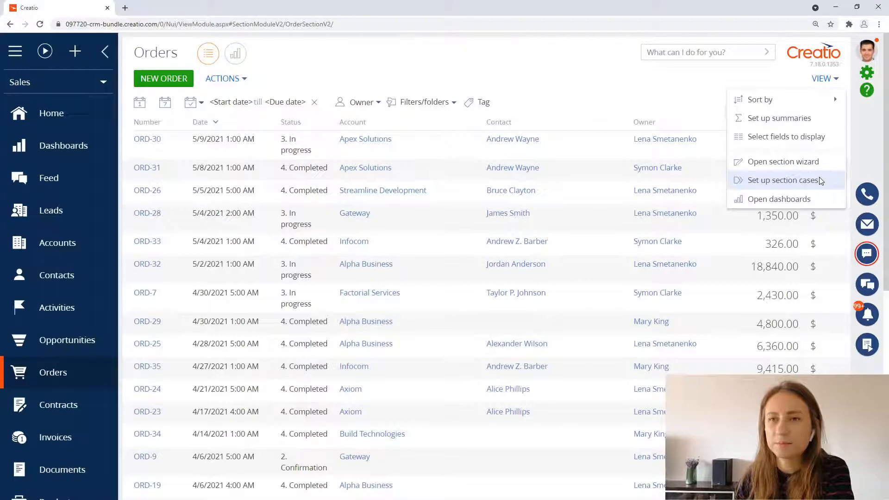
Step: Open the case setup for the Orders section and build its stages by the Status column
click(819, 178)
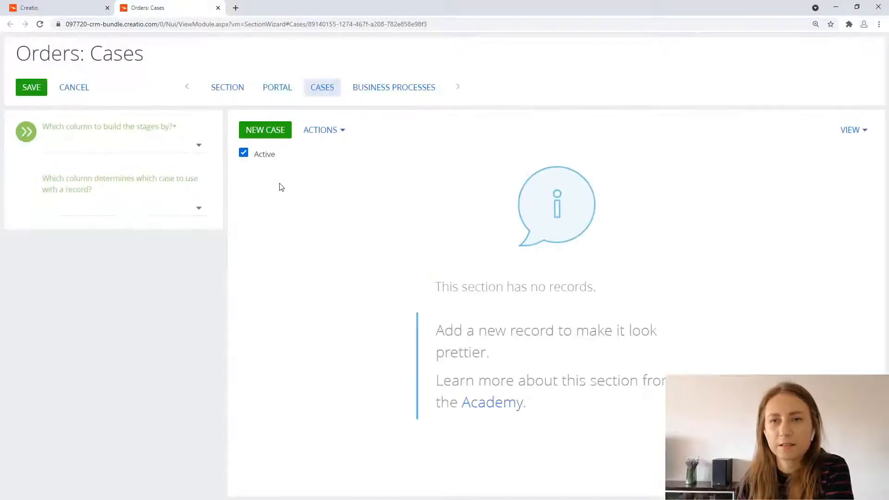
click(176, 144)
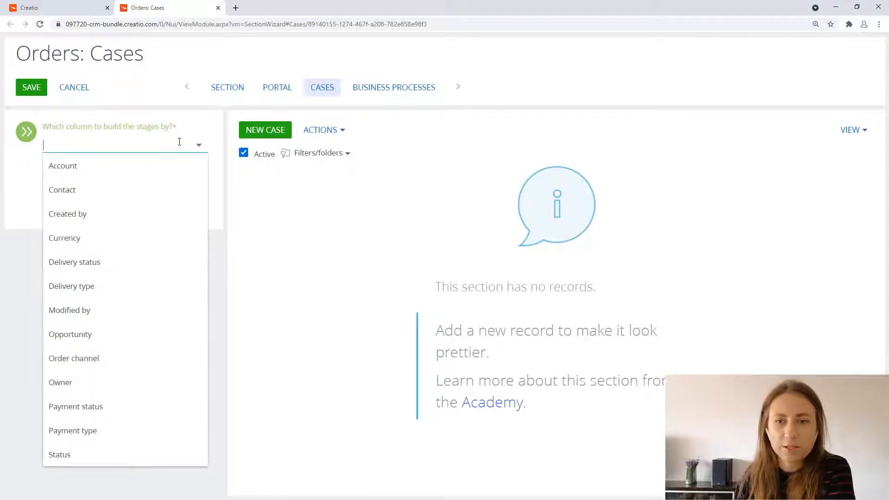
click(83, 453)
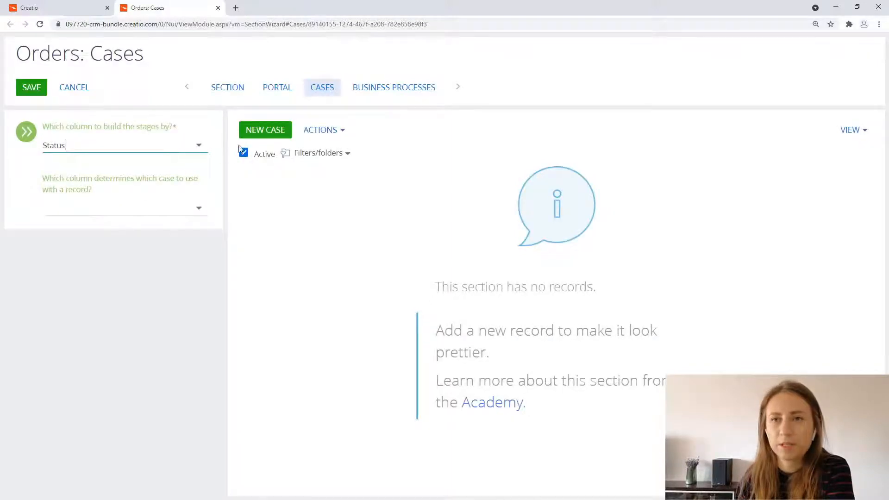
Step: Try to create a new case, dismiss the blocked pop-up notice and allow pop-ups for the site in the browser
click(259, 137)
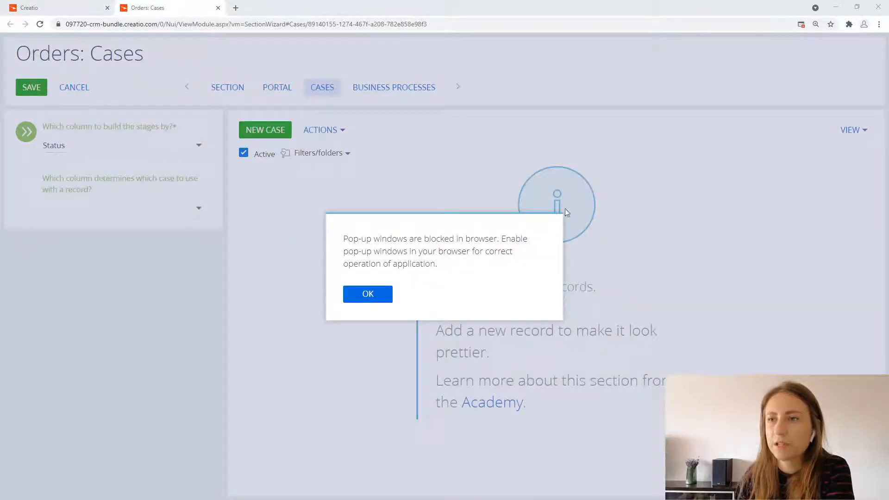
click(379, 294)
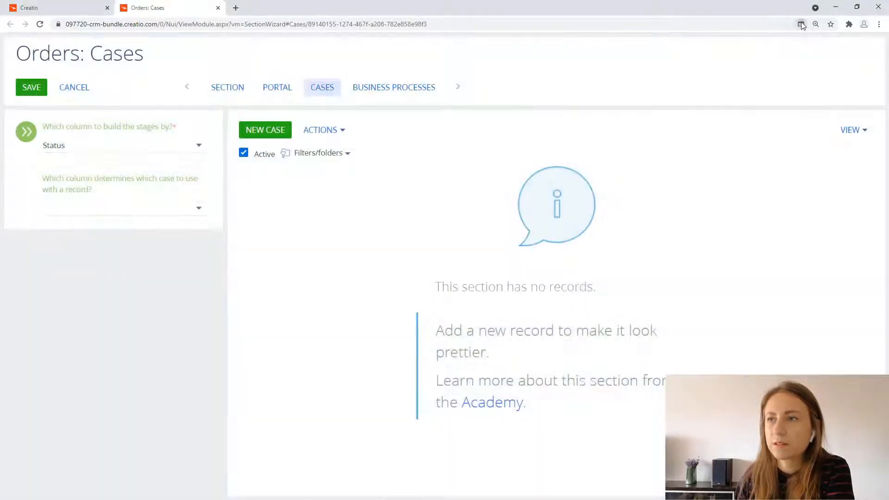
click(801, 24)
click(811, 108)
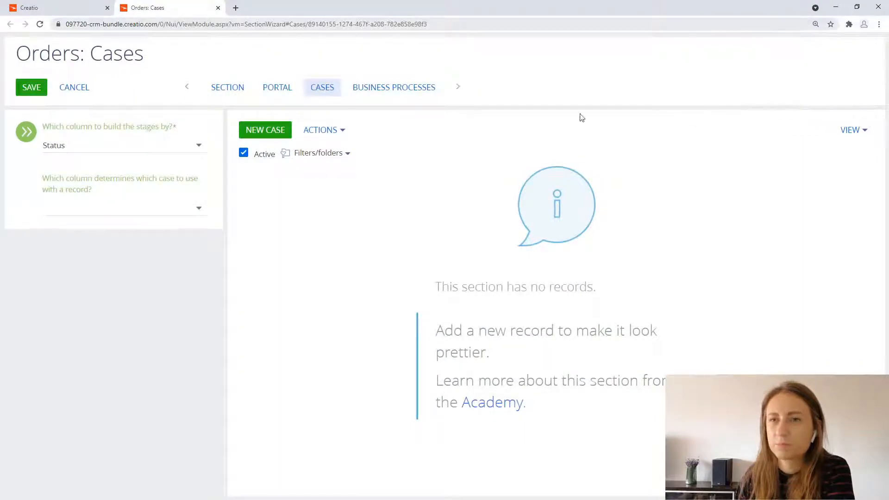
Step: Create a new case for the Orders section and name it "Order processing"
click(289, 131)
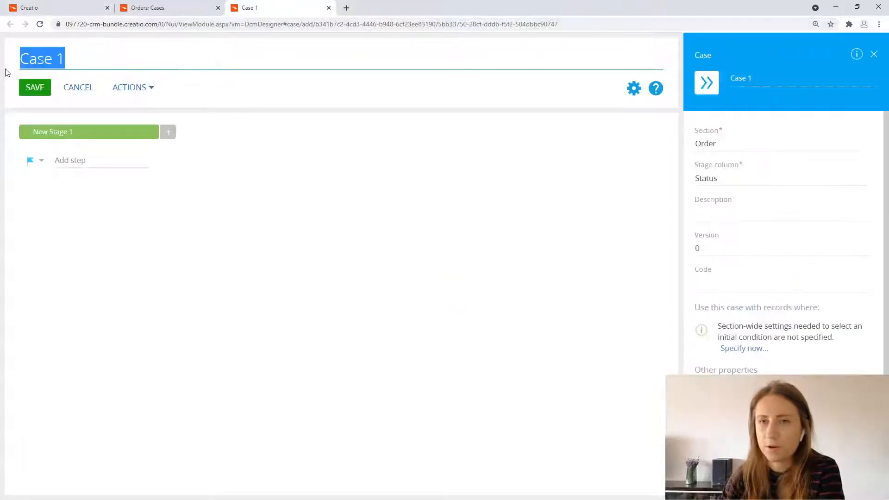
text(Order proc)
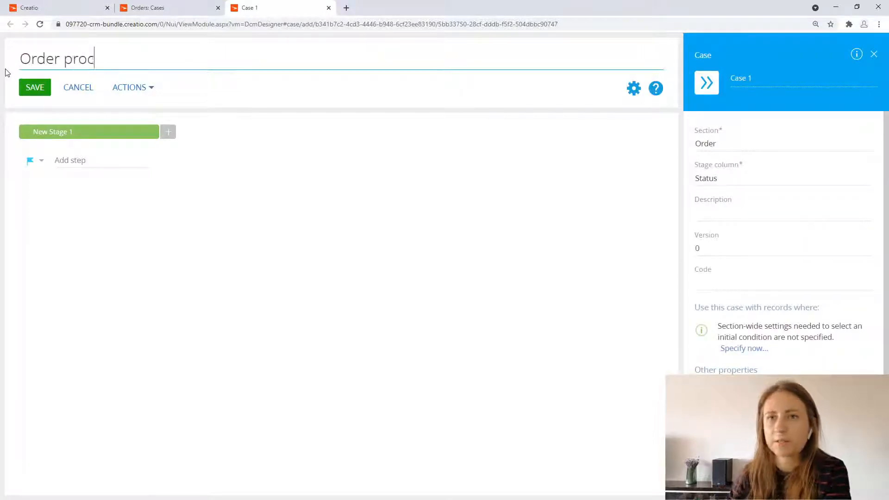
text(essing)
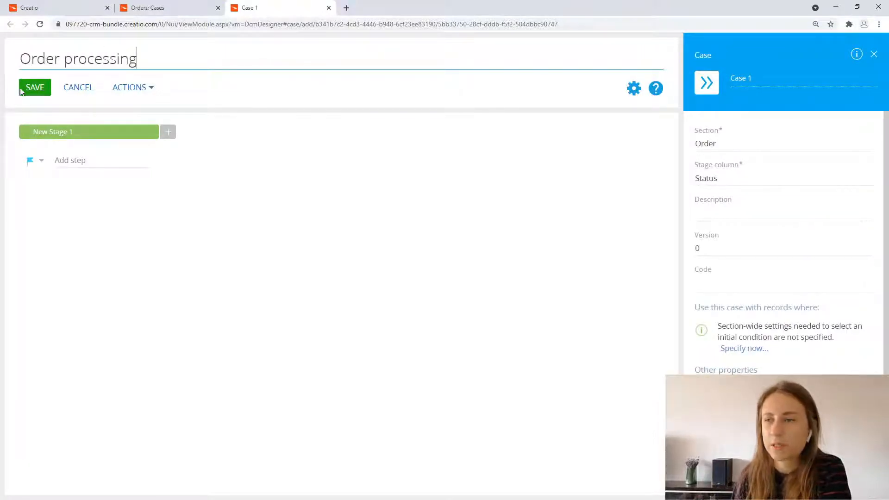
Step: Set the first stage's lookup value to "1. Draft" and add a second stage with the value "2. Confirmation"
click(48, 127)
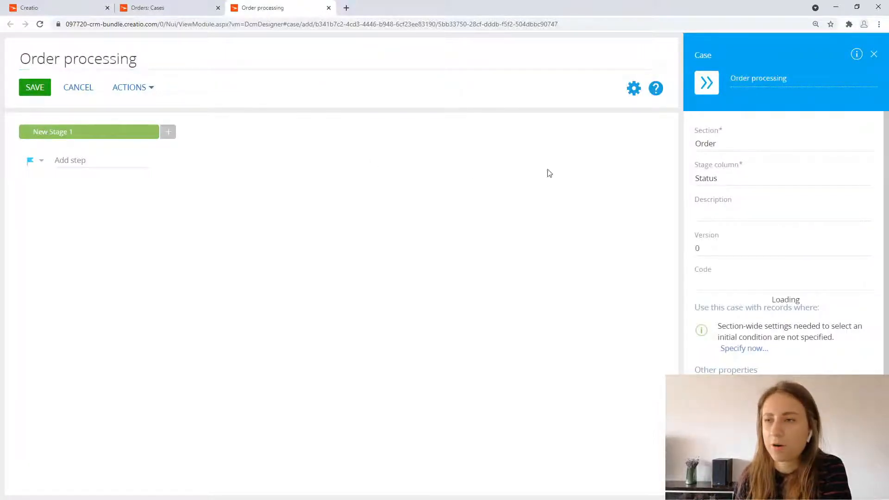
click(741, 154)
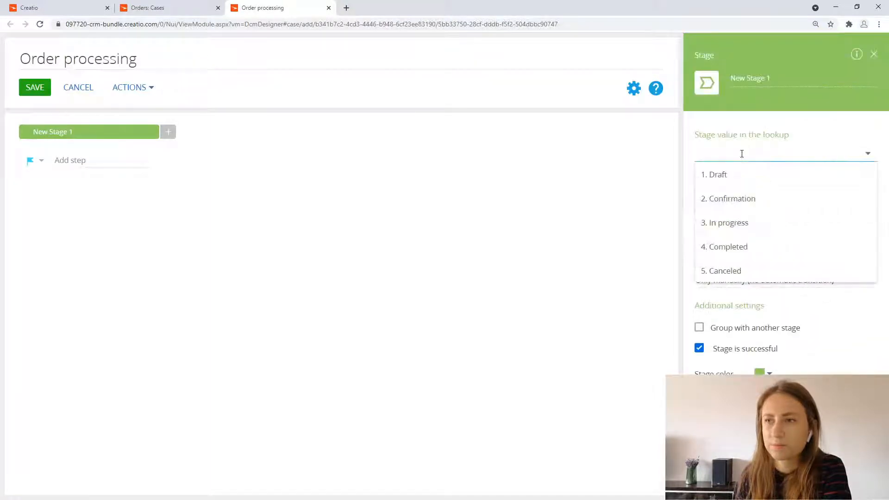
click(735, 174)
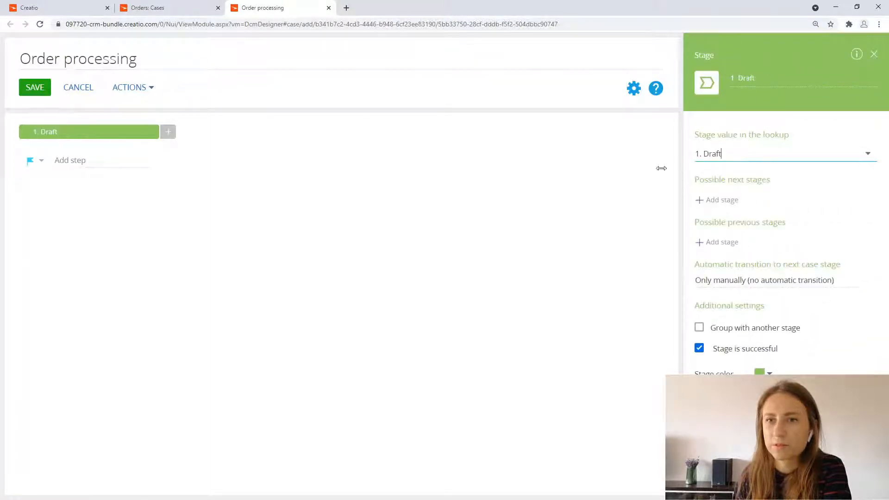
click(171, 135)
click(714, 155)
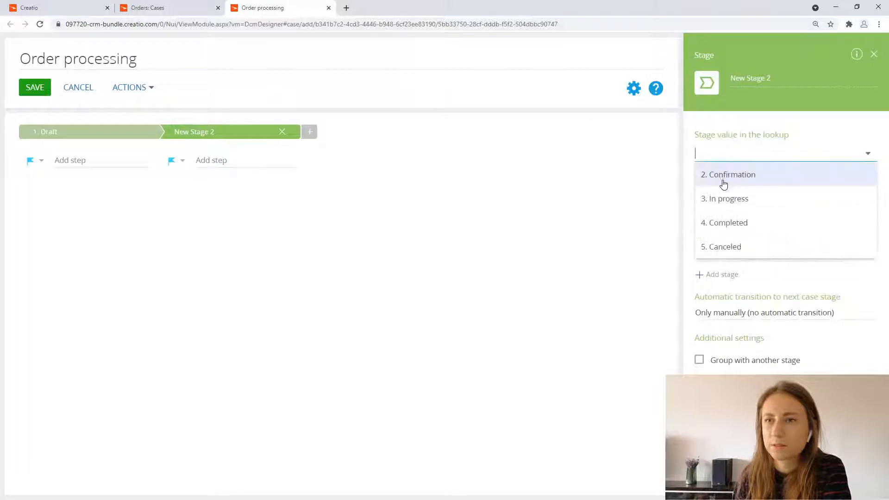
click(722, 174)
Step: Add three more stages after Confirmation with the lookup values "3. In progress", "4. Completed" and "5. Canceled"
click(308, 132)
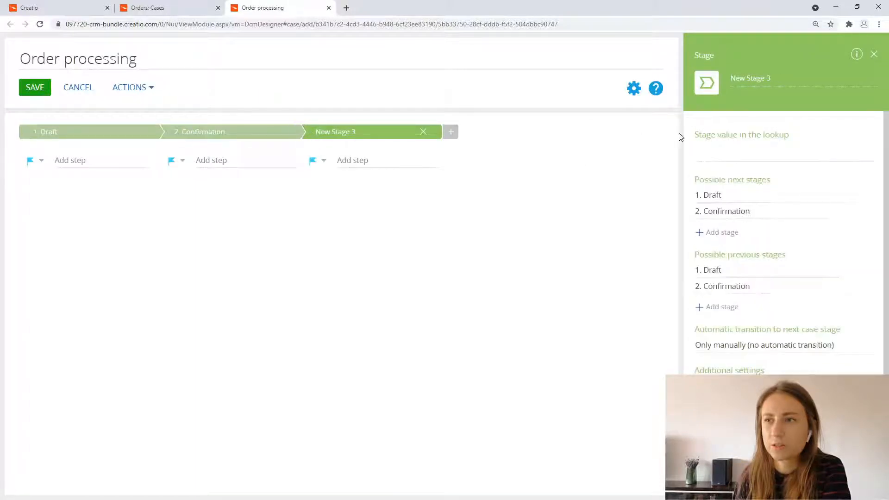
click(712, 149)
click(710, 175)
click(451, 131)
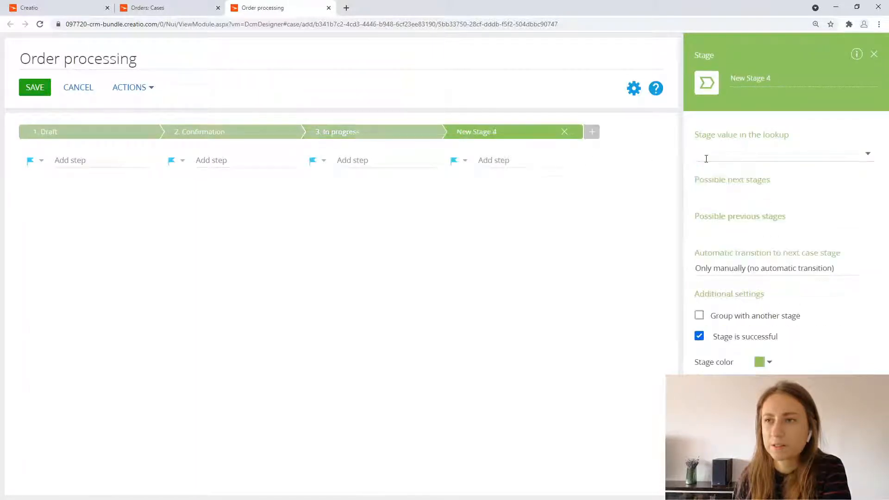
click(718, 152)
click(725, 174)
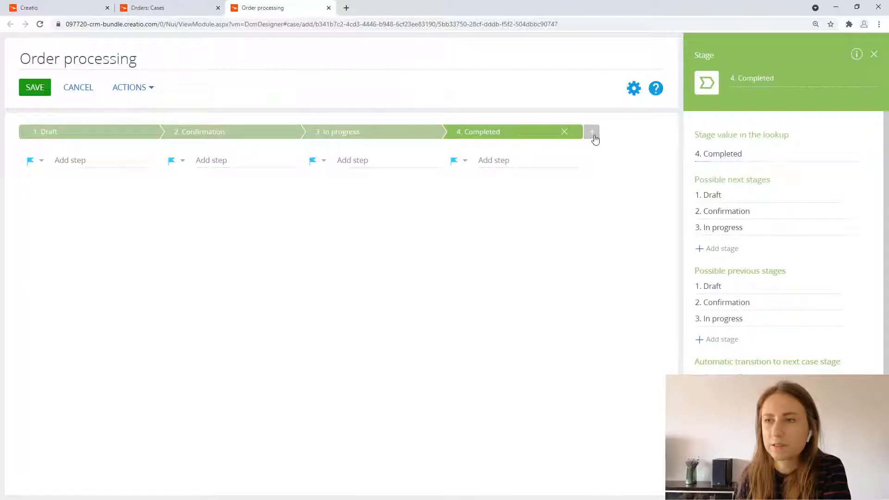
click(591, 133)
click(737, 153)
click(739, 172)
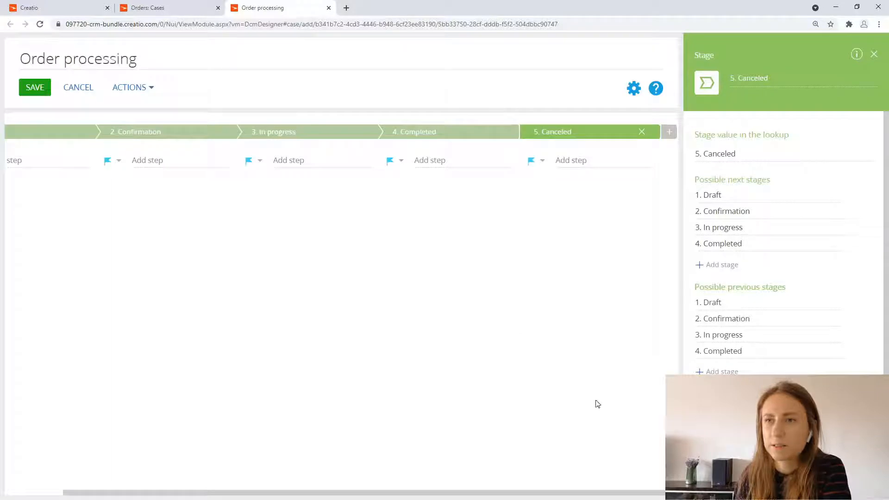
Step: Change the stage color of "5. Canceled" to red
scroll(748, 290, down, 2)
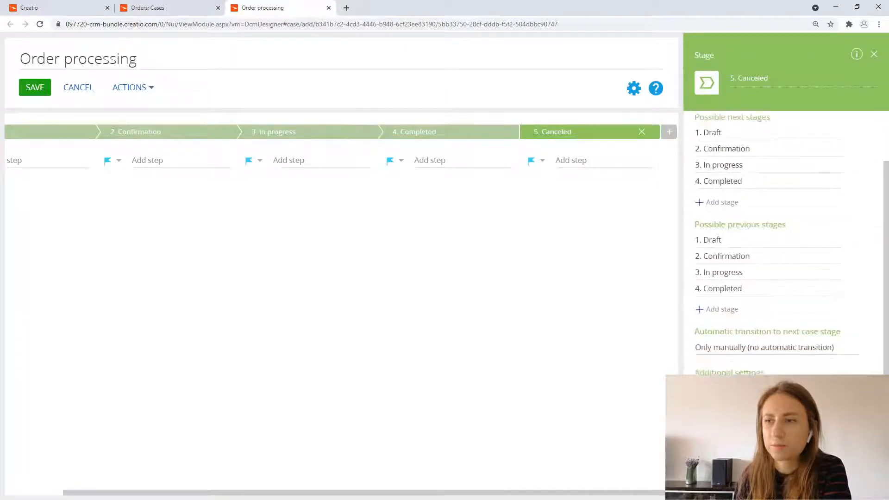
scroll(759, 403, down, 1)
click(761, 425)
click(801, 329)
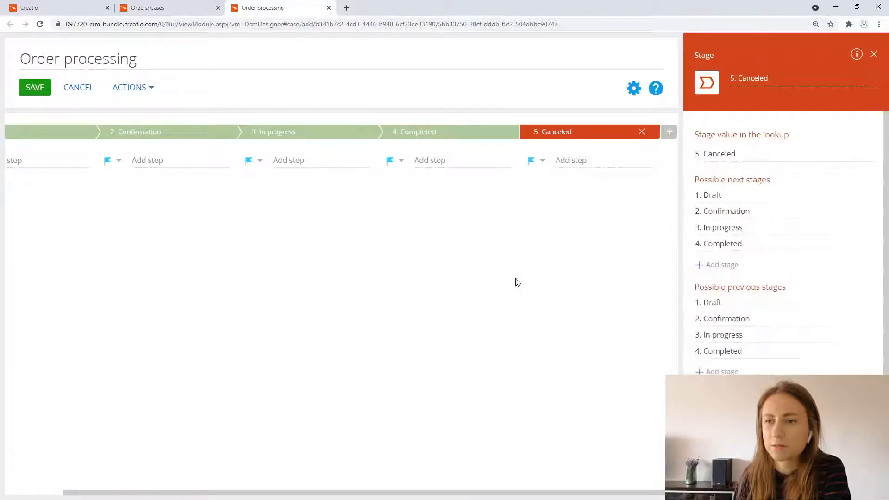
click(497, 306)
Step: Change the stage color of "3. In progress" to yellow
drag(480, 492, 421, 492)
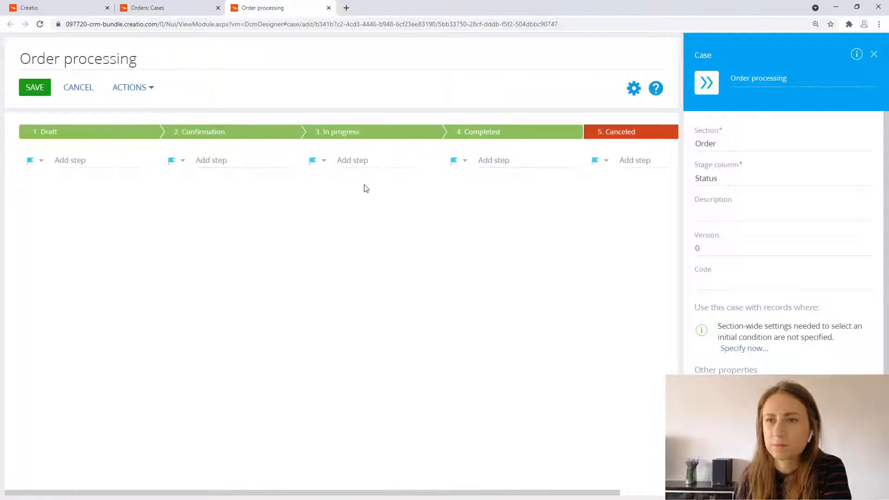
click(329, 133)
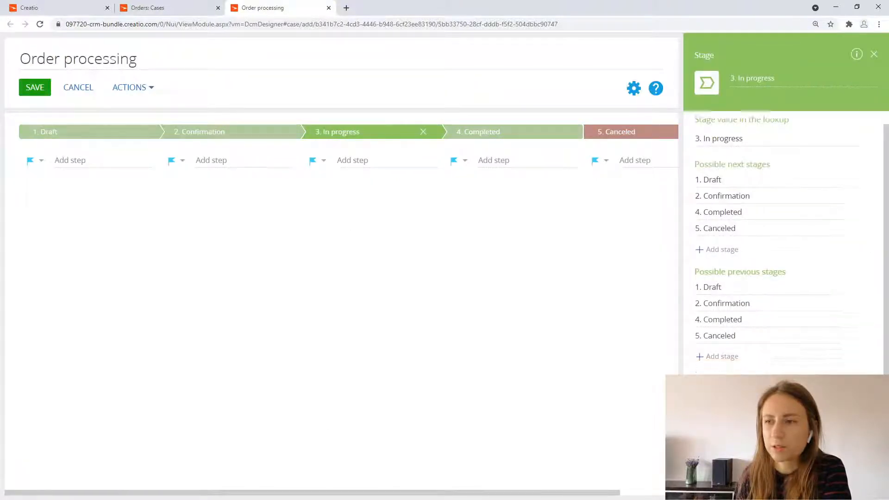
scroll(759, 403, down, 1)
click(761, 425)
click(788, 391)
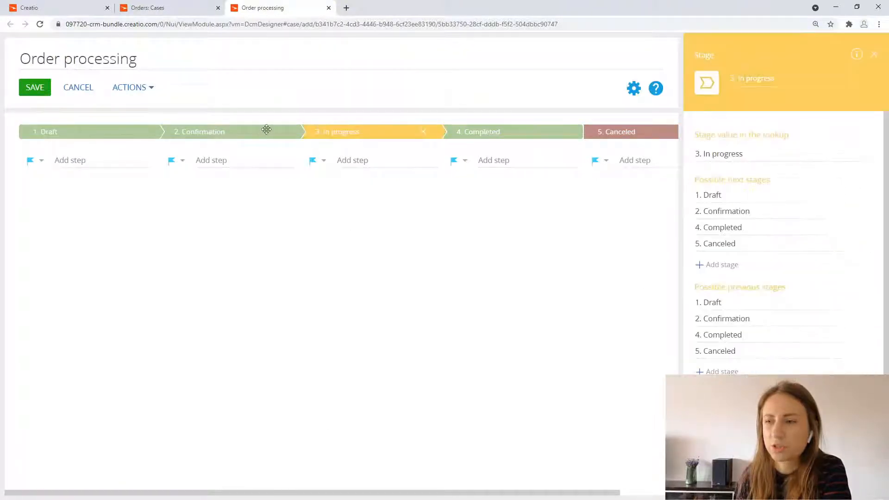
Step: Change the stage color of "2. Confirmation" to the same yellow as the In progress stage
click(265, 130)
scroll(759, 402, down, 1)
click(762, 424)
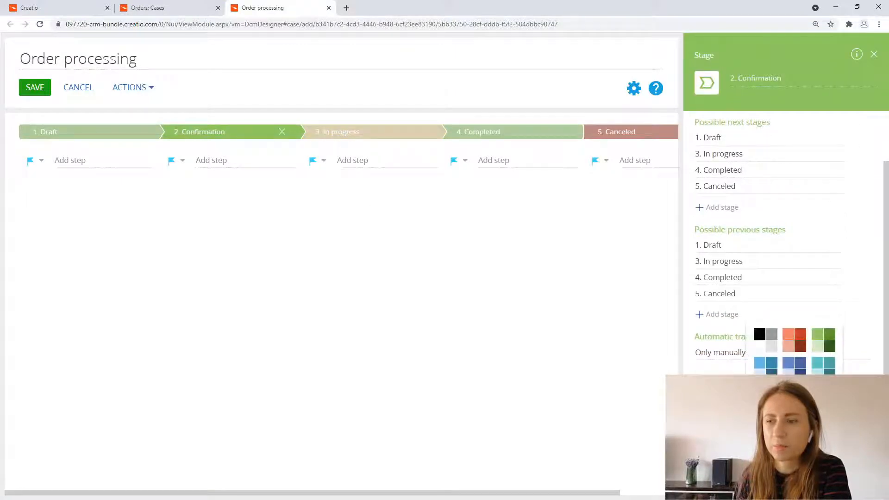
click(818, 336)
click(762, 424)
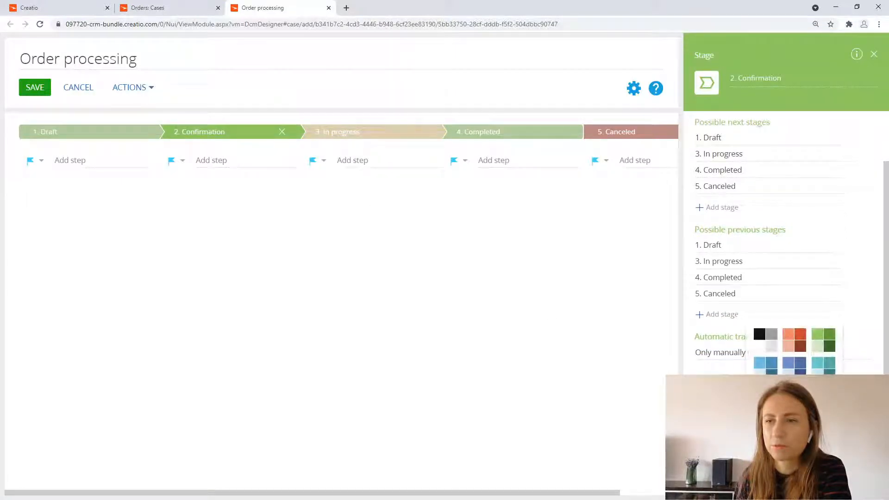
click(788, 391)
Step: Change the stage color of "1. Draft" to gray and save the case
click(109, 130)
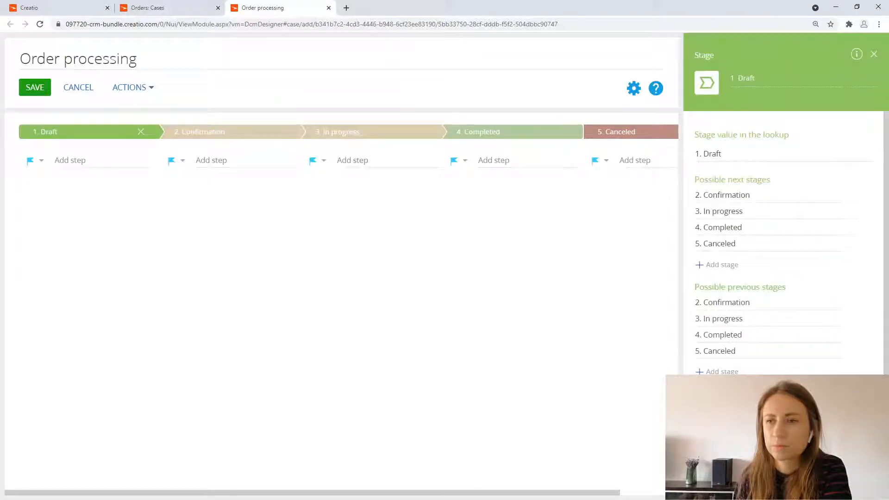
click(513, 365)
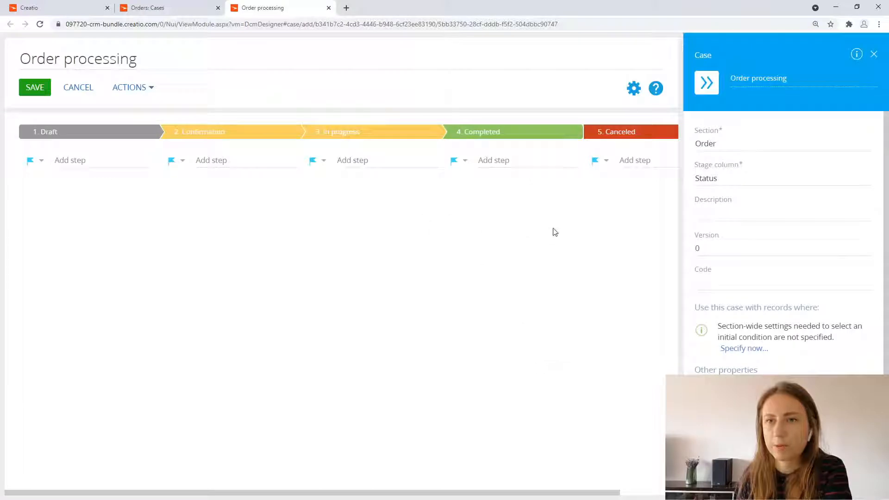
click(38, 90)
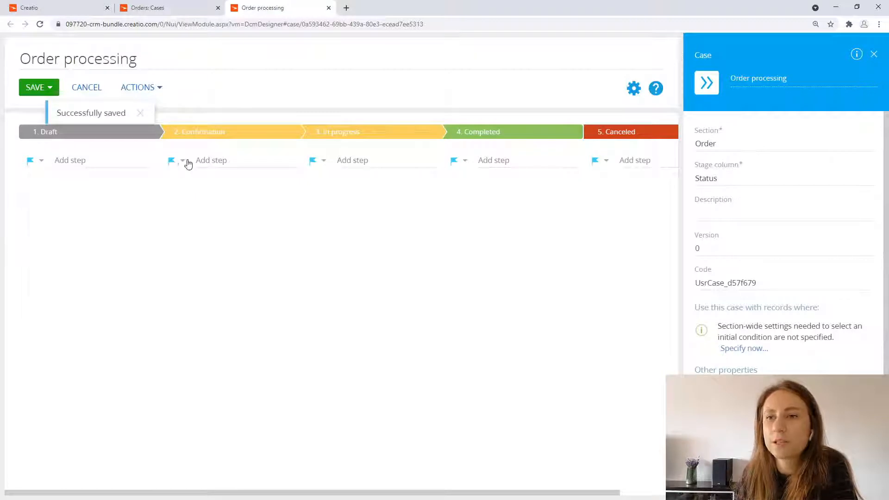
Step: Add a Sub-process (Call activity) step named "Approval subprocess" to the "3. In progress" stage and open its properties
click(325, 161)
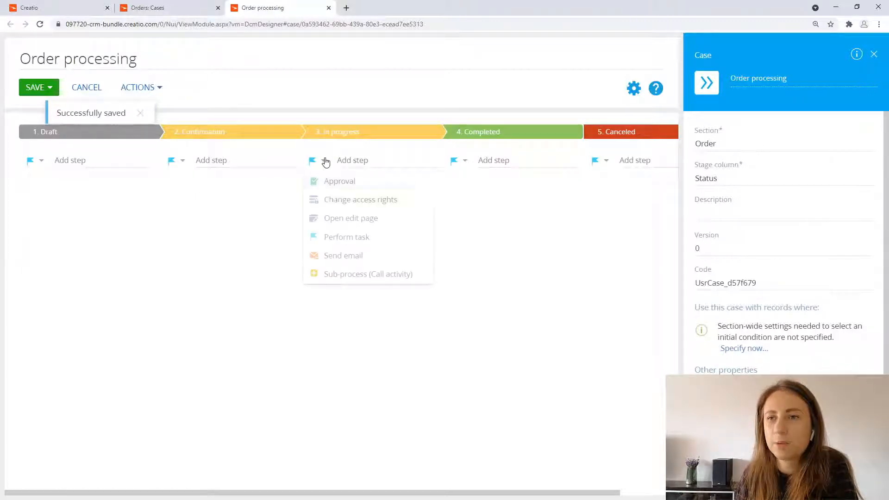
click(354, 274)
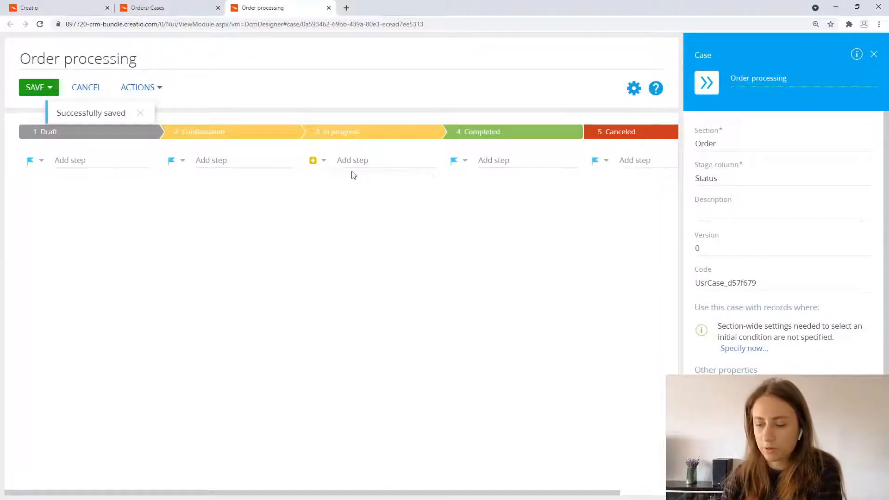
click(353, 166)
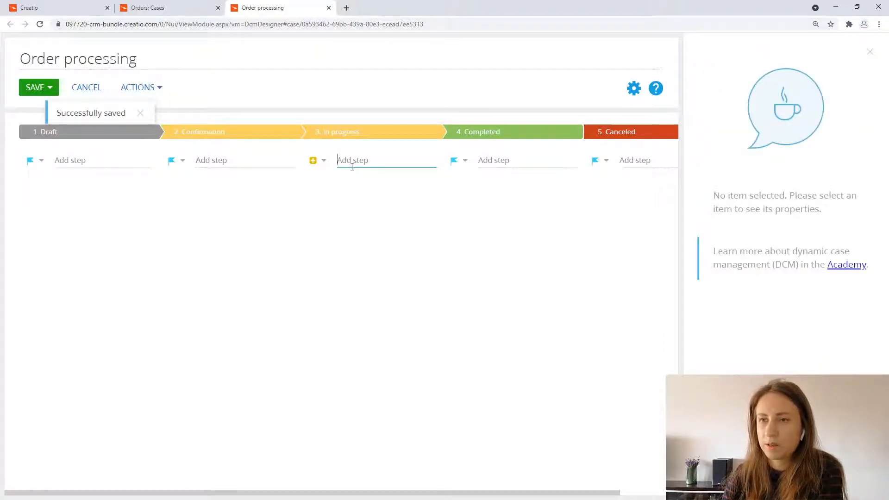
text(Ap)
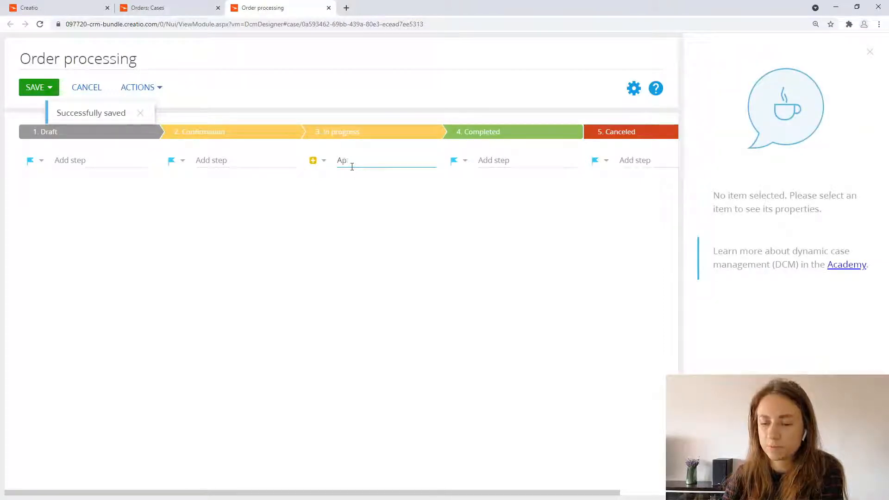
text(proval sub)
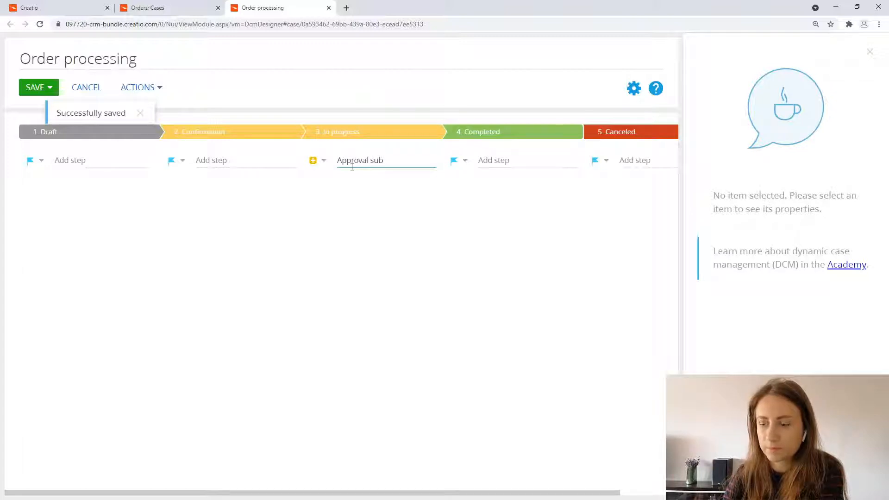
text(proc)
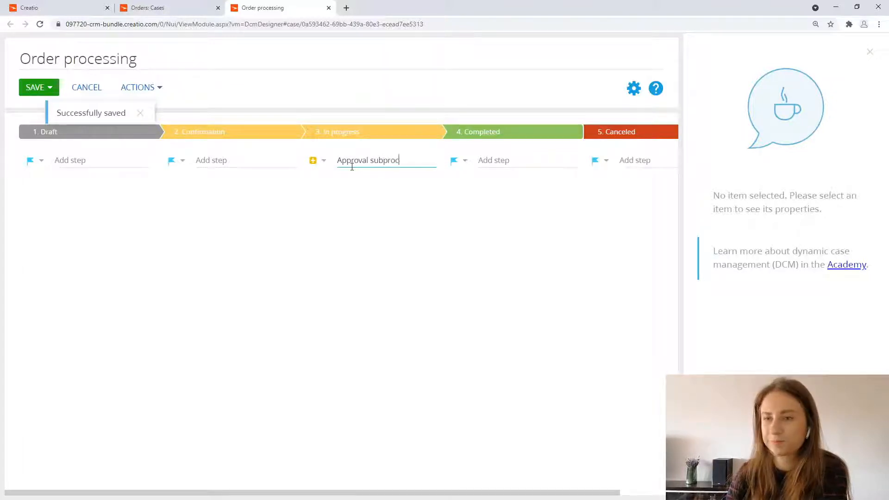
text(ess)
key(Return)
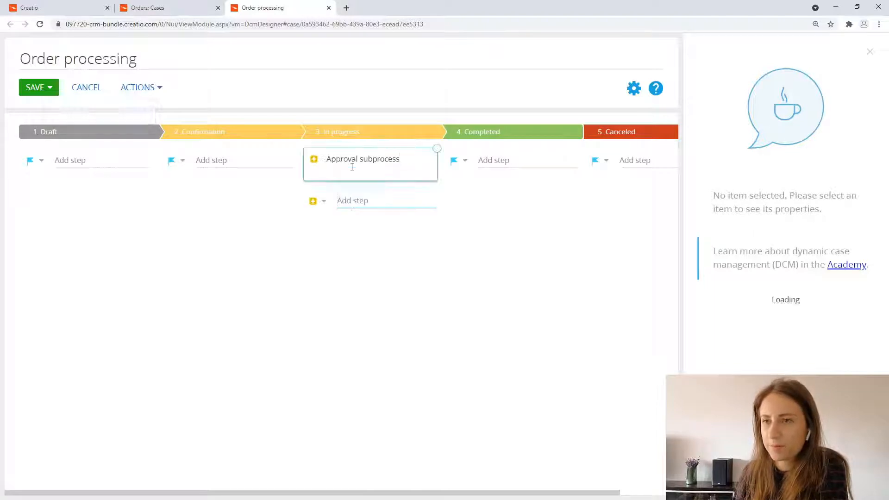
click(351, 167)
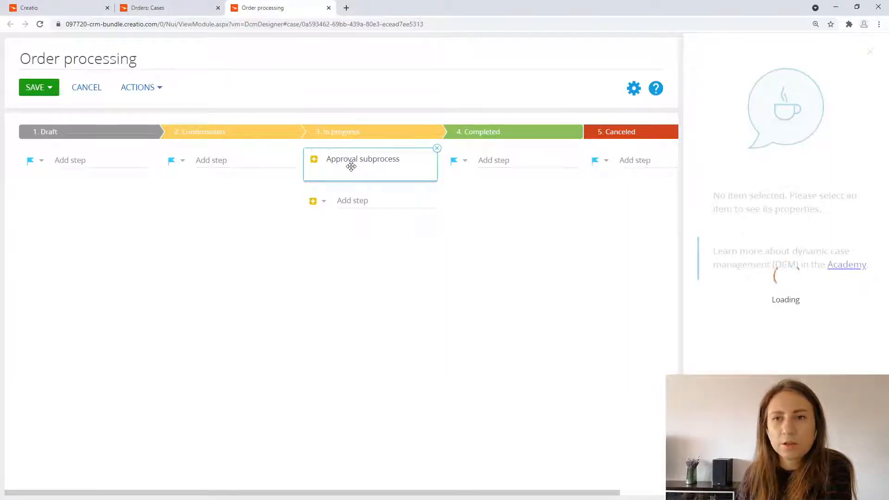
Step: Move the "Approval subprocess" step to the "2. Confirmation" stage and create a new process for it titled "Order approval"
drag(357, 161, 188, 159)
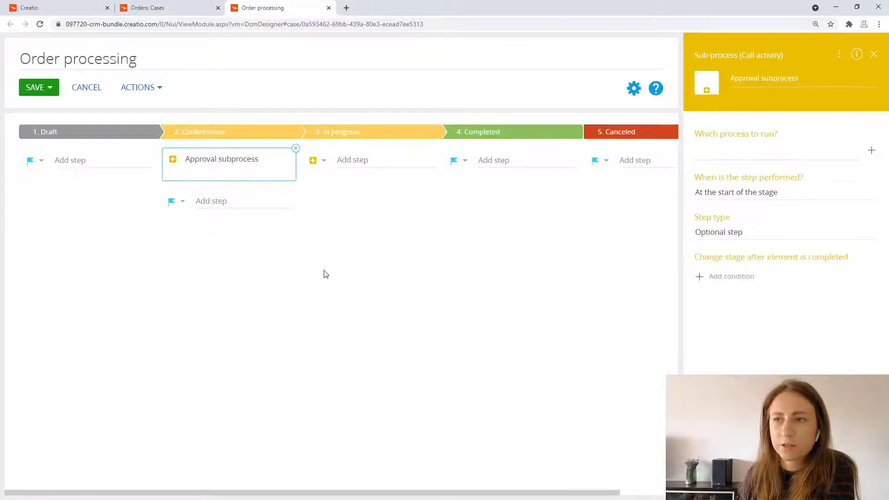
click(871, 152)
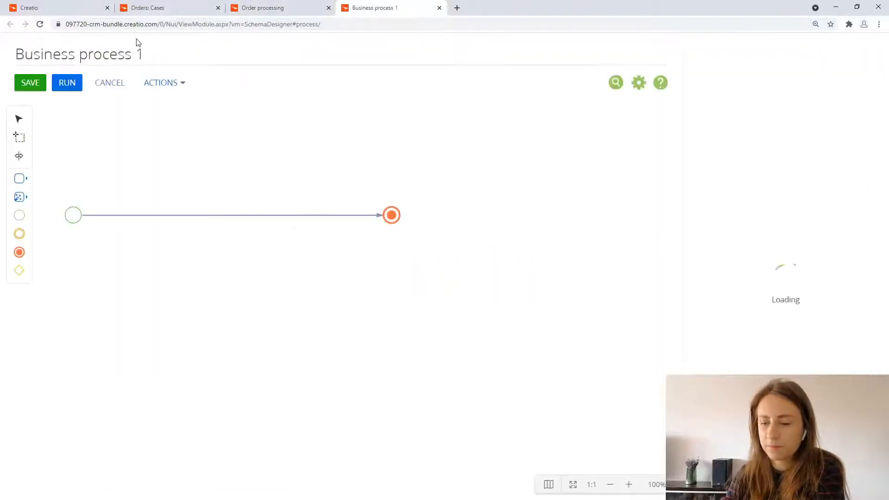
click(192, 54)
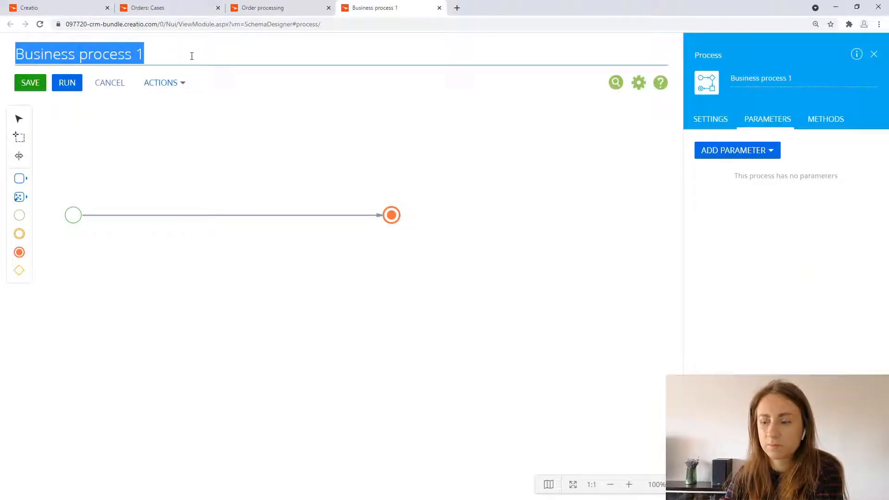
text(Order)
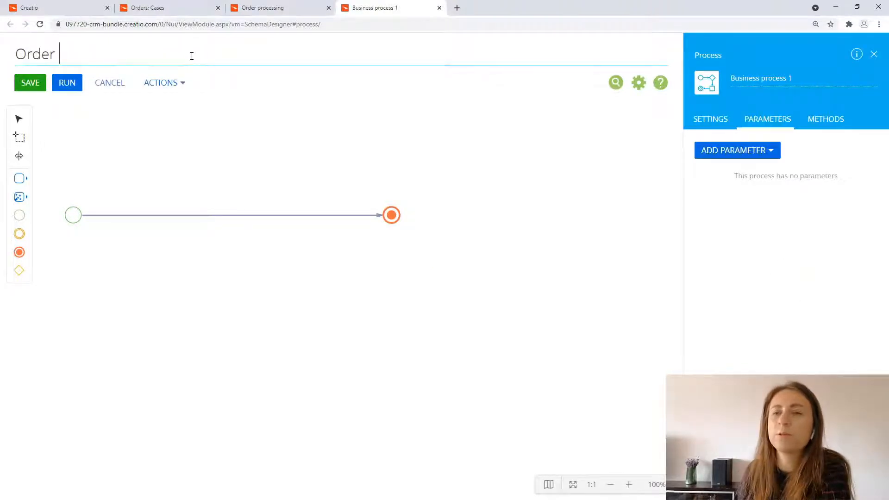
text( approval)
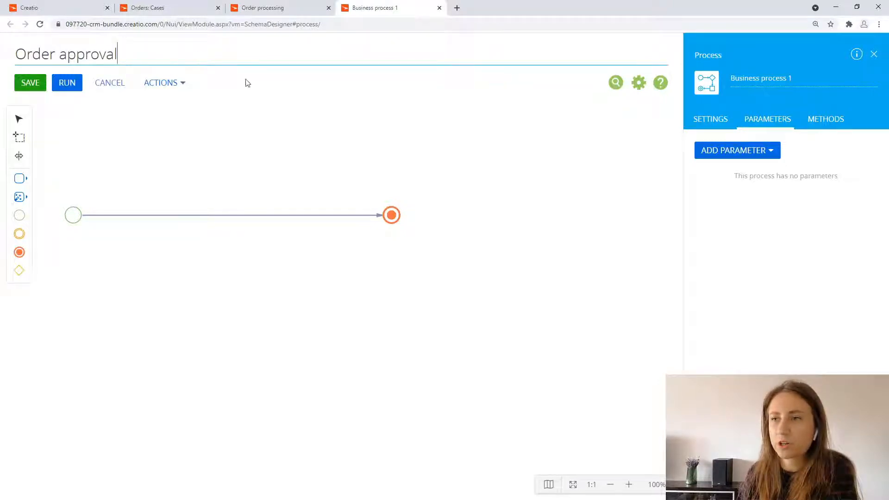
Step: Add a Unique identifier parameter titled "OrderId" to the Order approval process with the direction set to Input
click(743, 154)
mouse_move(732, 284)
click(651, 372)
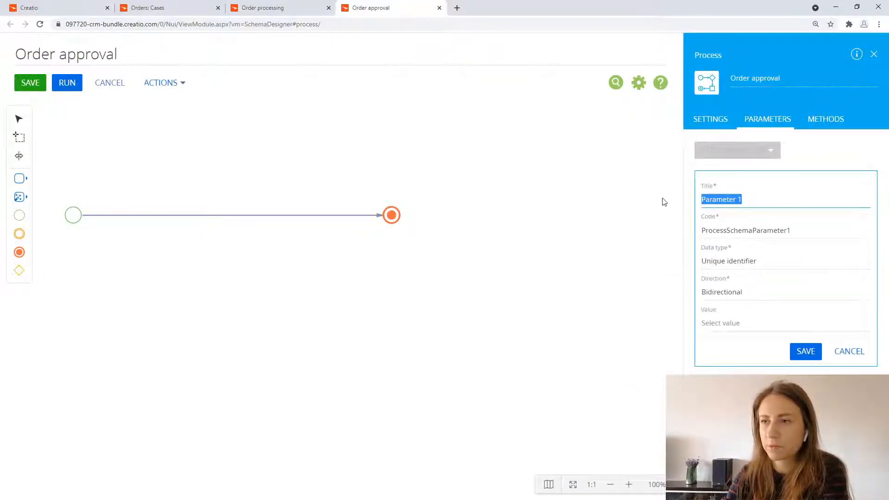
text(OrderId)
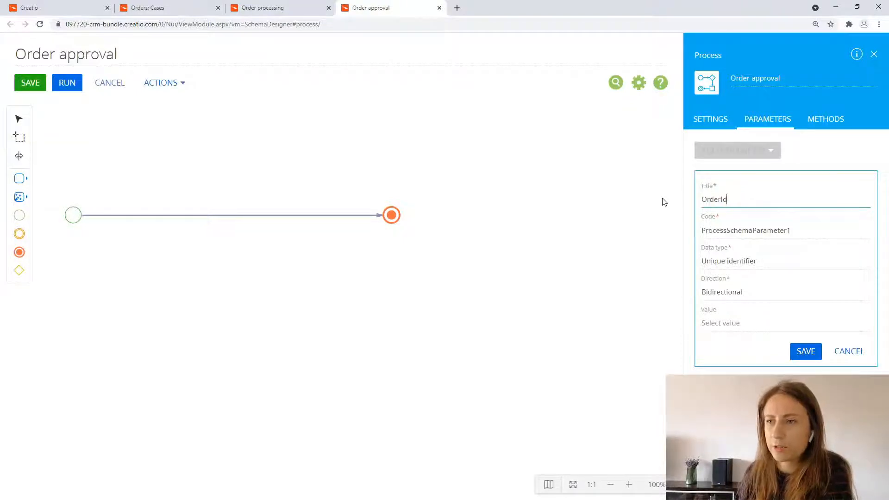
click(732, 291)
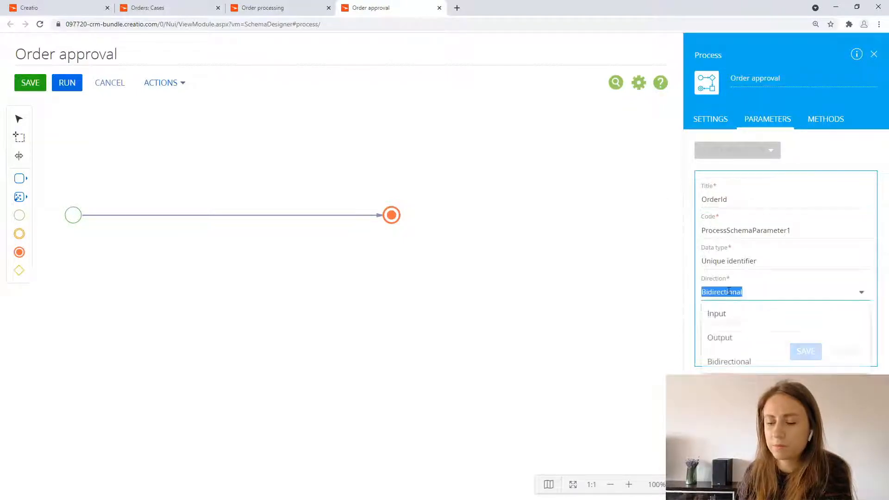
click(737, 318)
Step: Set the new parameter's code to "OrderId", then save the parameter and the Order approval process
drag(744, 199, 676, 204)
key(ctrl+c)
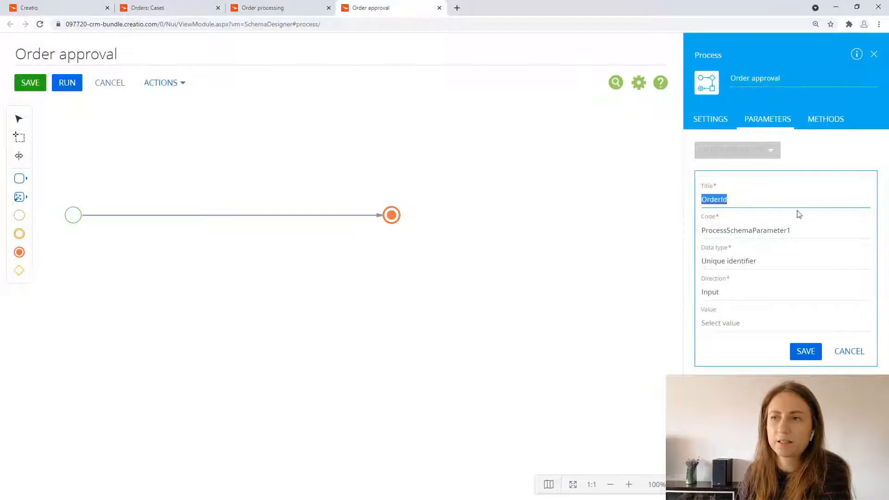
click(802, 227)
key(ctrl+a)
key(ctrl+v)
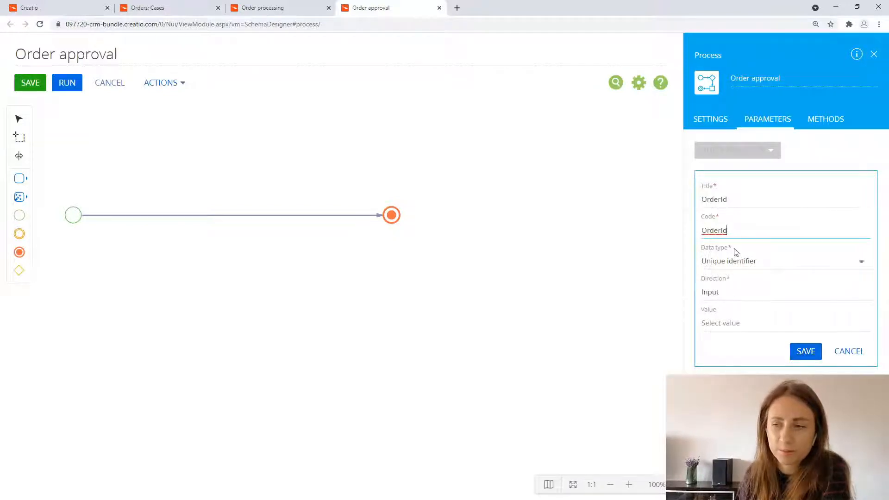
click(805, 352)
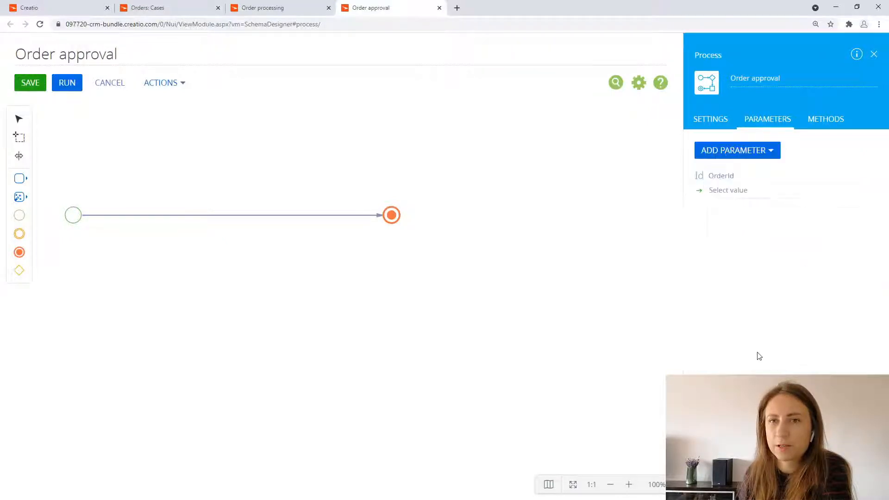
click(41, 83)
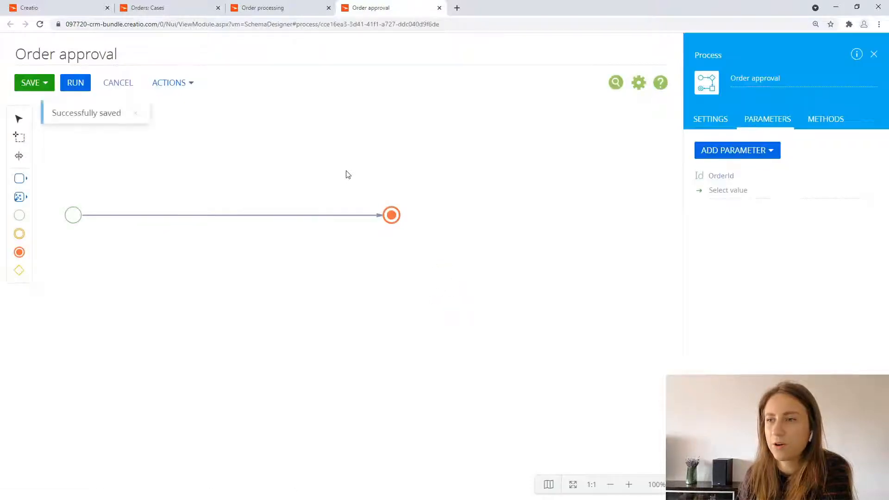
Step: In the Order processing case, map the subprocess's OrderId parameter to the main record's Id column and save the case
click(286, 6)
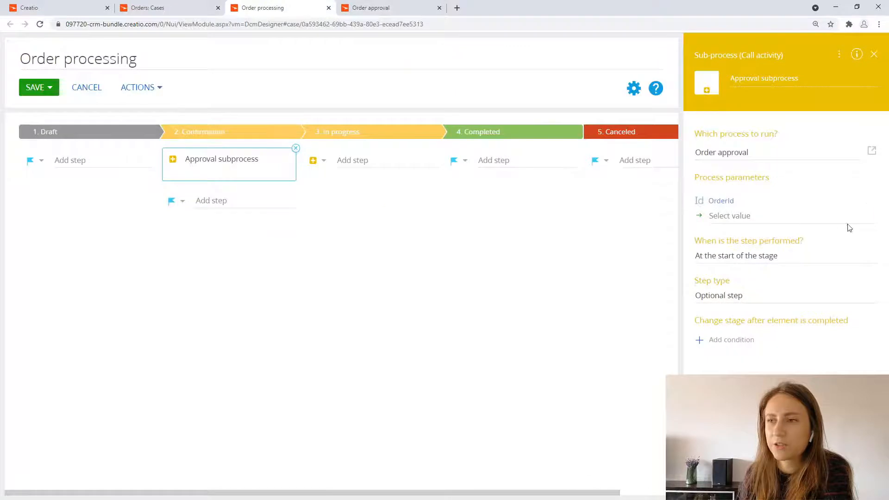
click(867, 221)
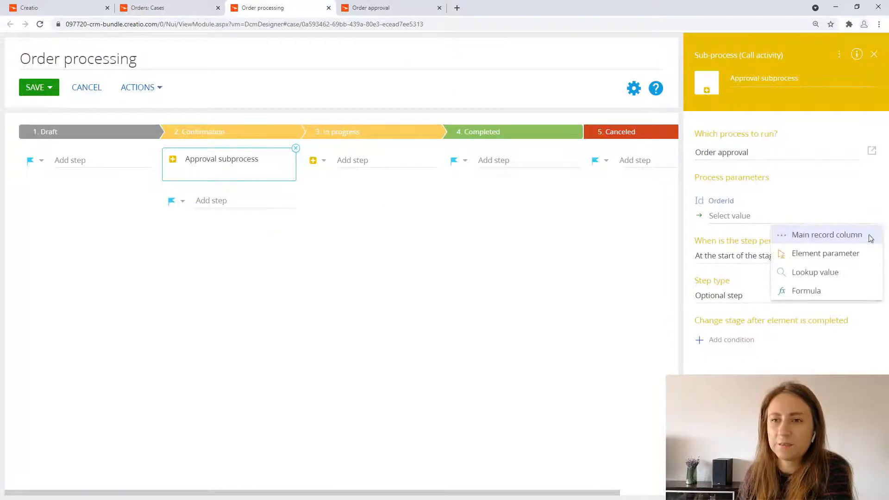
click(867, 234)
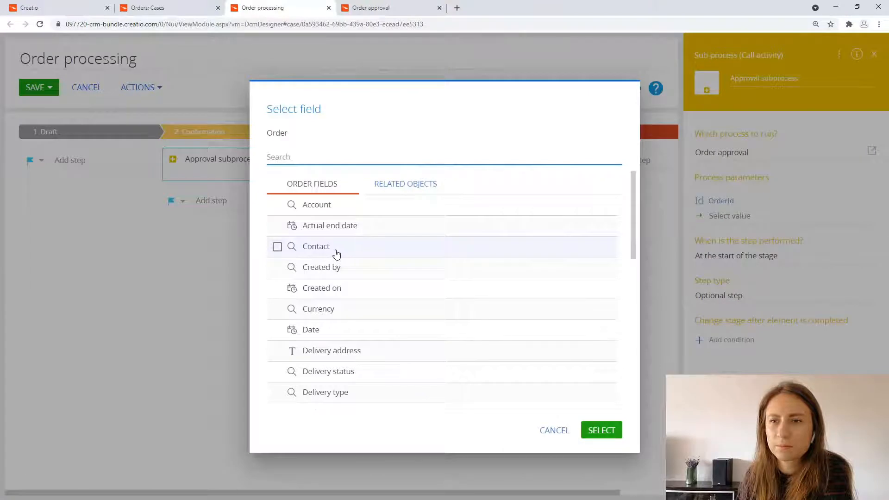
scroll(337, 278, down, 5)
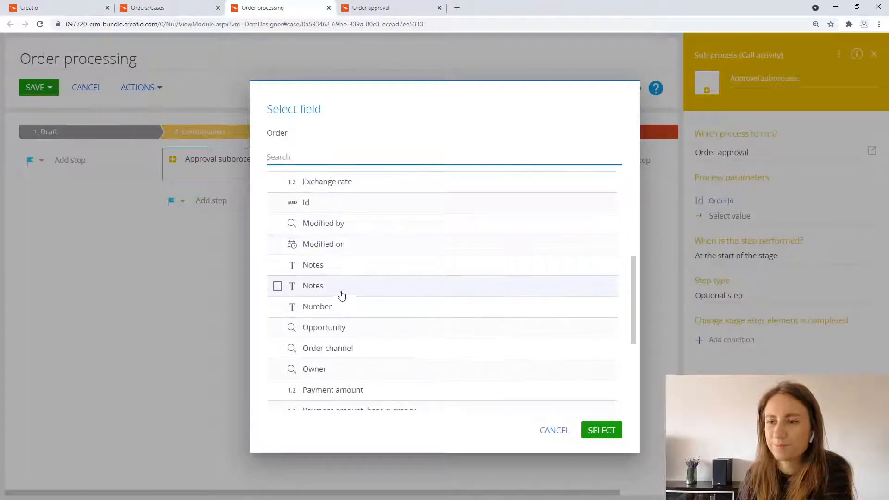
click(326, 202)
click(600, 430)
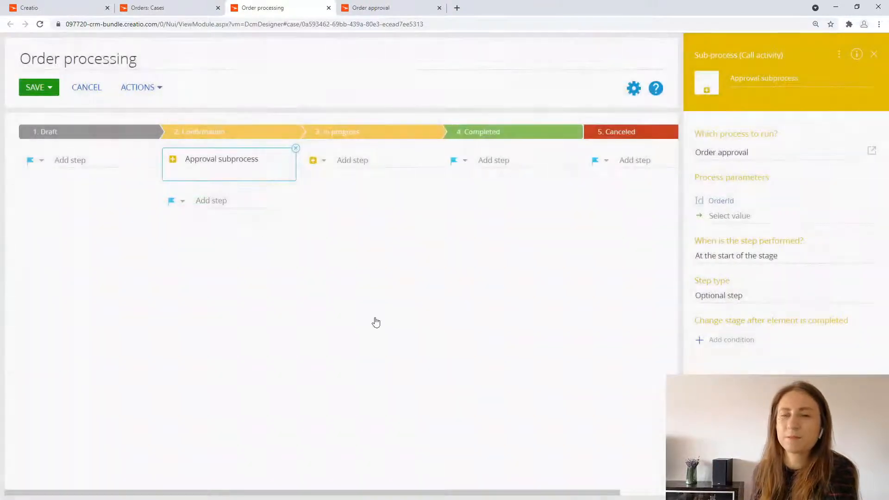
click(57, 90)
click(54, 129)
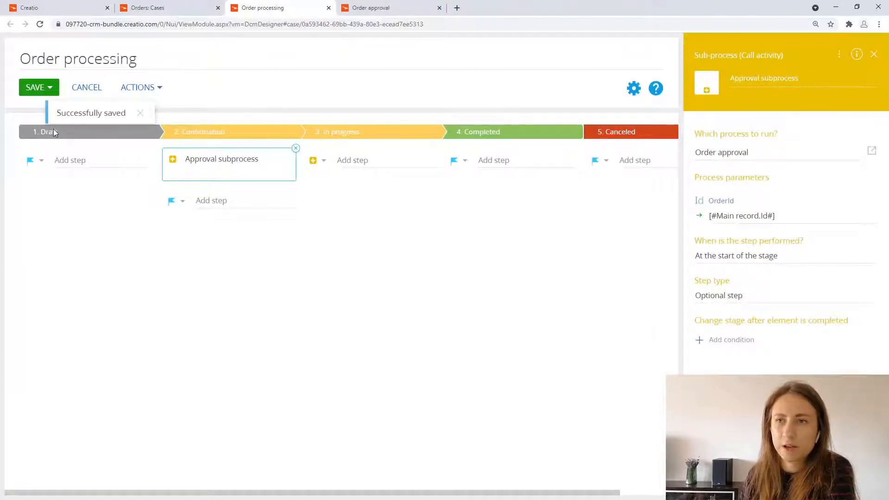
Step: In the Order approval process, shift the Terminate event farther from the start and insert a Parallel gateway (AND) into the flow after the start event
click(371, 10)
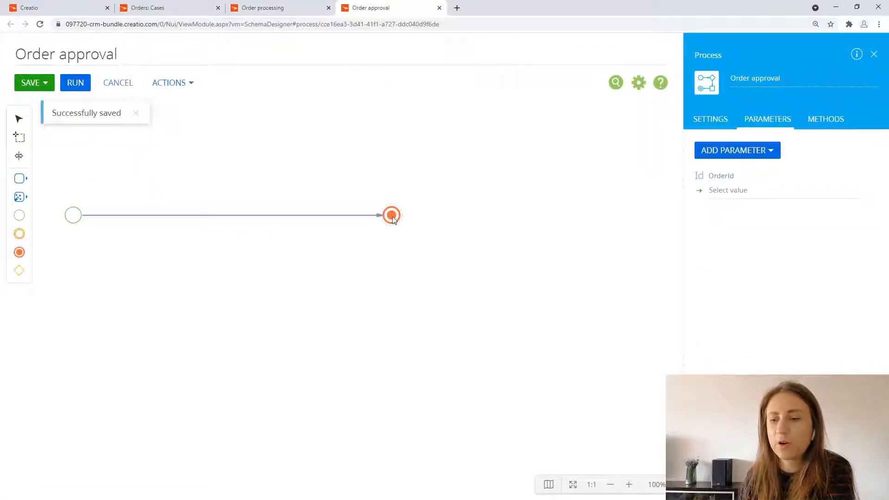
drag(392, 221, 436, 222)
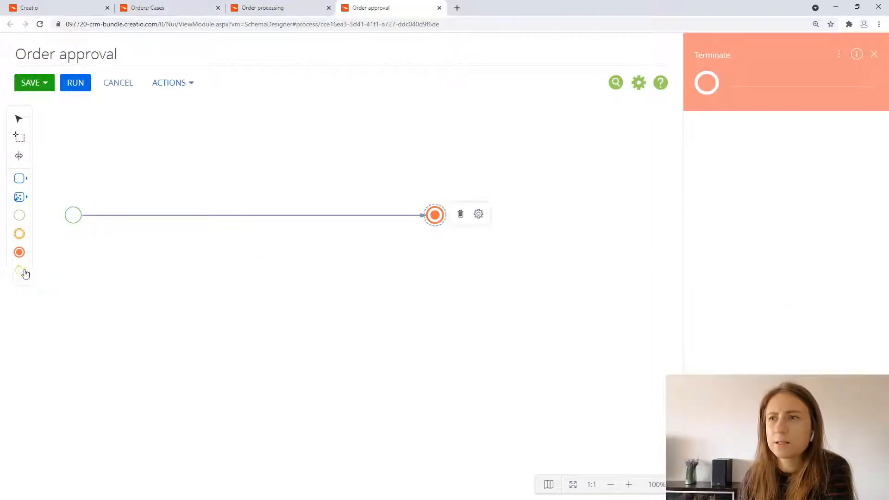
drag(21, 274, 135, 265)
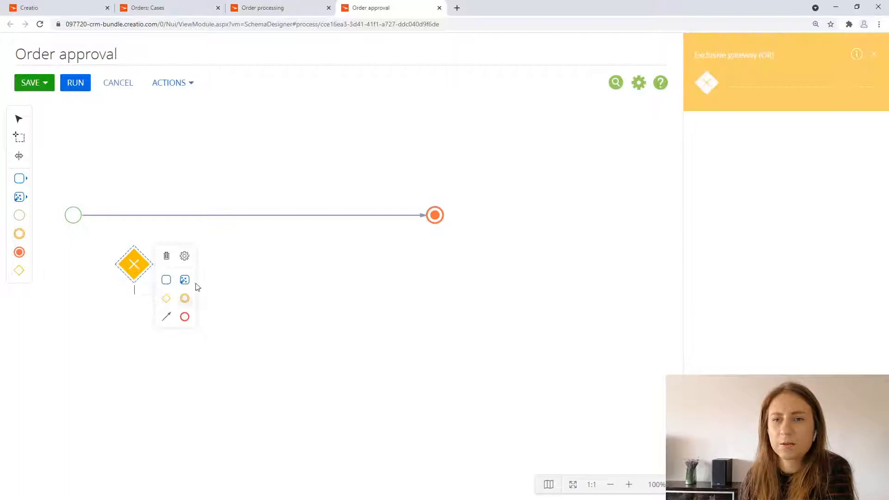
click(184, 256)
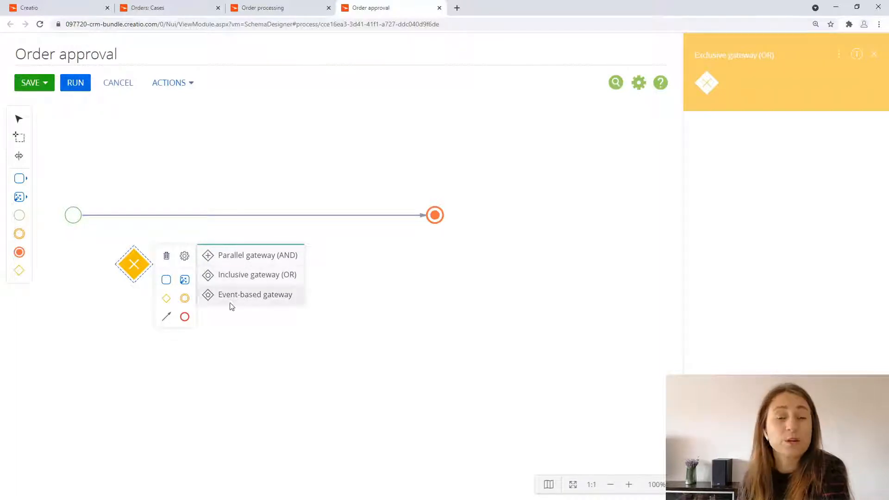
click(247, 256)
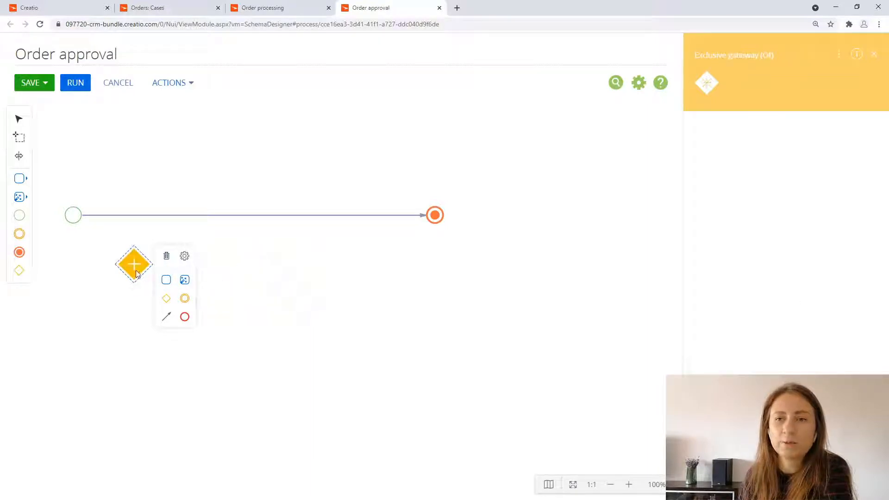
drag(133, 263, 162, 218)
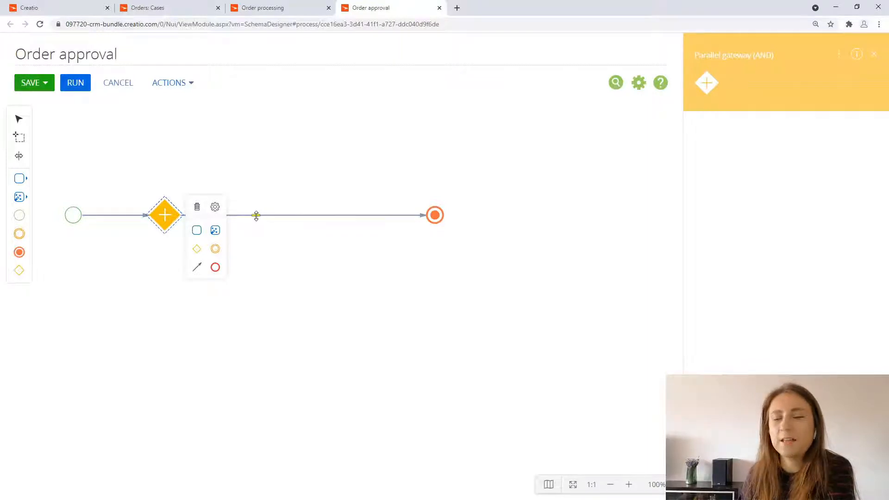
Step: Delete the flow leaving the first gateway and place a second Parallel gateway (AND) before the Terminate event, moving that event farther away
click(256, 216)
key(Delete)
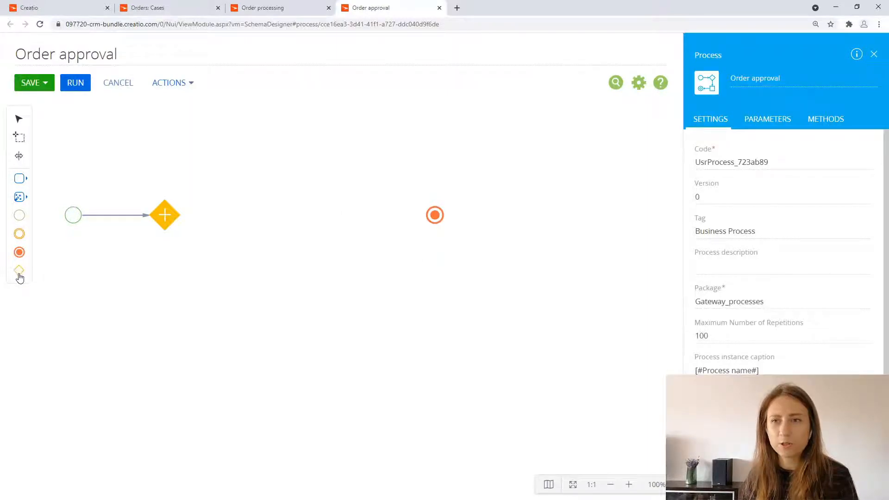
drag(19, 271, 362, 215)
click(413, 206)
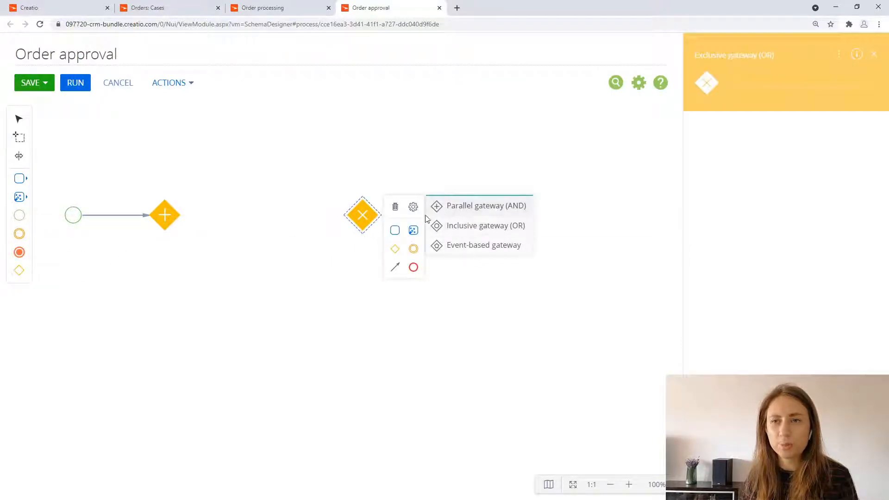
click(460, 205)
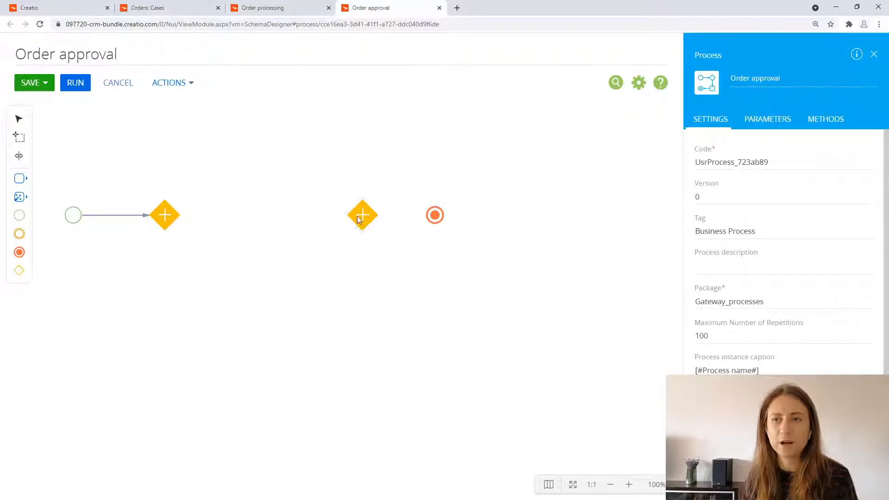
drag(433, 216, 542, 215)
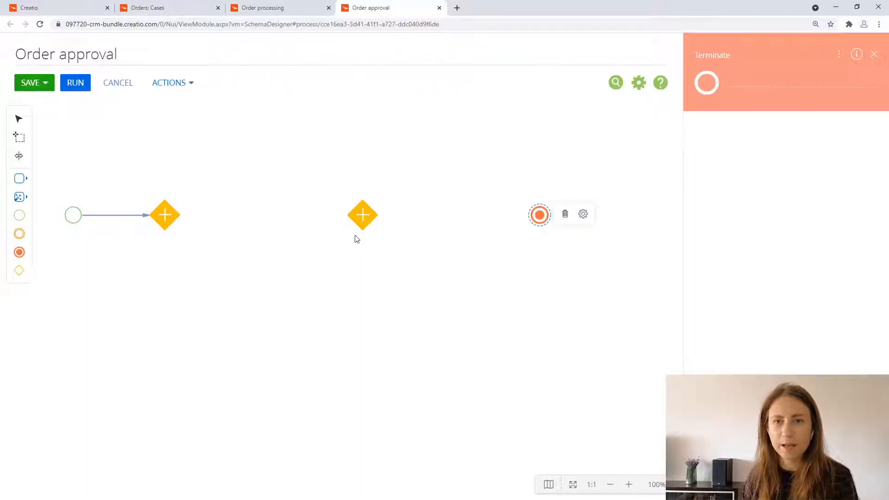
Step: Add an Approval element above and between the two gateways, and connect it with a flow from the top of the first gateway
click(19, 178)
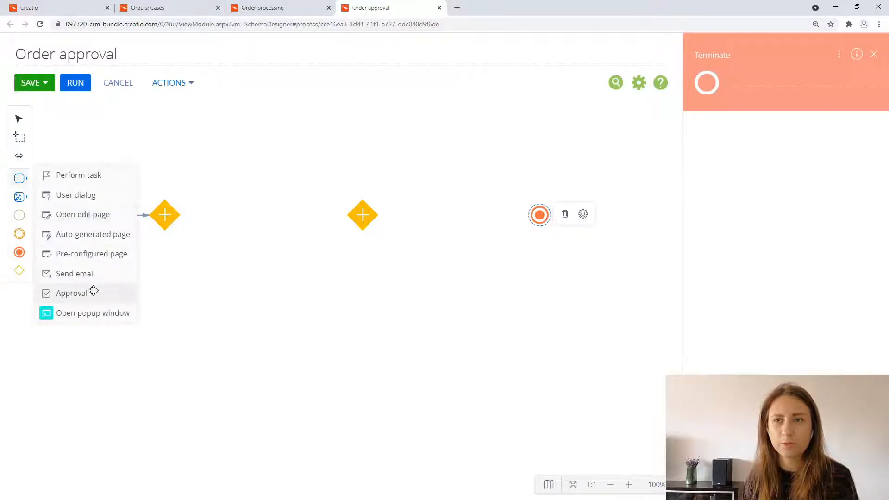
drag(94, 290, 262, 152)
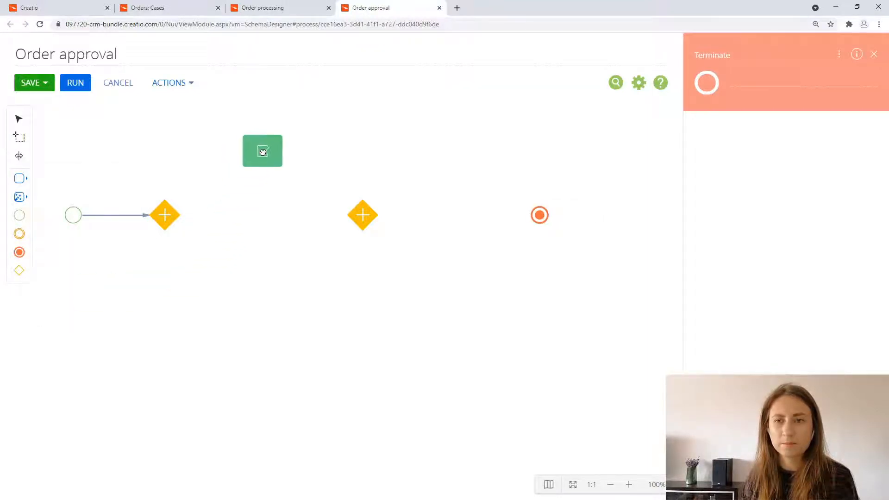
click(172, 222)
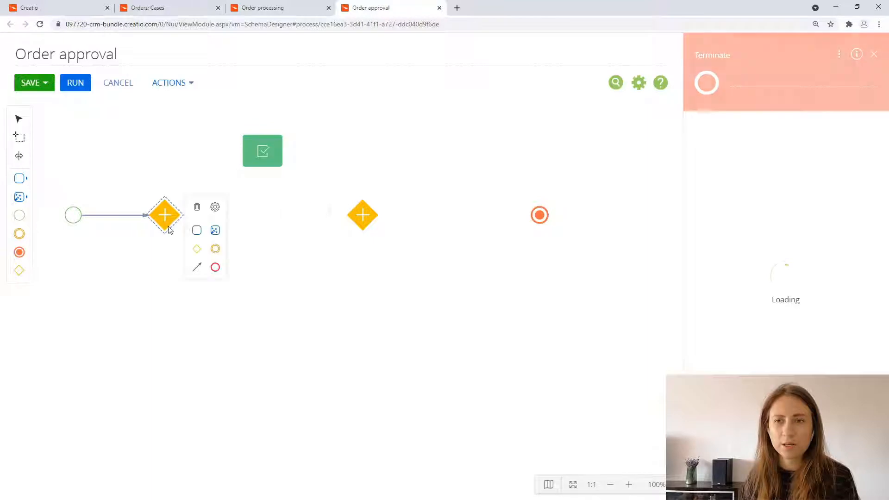
drag(198, 262, 246, 148)
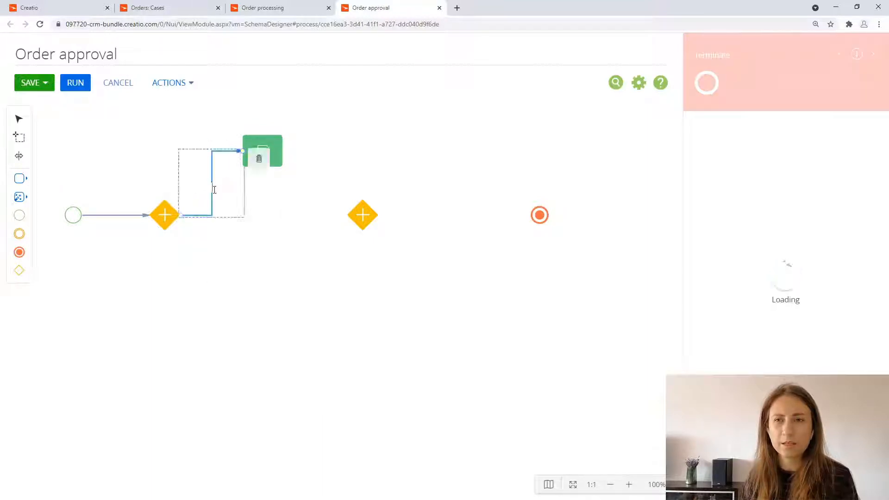
drag(203, 171, 164, 171)
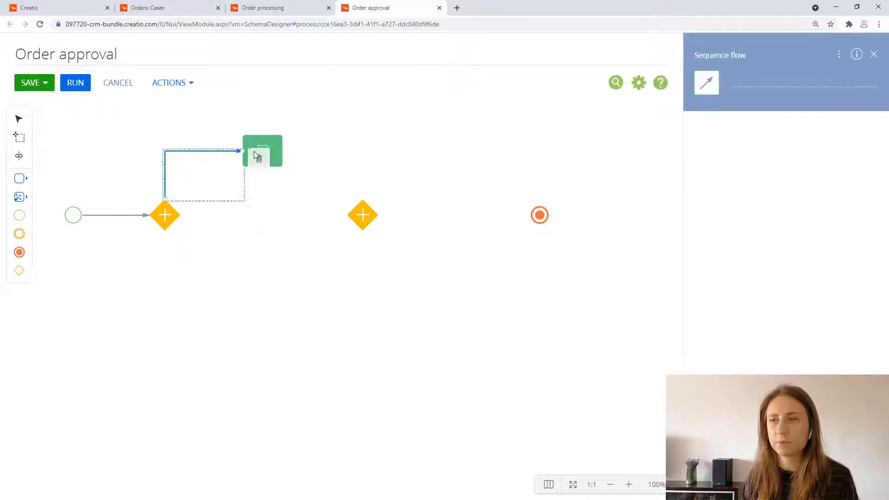
Step: Name the Approval element "Sales department" and set its approval section to Orders
click(255, 152)
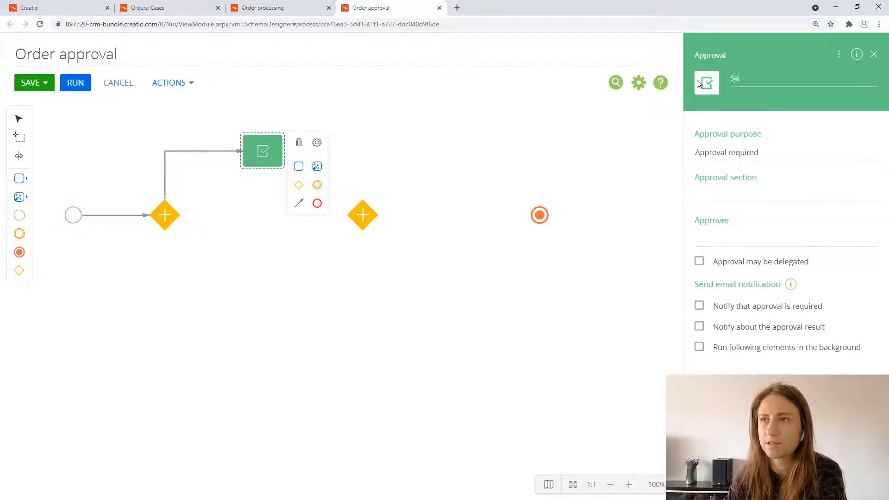
text(ep)
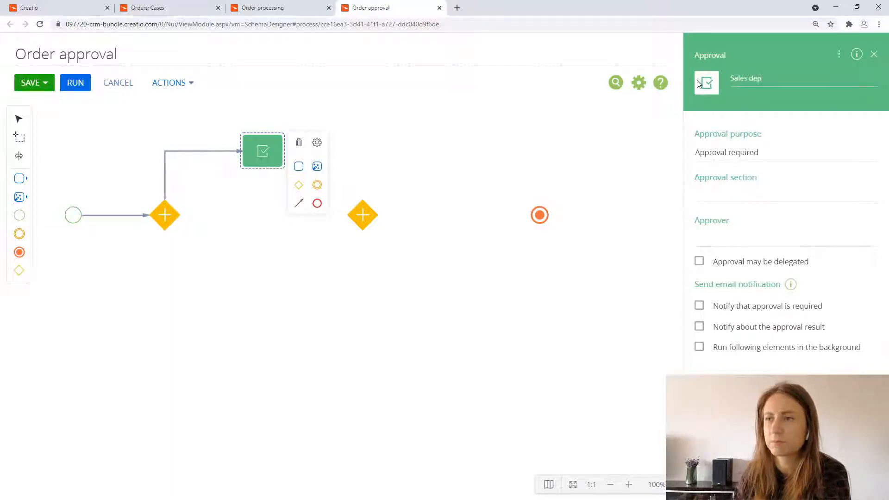
text(artment)
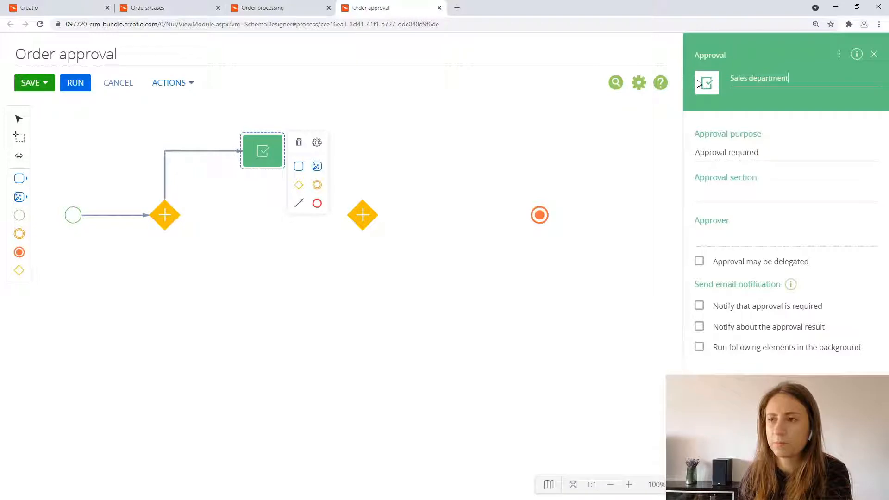
click(744, 198)
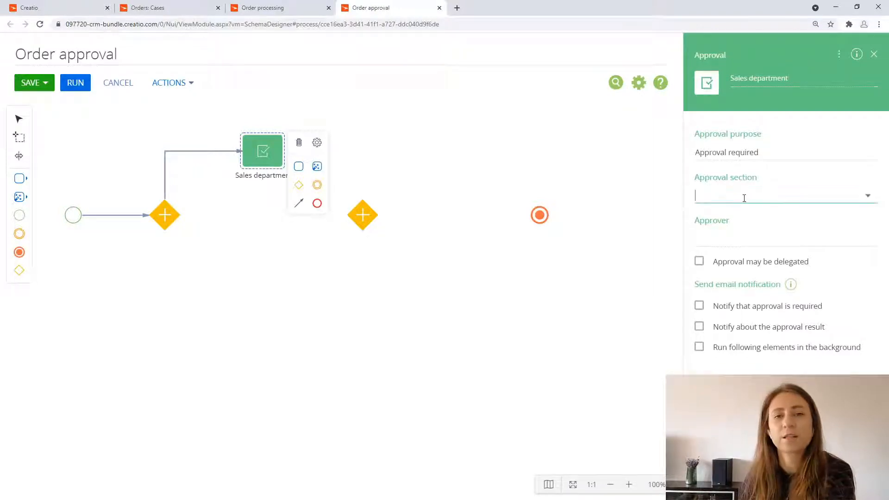
click(735, 259)
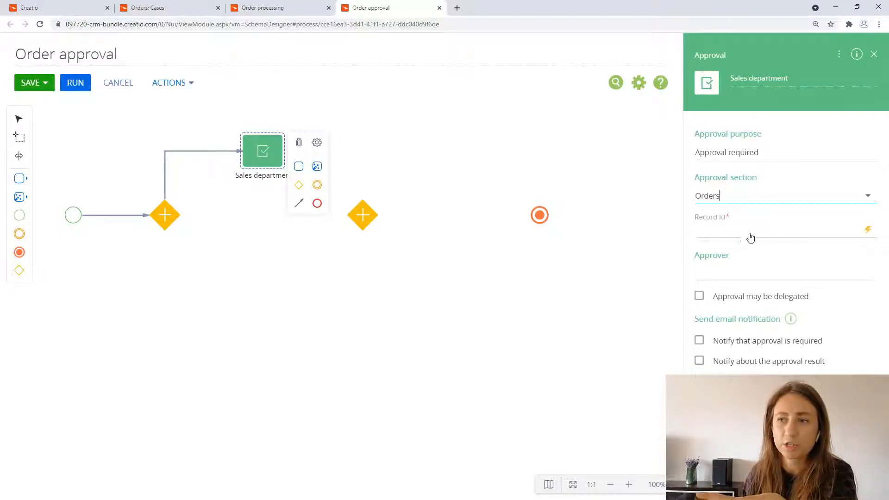
click(770, 196)
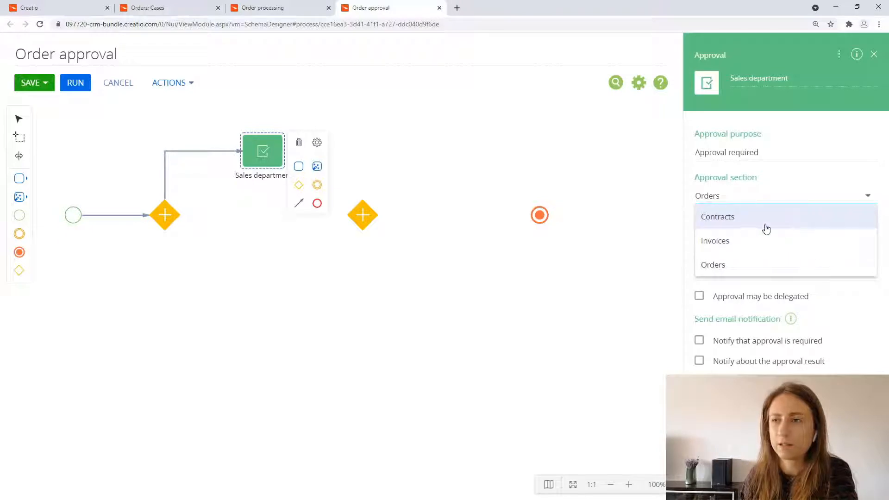
click(748, 267)
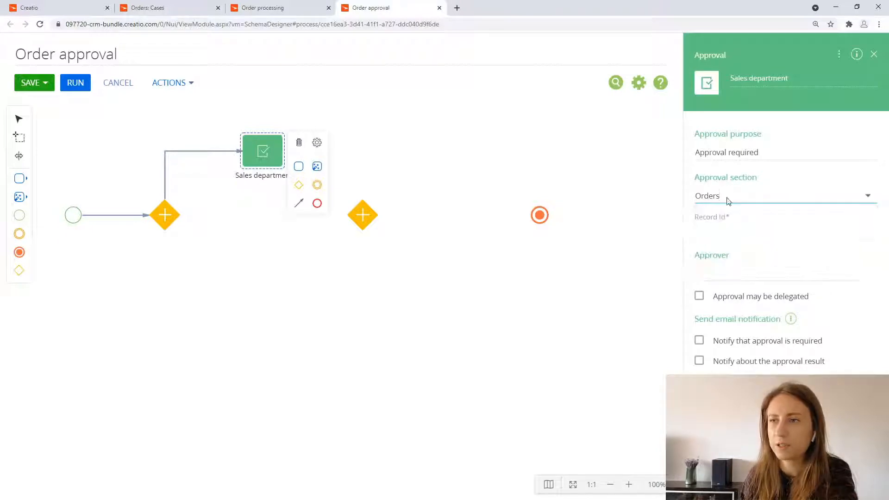
Step: Map the Sales department approval's Record Id to the OrderId process parameter
click(761, 233)
click(804, 246)
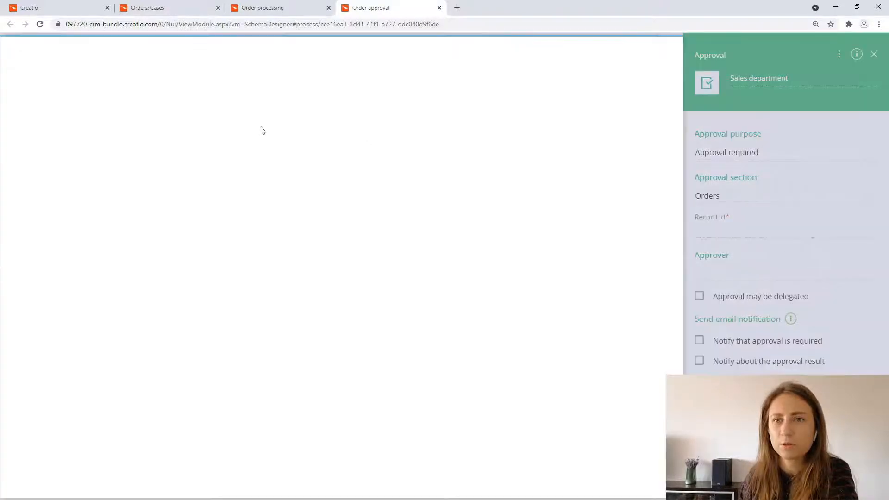
click(168, 118)
click(100, 147)
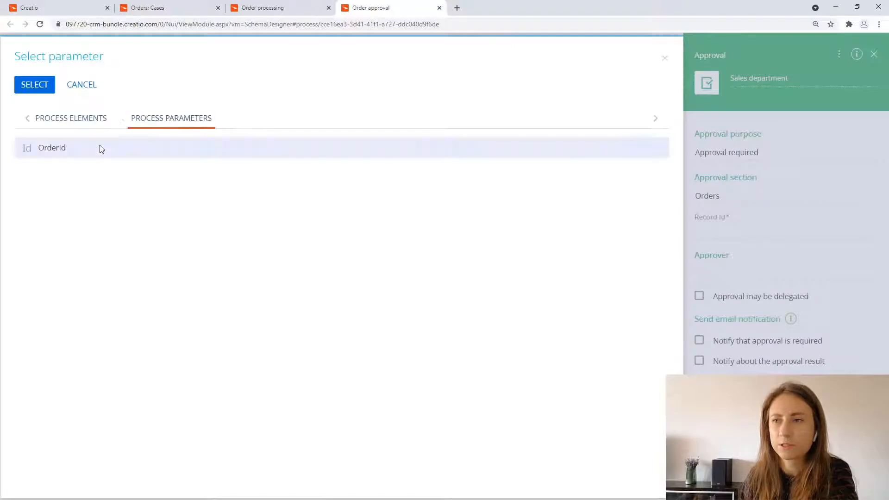
click(34, 89)
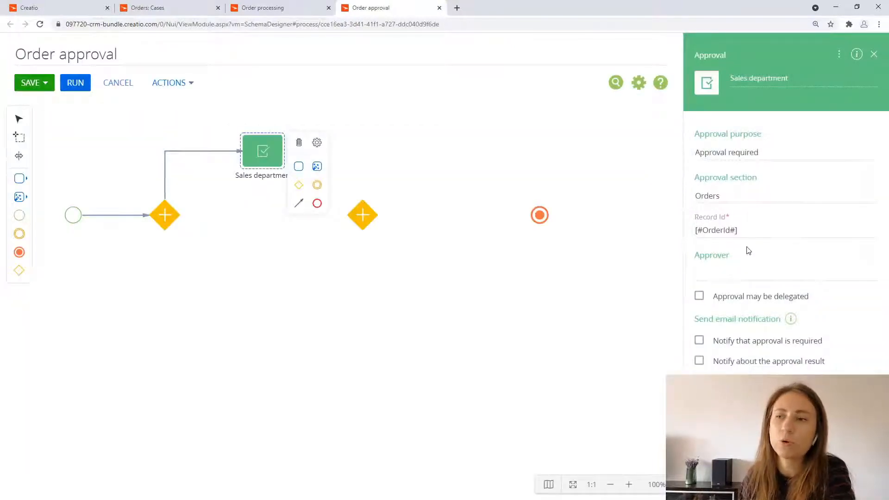
Step: Set the Sales department approval's approver to Role, with the lookup value "Sales Department. Head Office"
click(865, 277)
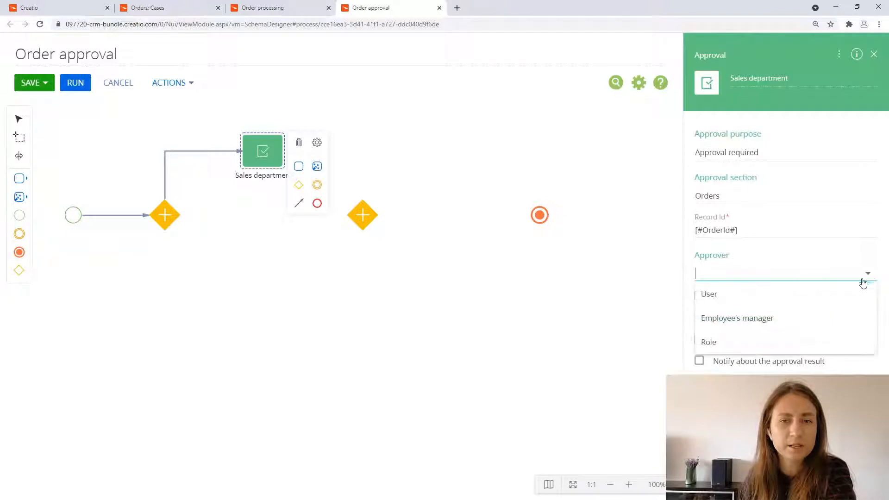
click(781, 343)
click(868, 309)
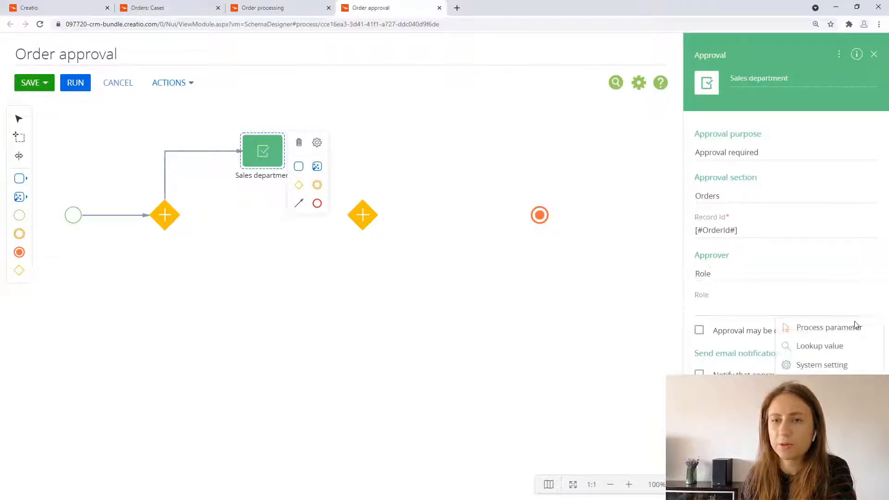
click(851, 345)
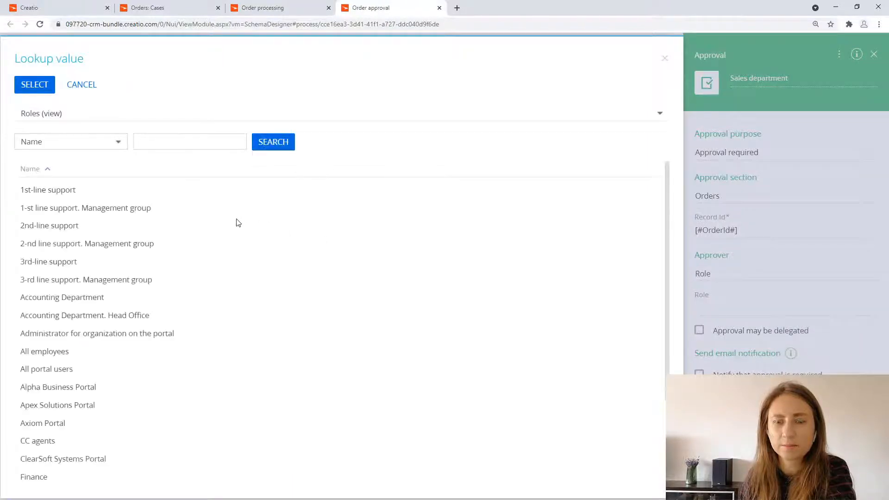
scroll(179, 331, down, 3)
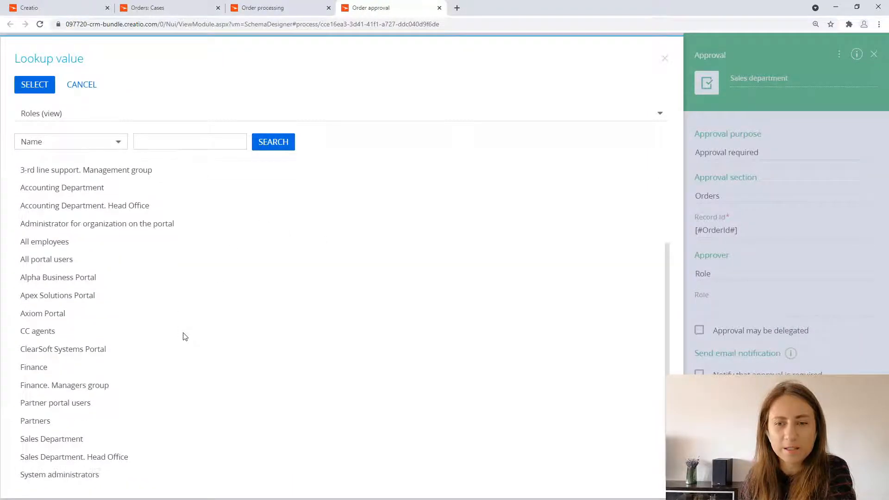
click(121, 458)
click(34, 88)
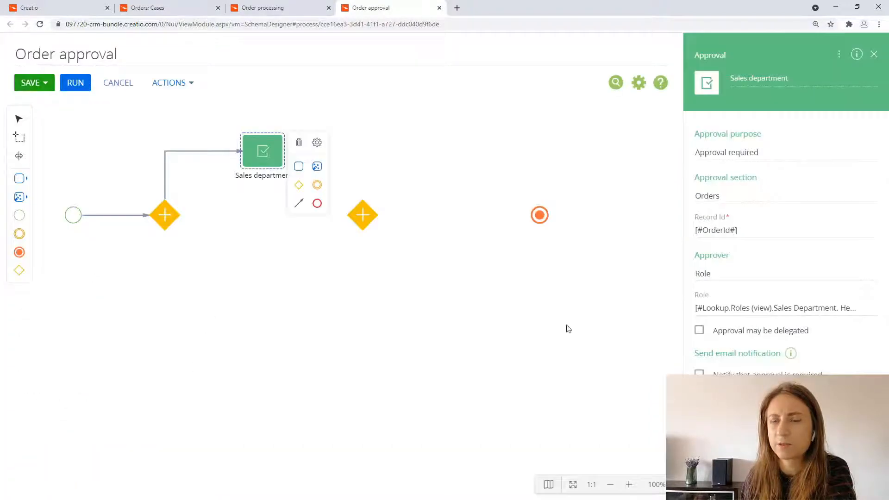
Step: Duplicate the Sales department approval and place the copy below the original, between the two gateways
click(259, 246)
click(260, 155)
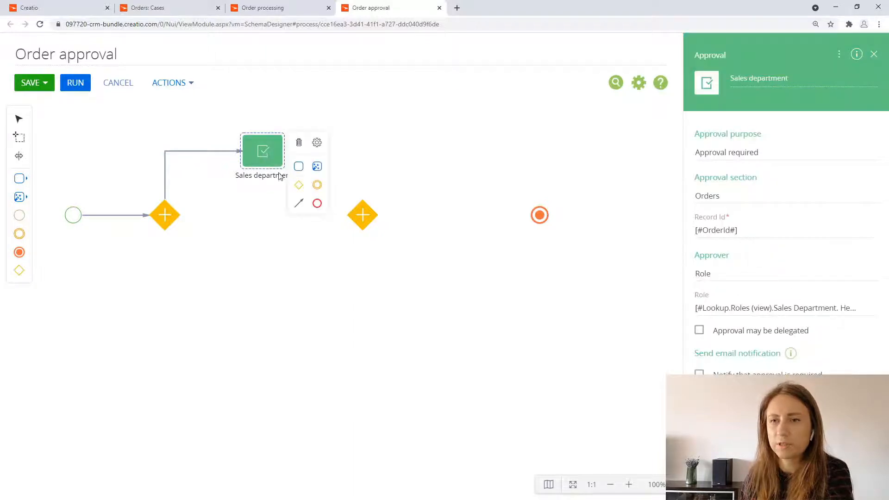
key(ctrl+v)
drag(347, 355, 268, 293)
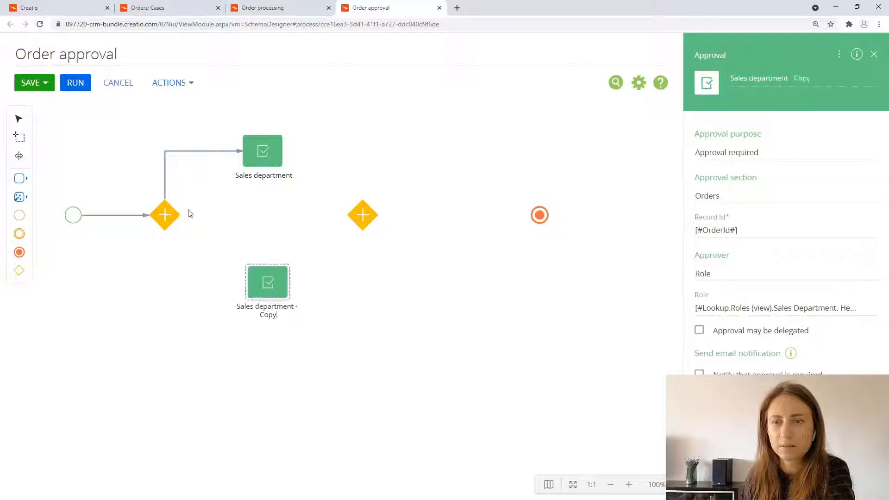
Step: Connect the first gateway to the copied approval and route the flow out of the gateway's bottom corner
click(174, 213)
drag(198, 264, 263, 296)
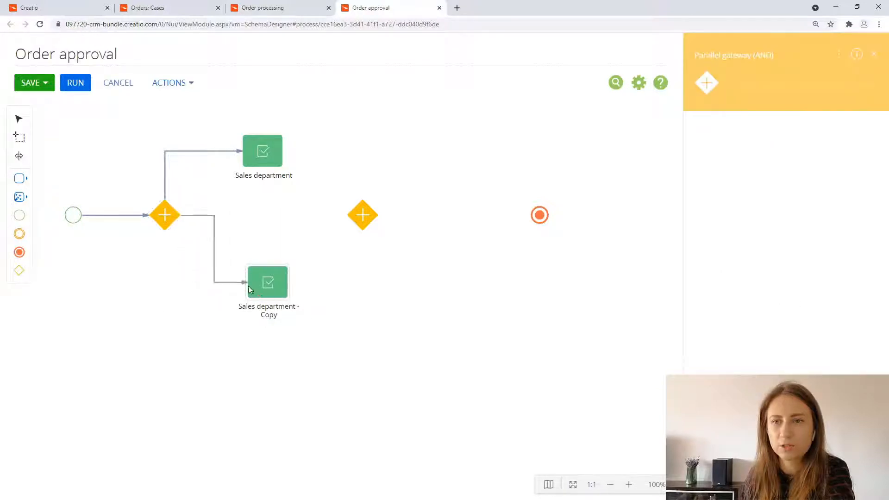
click(243, 282)
drag(188, 262, 166, 259)
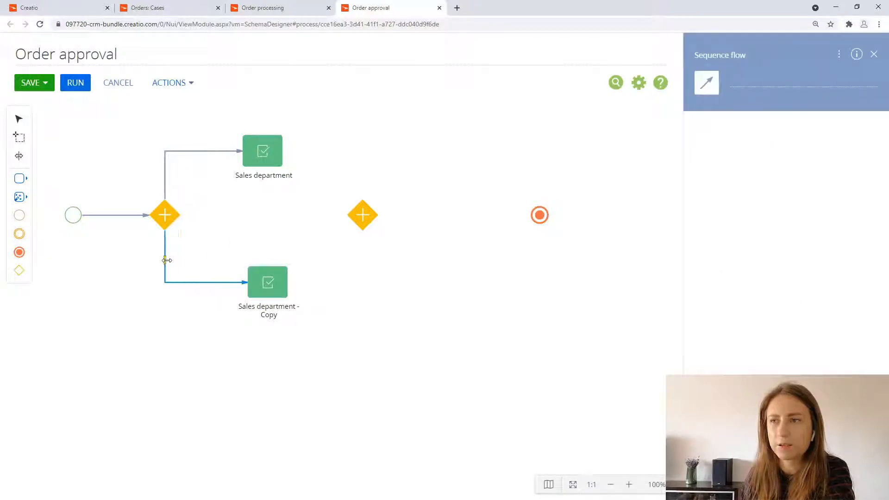
Step: Rename the copied approval as "Accounting department"
click(276, 316)
triple_click(737, 78)
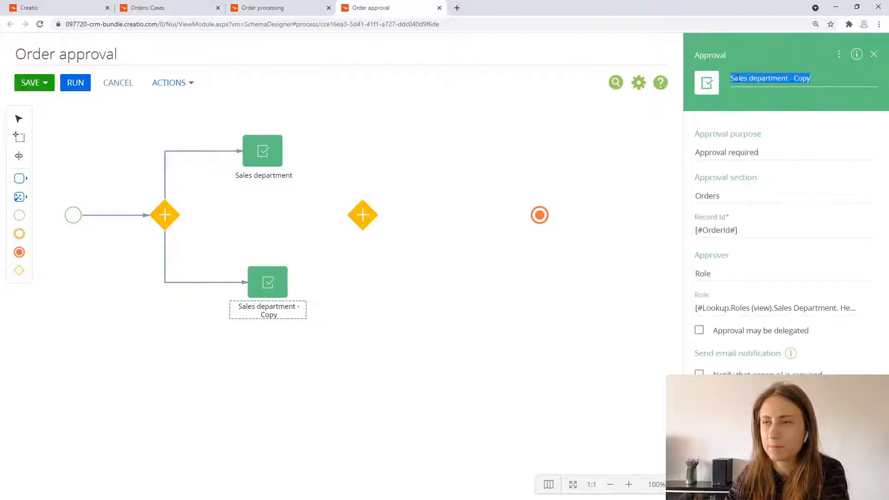
text(Accoun)
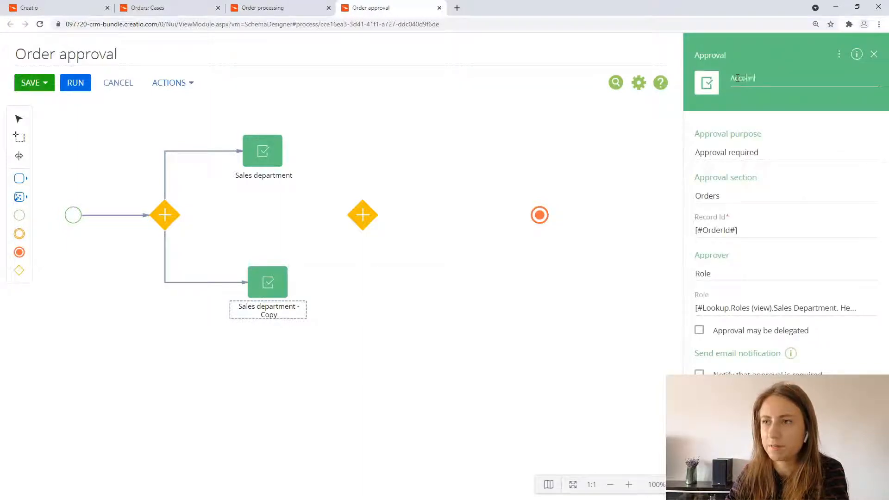
text(ting )
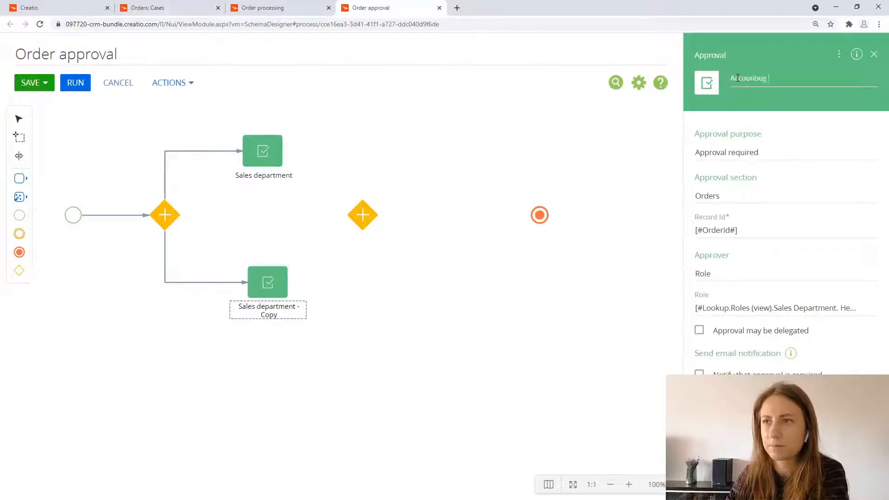
text(depa)
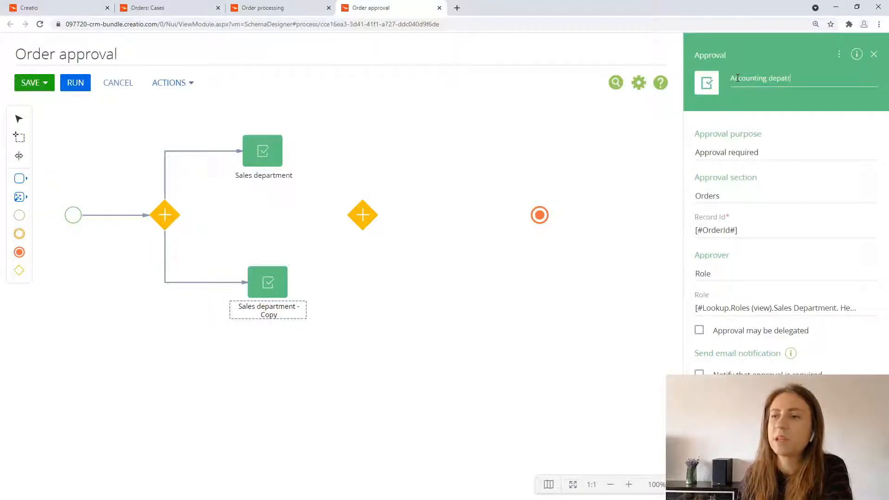
text(rtment)
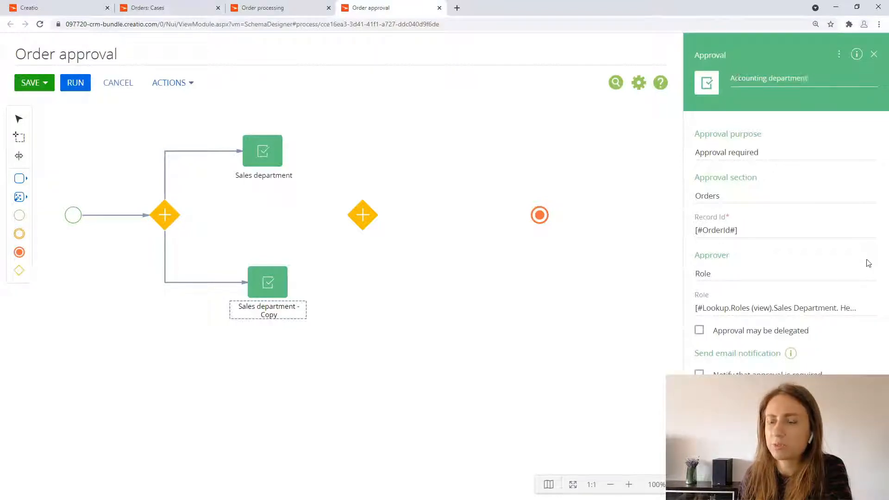
Step: Set the Accounting department approval's role to the lookup value "Accounting Department. Head Office"
click(864, 309)
click(845, 343)
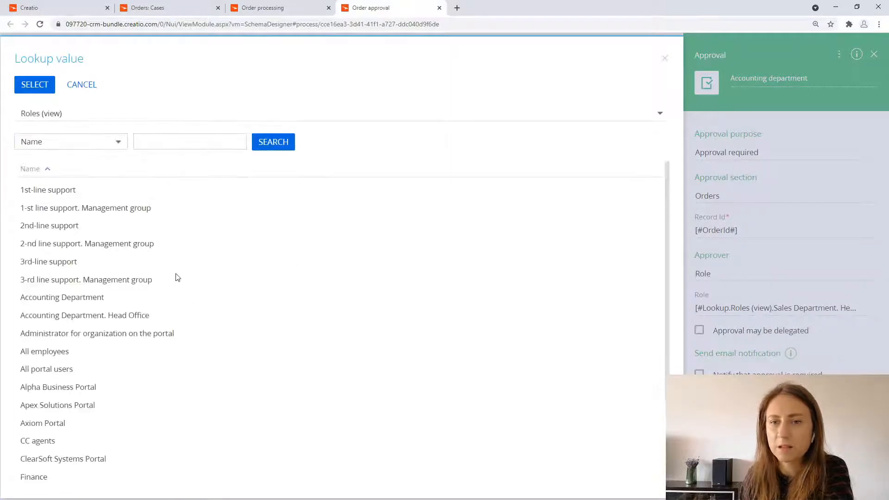
scroll(181, 280, down, 2)
scroll(174, 306, down, 1)
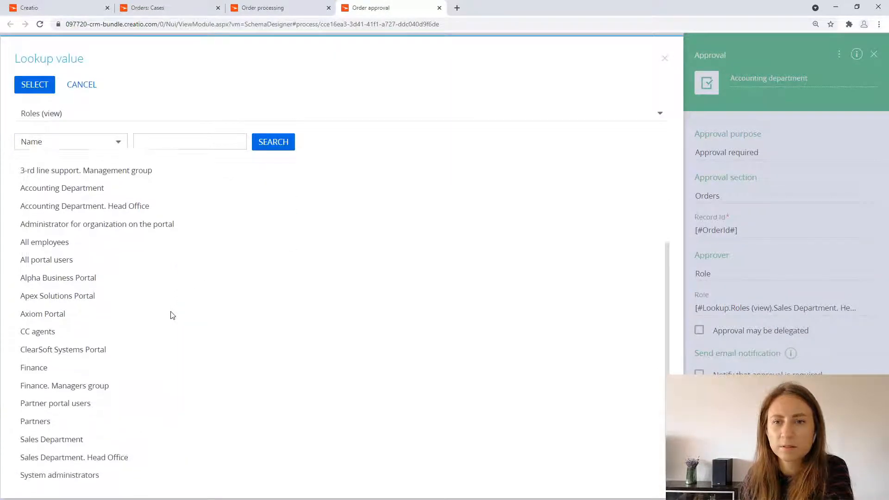
scroll(112, 344, up, 2)
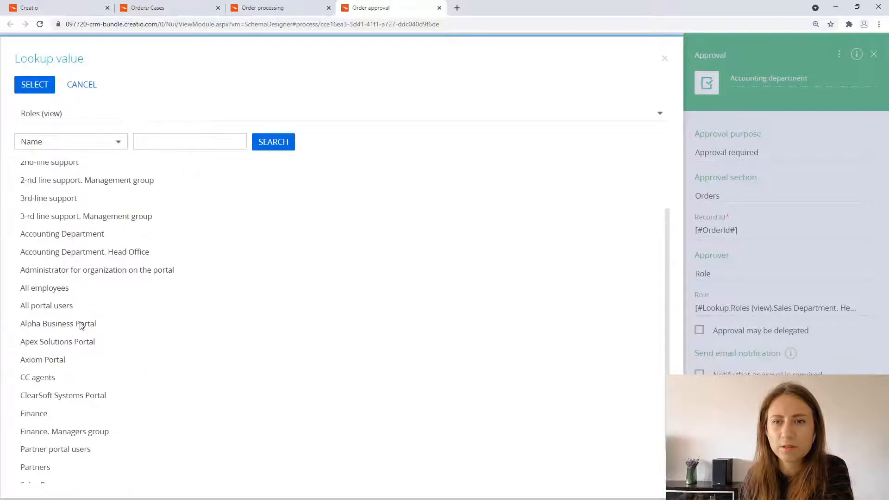
click(98, 254)
click(48, 92)
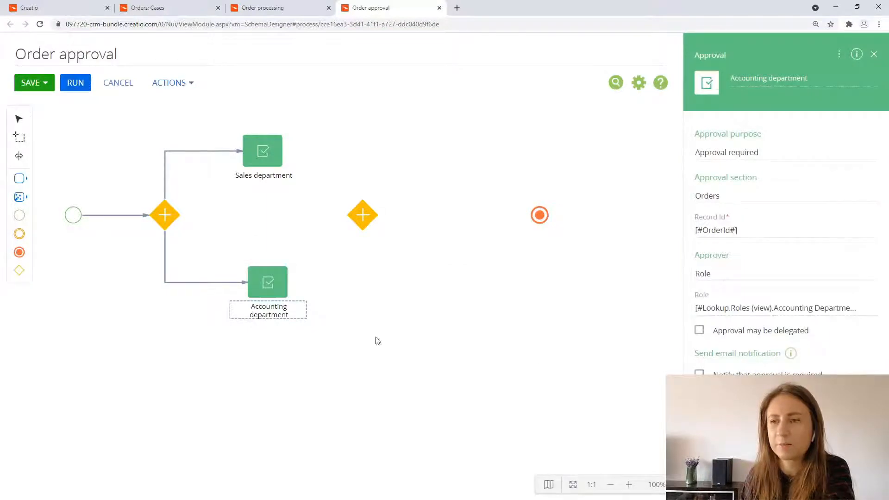
click(377, 313)
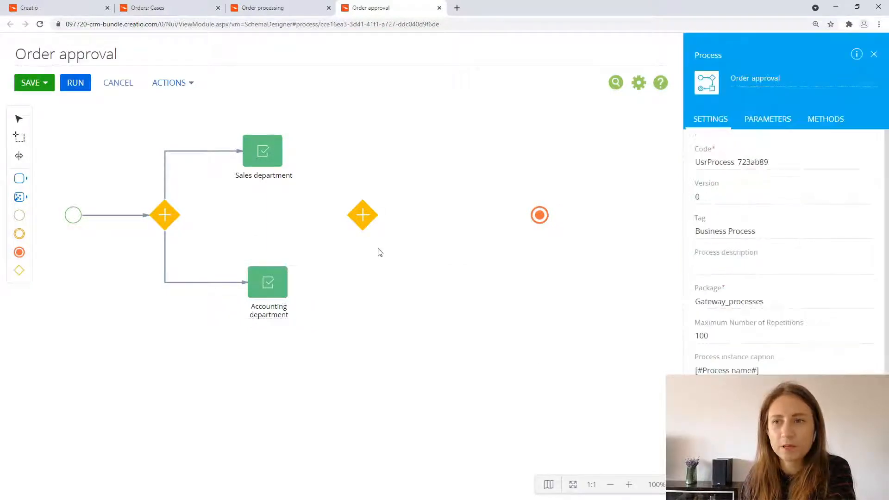
Step: Shift the second gateway slightly farther from the approvals and connect the Sales department approval to its top corner
drag(366, 214, 385, 215)
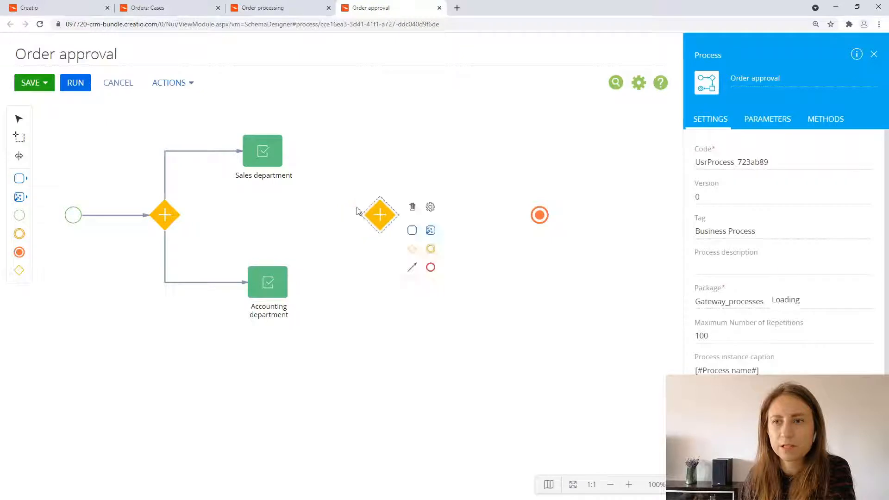
click(268, 156)
drag(301, 203, 343, 152)
click(345, 182)
Step: Connect the Accounting department approval to the bottom of the second gateway and align the approval directly under Sales department
click(283, 296)
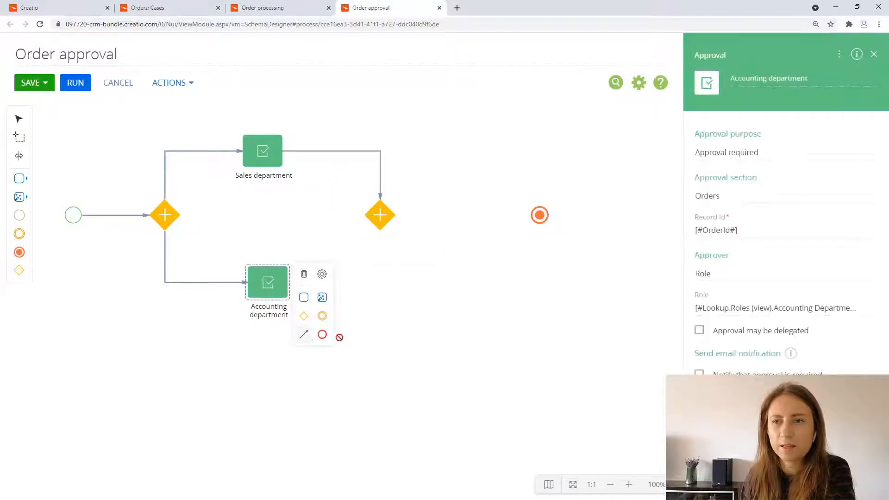
drag(304, 333, 343, 290)
click(364, 247)
click(400, 366)
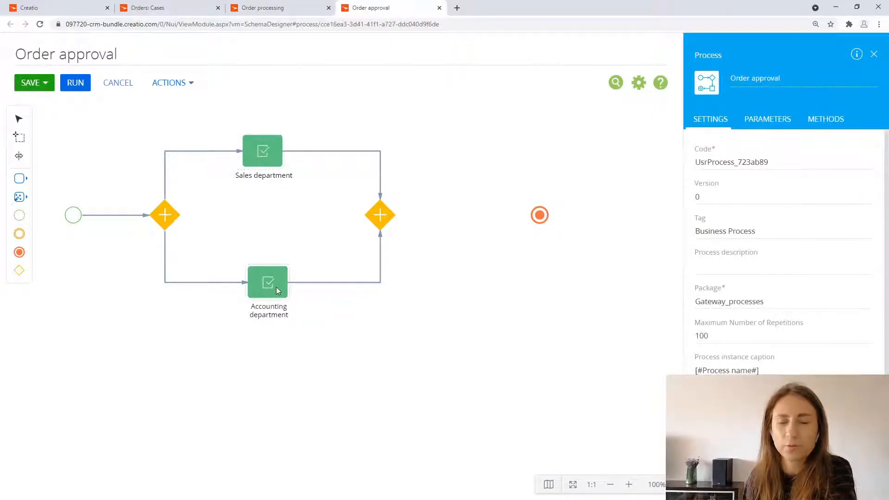
drag(264, 286, 258, 286)
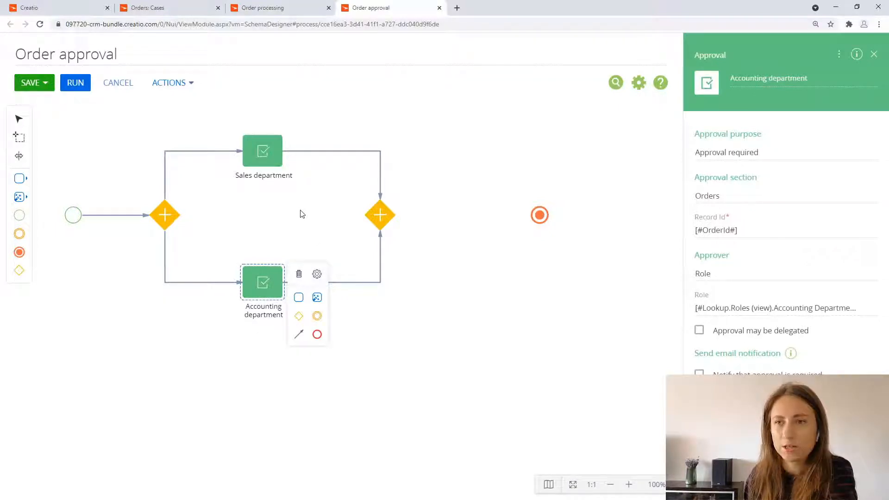
Step: Convert the flows from the Sales department and Accounting department approvals to the second gateway into conditional flows
click(359, 150)
click(414, 159)
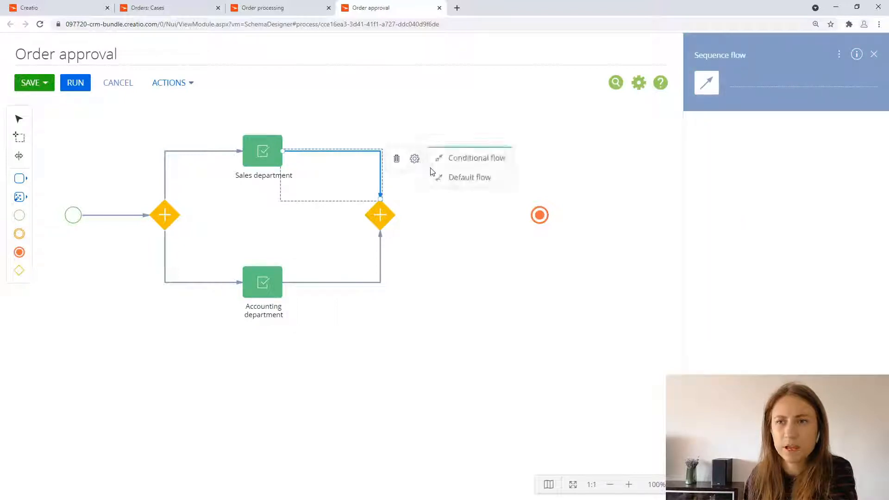
click(474, 162)
click(379, 263)
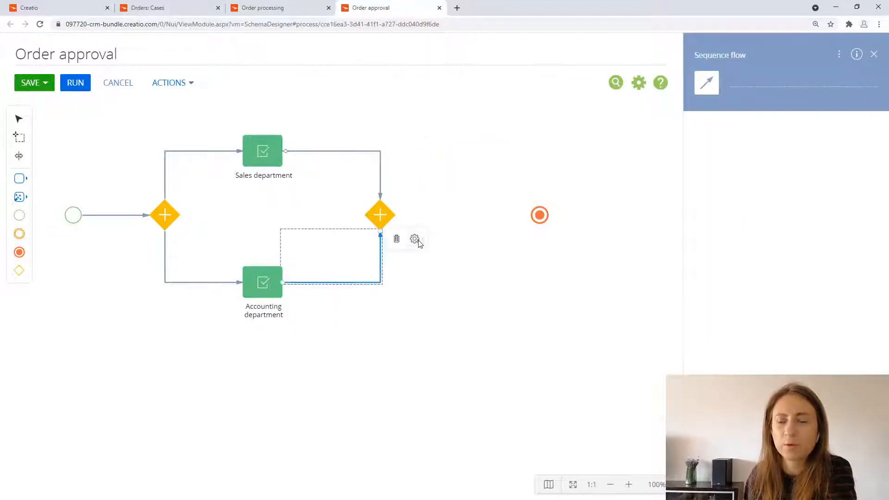
click(414, 239)
click(436, 246)
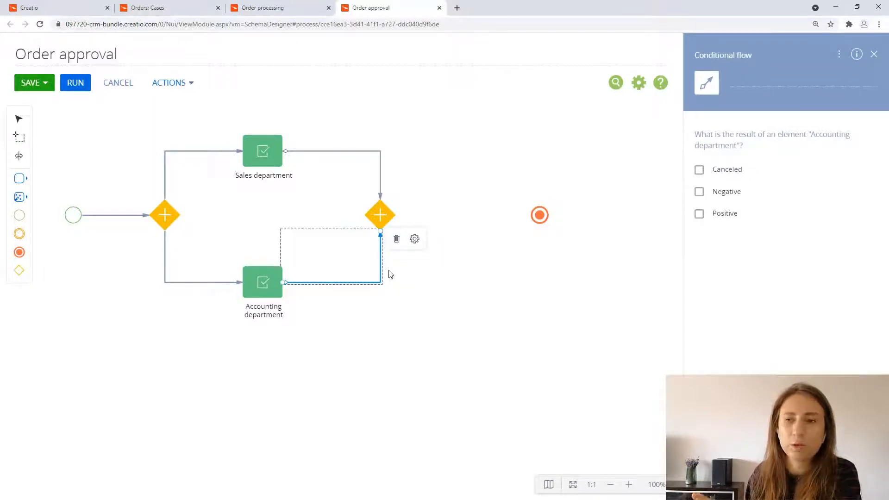
Step: Set the condition result to Positive on both conditional flows leading to the second gateway
click(380, 173)
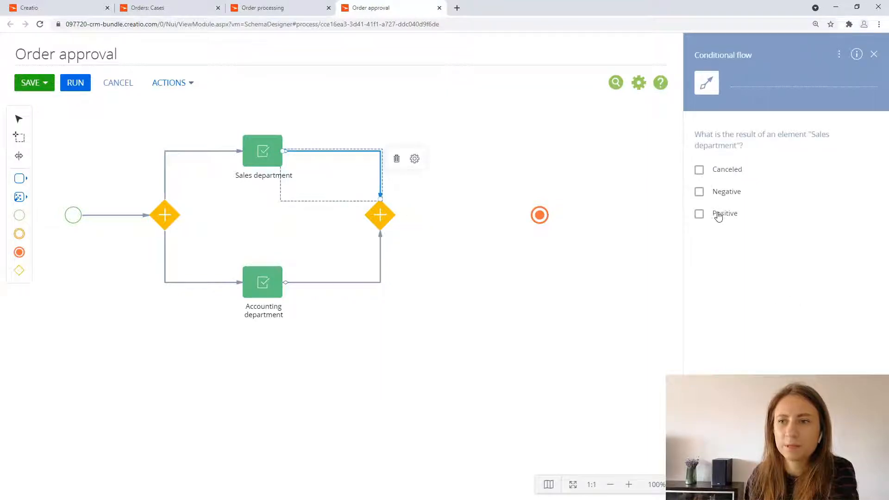
click(720, 215)
click(382, 267)
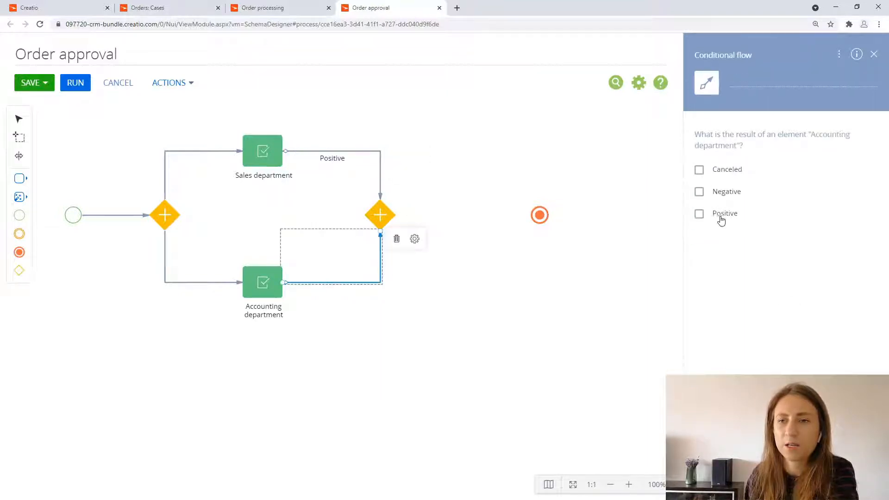
click(719, 214)
click(413, 243)
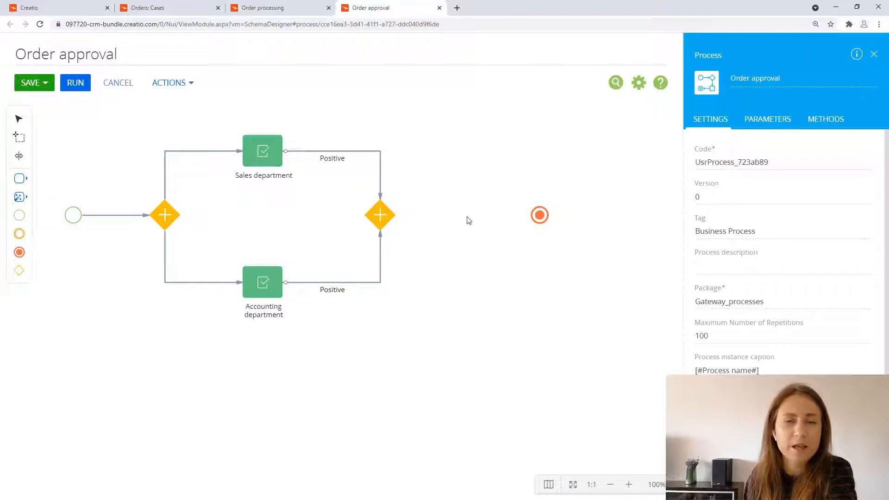
Step: Add a Boolean process parameter titled "Positive result"
click(767, 121)
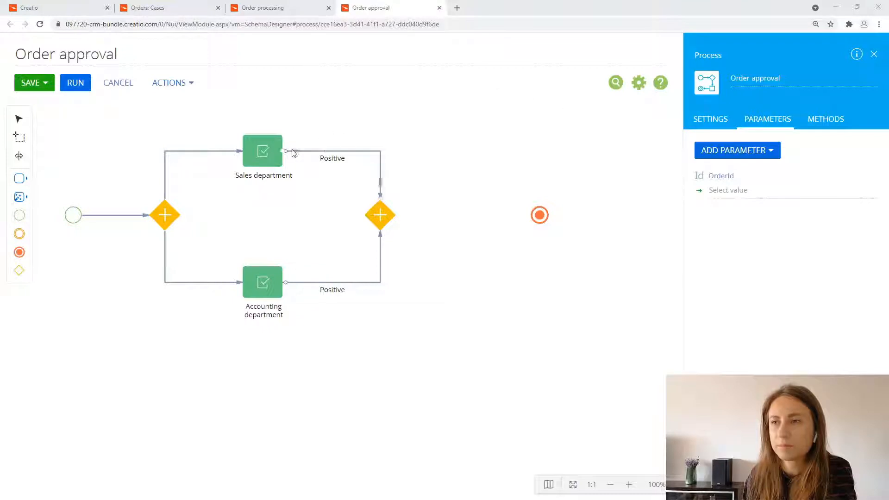
click(754, 157)
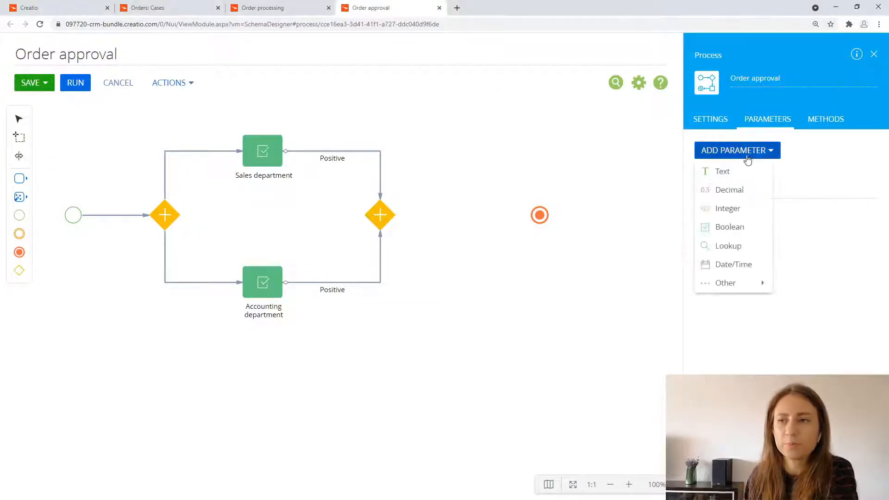
click(745, 226)
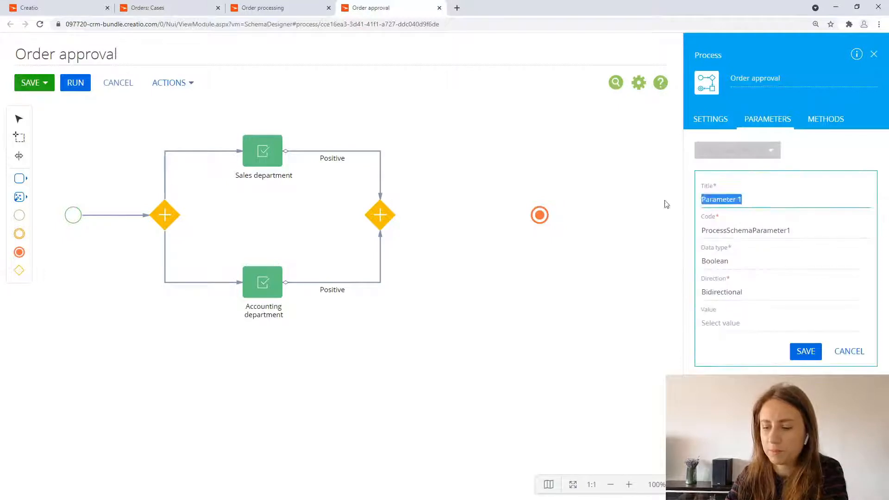
text(Po)
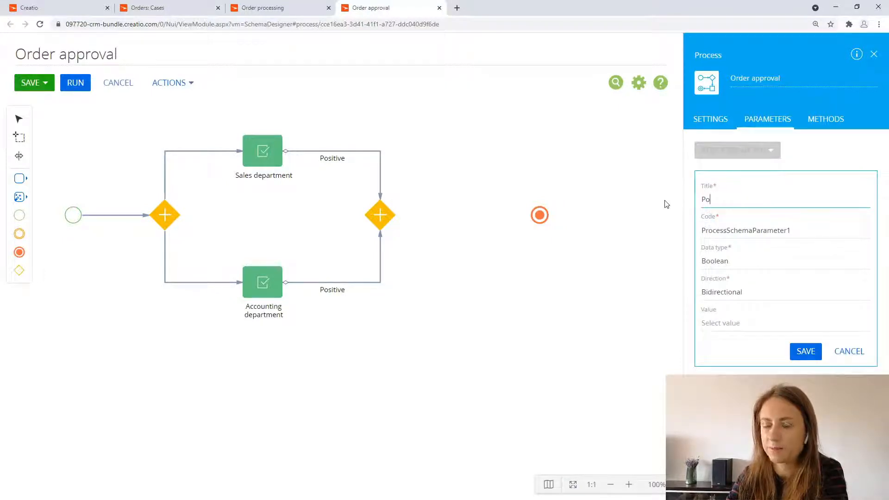
text(sitive)
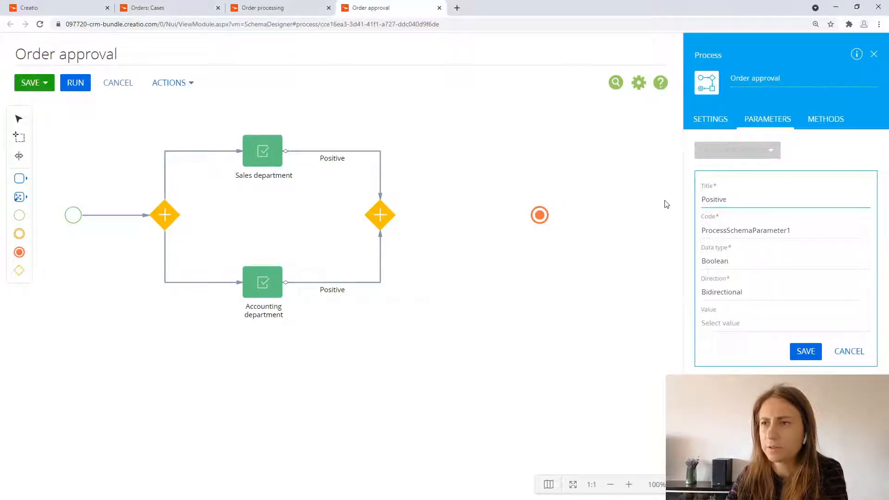
text( reul)
key(BackSpace)
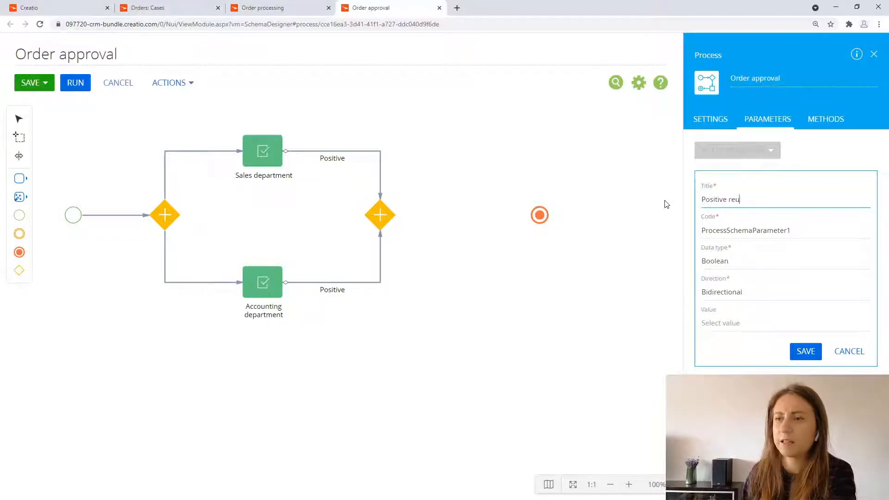
text(ult)
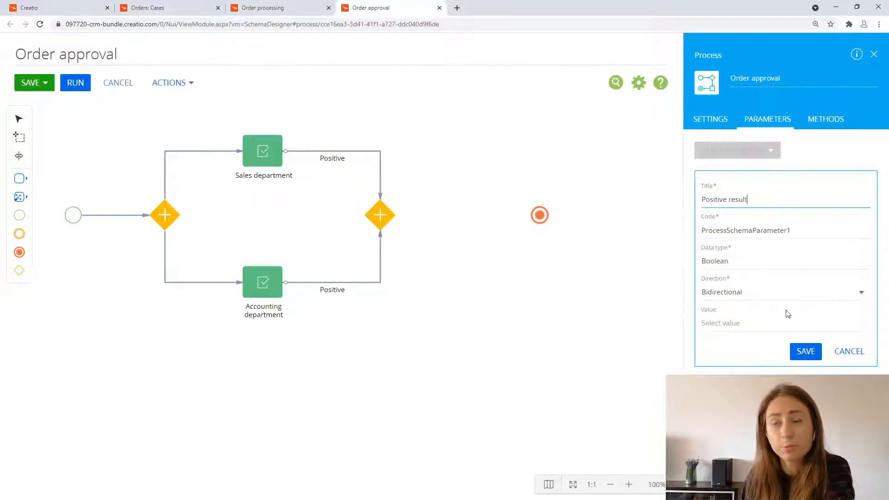
Step: Set the parameter's direction to Output and save it
click(762, 290)
click(744, 337)
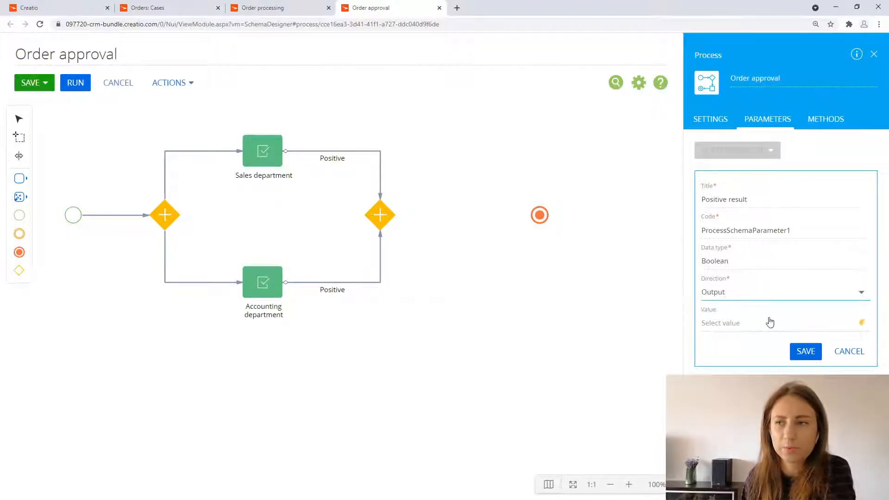
click(804, 354)
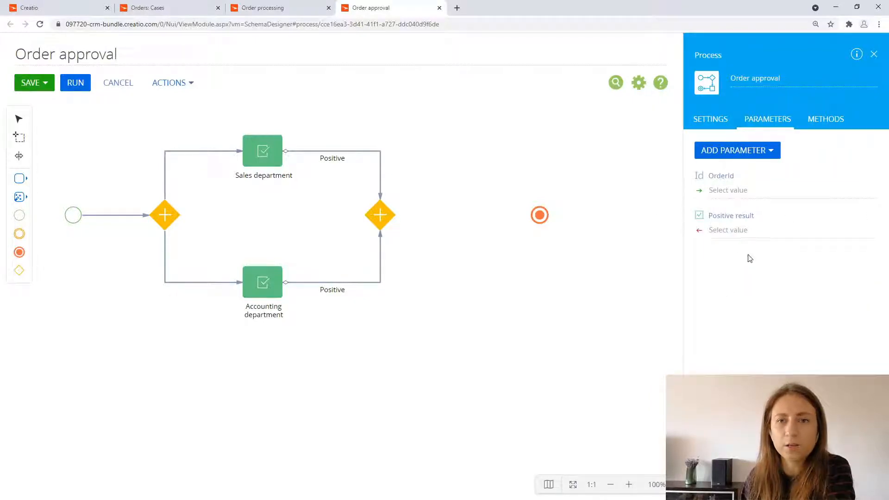
Step: Place a Formula element after the second gateway and connect it between that gateway and the end event
click(19, 198)
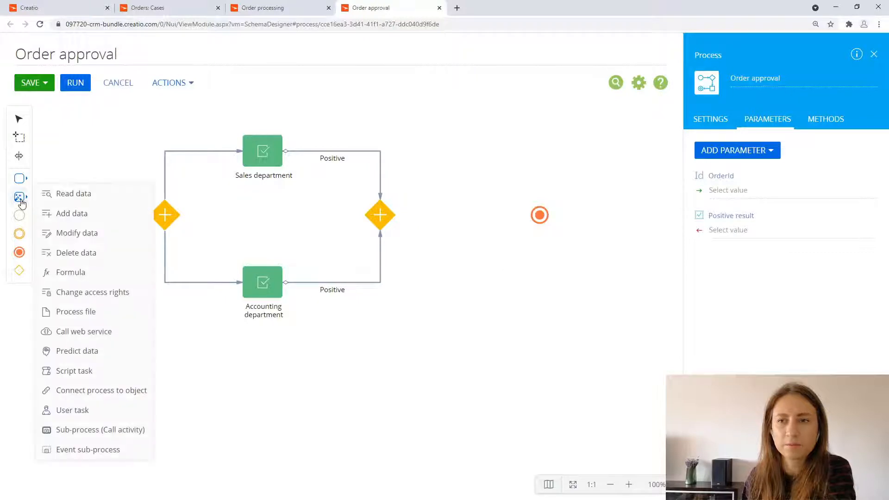
drag(111, 272, 455, 214)
click(379, 215)
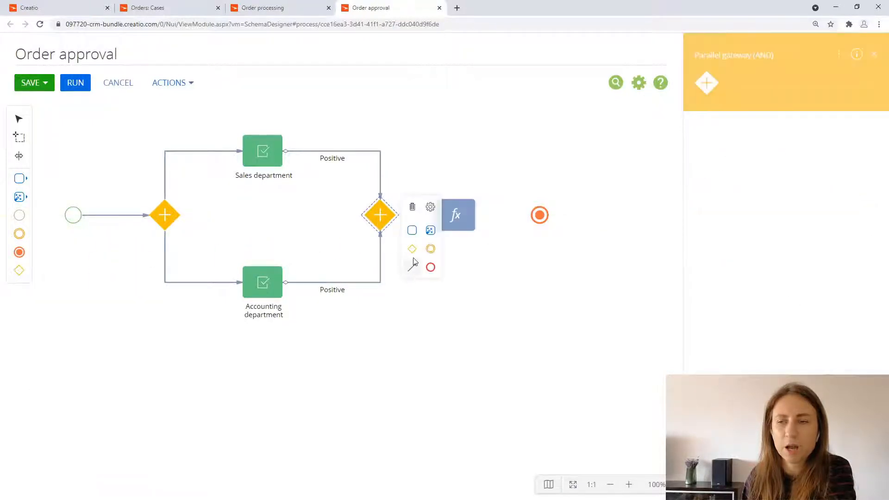
drag(410, 267, 435, 220)
click(446, 220)
drag(489, 265, 522, 220)
Step: Name the formula "Positive" and make it write to the "Positive result" process parameter
click(455, 214)
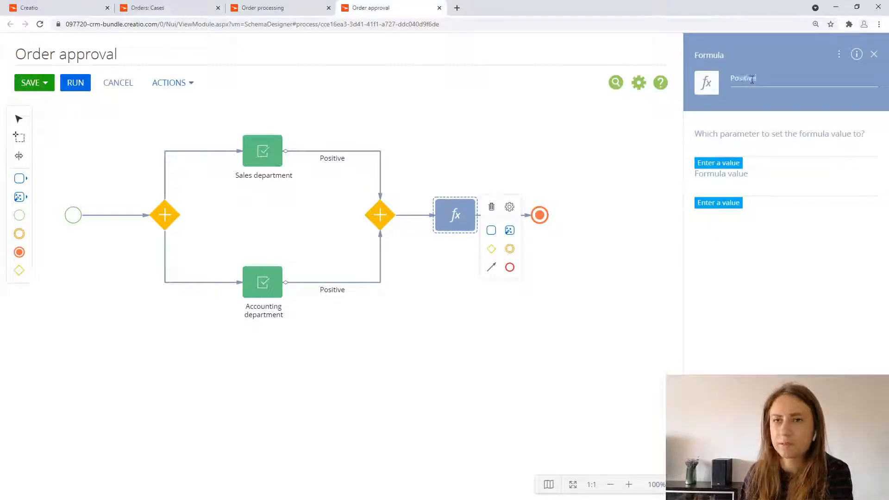
click(730, 152)
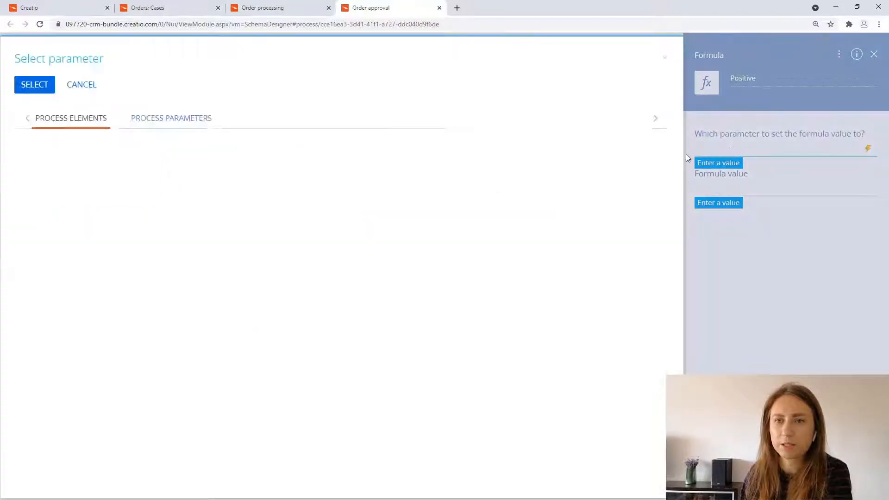
click(198, 123)
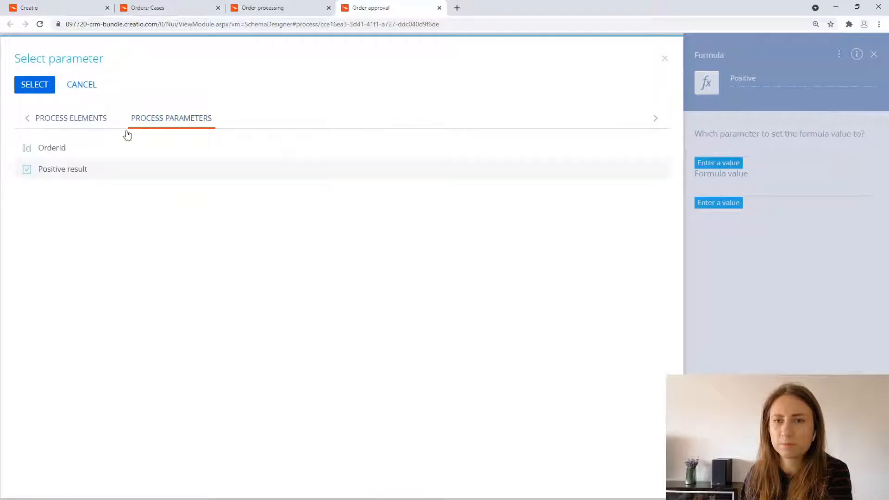
double_click(98, 175)
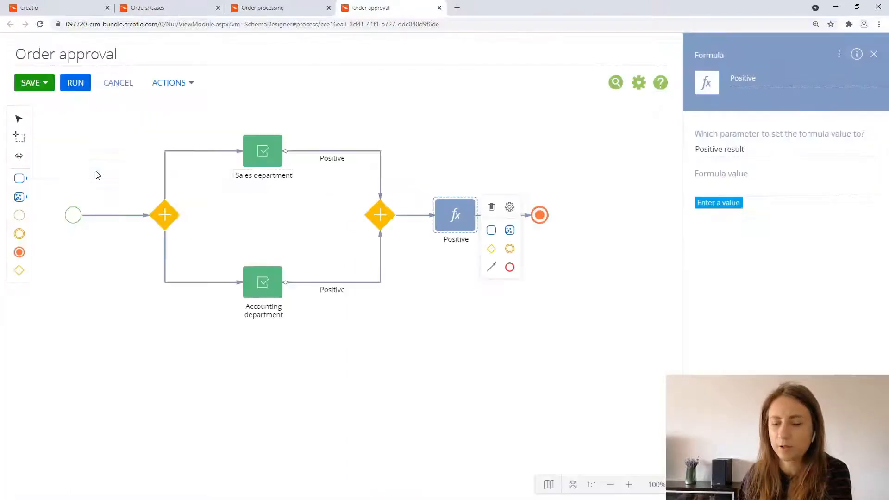
Step: Set the Positive formula's value to true and save it
click(743, 189)
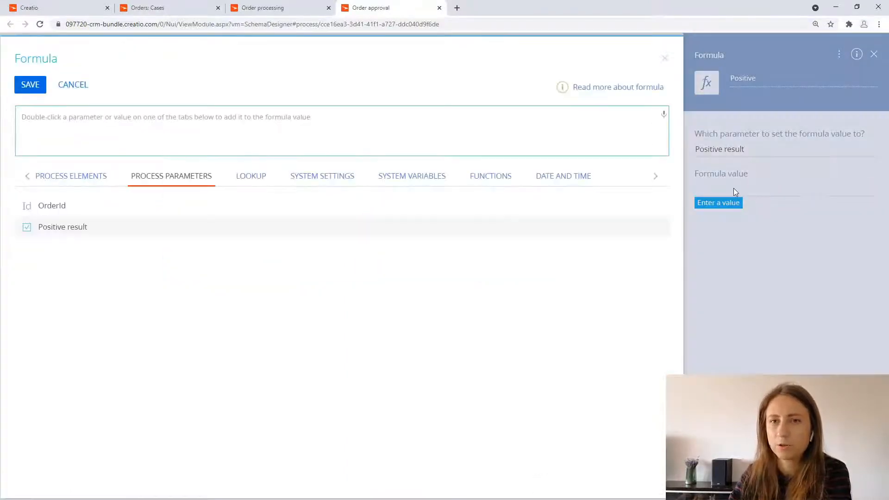
text(true)
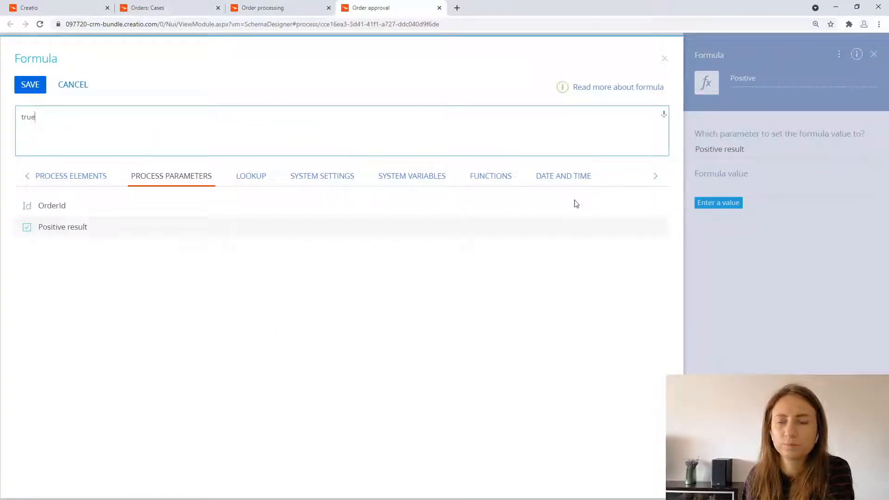
click(29, 85)
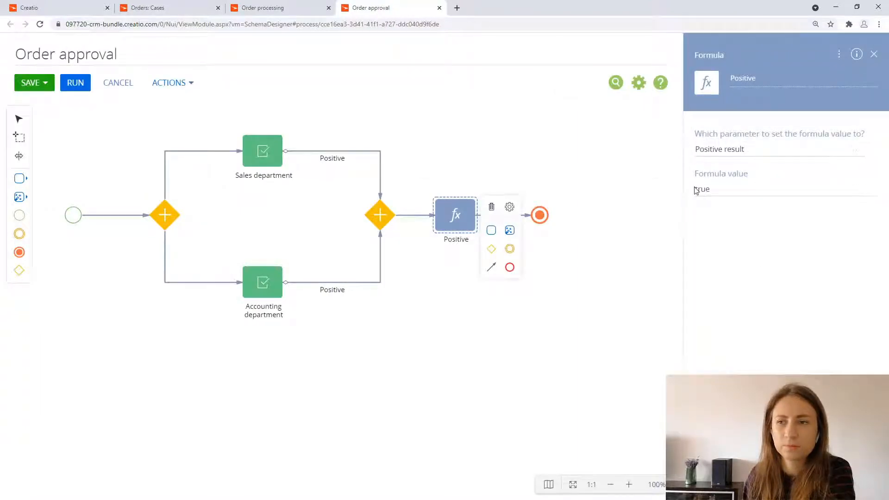
click(428, 305)
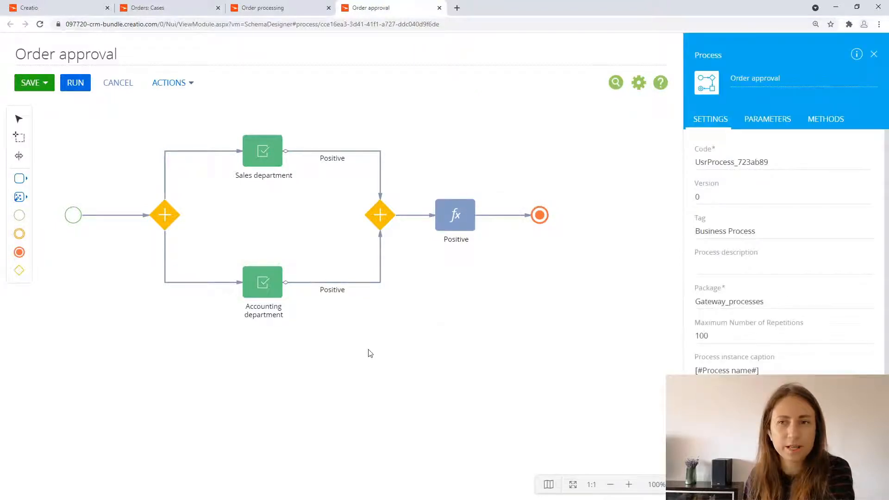
Step: Place a second Formula element midway between the two approvals and move the Sales department caption above its element
drag(370, 353, 435, 378)
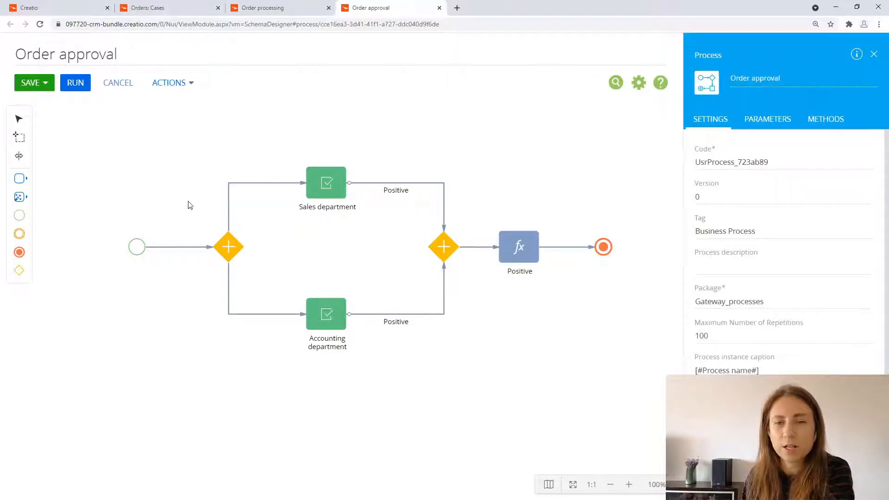
click(19, 198)
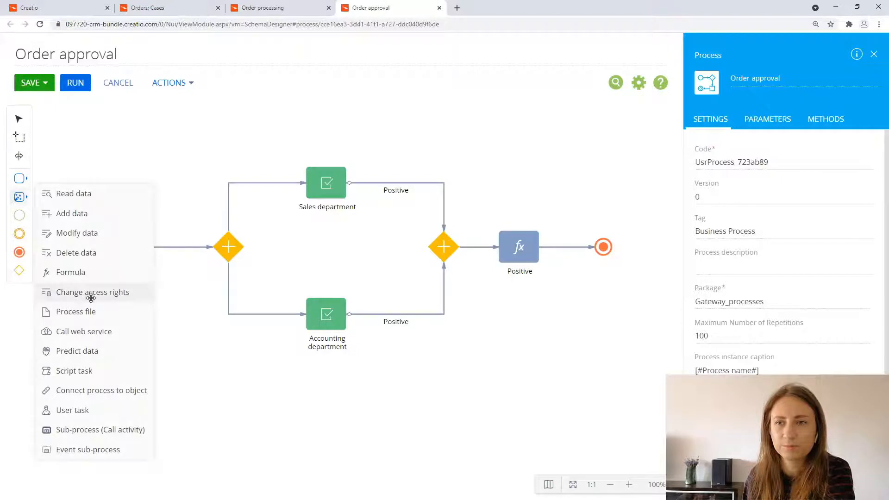
drag(83, 271, 327, 247)
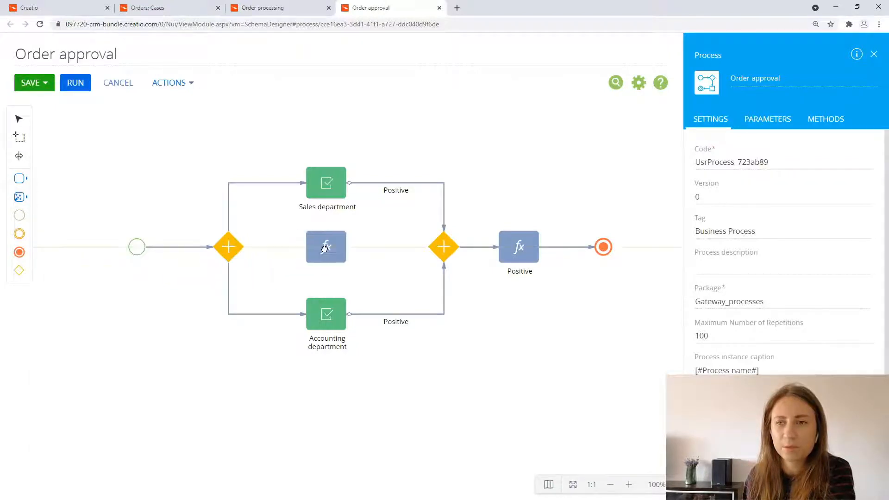
click(369, 223)
drag(340, 206, 345, 153)
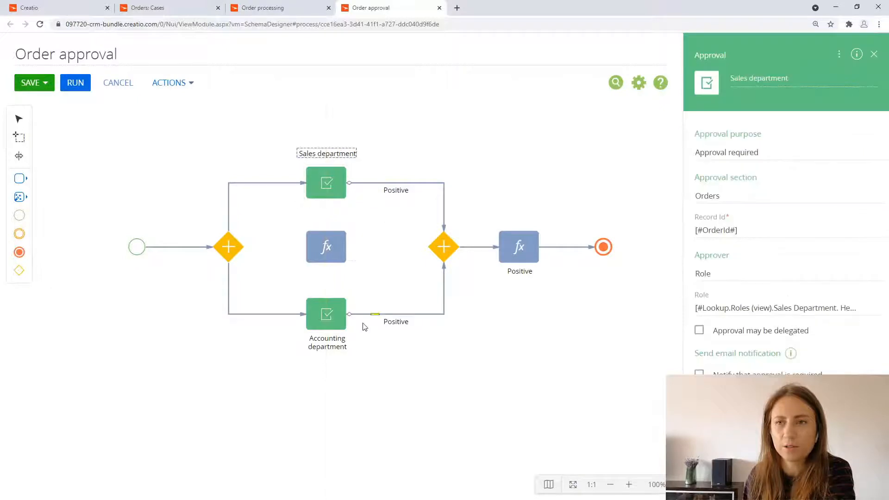
Step: Connect the Sales department and Accounting department approvals to the formula between them
click(329, 190)
mouse_move(363, 236)
mouse_down()
mouse_move(337, 239)
mouse_move(329, 230)
mouse_up()
click(329, 318)
drag(362, 366, 342, 273)
click(384, 228)
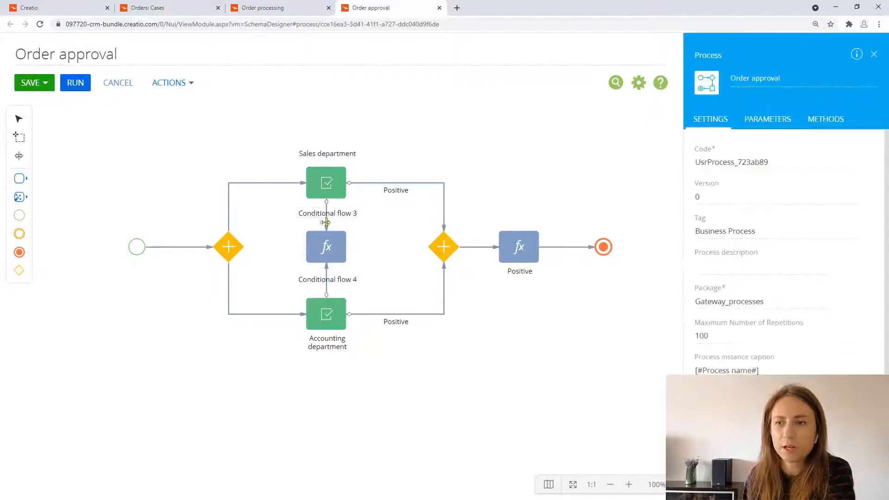
Step: Set the flow from Sales department to the middle formula to the results Canceled and Negative
click(325, 222)
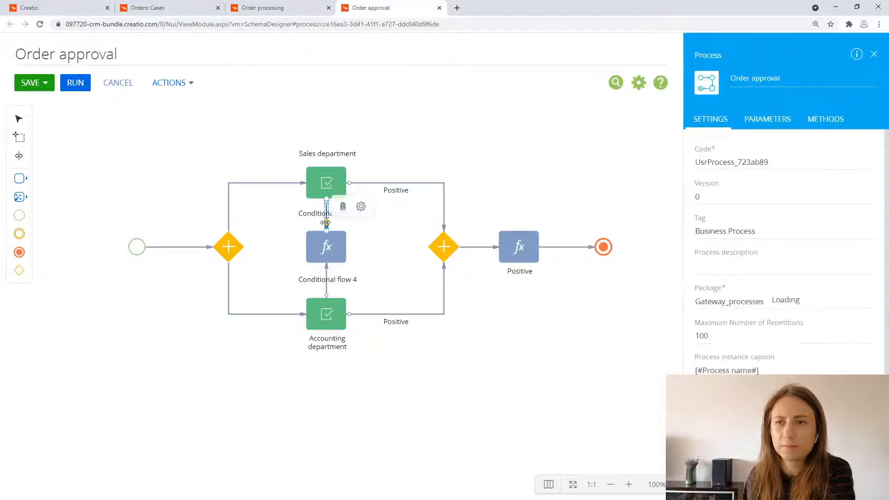
click(629, 485)
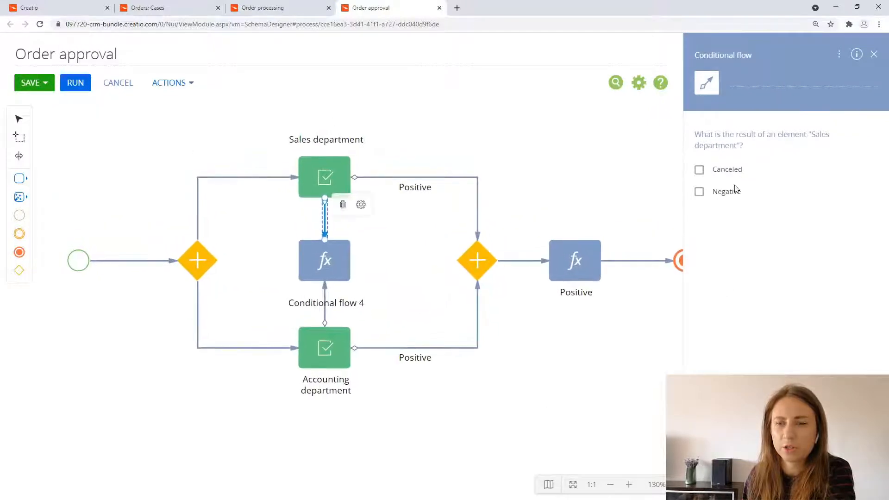
click(699, 192)
click(700, 170)
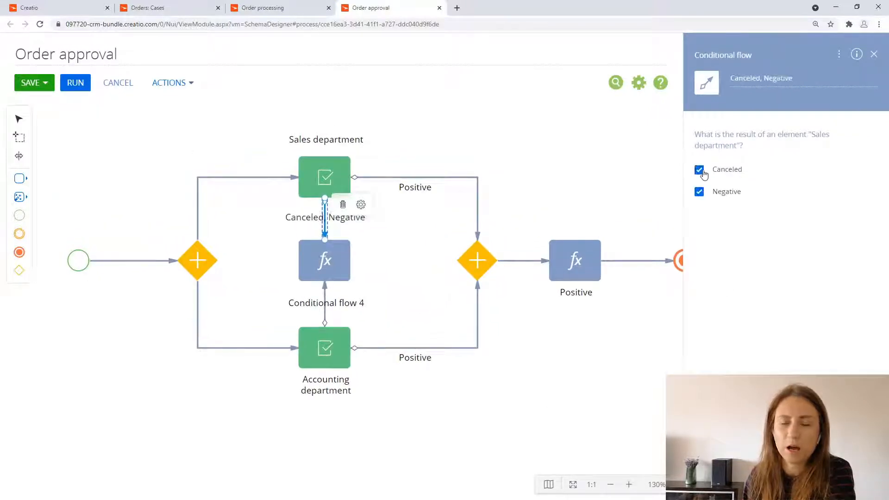
click(429, 242)
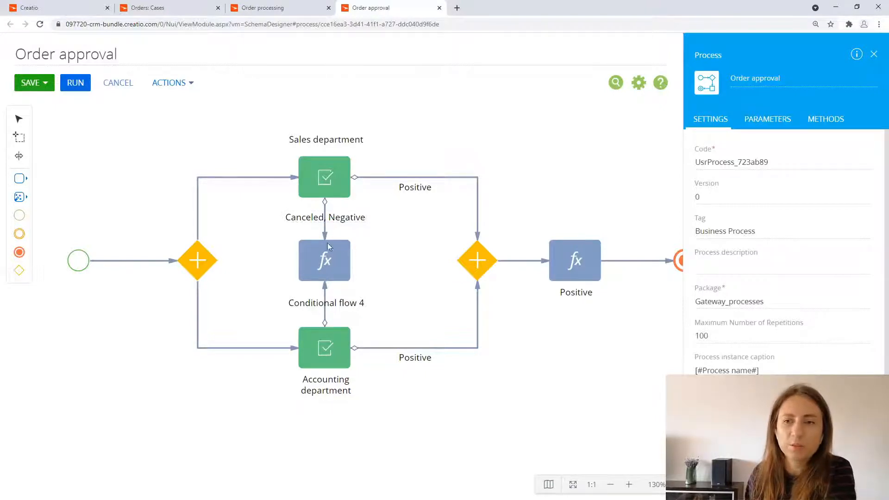
Step: Change the flow from the Accounting department approval to the middle formula into a default flow
click(325, 315)
click(360, 288)
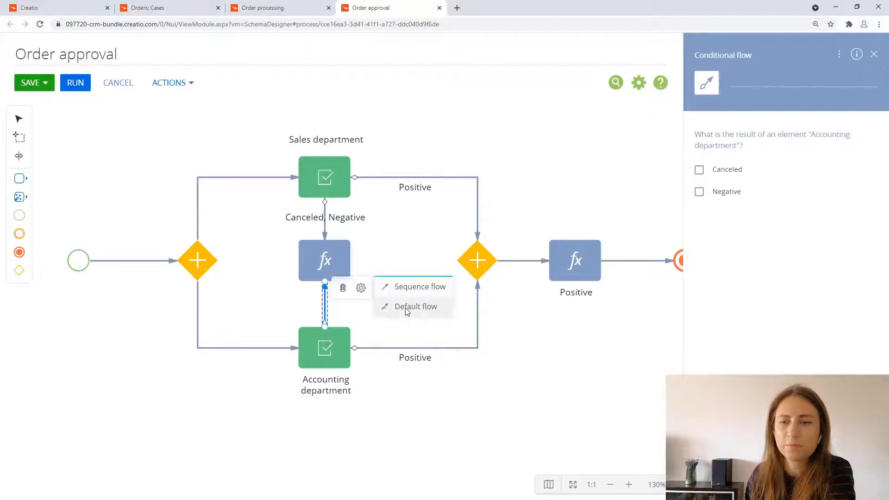
click(407, 307)
click(492, 377)
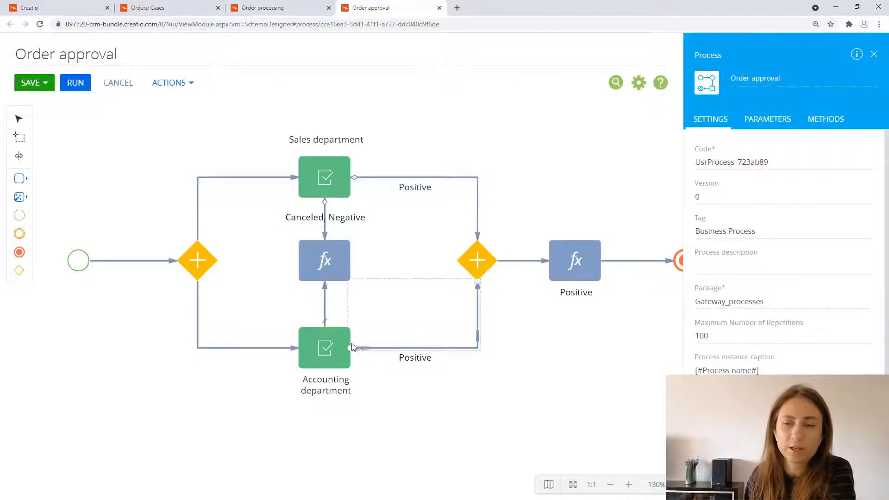
Step: Name the formula between the two approvals Negative and set its target to the Positive result process parameter
click(326, 266)
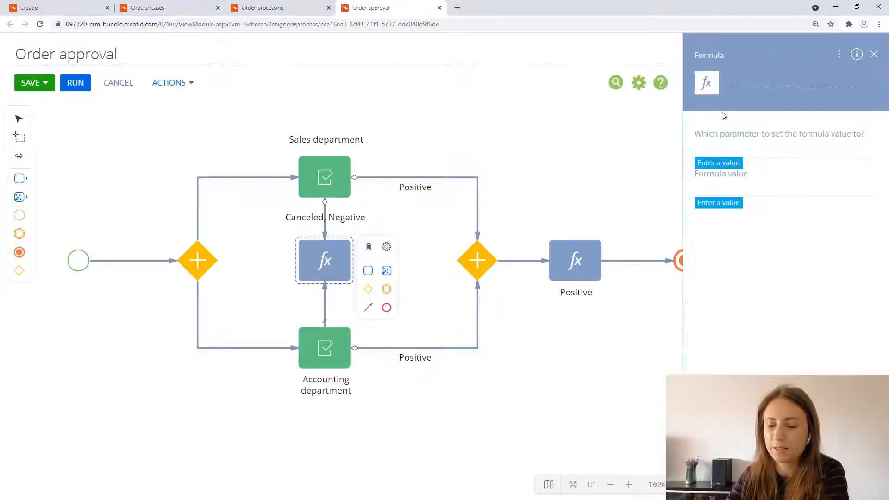
click(740, 71)
text(Nega)
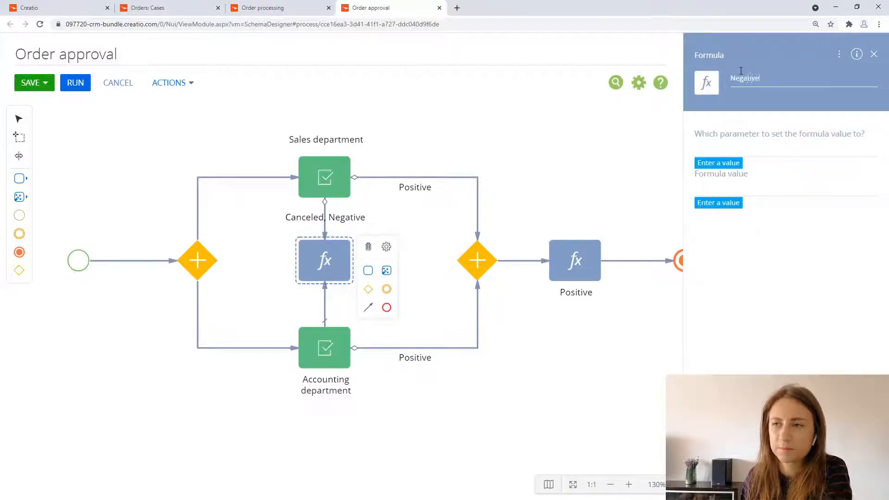
text(tive)
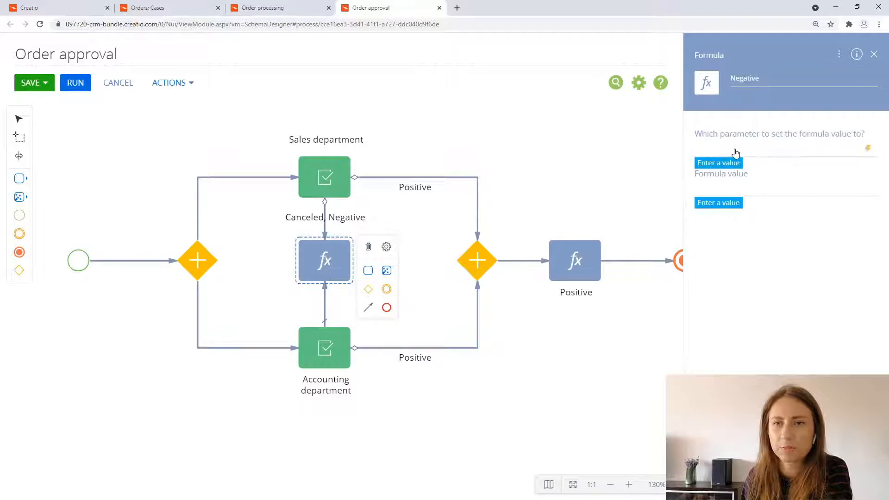
click(735, 153)
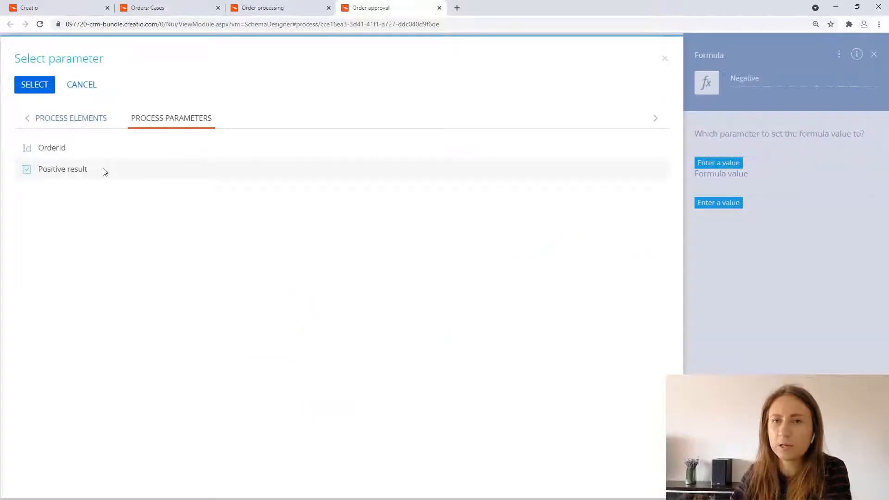
double_click(104, 171)
Step: Set the Negative formula's value to false and save it
click(723, 188)
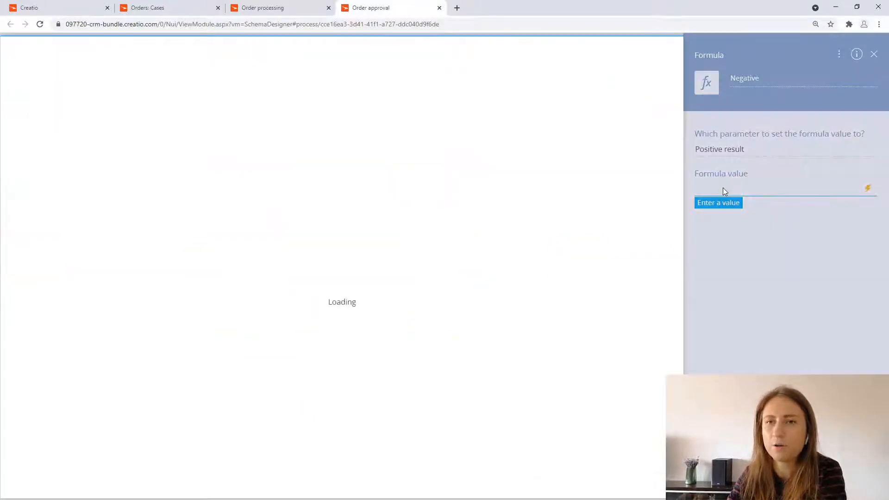
text(false)
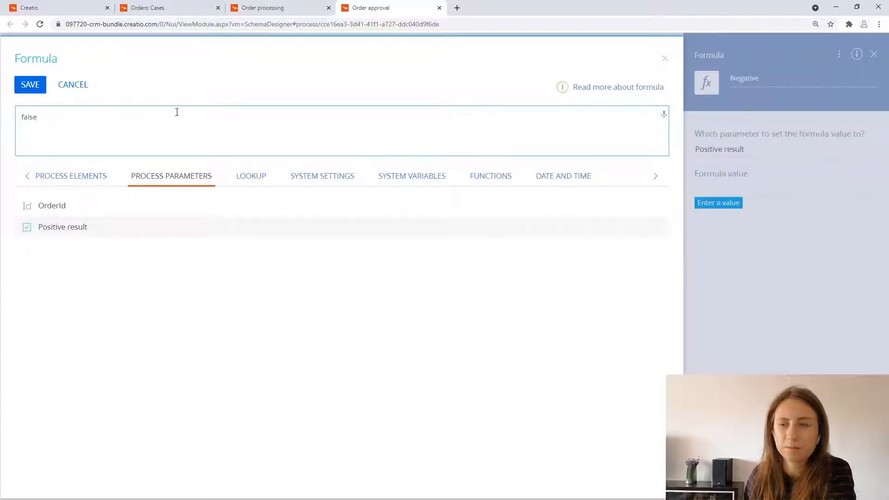
click(25, 84)
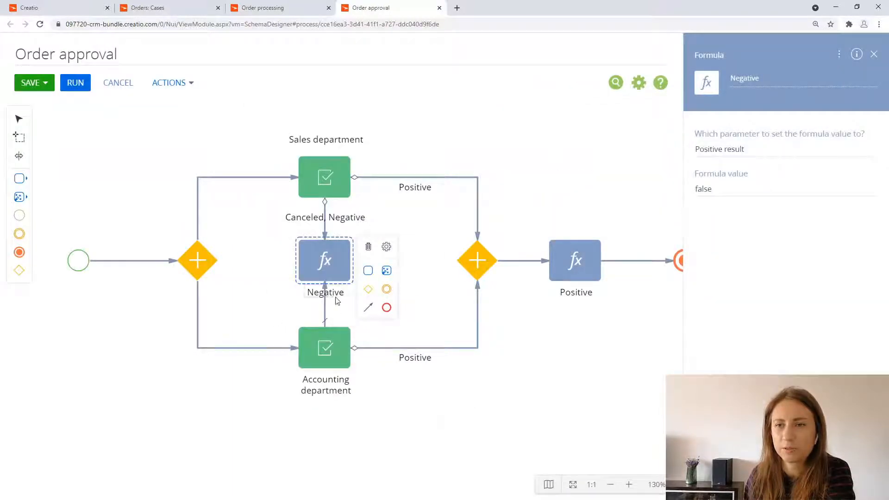
Step: Move the Negative caption beside its formula, clear of the flows, and add a terminate event after the formula
drag(327, 292, 275, 263)
click(392, 297)
click(352, 286)
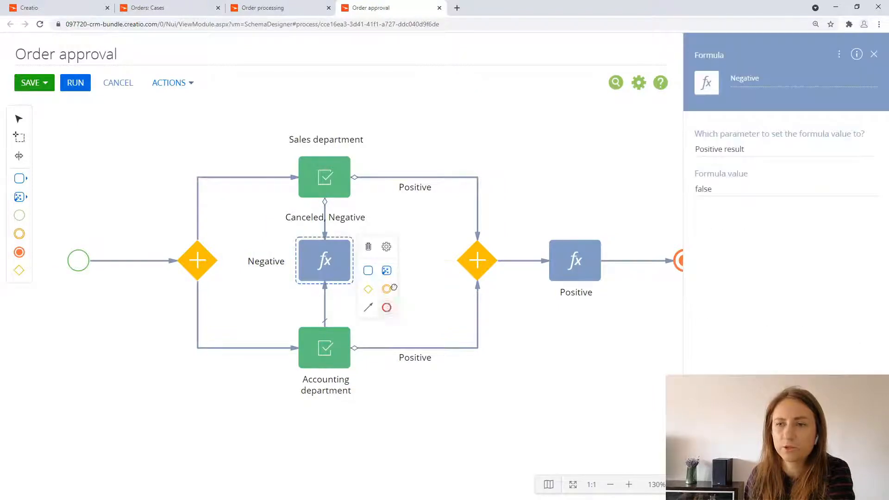
click(393, 288)
click(431, 302)
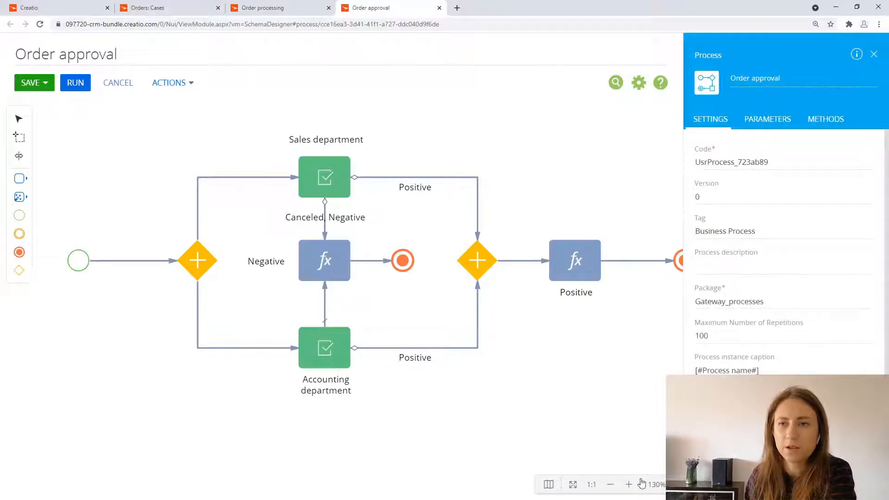
Step: Save the current version of the Order approval process
click(611, 484)
click(611, 484)
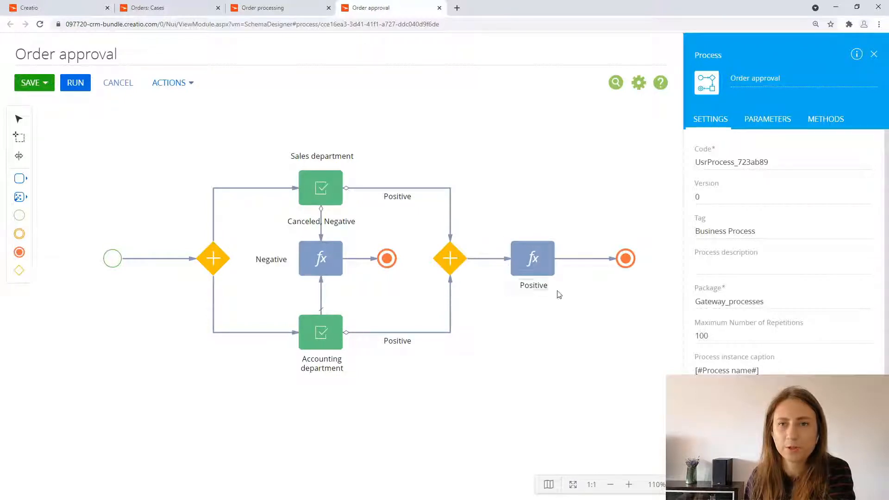
click(45, 83)
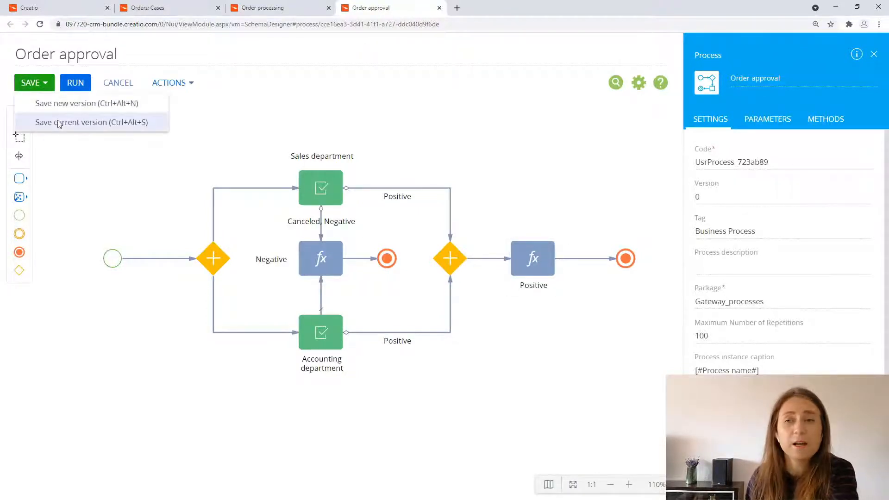
click(59, 121)
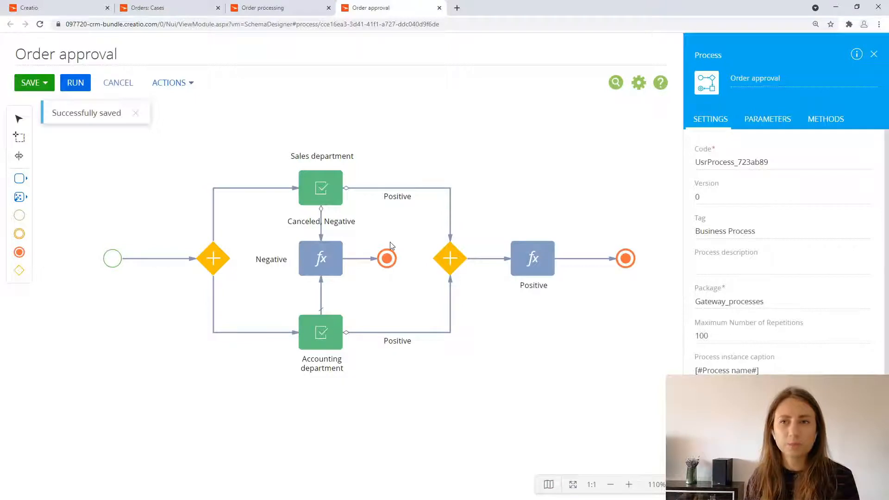
Step: In the Order processing case, make Approval subprocess change the stage to In progress on the condition [#Approval subprocess.Positive result#]==true
click(278, 8)
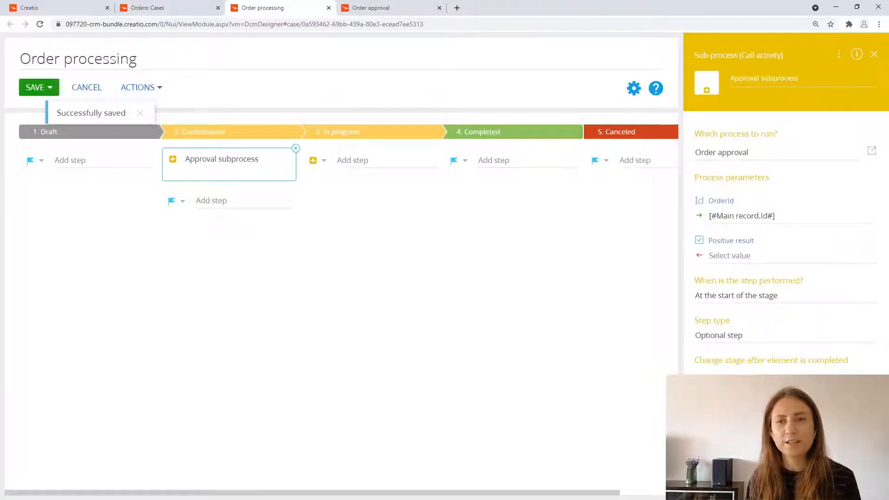
click(787, 428)
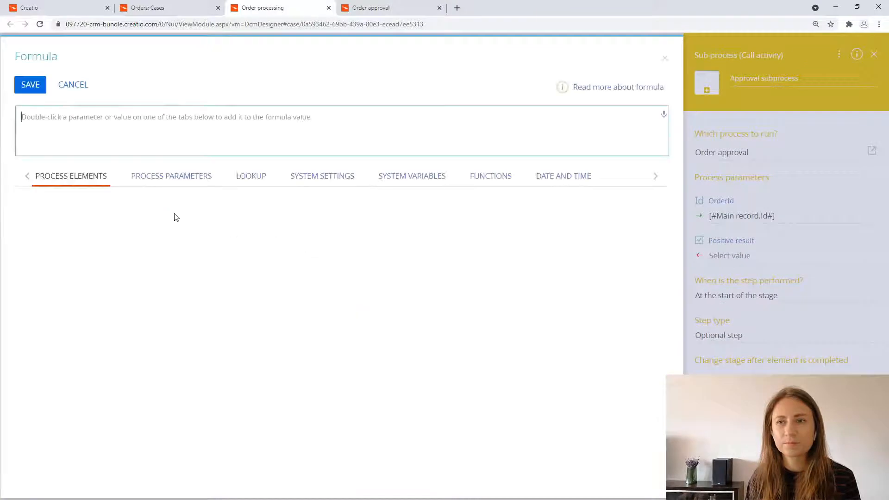
double_click(422, 220)
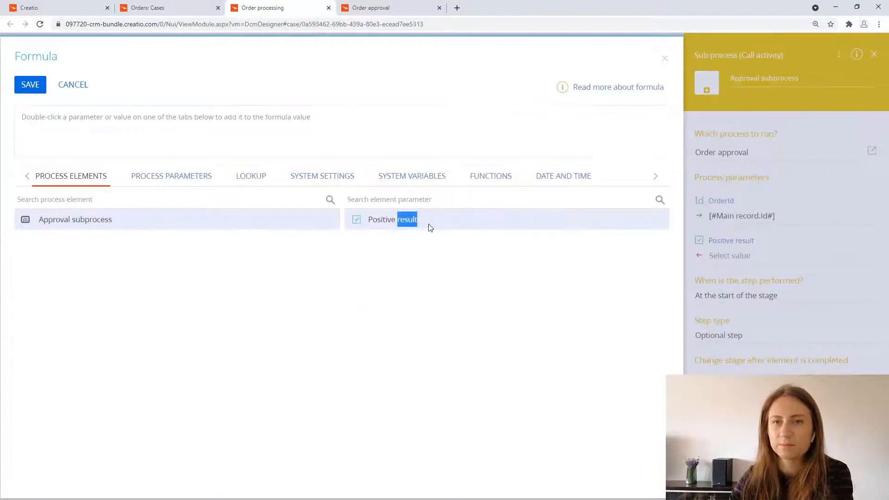
text(==)
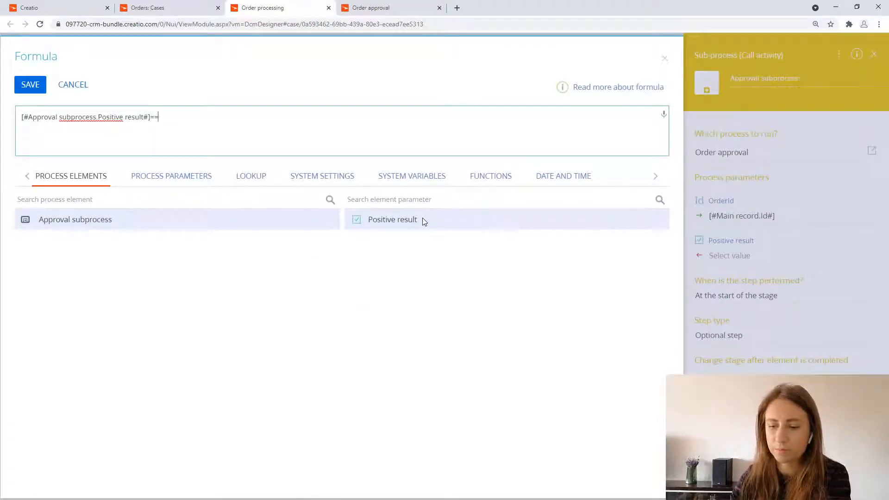
text(true)
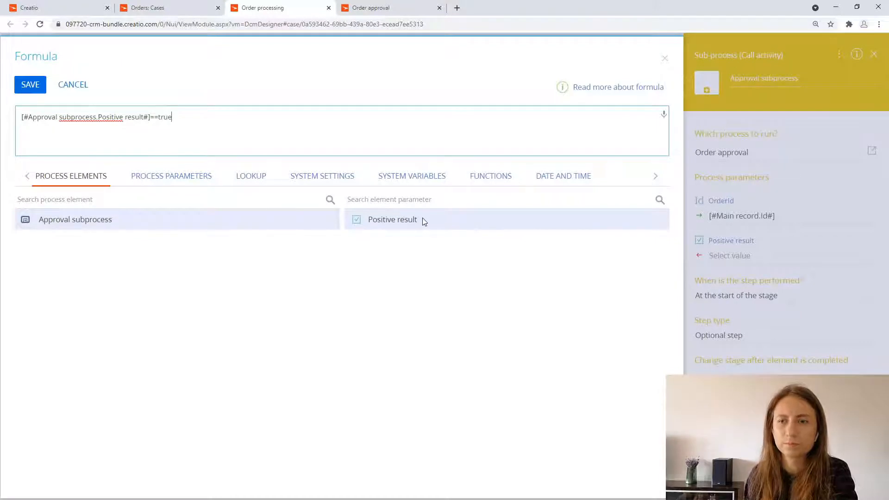
click(29, 85)
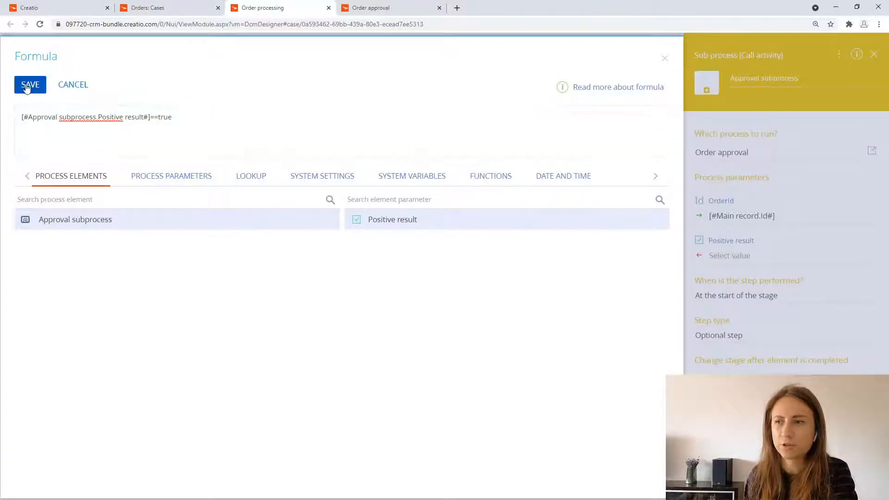
click(808, 394)
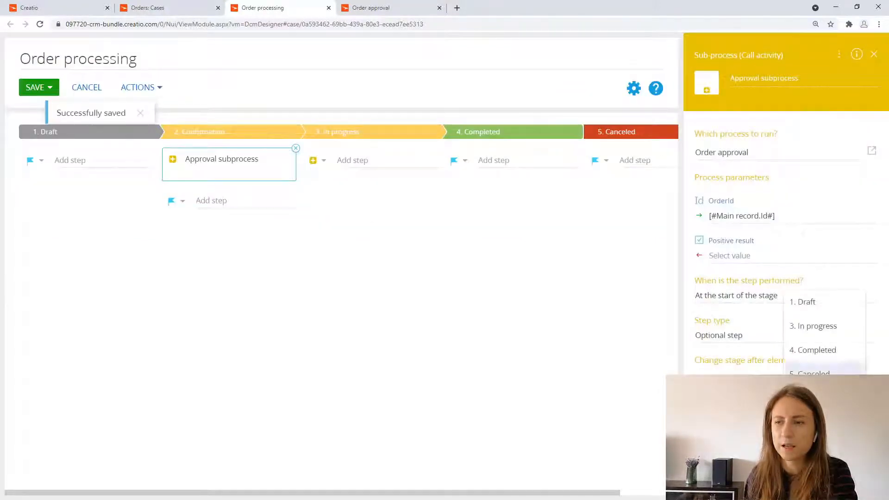
click(808, 326)
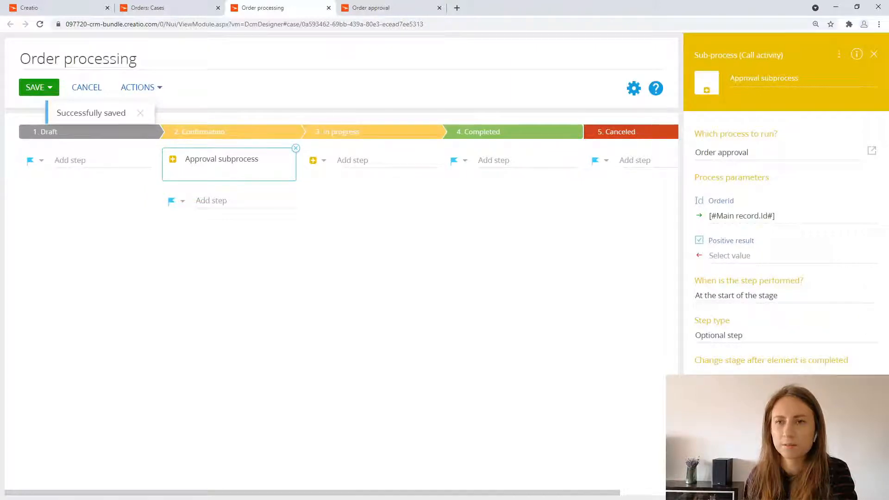
Step: Set the other stage-change condition to [#Approval subprocess.Positive result#]==false and save the current version of the Order processing case
click(786, 417)
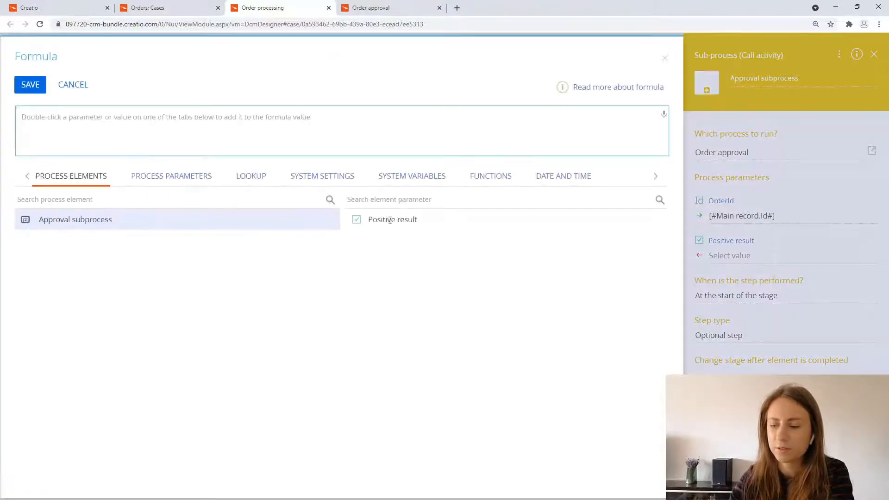
double_click(393, 220)
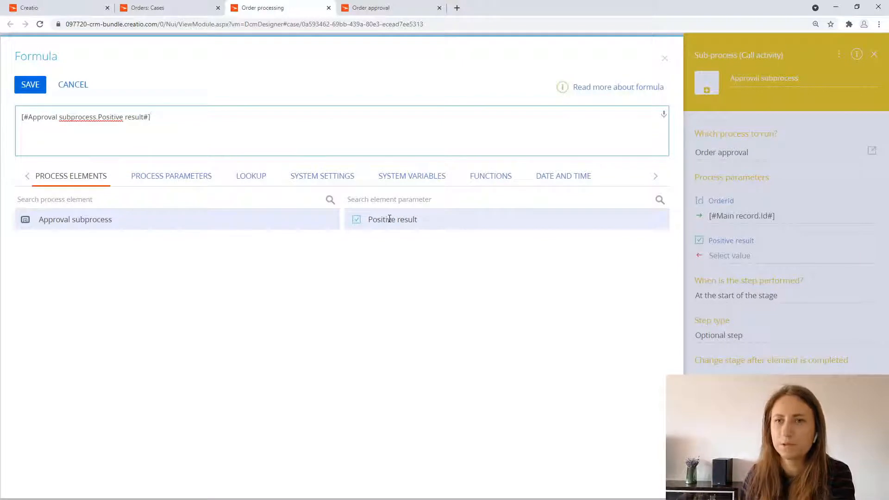
text(==false)
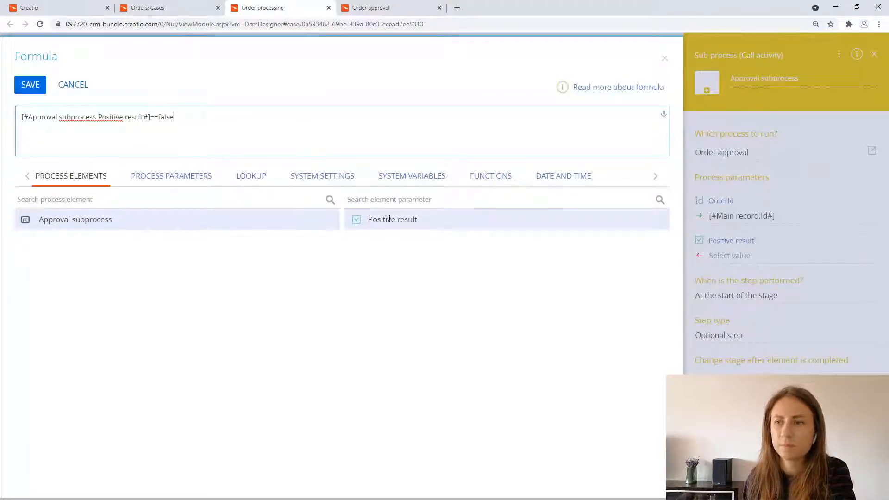
click(30, 84)
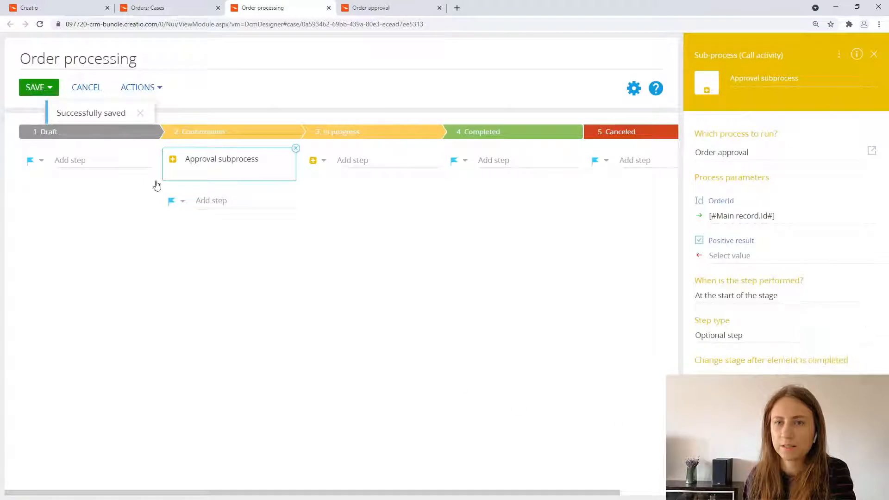
click(48, 88)
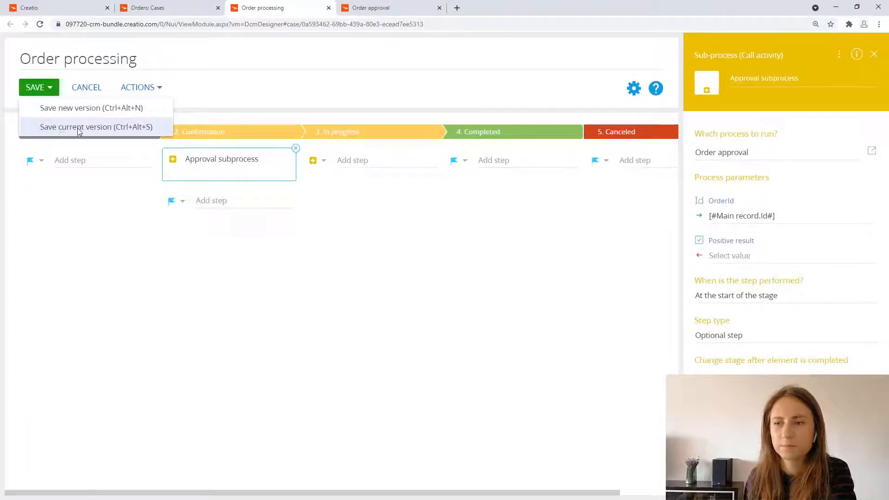
click(78, 127)
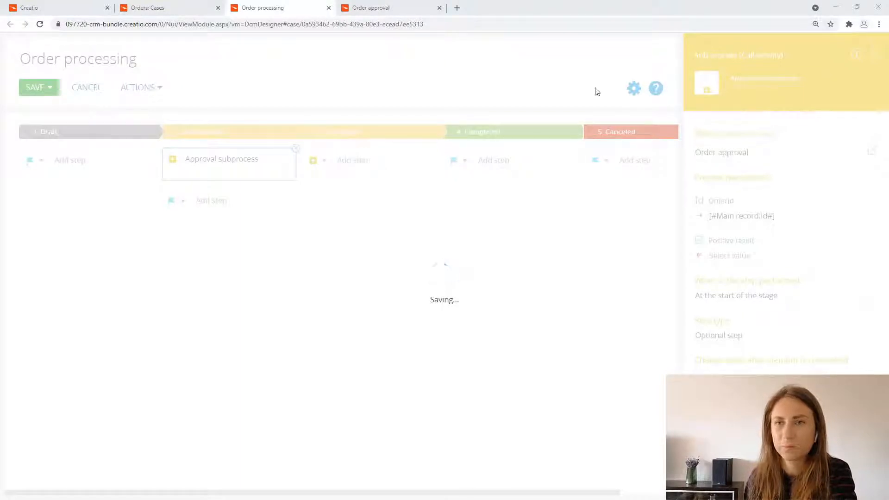
Step: Return to the main Creatio application and open Organizational roles from the system designer
click(162, 8)
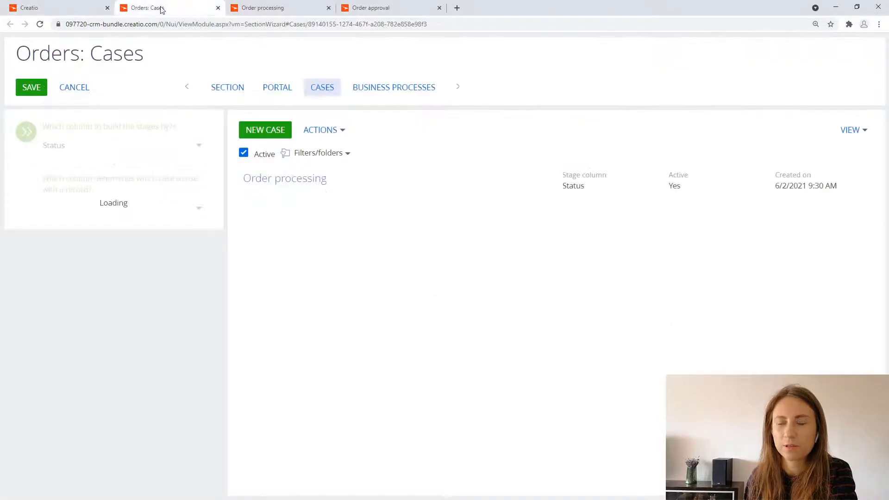
click(81, 5)
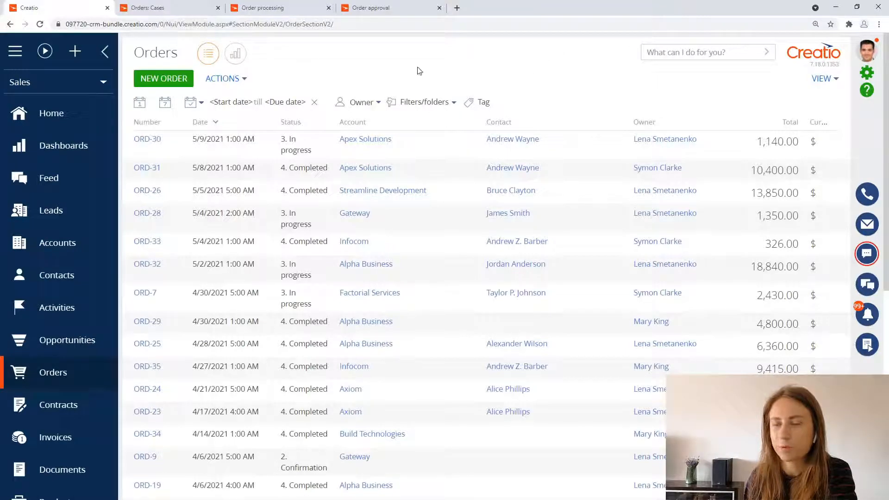
click(866, 73)
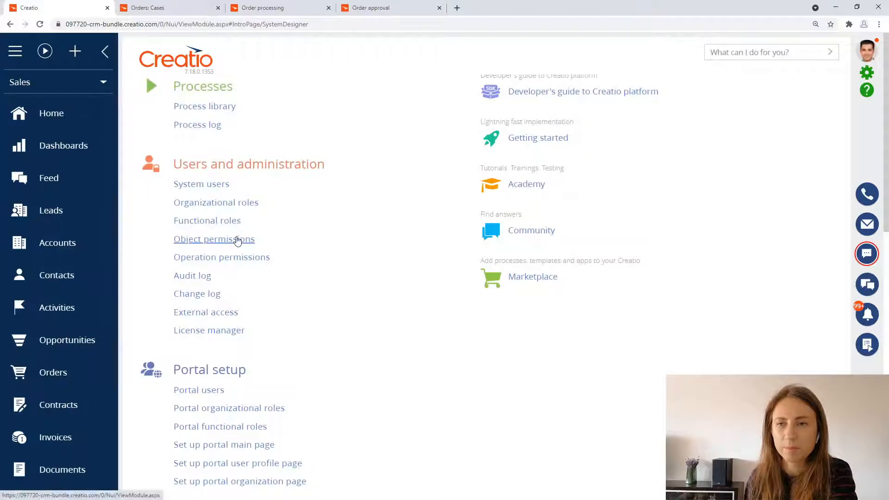
click(239, 207)
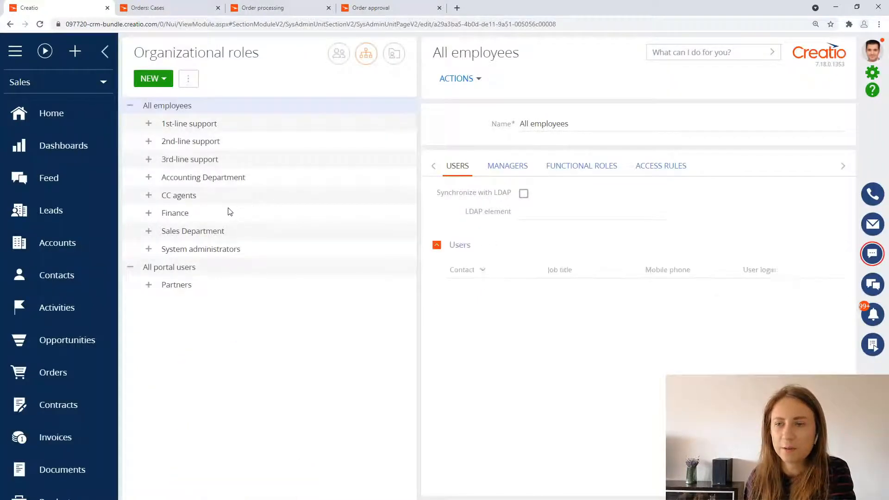
Step: Enable the management role for the Sales Department and add the existing head-of-department user as its manager
click(223, 231)
click(507, 166)
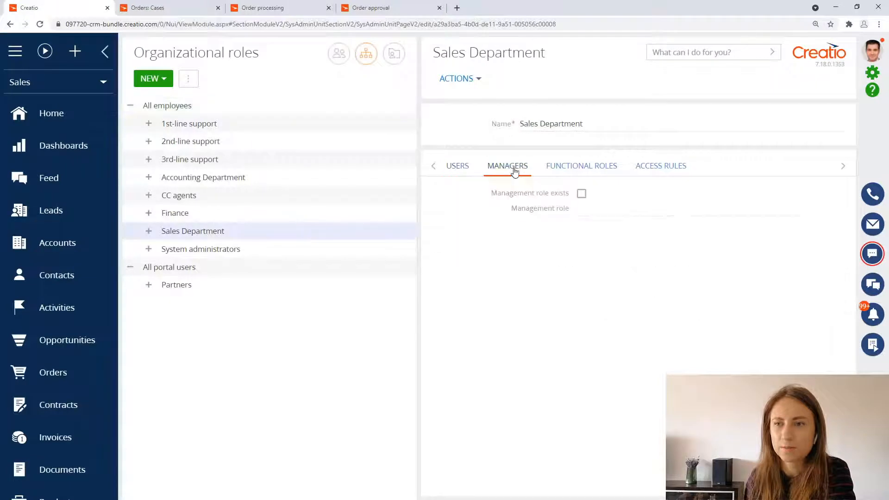
click(500, 239)
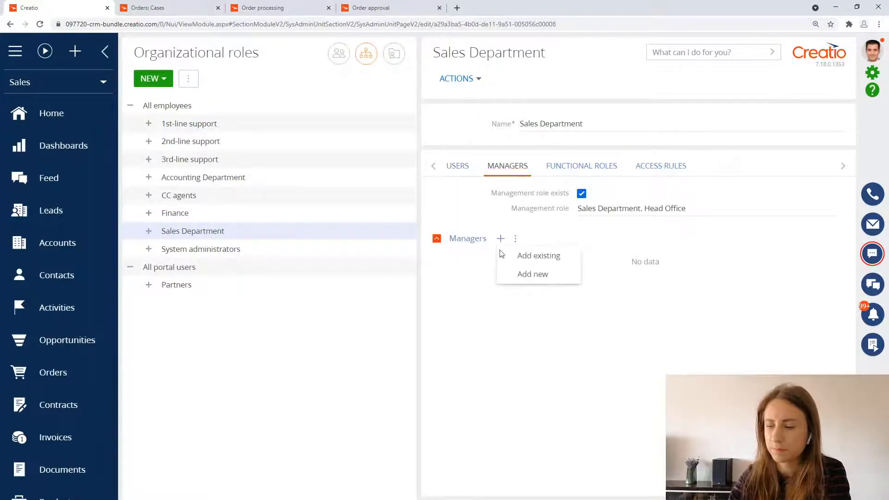
click(509, 255)
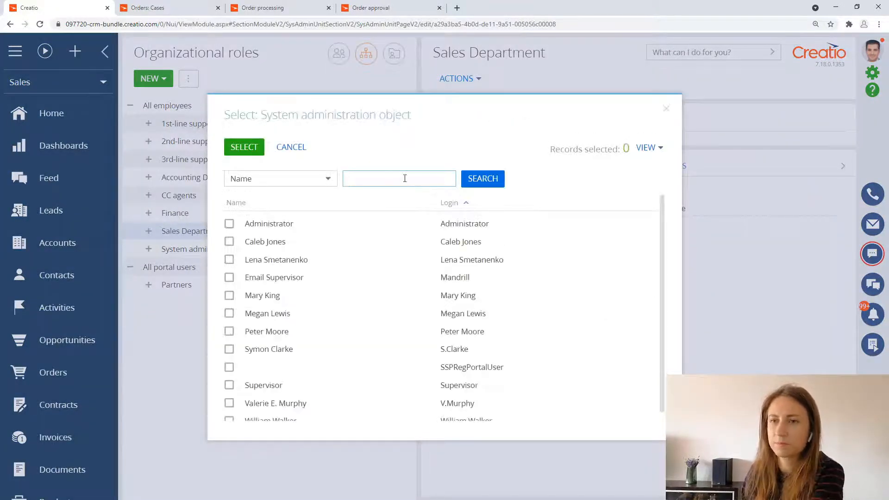
text(Lena)
key(Return)
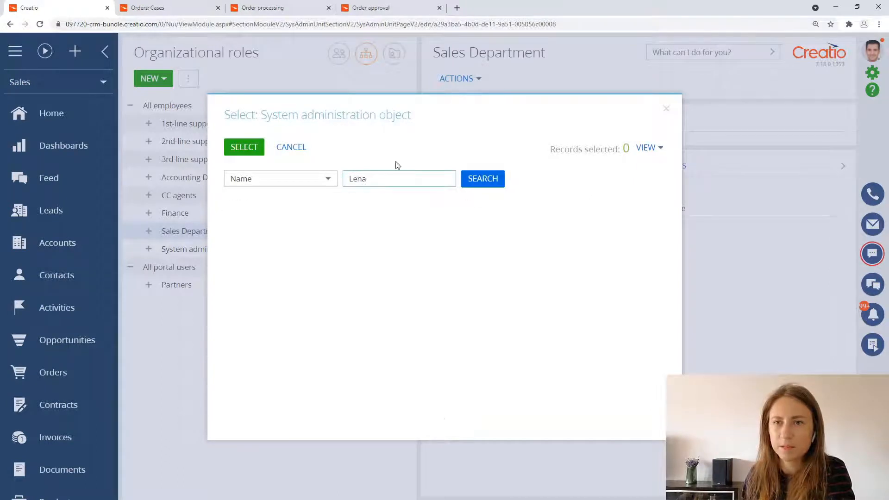
click(318, 228)
click(244, 146)
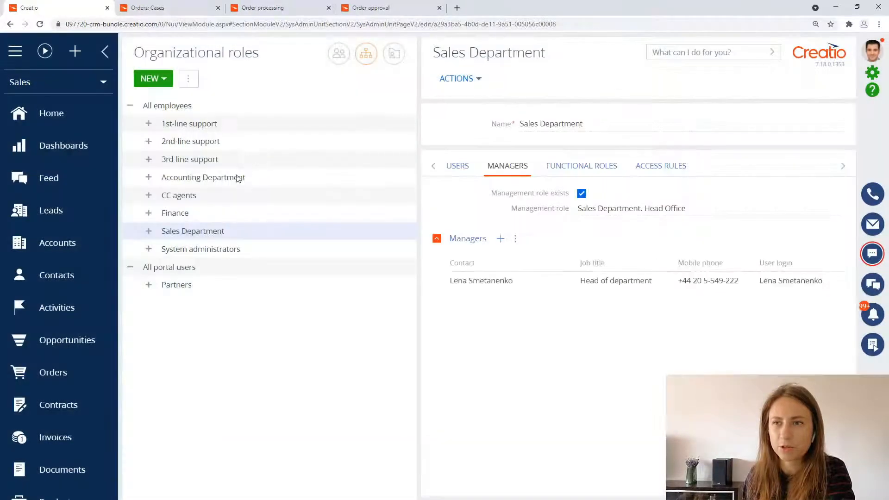
Step: Add the same existing head-of-department user as manager of the Accounting Department role
click(227, 177)
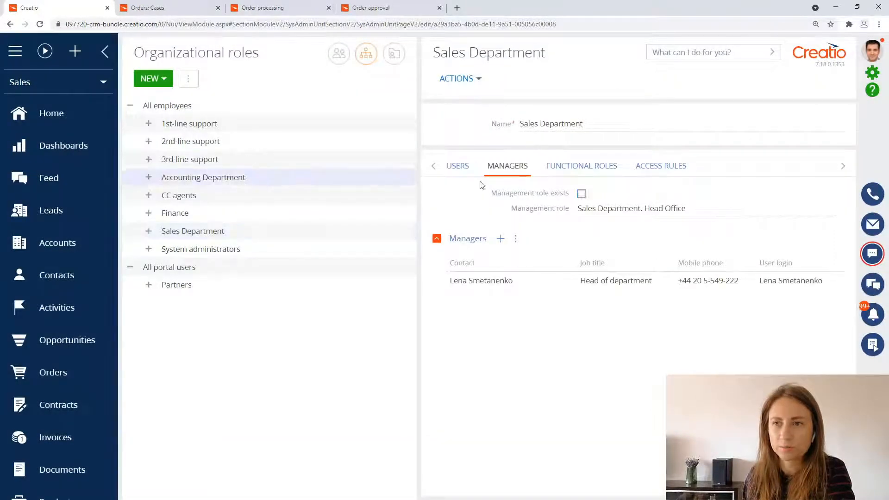
click(500, 239)
click(517, 256)
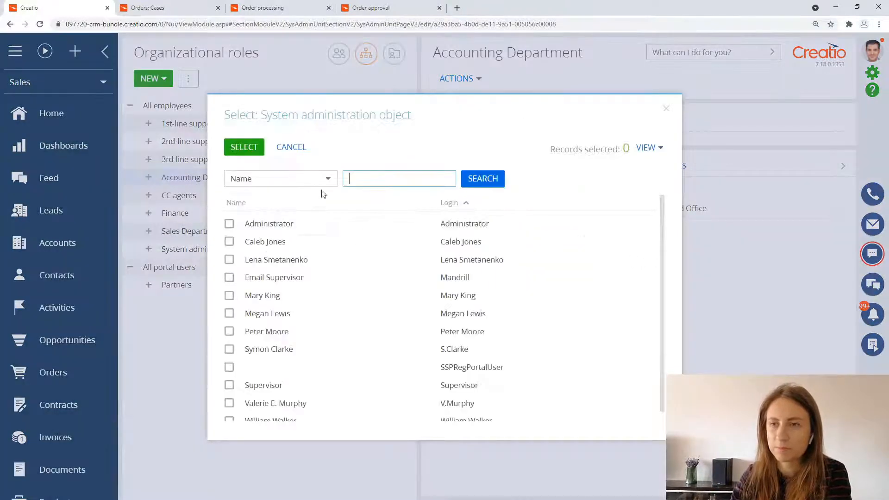
text(Lena)
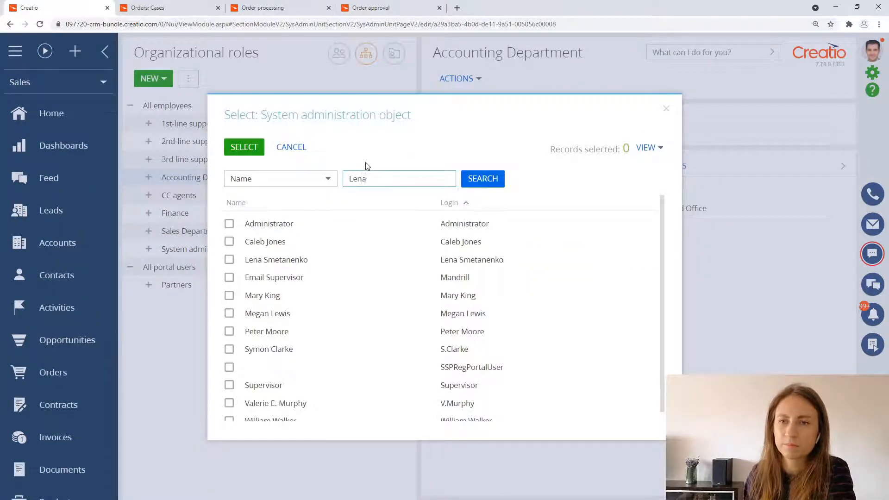
key(Return)
click(294, 222)
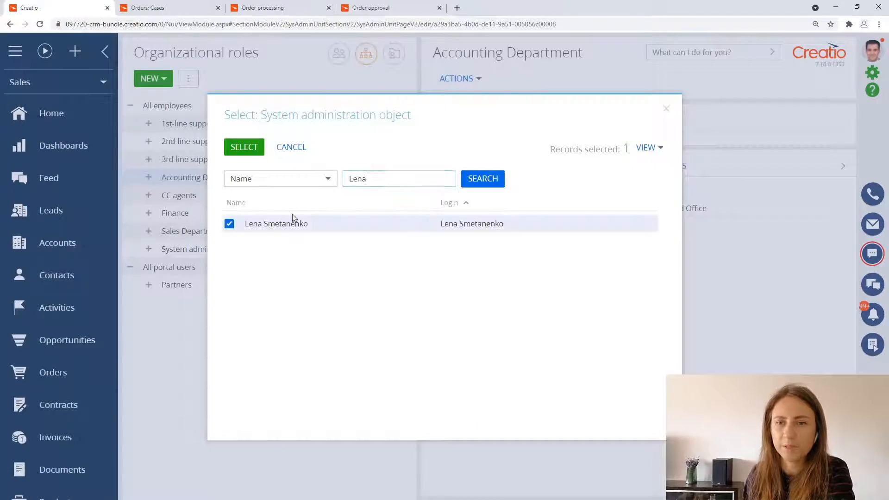
click(244, 147)
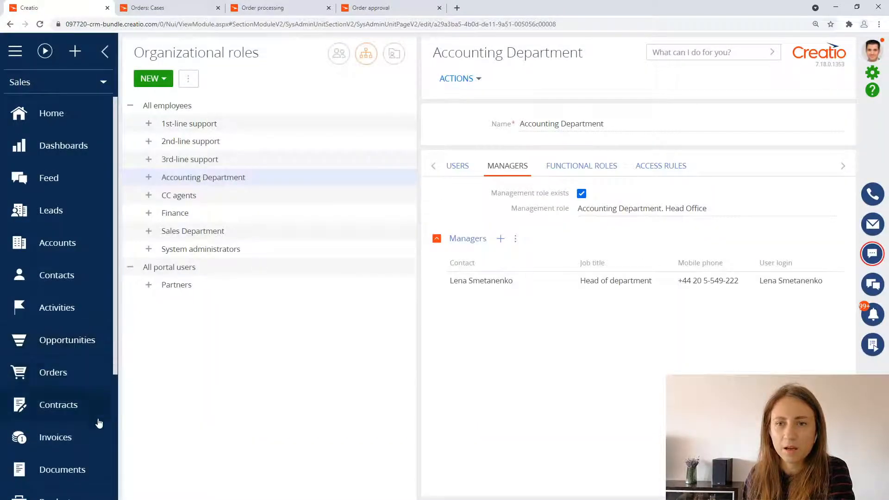
Step: In Orders, open the Gateway order in the 2. Confirmation status, set its status to 1. Draft and save it
scroll(93, 421, down, 1)
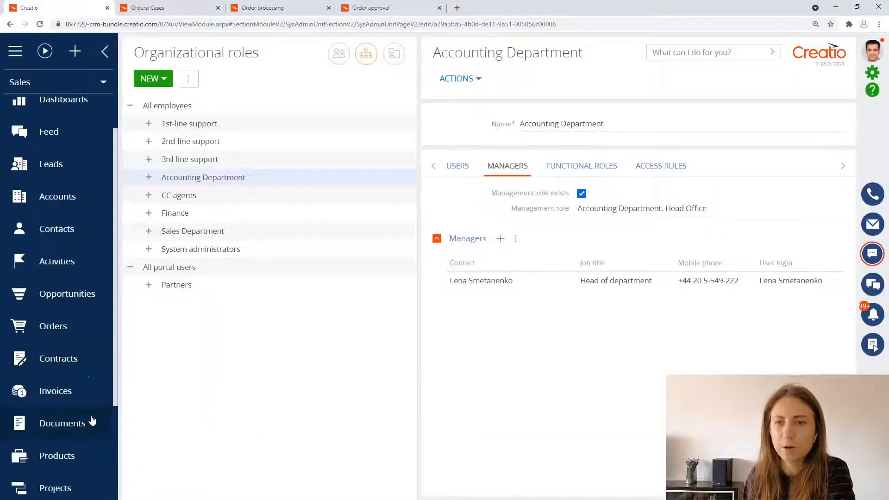
click(78, 329)
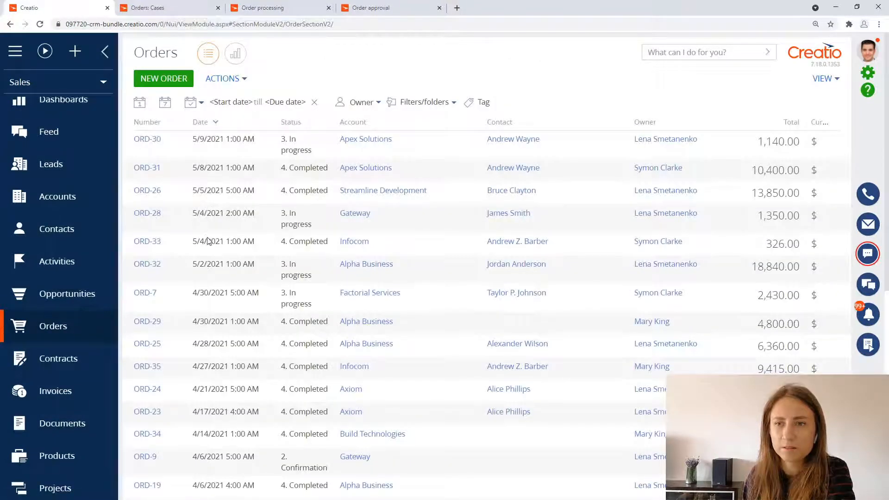
scroll(220, 296, down, 1)
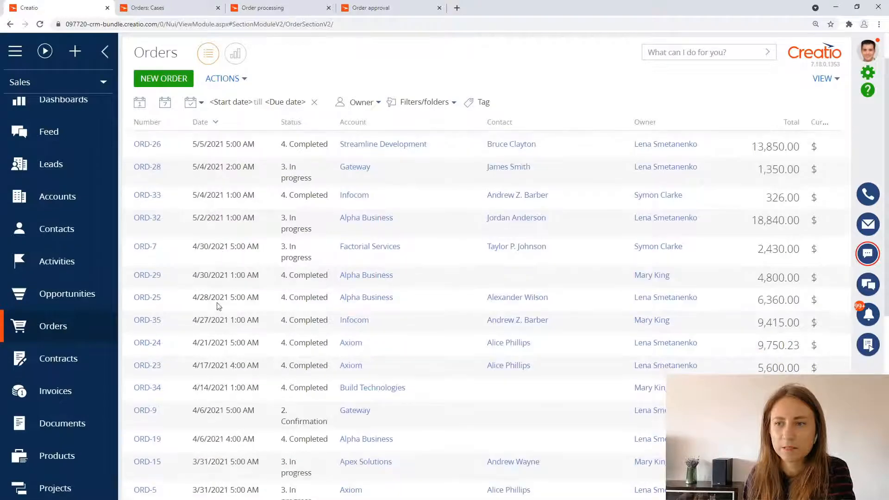
click(180, 418)
click(151, 444)
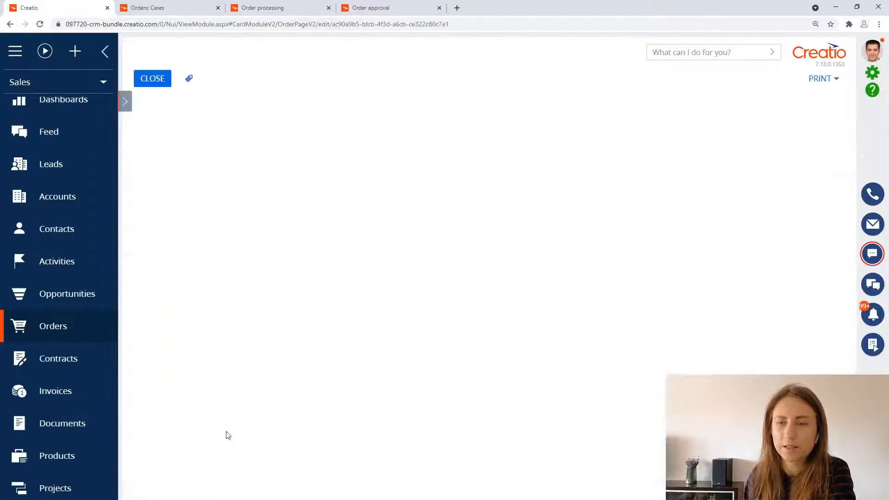
click(305, 285)
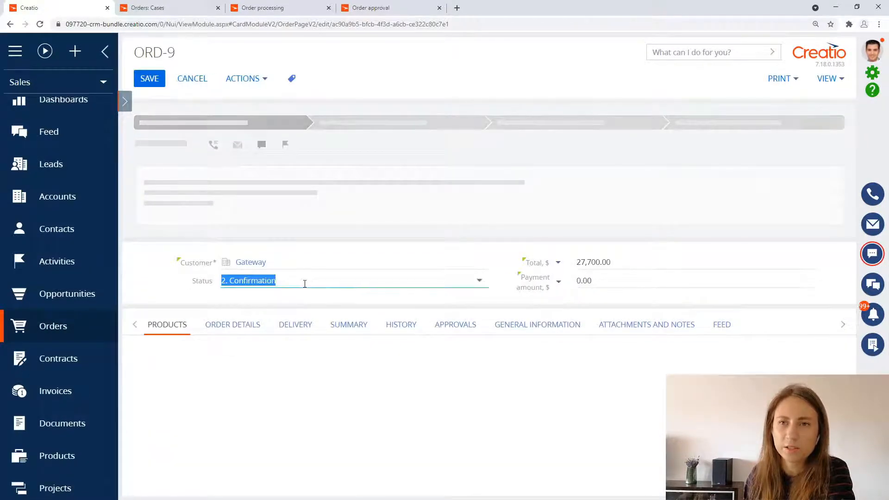
click(290, 300)
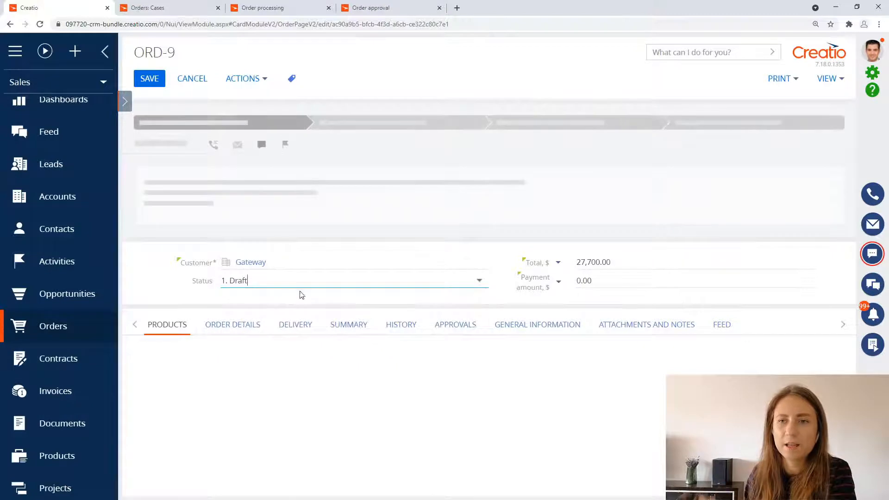
click(149, 78)
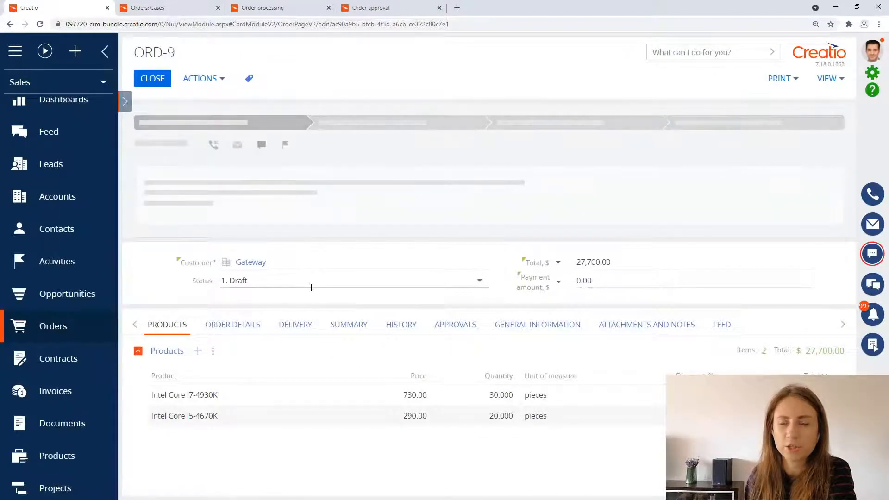
Step: Move the Gateway order to the 2. Confirmation stage and approve both the Sales Department and Accounting Department requests
click(359, 119)
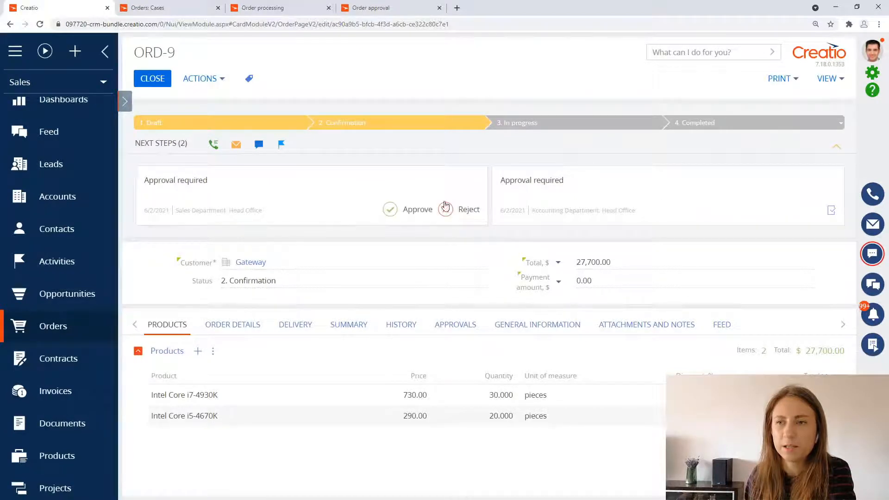
mouse_move(538, 221)
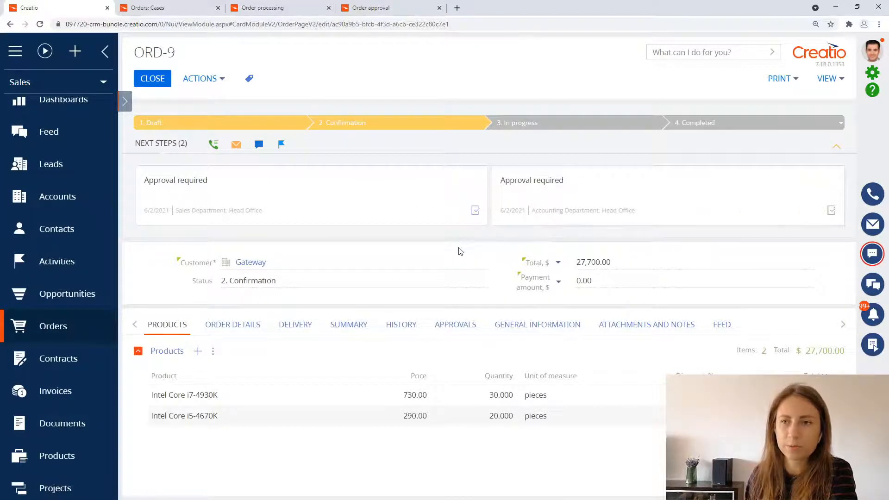
mouse_move(389, 214)
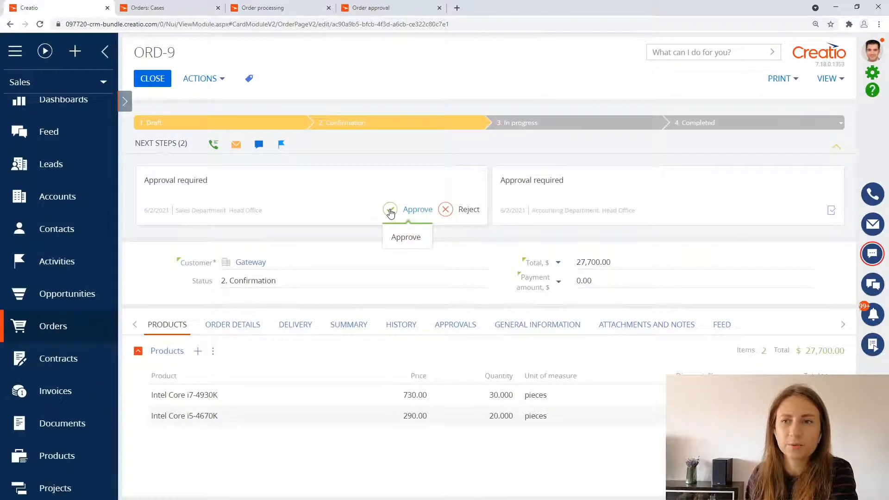
click(390, 212)
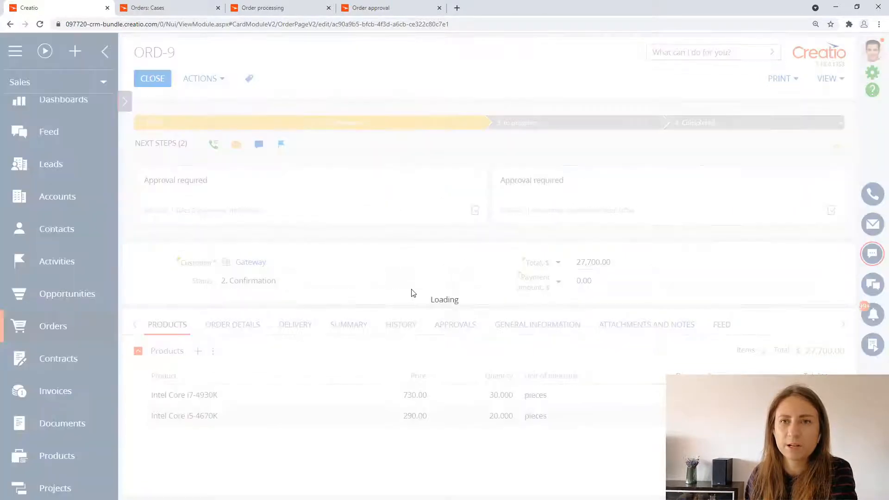
click(43, 27)
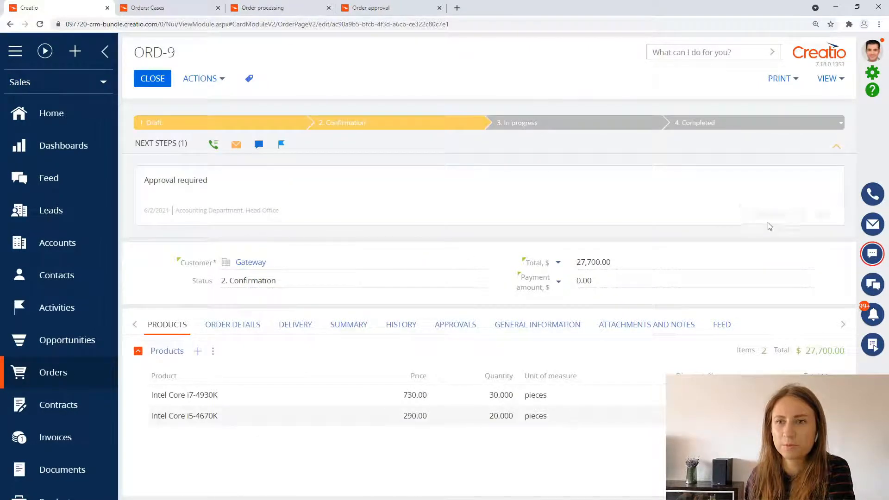
click(770, 212)
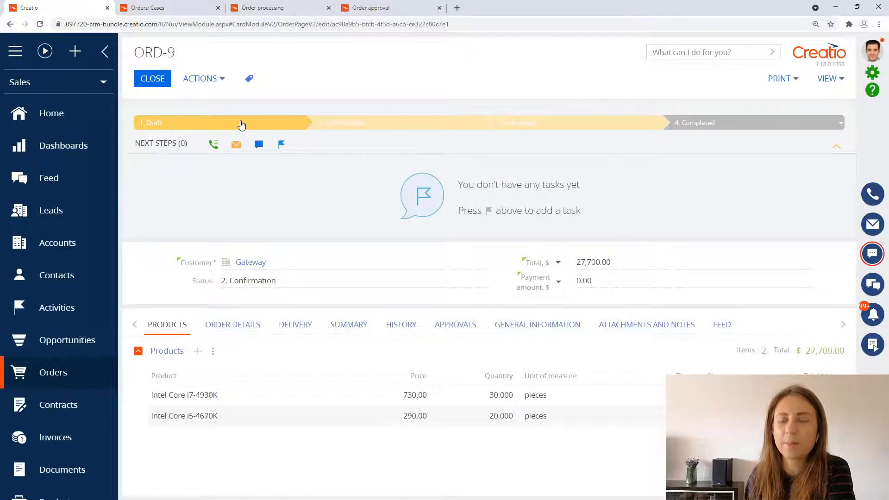
Step: Return the order to 1. Draft and move it to 2. Confirmation again, and check the negative flows in the Order approval process
click(241, 124)
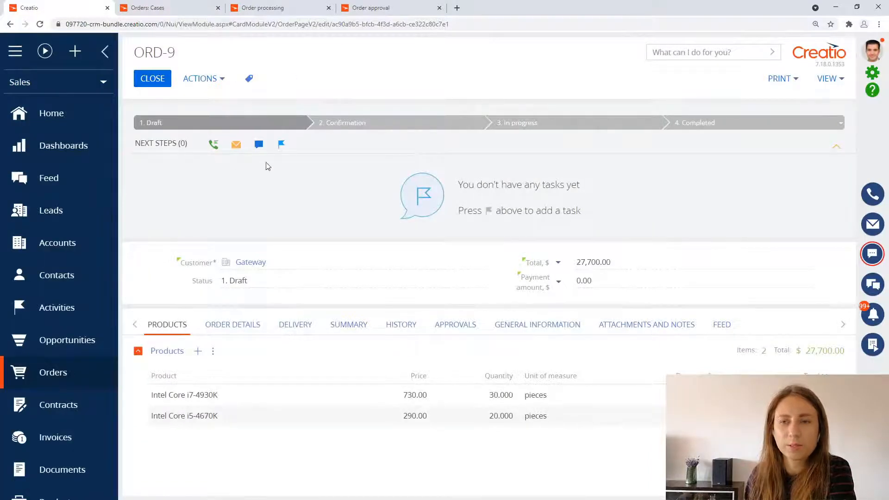
click(378, 129)
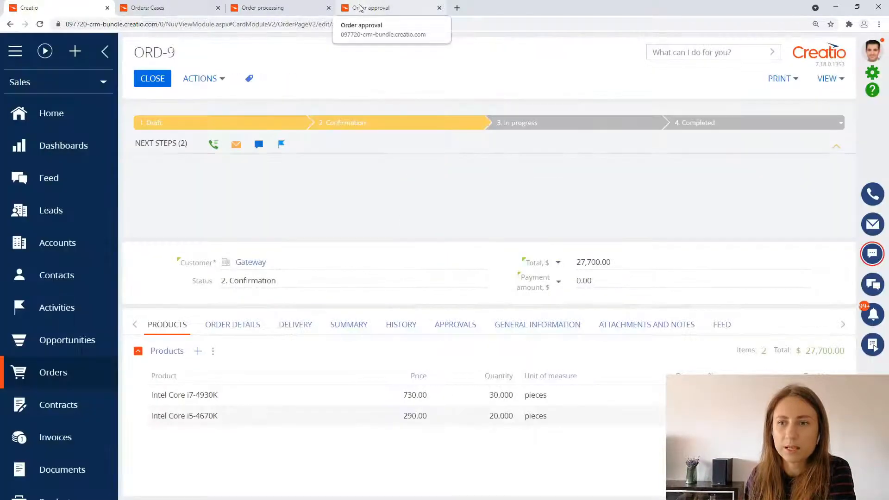
click(359, 8)
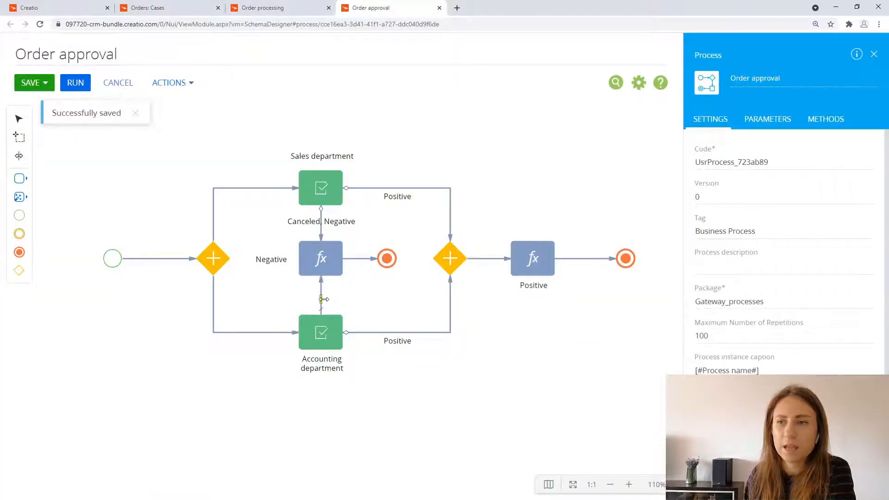
click(58, 8)
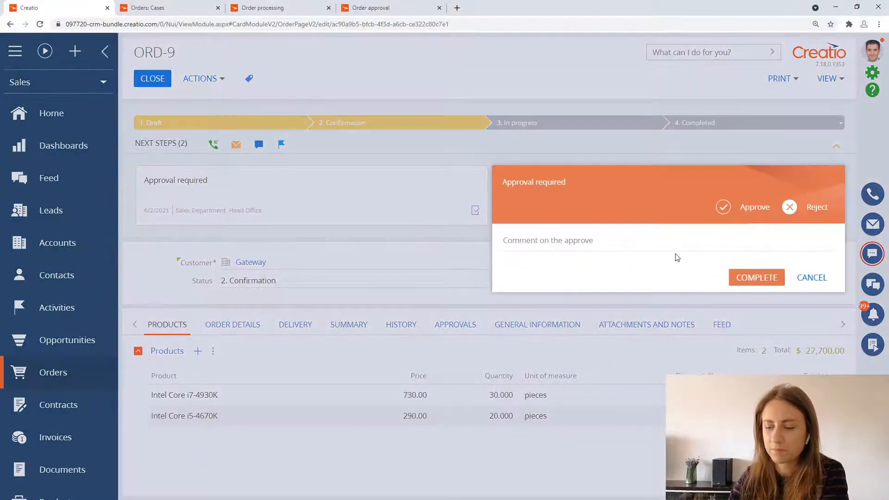
Step: Reject the Accounting Department approval request on the order with the comment "not enough information"
click(650, 247)
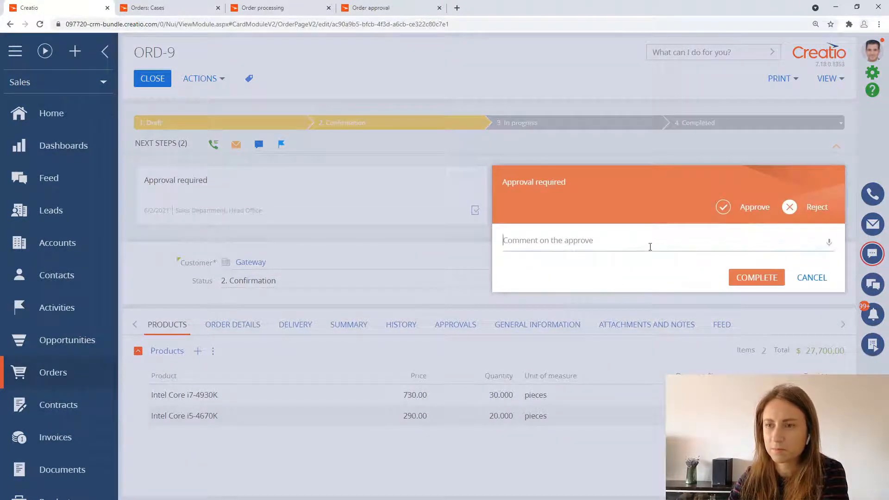
text(no)
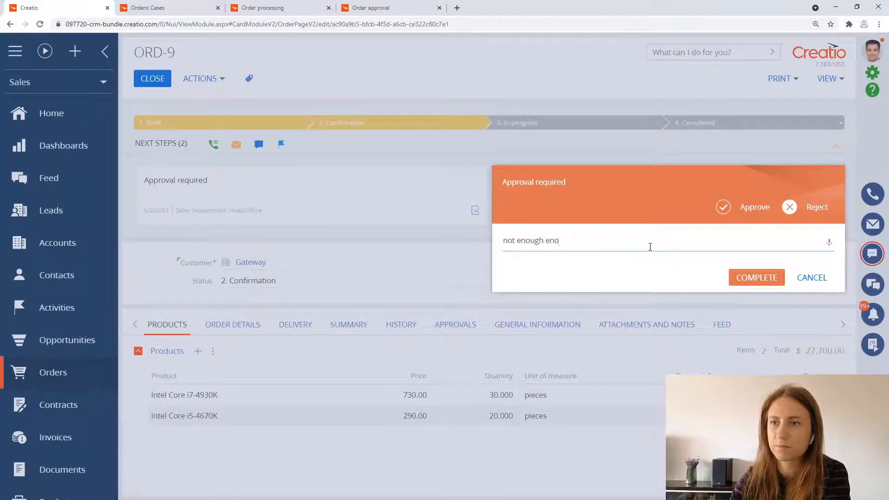
text(t enough informatio)
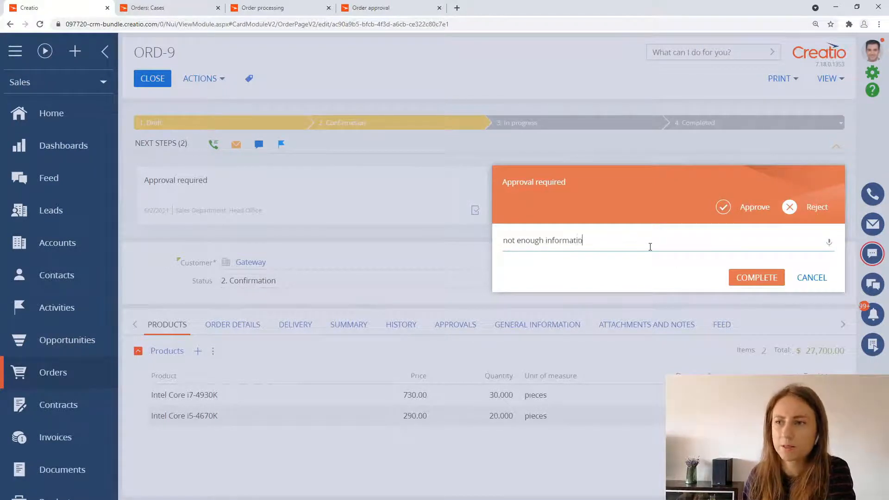
text(n)
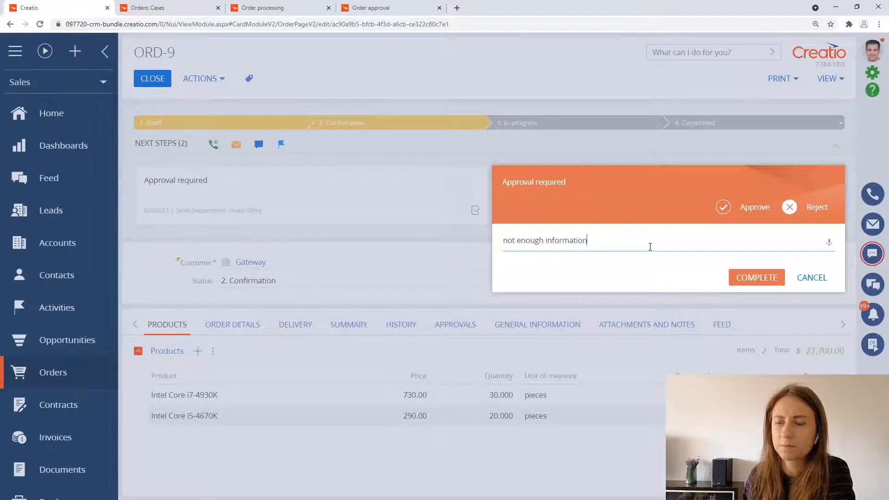
click(746, 287)
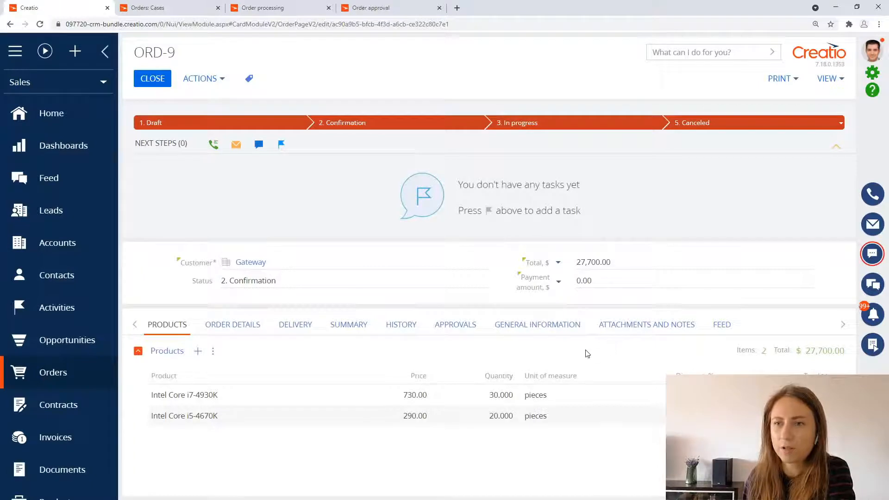
Step: Review the order's approval history and the comment on the rejected Accounting Department approval
click(451, 326)
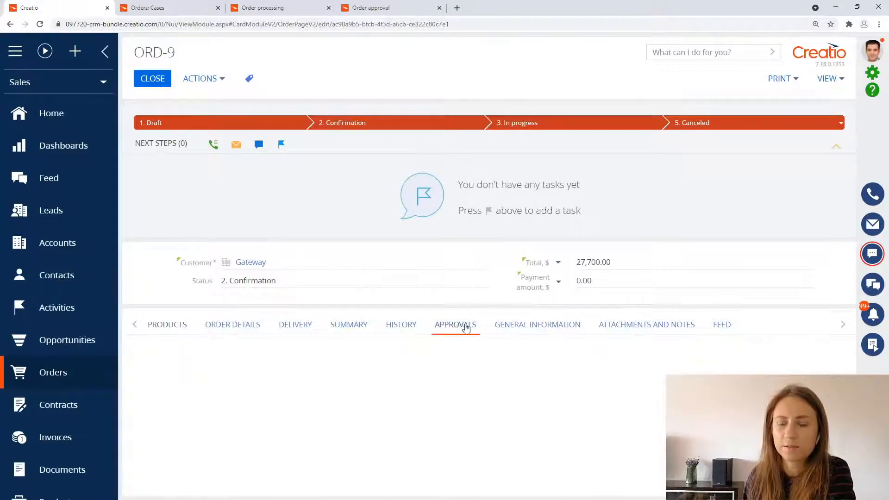
scroll(338, 348, down, 1)
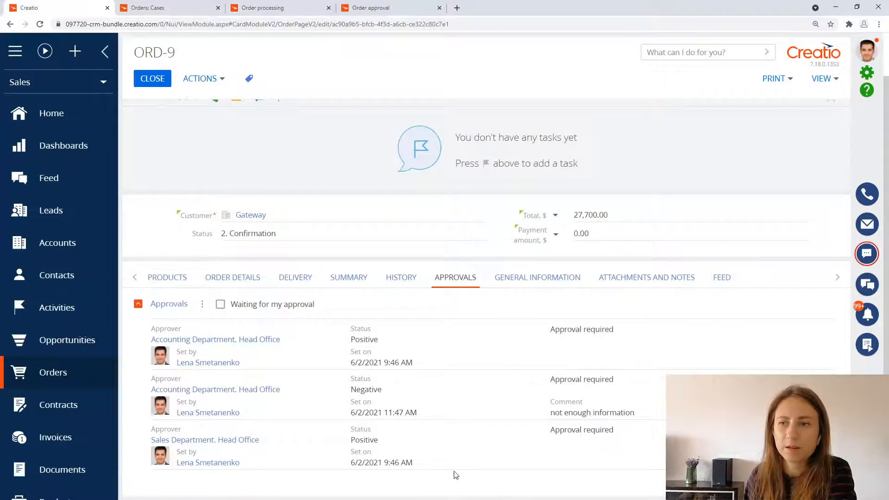
drag(549, 413, 660, 420)
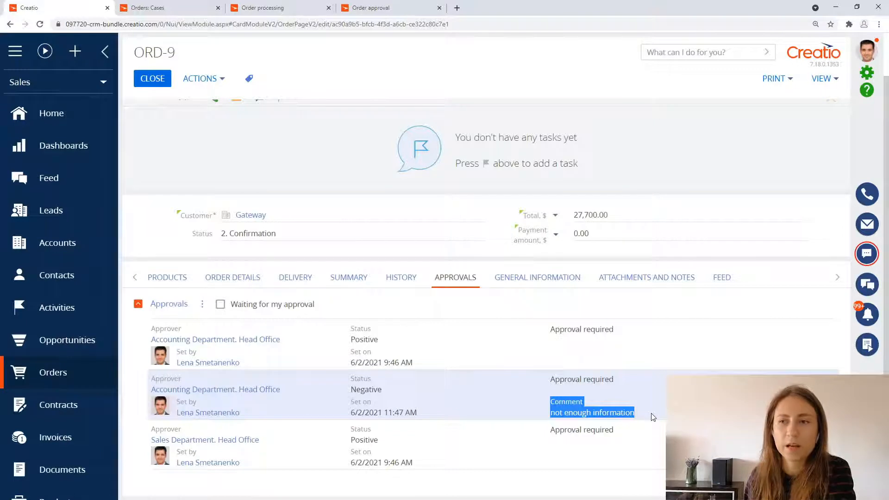
Step: In the Order approval process, move the start event farther from the parallel gateway to make room for new elements
scroll(650, 414, up, 1)
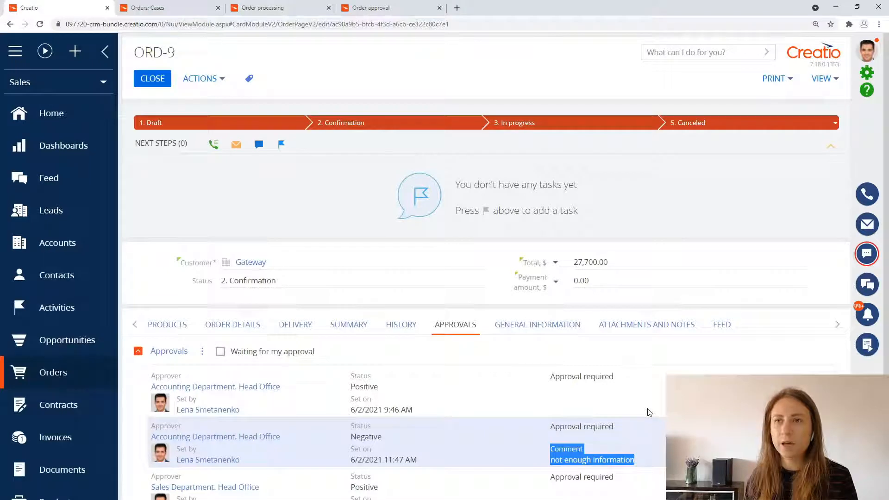
click(374, 11)
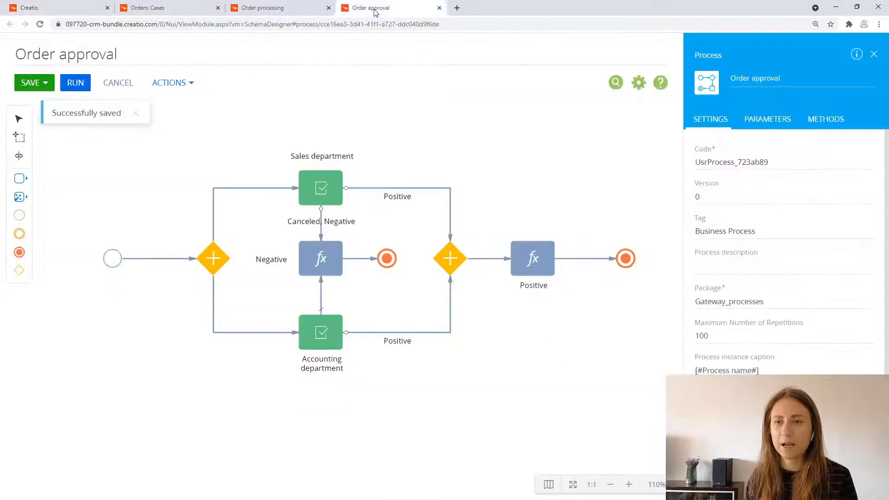
drag(179, 386, 284, 411)
drag(217, 283, 45, 282)
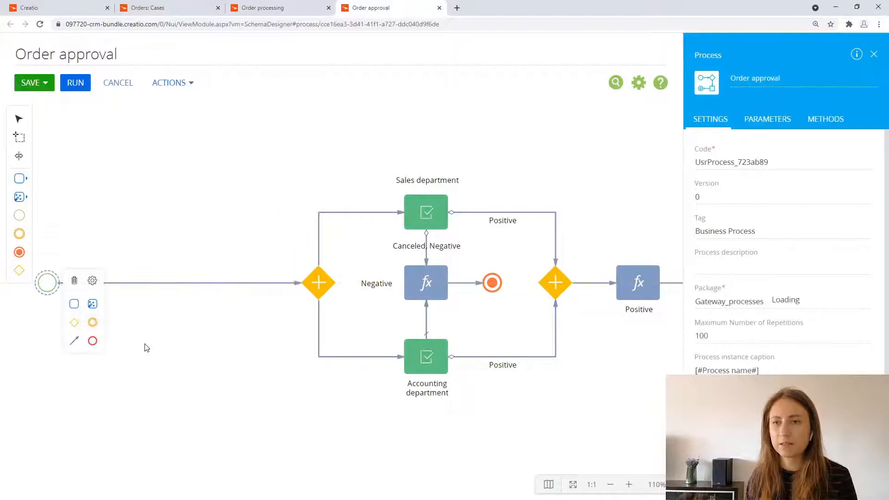
drag(179, 379, 306, 388)
drag(173, 297, 145, 296)
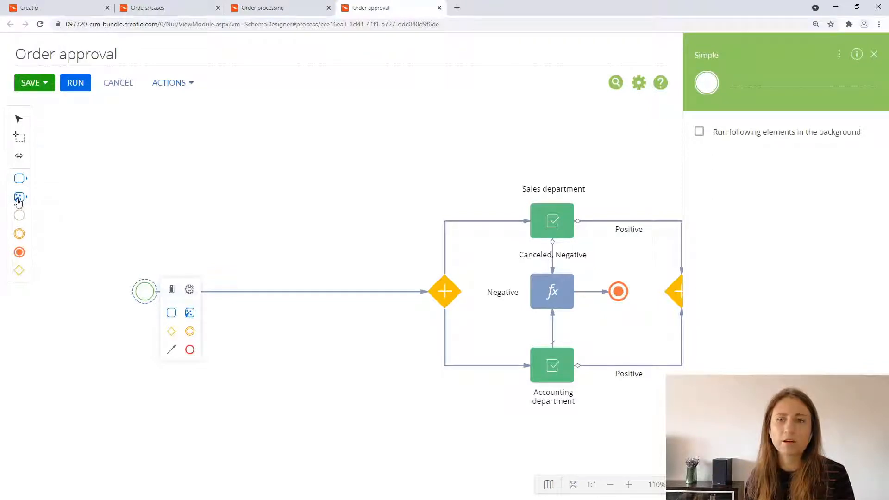
Step: Add a Read data element named "Read order" after the start event, reading from the Order object
drag(18, 200, 215, 293)
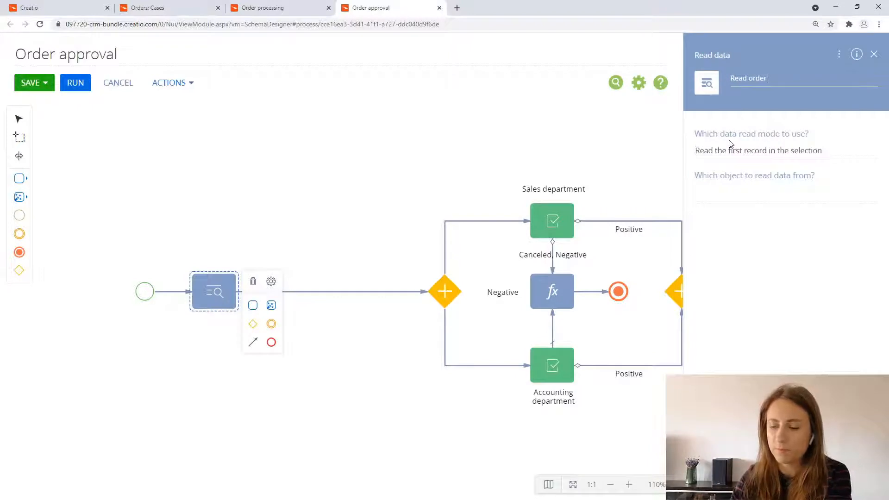
click(727, 190)
text(or)
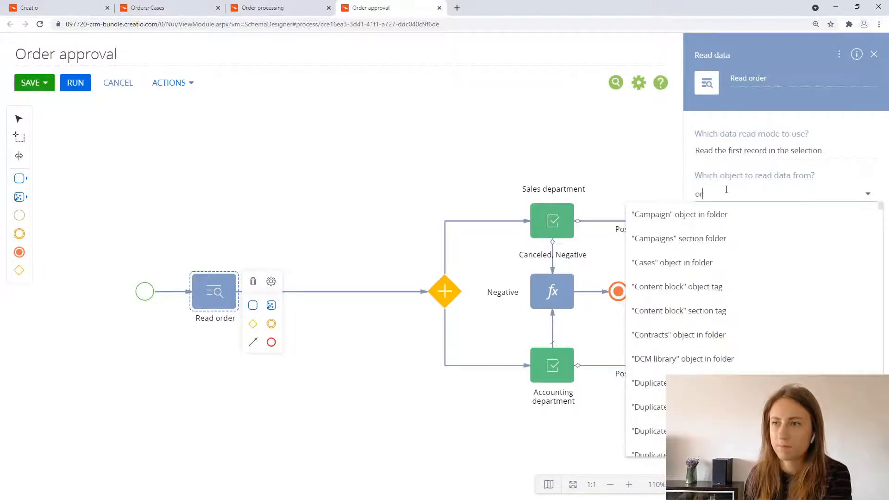
text(der)
click(719, 214)
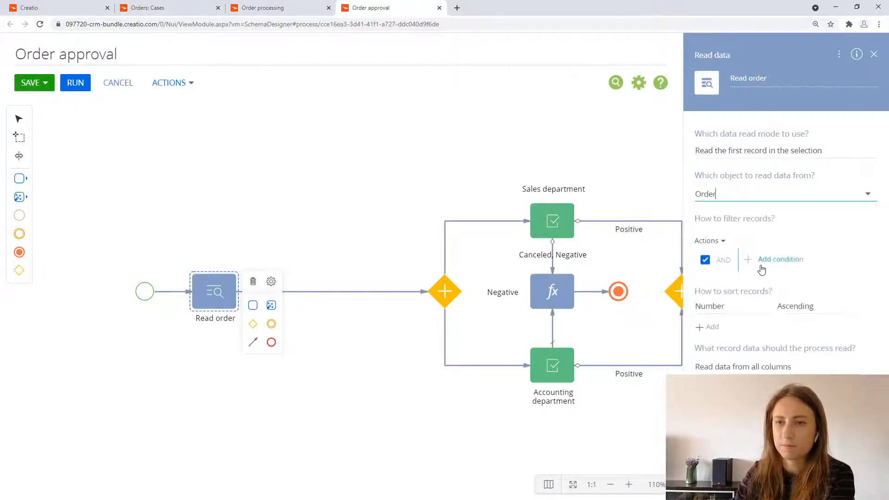
Step: Filter the Read order element's records so that Id equals the OrderId process parameter
click(761, 266)
text(id)
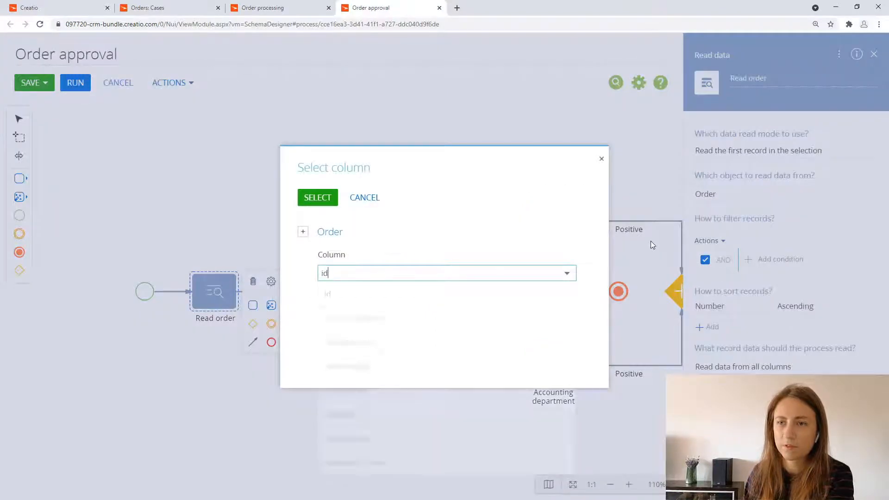
click(530, 296)
click(324, 197)
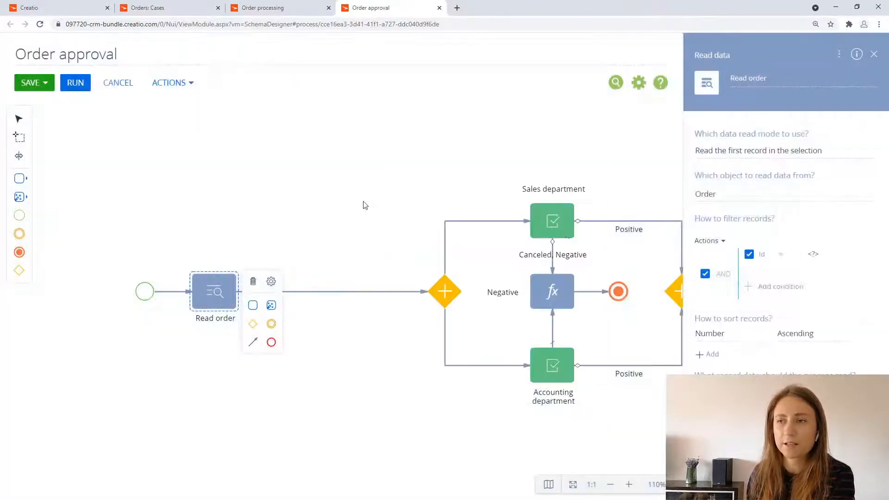
click(813, 253)
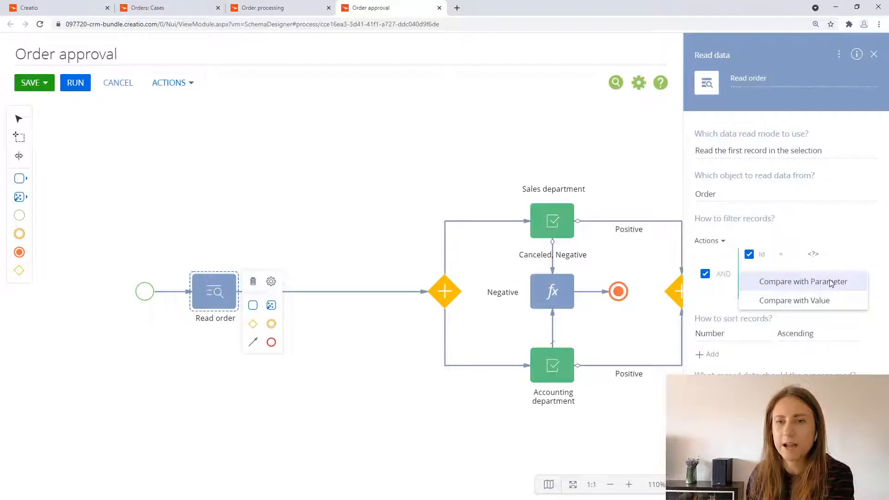
click(802, 281)
click(196, 119)
click(90, 142)
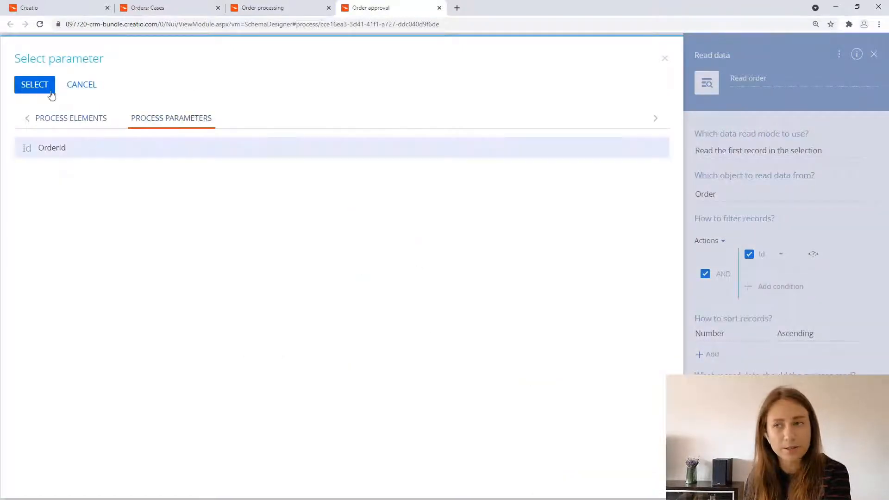
click(39, 86)
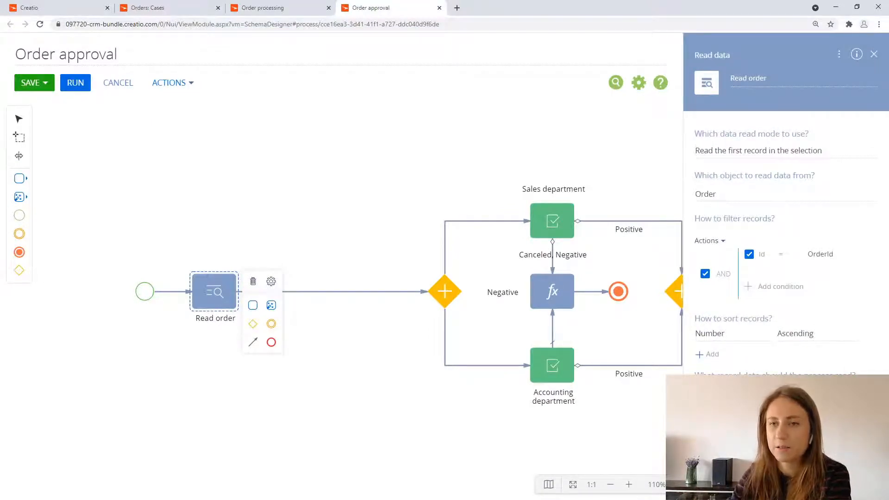
Step: Select Total as the column that the Read order element reads
click(706, 412)
text(tot)
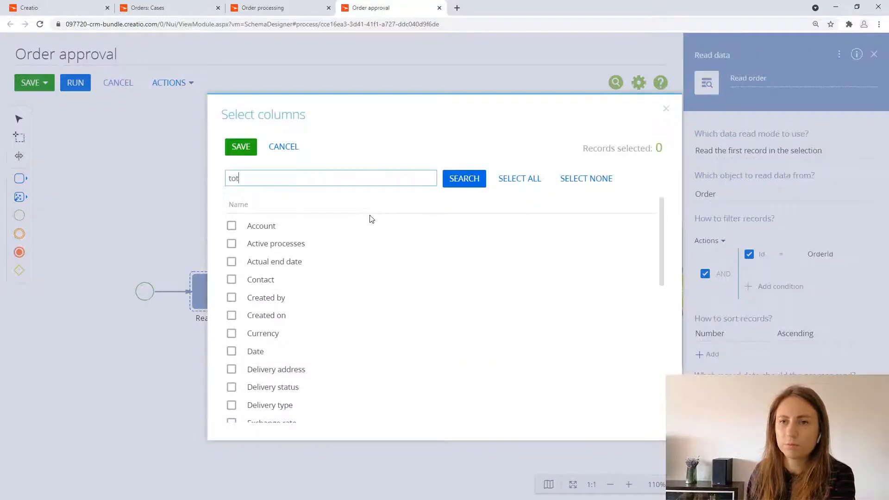
text(al)
key(Return)
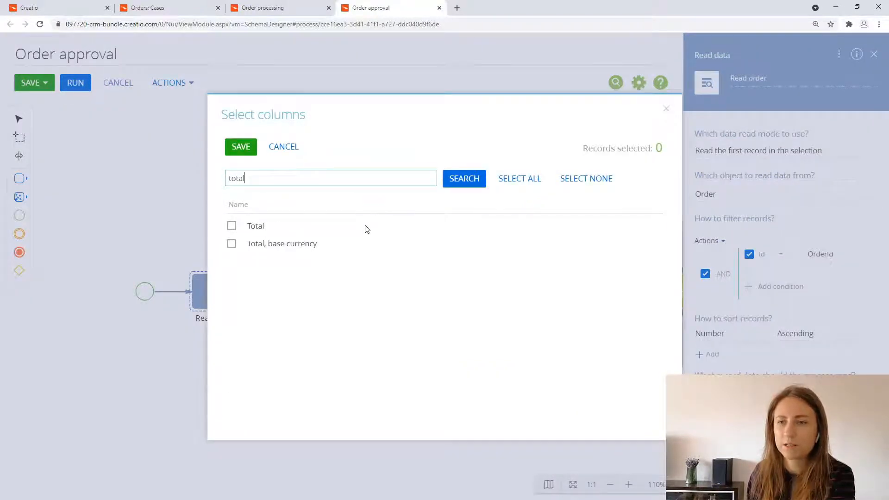
click(367, 229)
click(241, 146)
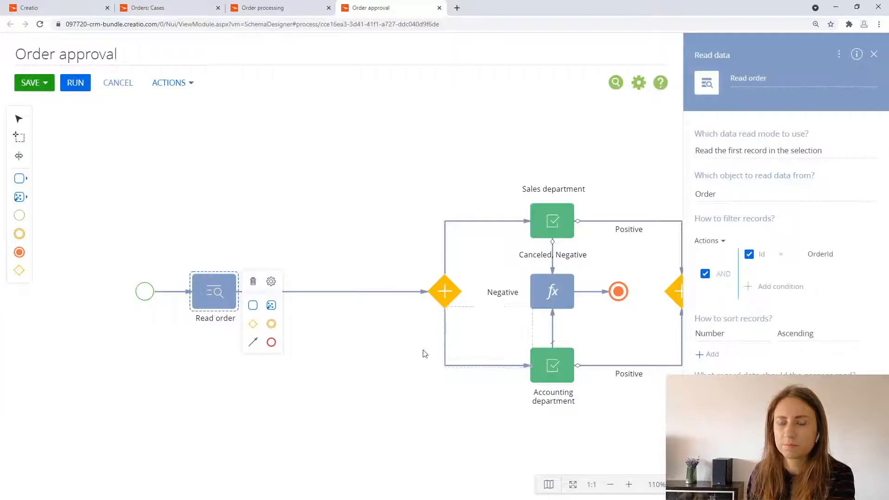
Step: Shift the start event and Read order back along the flow, and insert an Exclusive gateway (OR) after Read order
drag(140, 295, 93, 294)
mouse_move(202, 297)
mouse_down()
mouse_move(169, 297)
mouse_move(191, 302)
mouse_up()
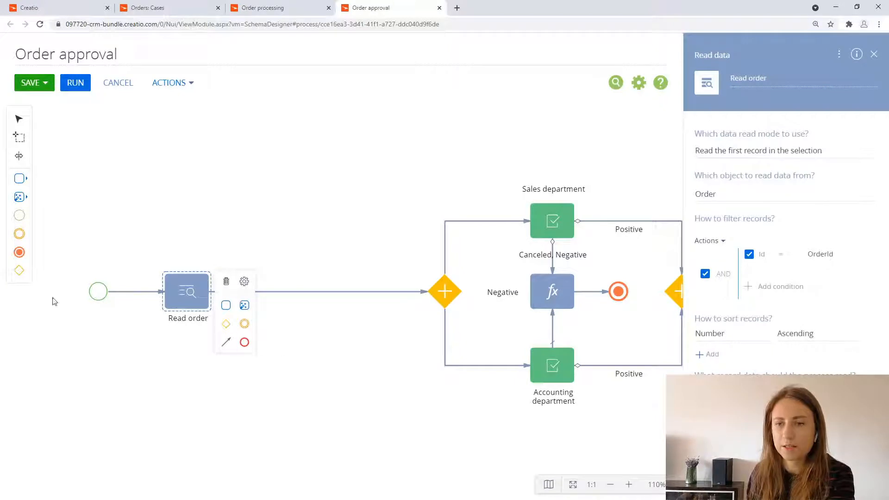
drag(19, 270, 271, 300)
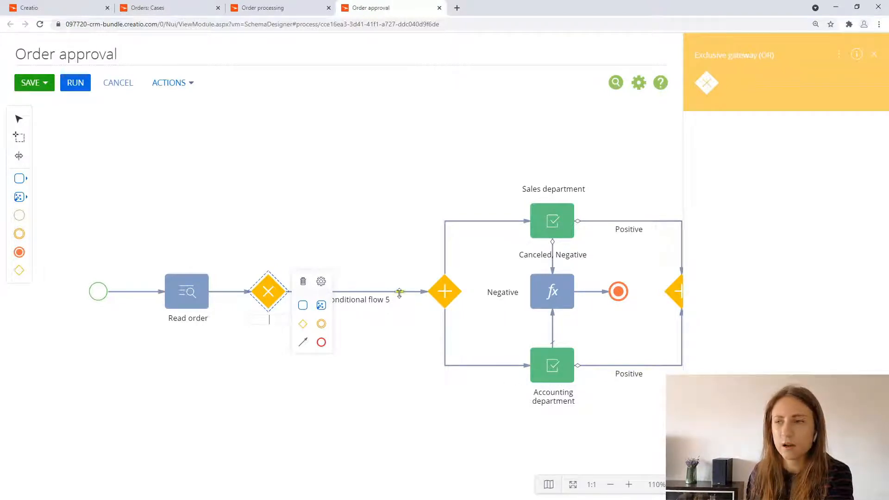
Step: Rename the conditional flow between the exclusive and parallel gateways as "Total > 10 000"
click(399, 292)
drag(802, 73, 725, 73)
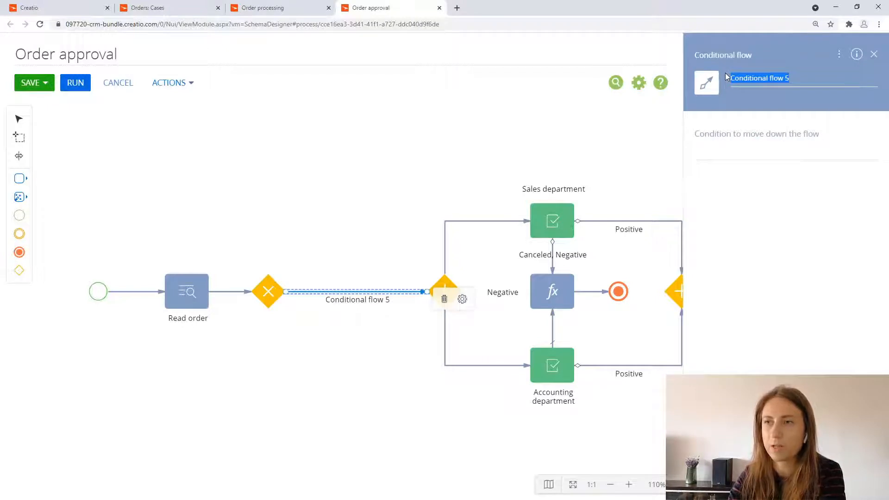
key(BackSpace)
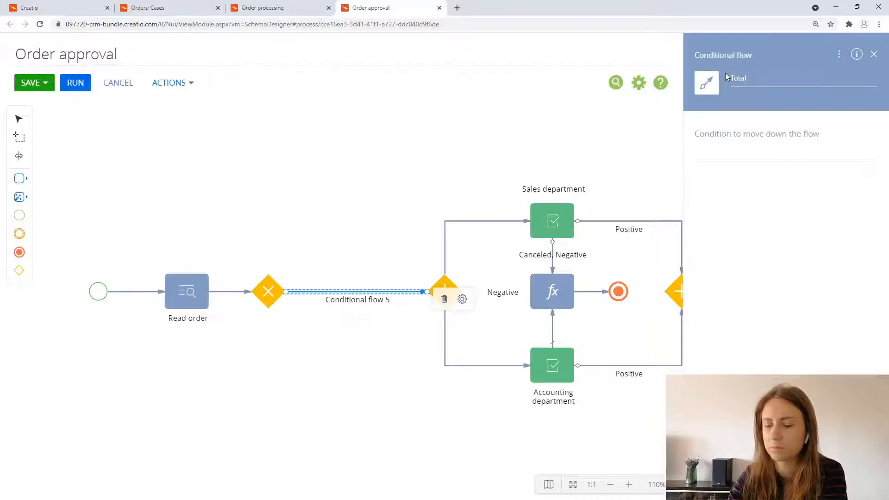
text(Total >)
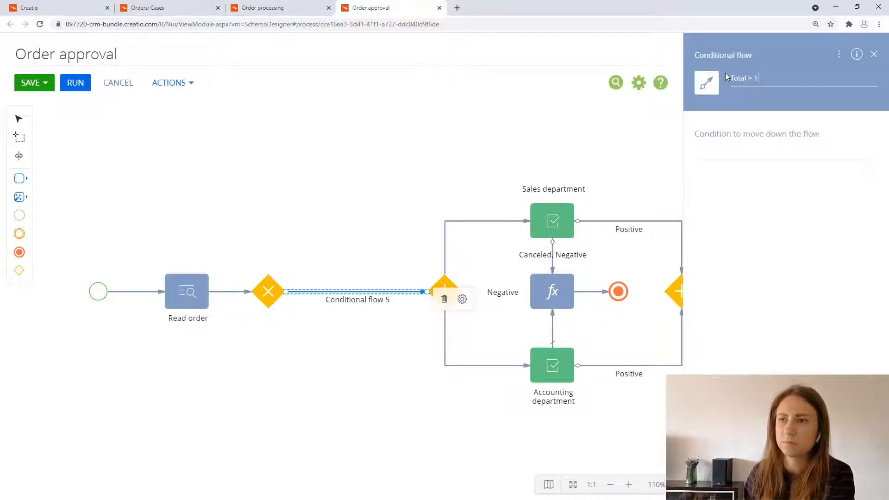
text( 10 000)
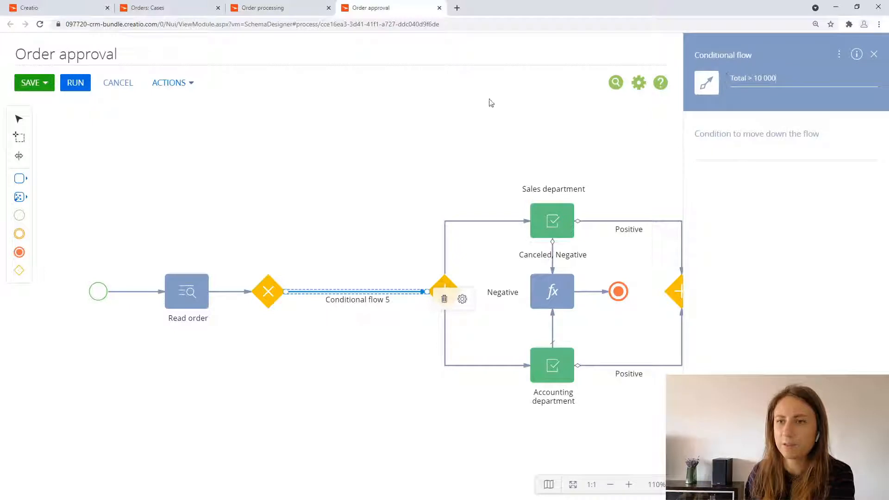
click(468, 111)
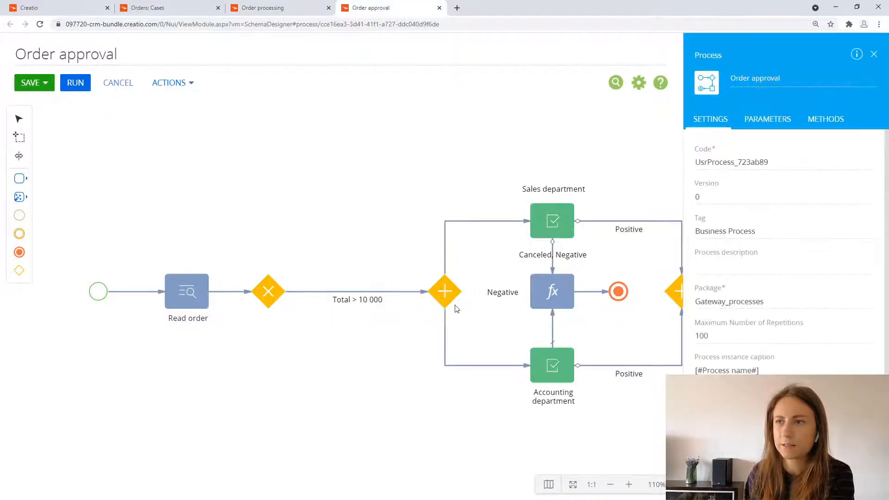
Step: Set the "Total > 10 000" flow's condition formula to the Read order element's Total >10000 and save it
click(409, 291)
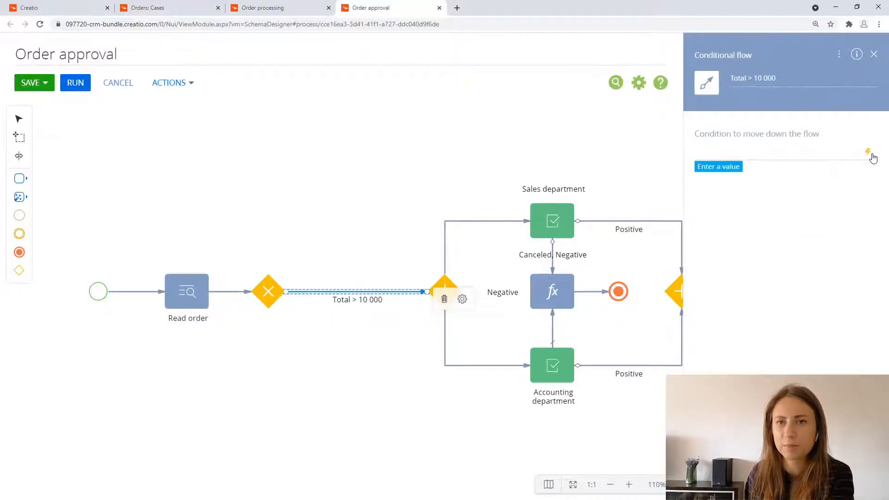
click(871, 156)
click(82, 185)
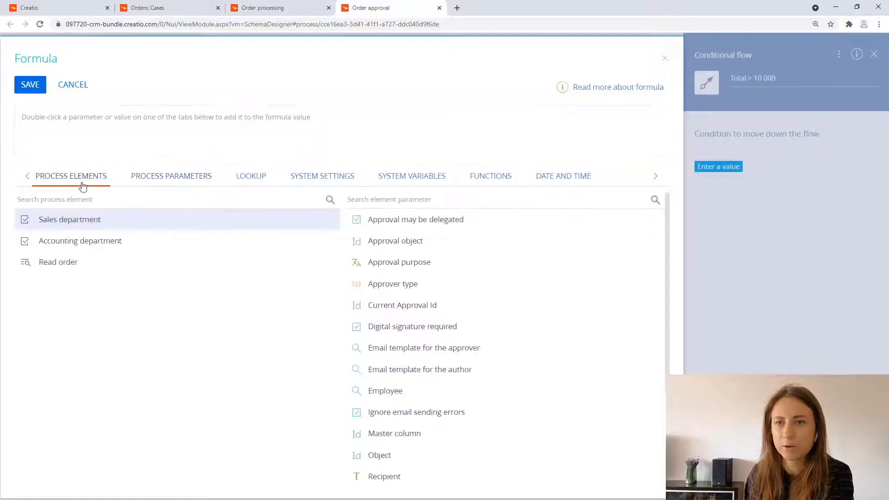
click(102, 262)
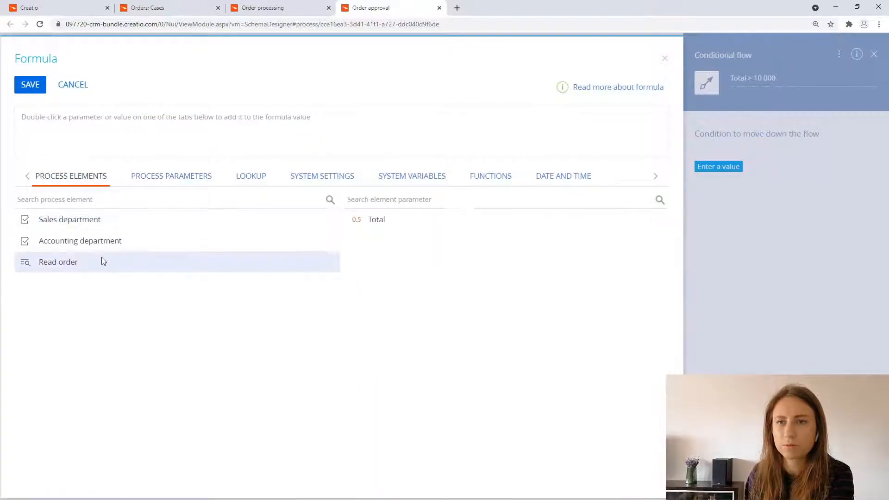
click(386, 224)
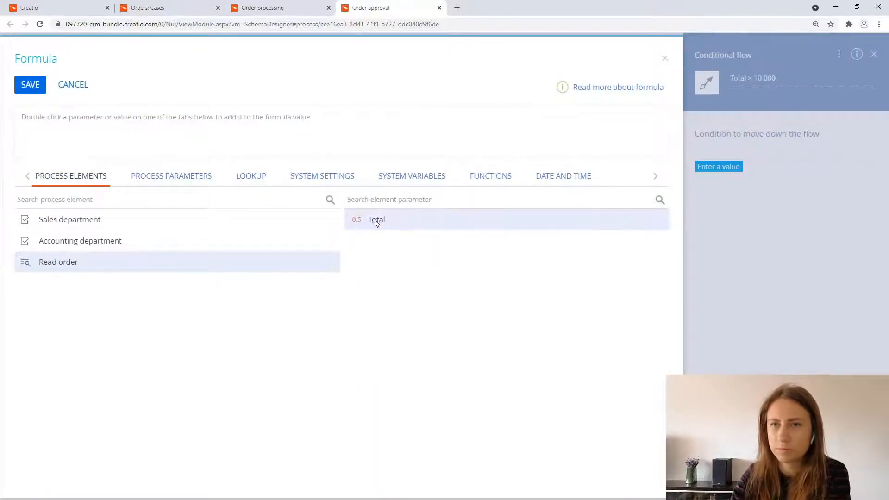
double_click(376, 221)
text(>)
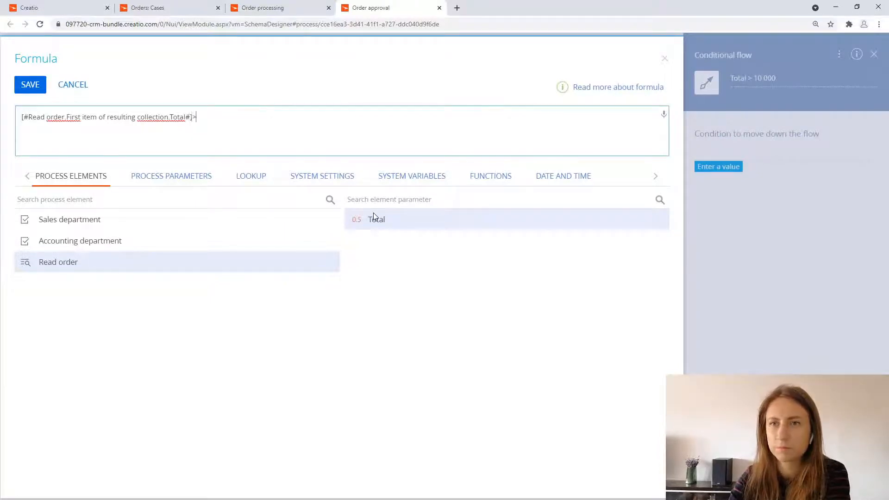
text(10000)
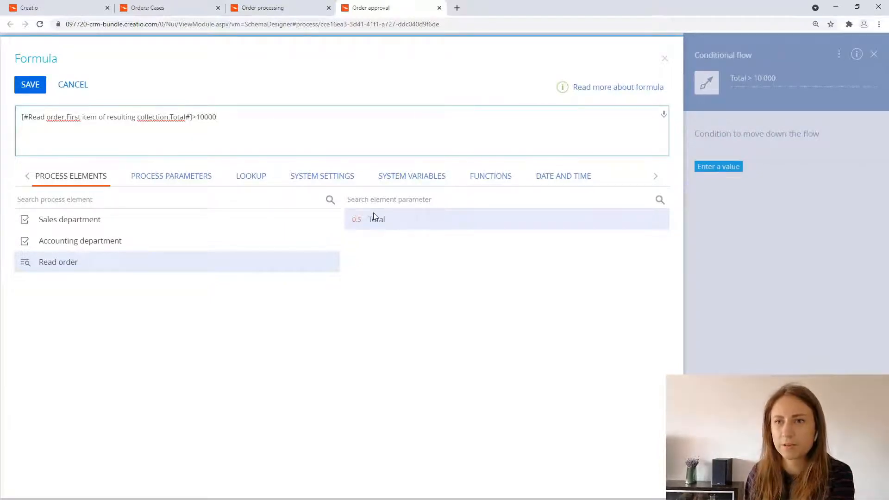
click(30, 85)
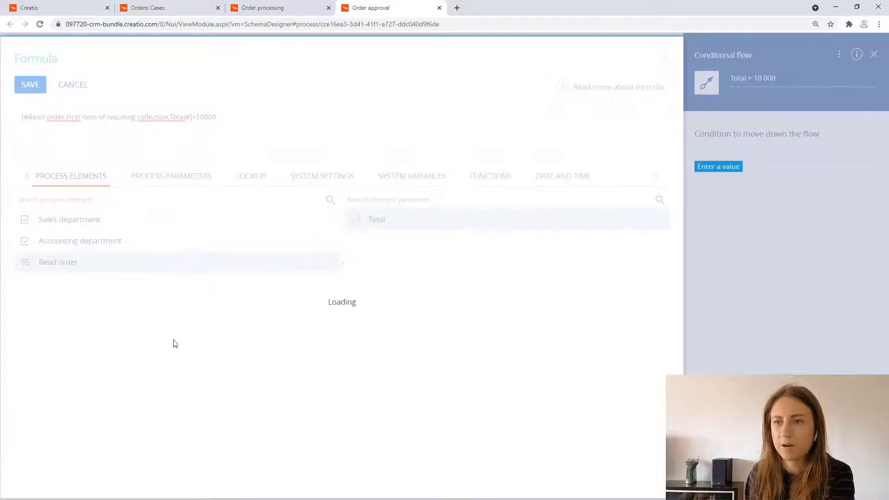
Step: Add an Approval element below the exclusive gateway and connect the gateway to it with a flow
drag(248, 361, 169, 290)
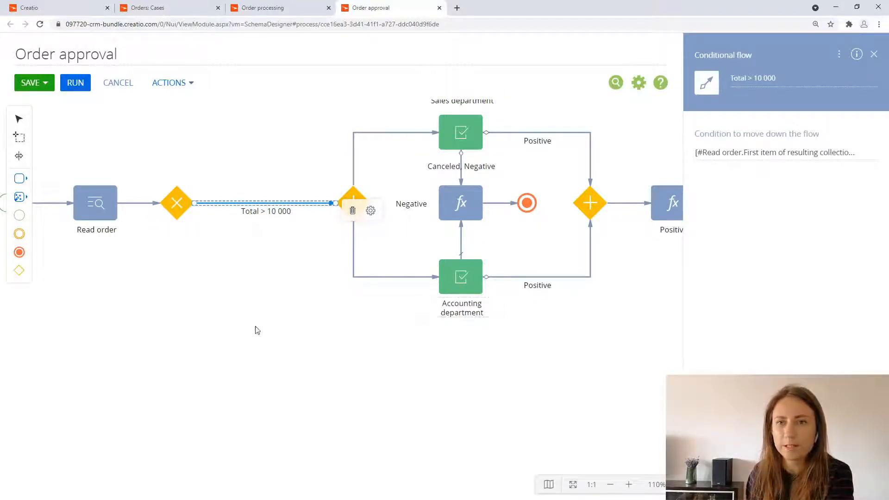
click(19, 179)
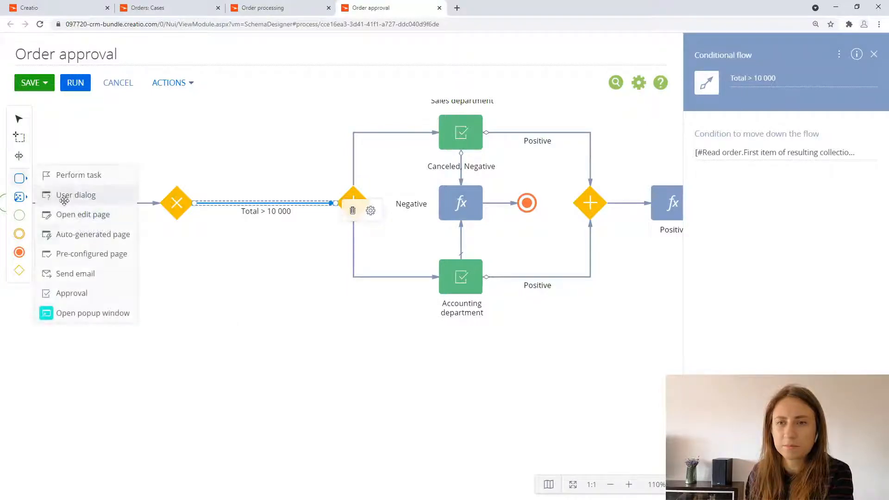
drag(81, 302, 183, 303)
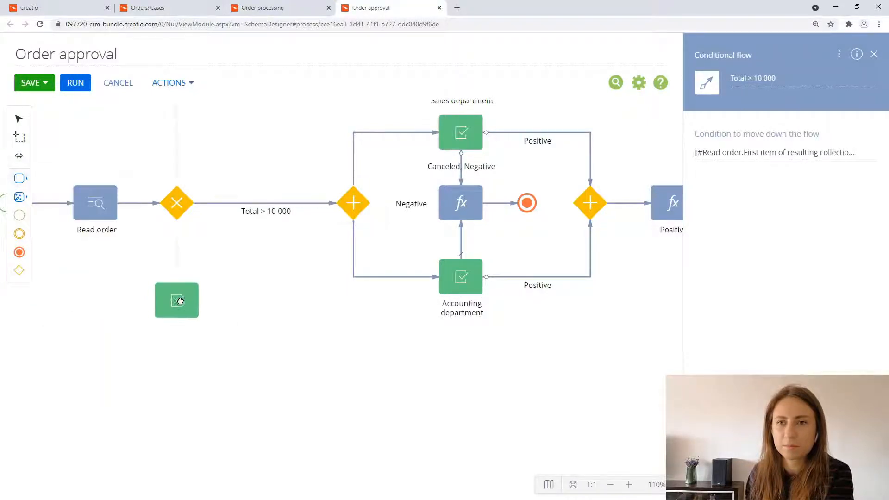
click(176, 202)
drag(212, 254, 199, 288)
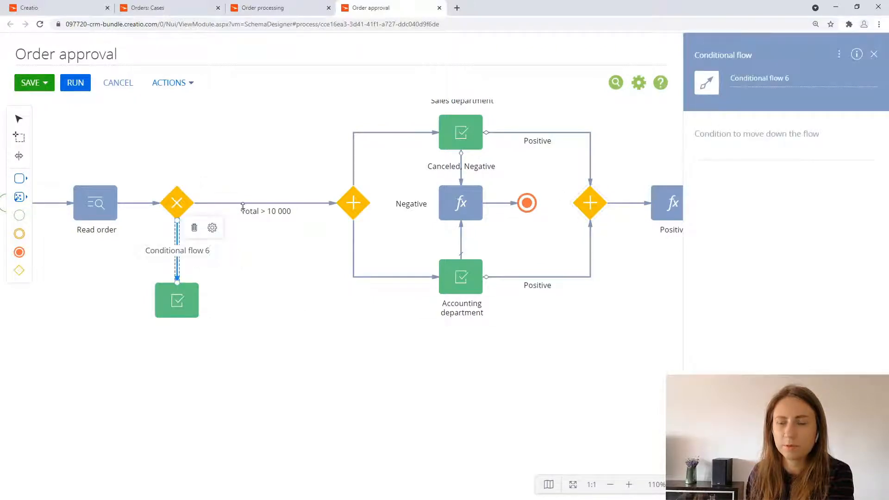
Step: Change the flow from the exclusive gateway to the new Approval element into a default flow and clear its name
click(212, 228)
click(234, 234)
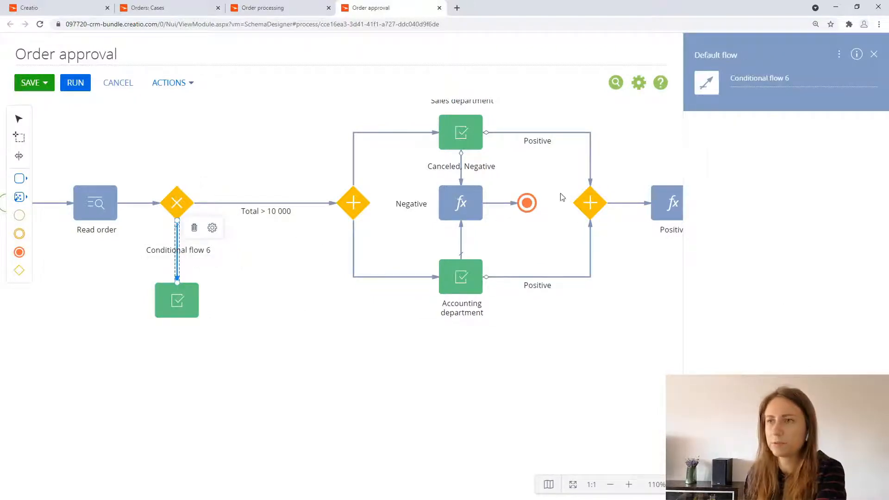
triple_click(796, 81)
key(BackSpace)
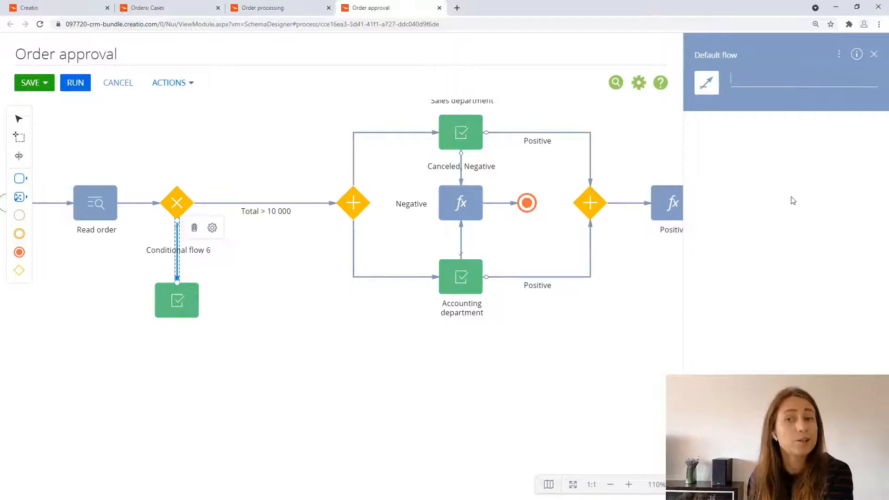
Step: Name the new Approval element below the exclusive gateway "Sales department"
click(189, 246)
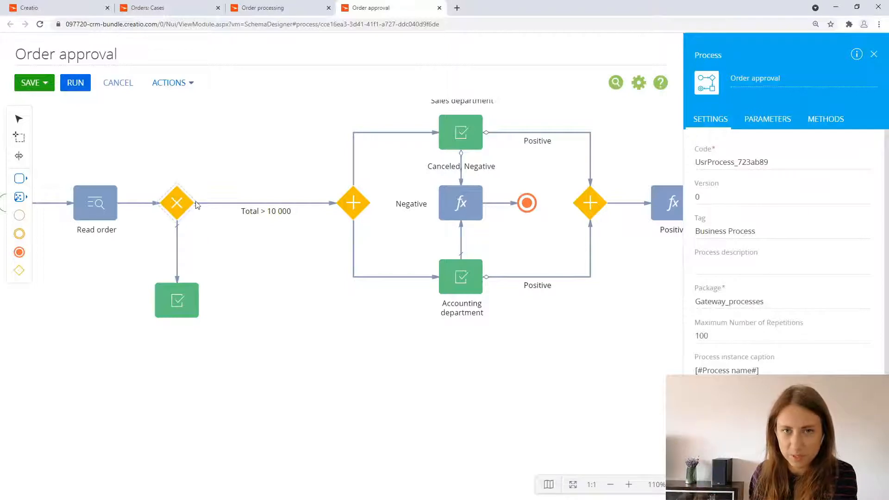
click(331, 205)
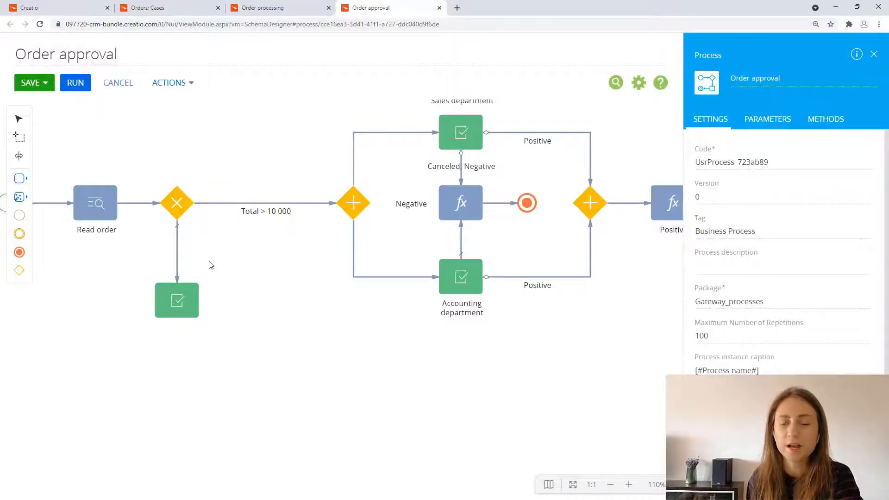
click(185, 302)
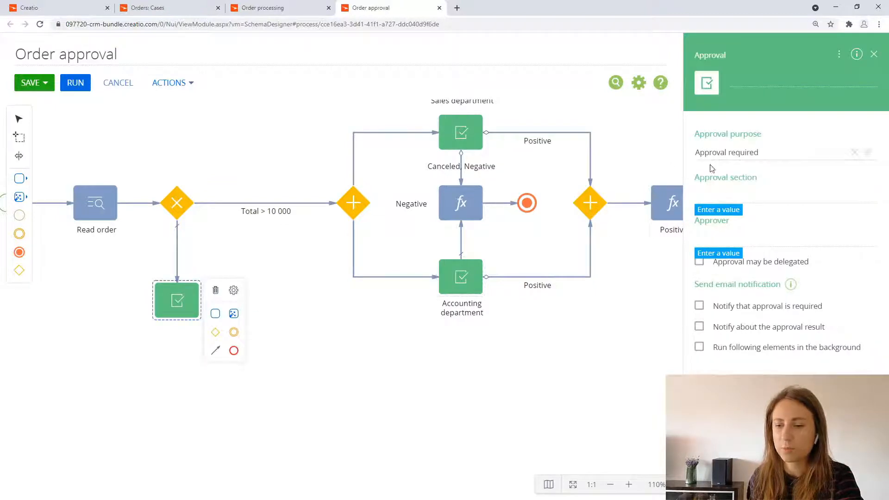
click(757, 82)
text(Sale)
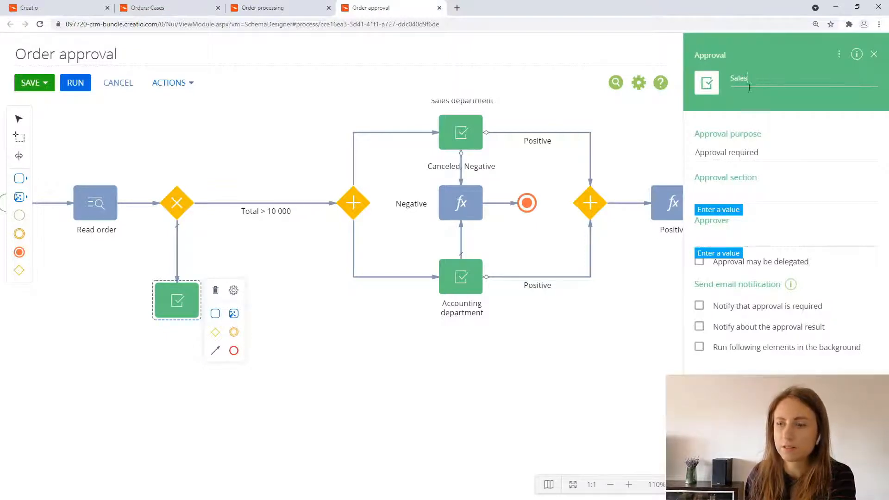
text(s)
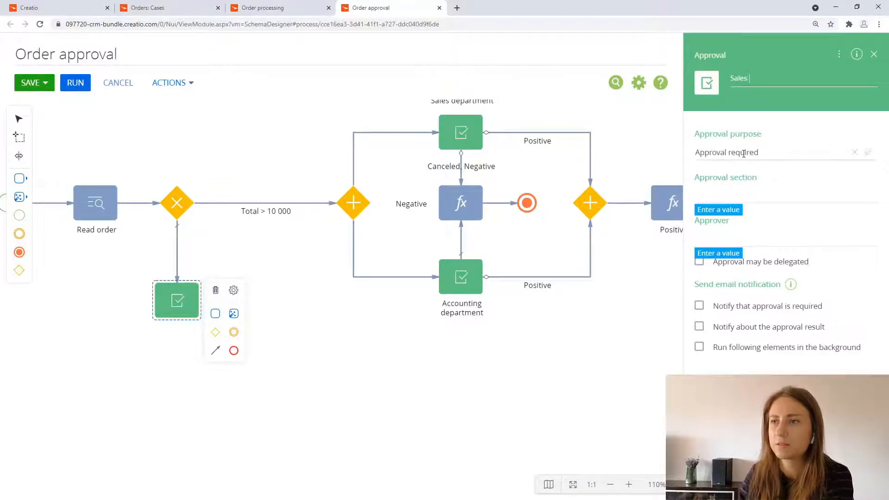
text( department)
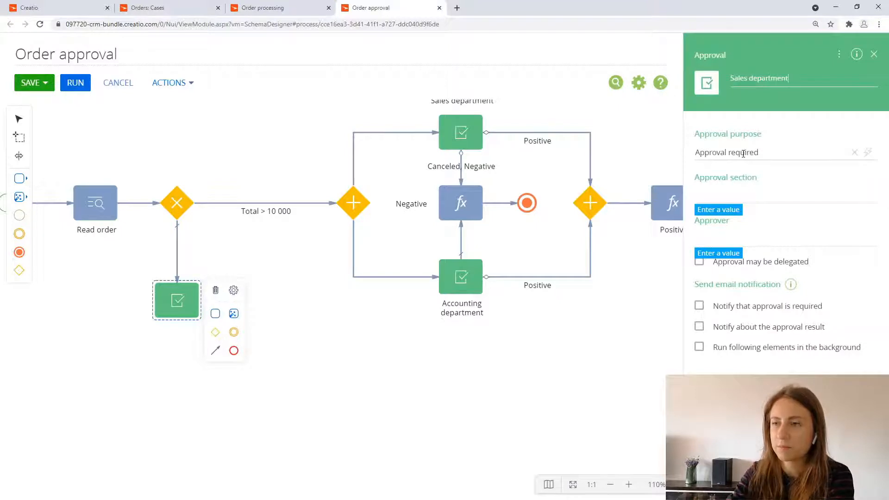
Step: Set the new approval's section to Orders and its record Id to the OrderId process parameter
click(780, 196)
text(p)
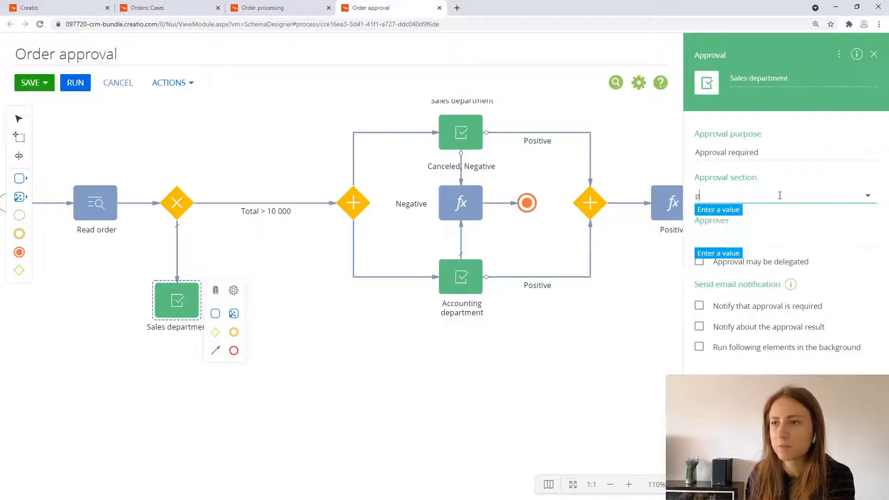
text(ord)
click(735, 215)
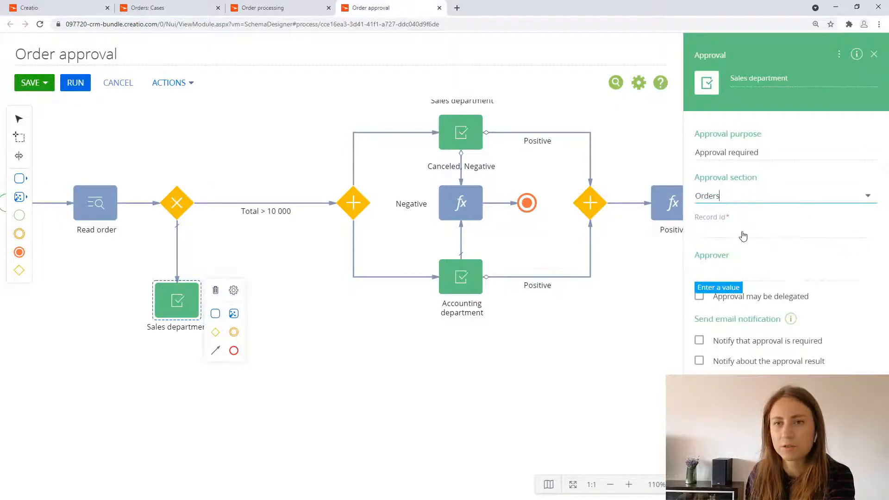
click(742, 239)
click(828, 249)
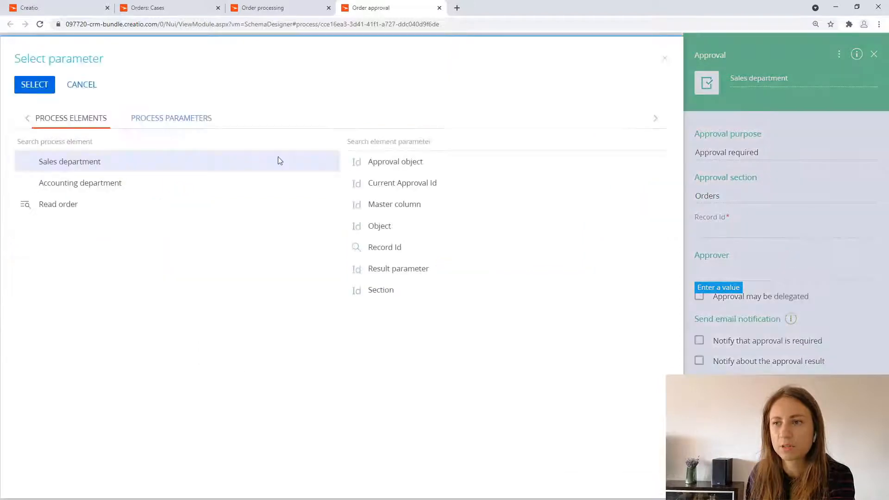
click(184, 119)
double_click(163, 153)
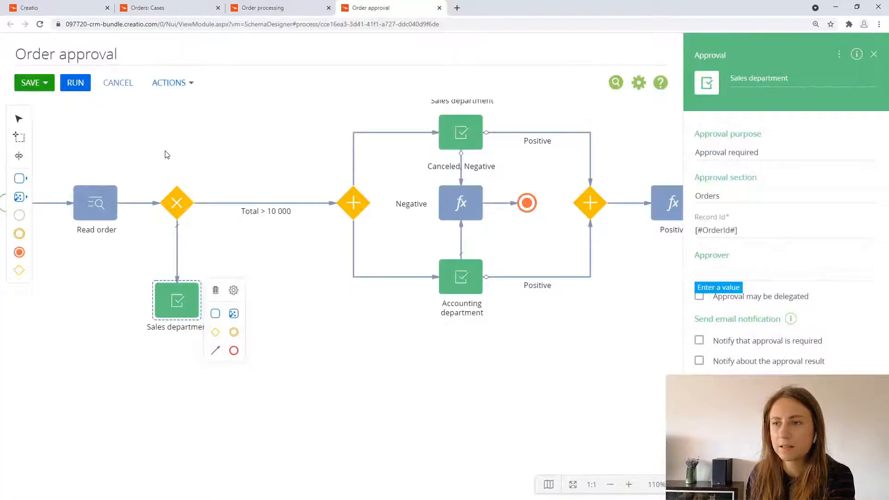
Step: Set the approver to Role and choose the "Sales Department. Head Office" role from the lookup
click(869, 275)
click(856, 342)
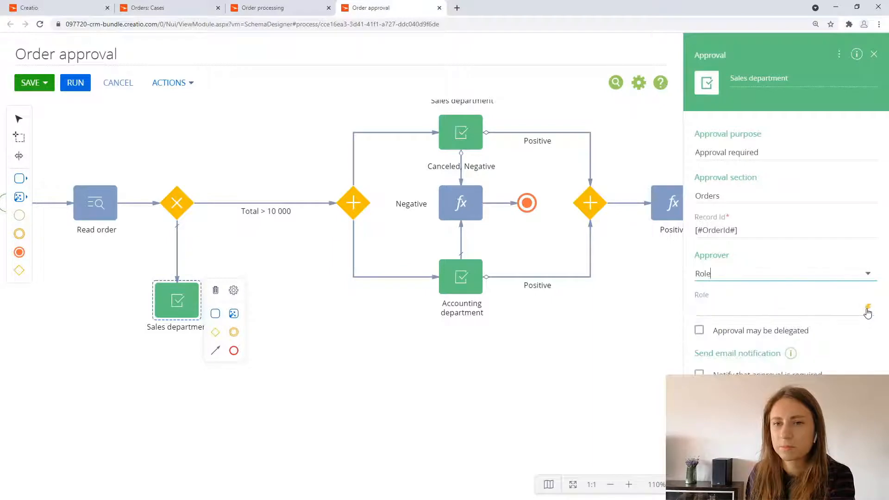
click(867, 309)
click(858, 344)
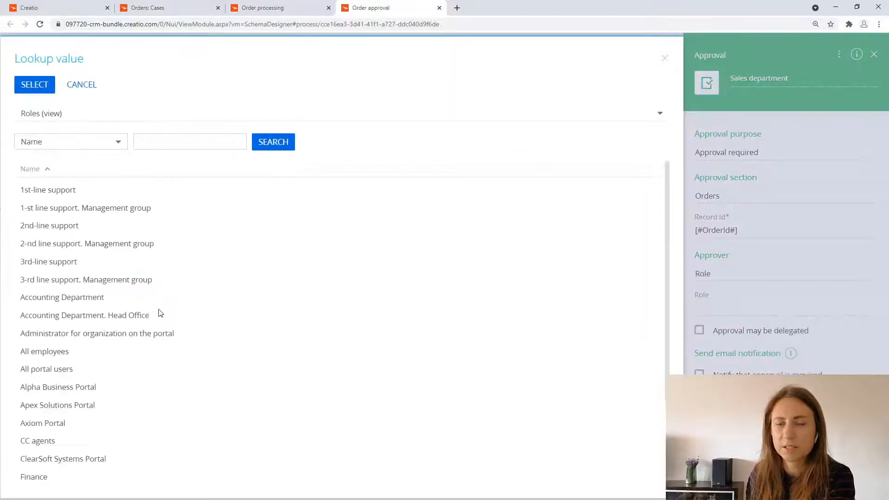
scroll(158, 311, down, 2)
click(134, 457)
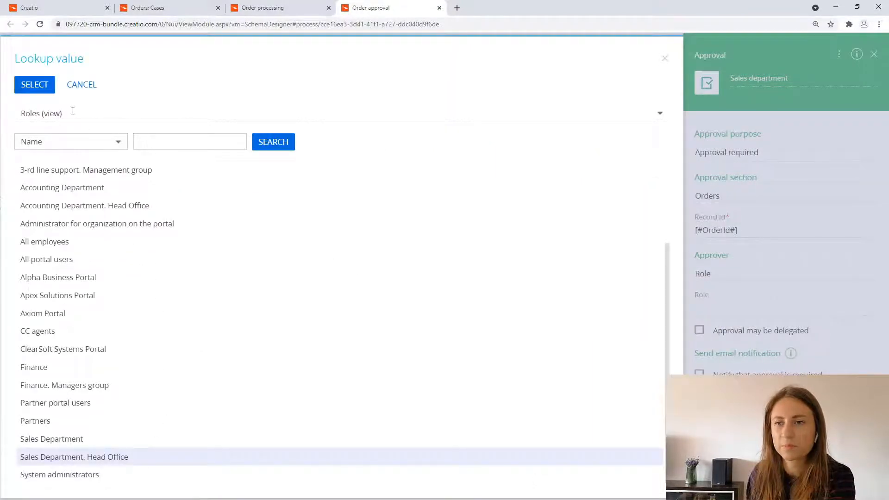
click(39, 85)
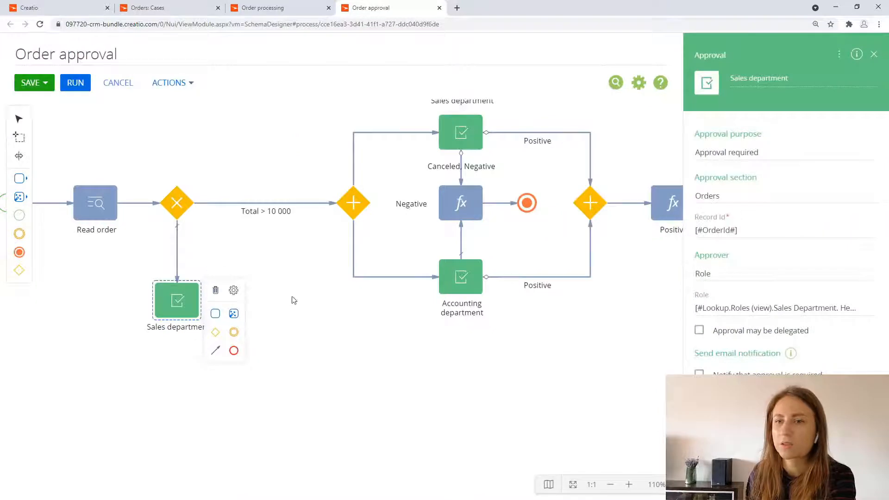
click(327, 364)
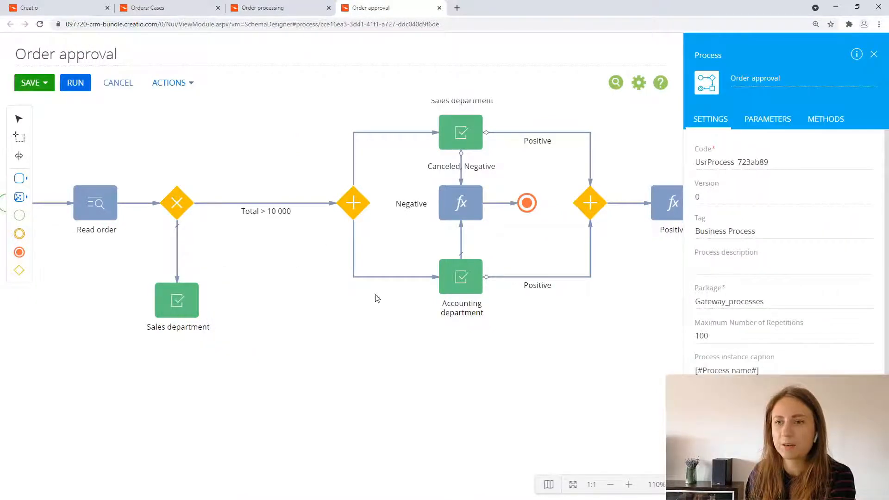
Step: Move the final Terminate event and the Positive formula further away from the second parallel gateway to make room
drag(477, 416, 391, 415)
click(611, 484)
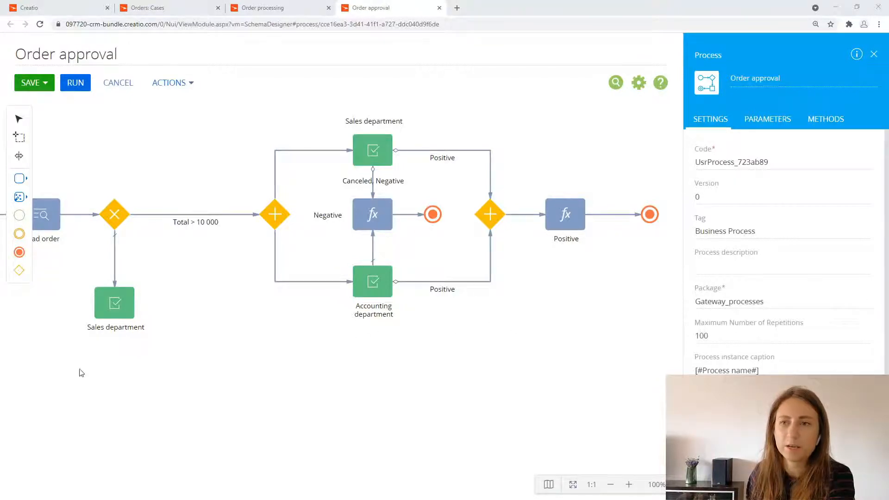
click(373, 235)
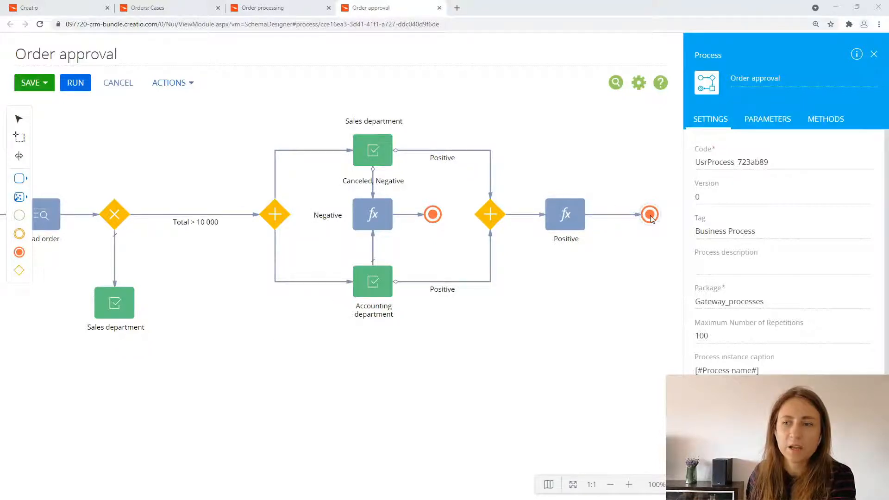
drag(650, 215, 667, 215)
drag(576, 209, 602, 209)
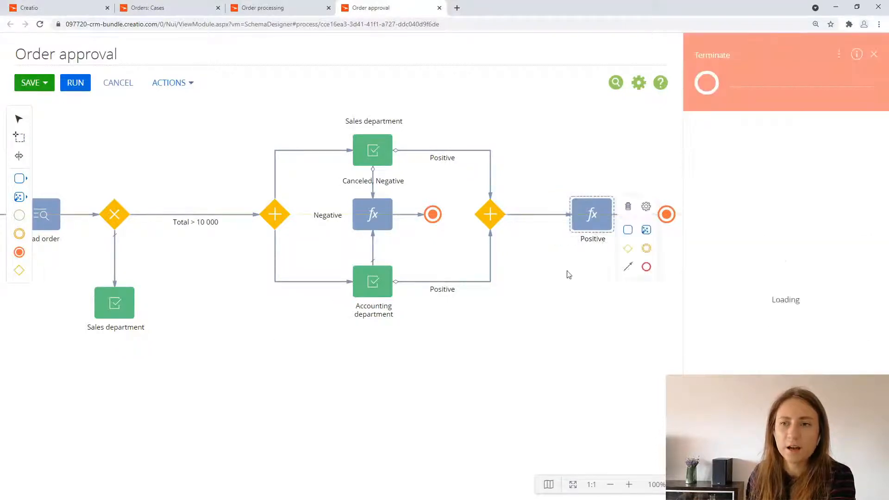
click(510, 392)
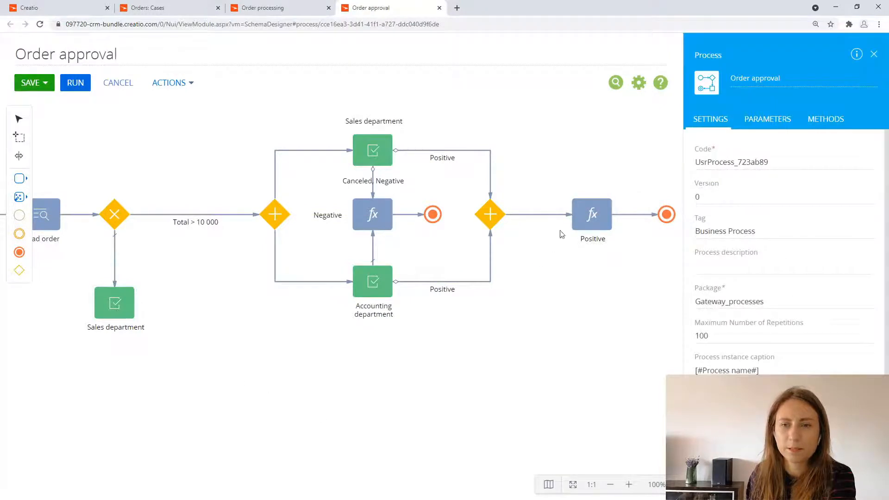
Step: Connect the new Sales department approval to the Positive formula with a flow routed beneath the other elements
click(121, 309)
drag(169, 348, 584, 231)
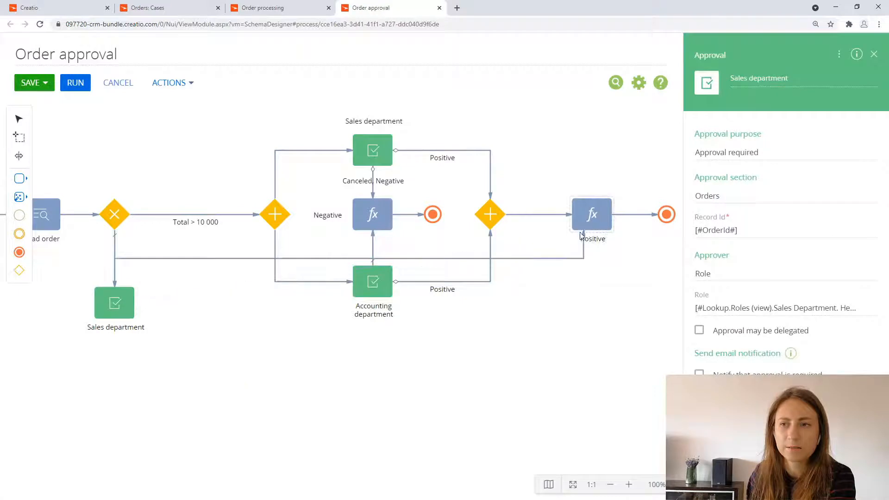
click(537, 264)
click(520, 259)
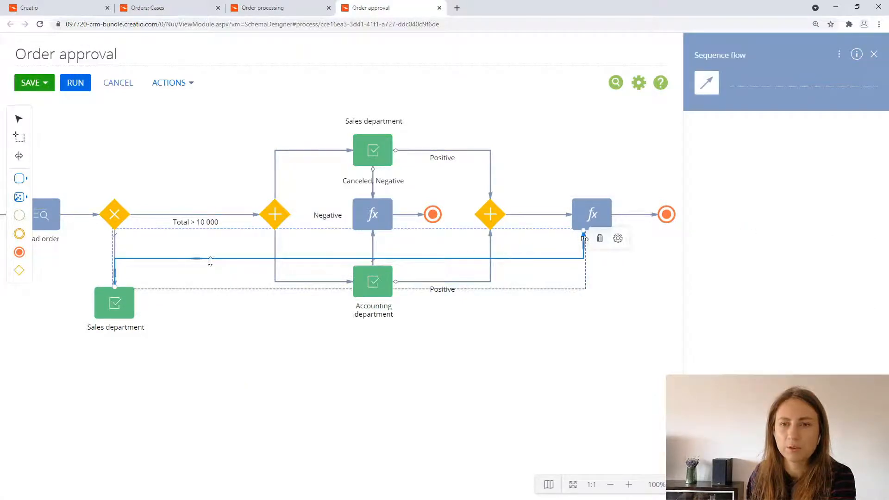
drag(214, 258, 215, 378)
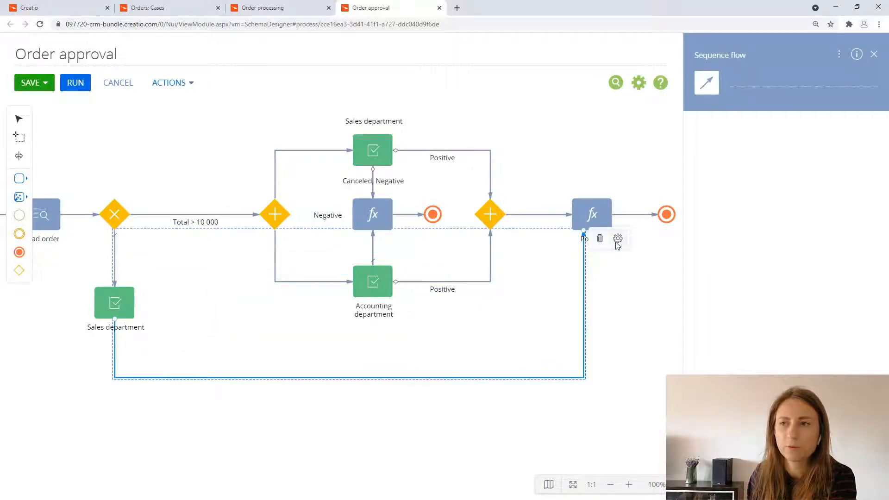
Step: Change that flow into a conditional flow for the Positive result and align its vertical segment with the Positive formula's centre
click(618, 238)
click(579, 252)
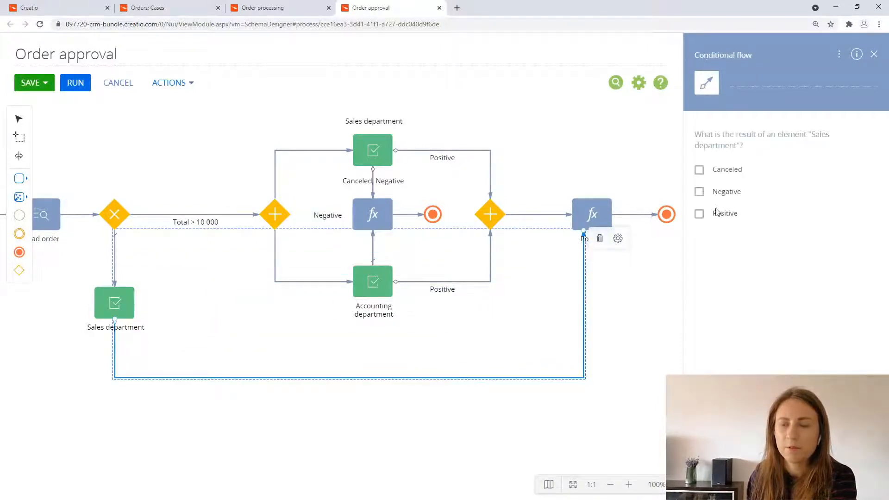
click(708, 213)
click(652, 306)
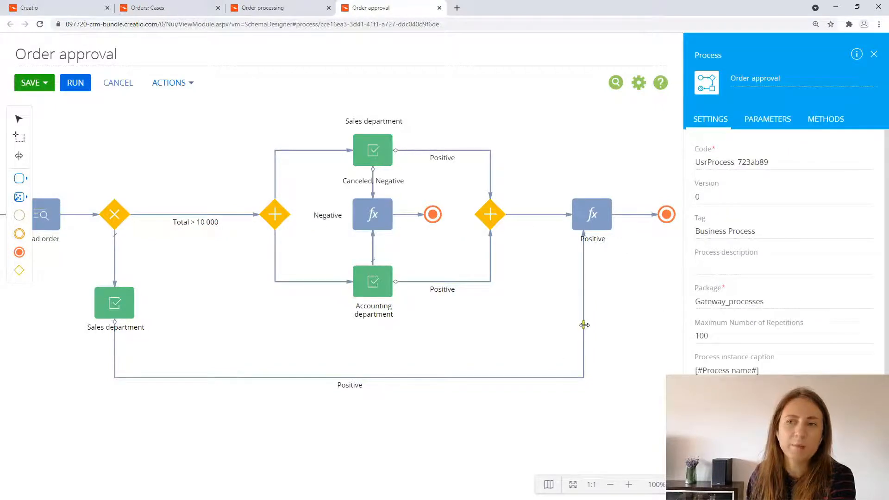
drag(584, 324, 592, 325)
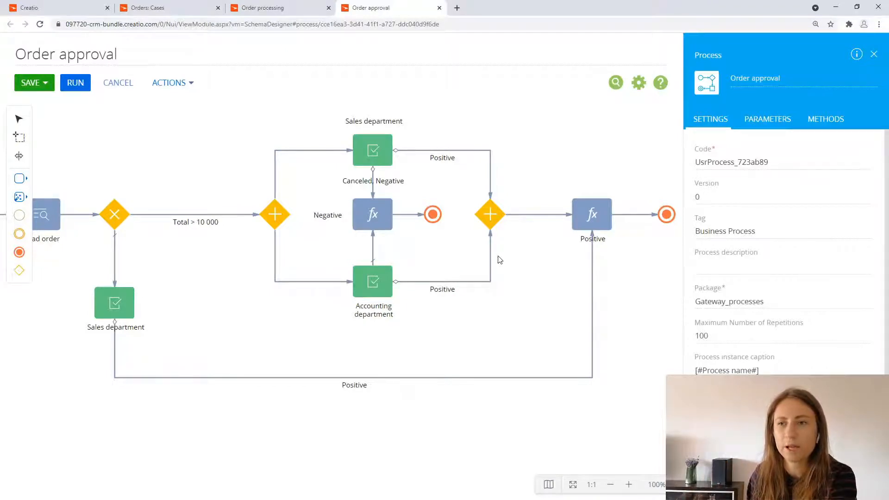
Step: Insert an exclusive gateway between the second parallel gateway and the Positive formula, and shift the formula and its Terminate event away from it
drag(19, 270, 536, 214)
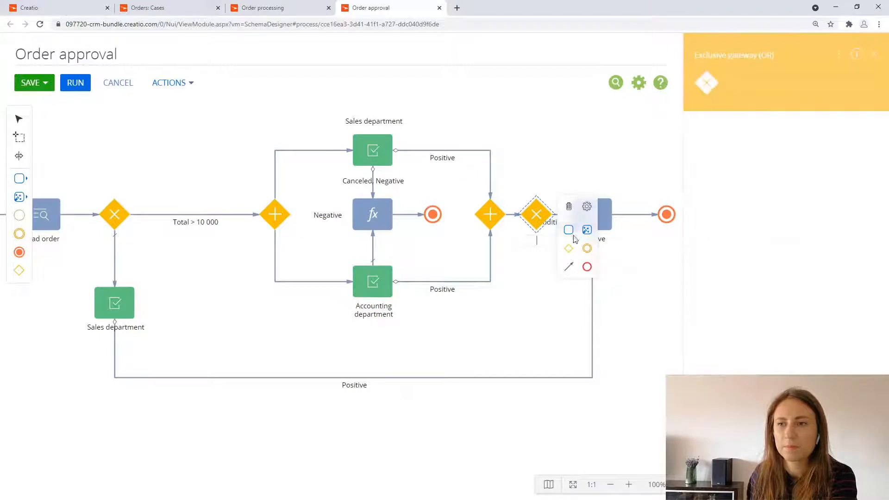
click(618, 273)
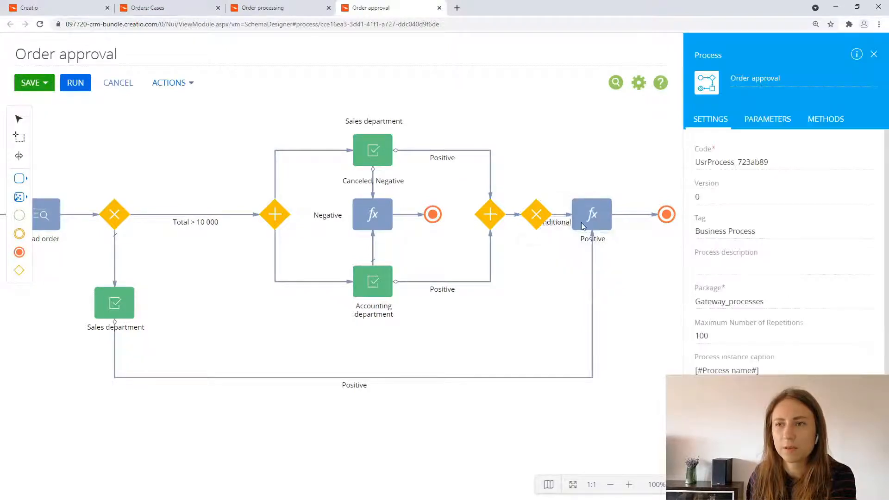
click(559, 215)
drag(553, 306, 375, 311)
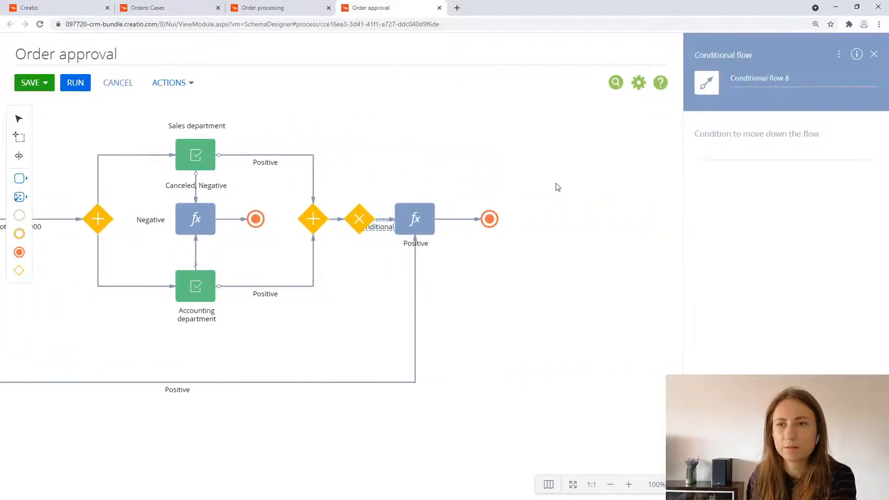
click(20, 138)
drag(520, 175, 399, 254)
drag(422, 222, 475, 225)
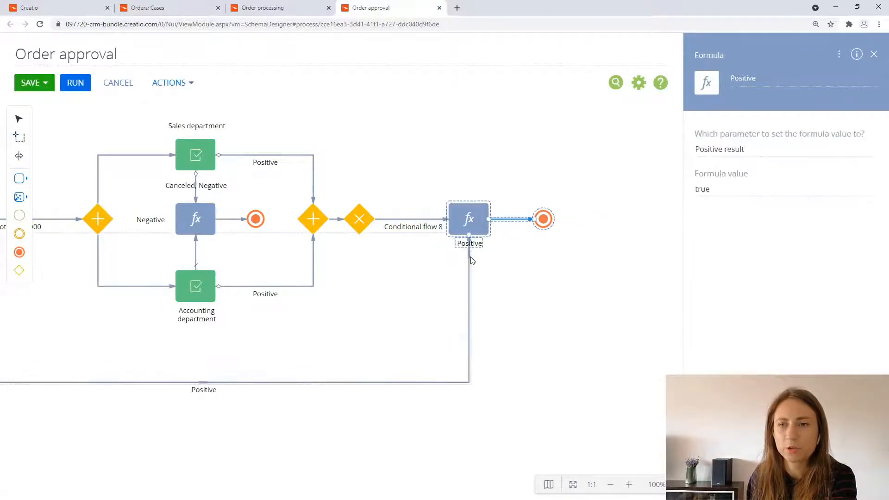
click(410, 247)
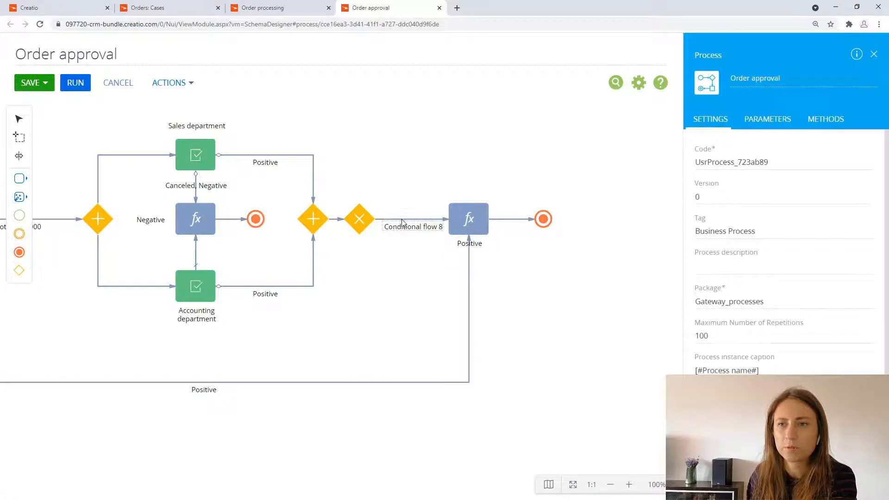
Step: Change the flow from the new exclusive gateway to the Positive formula into a default flow and clear its name
click(400, 221)
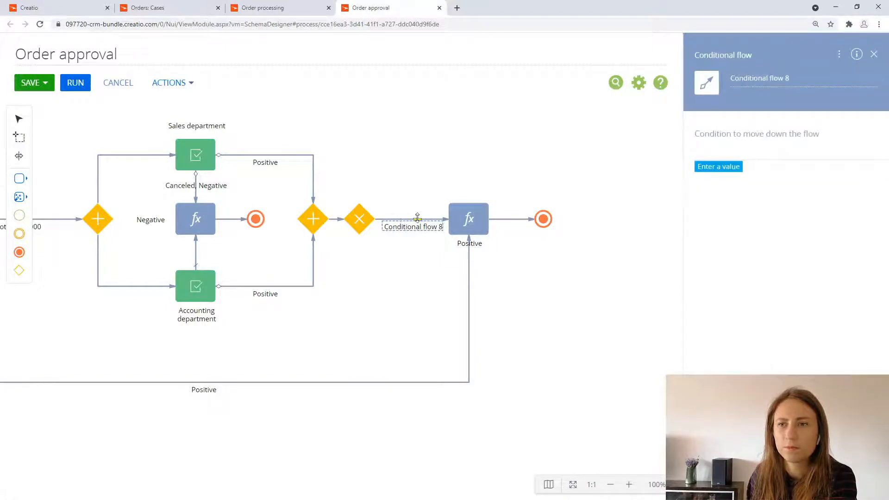
click(482, 227)
click(524, 224)
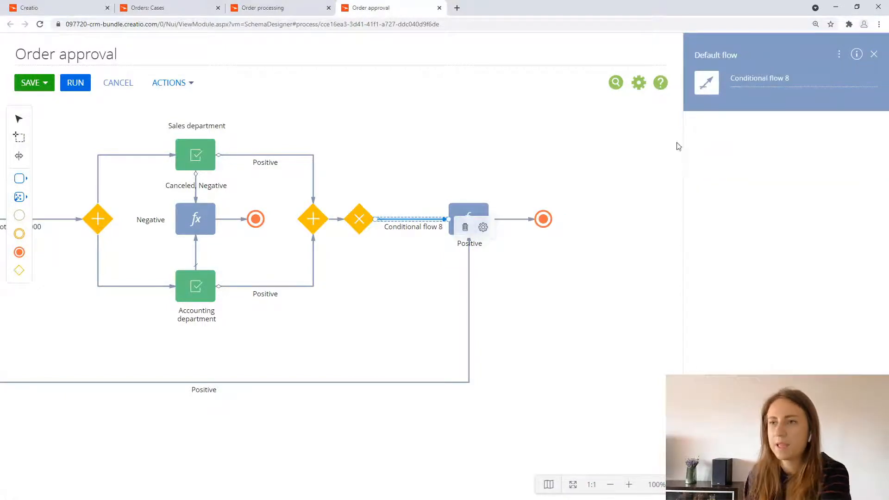
triple_click(764, 77)
key(BackSpace)
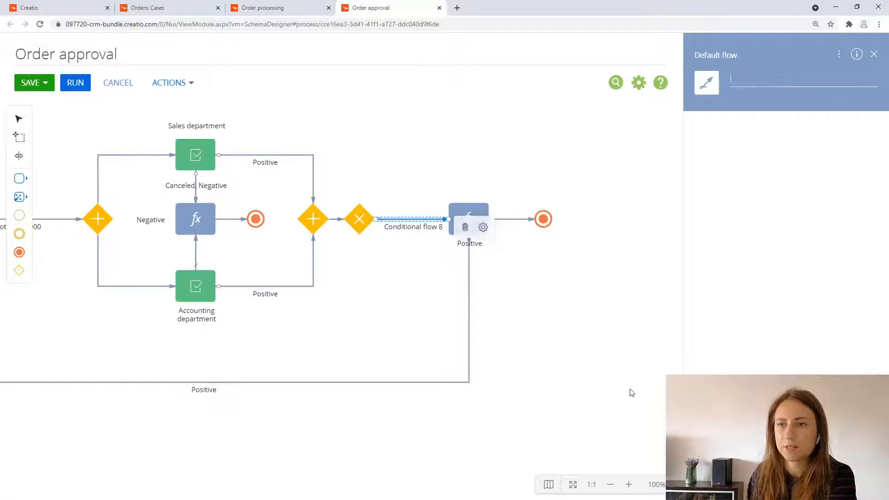
click(458, 328)
Step: Reattach the end of the new Sales department approval's Positive flow from the Positive formula to the new exclusive gateway
drag(469, 323, 416, 334)
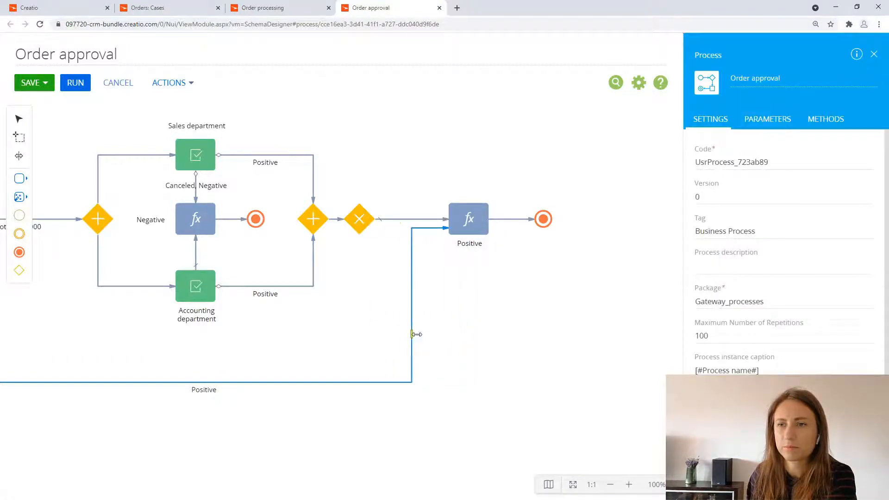
drag(448, 227, 359, 234)
click(456, 229)
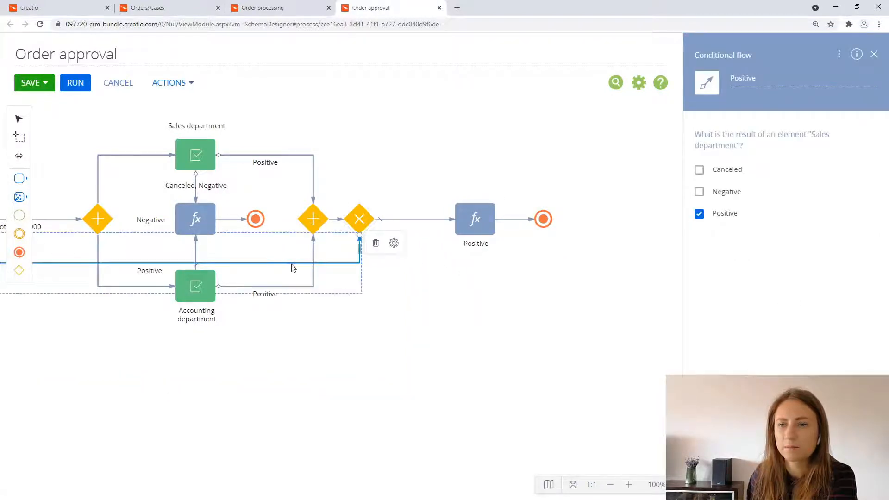
Step: Reroute the new Sales department approval's Positive flow below the Accounting department approval, and shift the merging exclusive gateway farther from the second parallel gateway
click(282, 354)
drag(343, 375, 500, 371)
drag(219, 266, 246, 371)
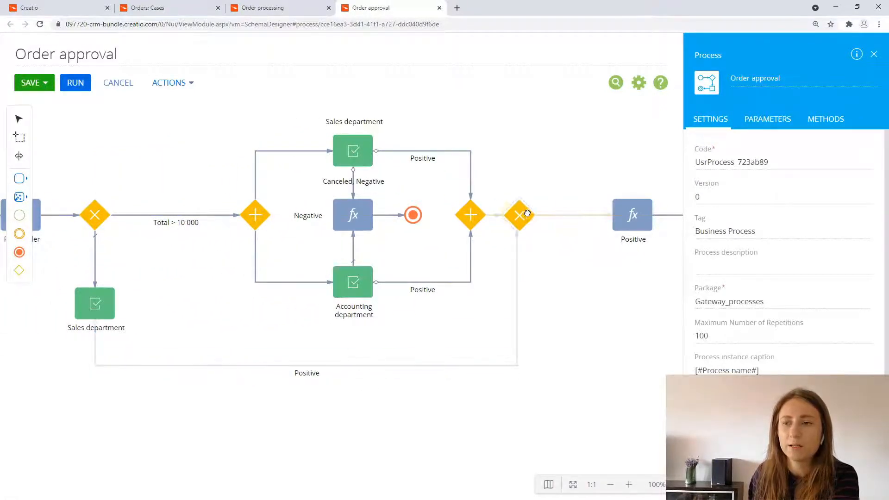
drag(513, 210, 537, 210)
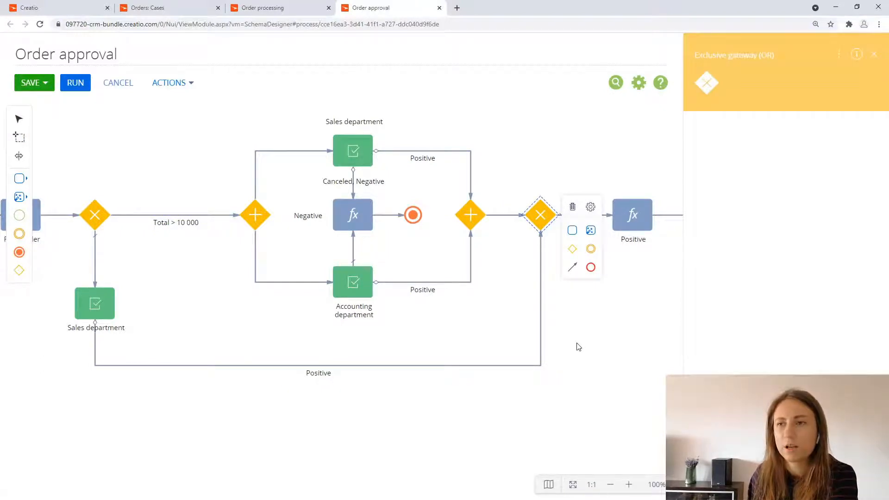
click(585, 356)
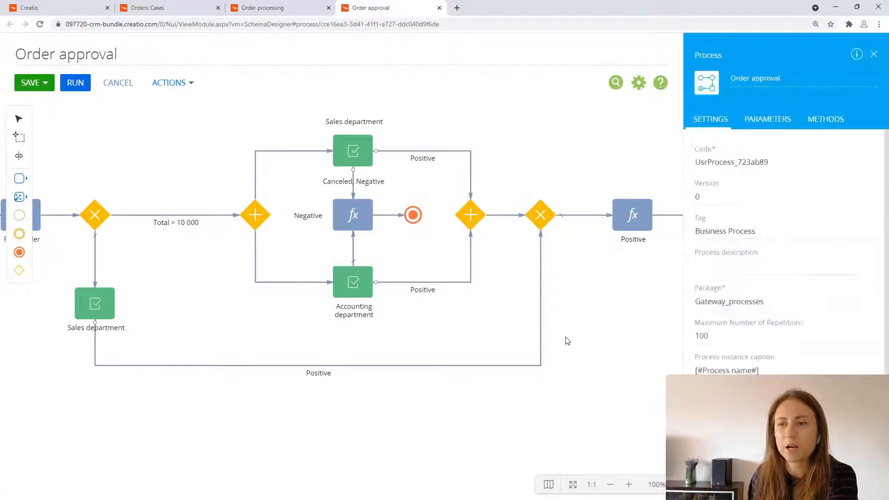
Step: Move the Positive formula closer to the merging exclusive gateway and its Terminate event closer to the formula
click(610, 484)
click(610, 484)
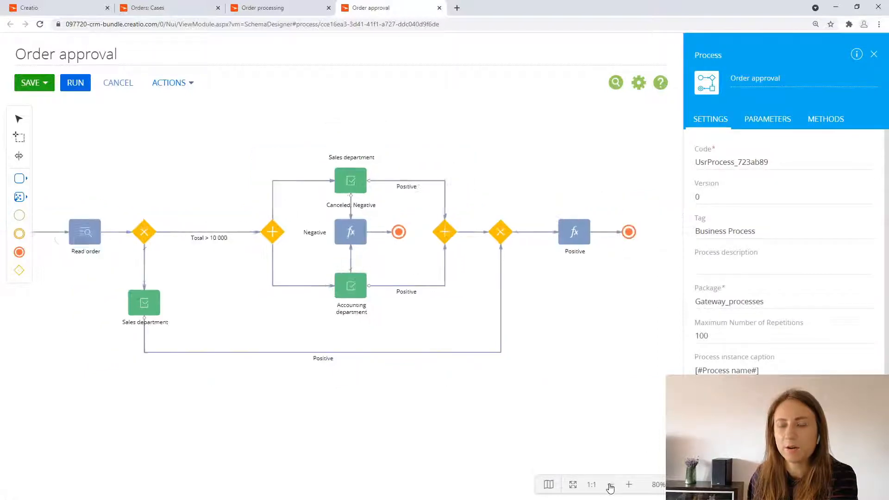
click(610, 484)
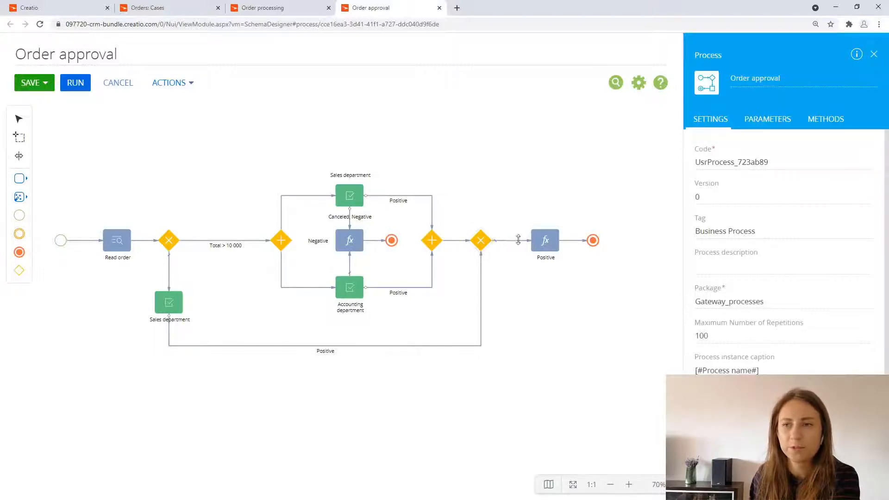
drag(538, 244, 524, 244)
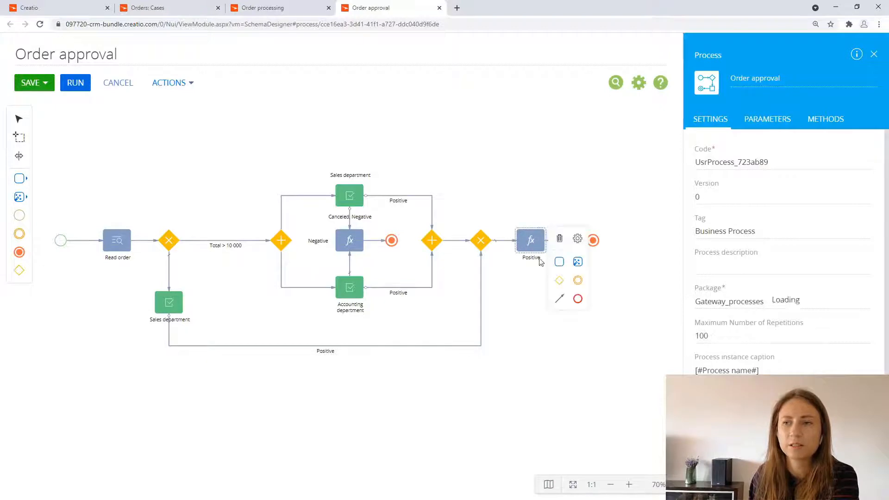
click(536, 286)
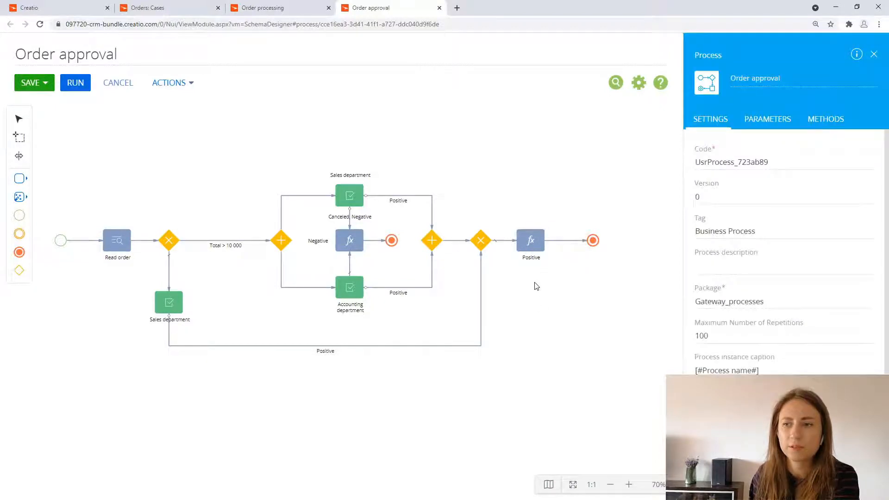
click(592, 240)
click(629, 485)
click(628, 484)
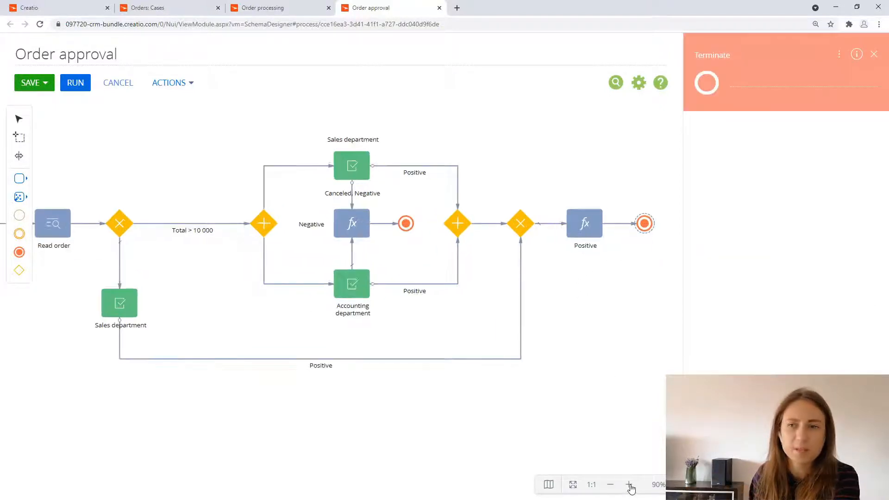
Step: Connect the new Sales department approval to the Negative formula with a conditional flow for the Canceled and Negative results
click(134, 310)
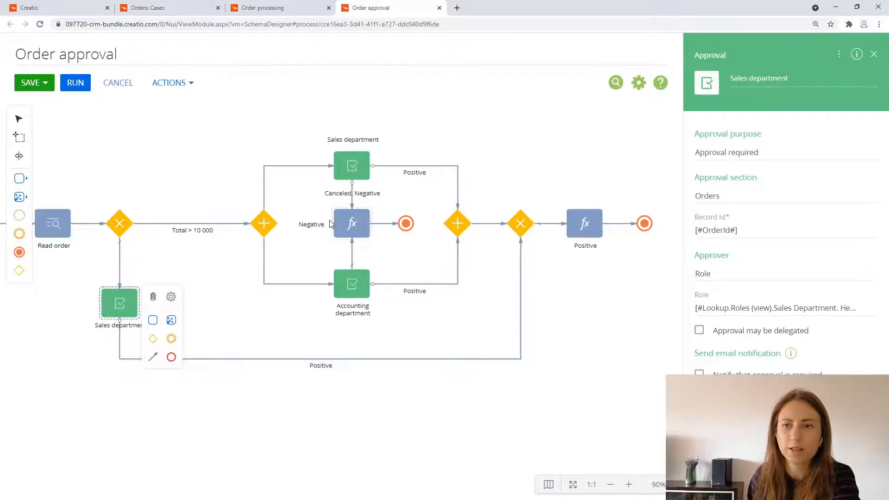
drag(157, 359, 332, 225)
drag(237, 278, 288, 290)
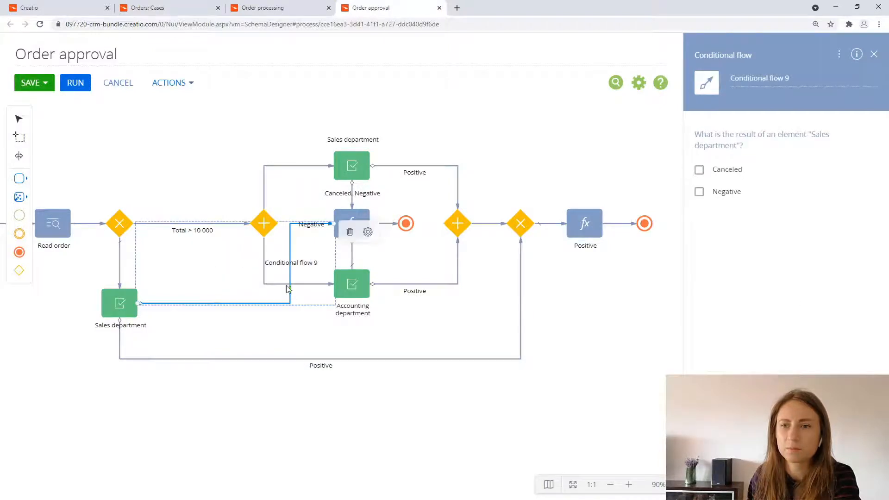
click(714, 193)
click(709, 170)
click(335, 272)
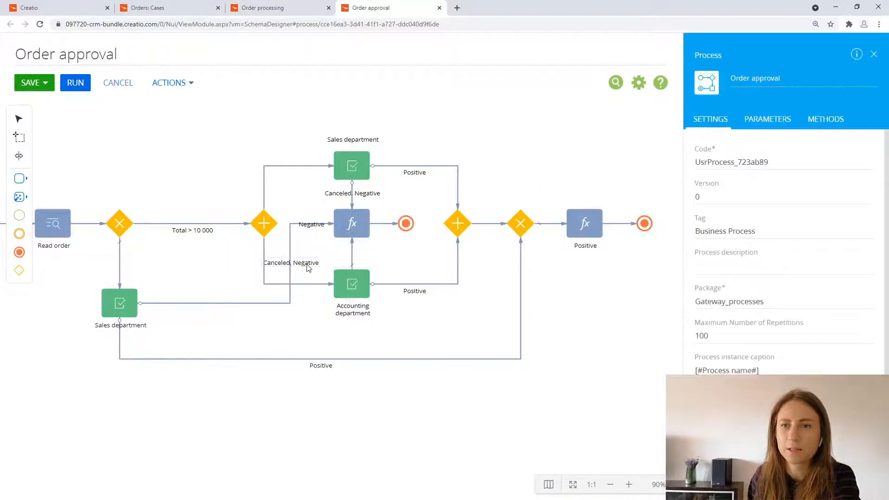
Step: Move the new Canceled, Negative flow label and the Negative formula's label clear of the flow lines, and save the current process version
drag(279, 268, 208, 317)
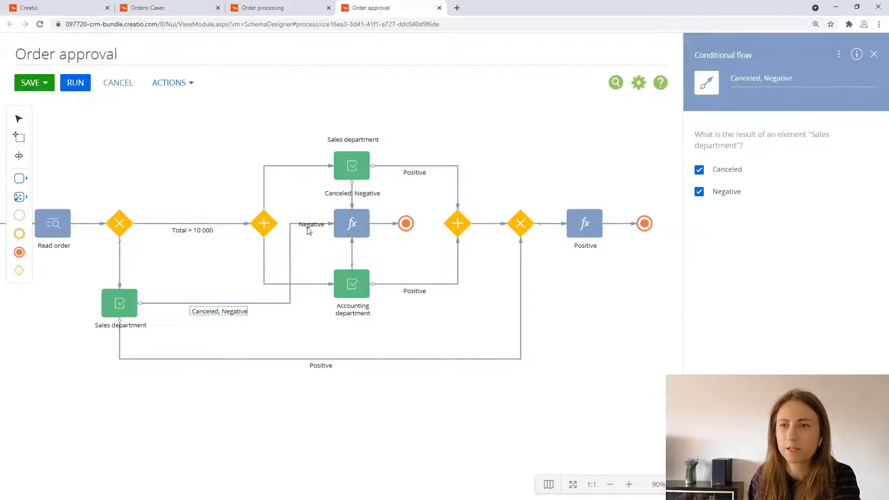
drag(309, 229, 328, 247)
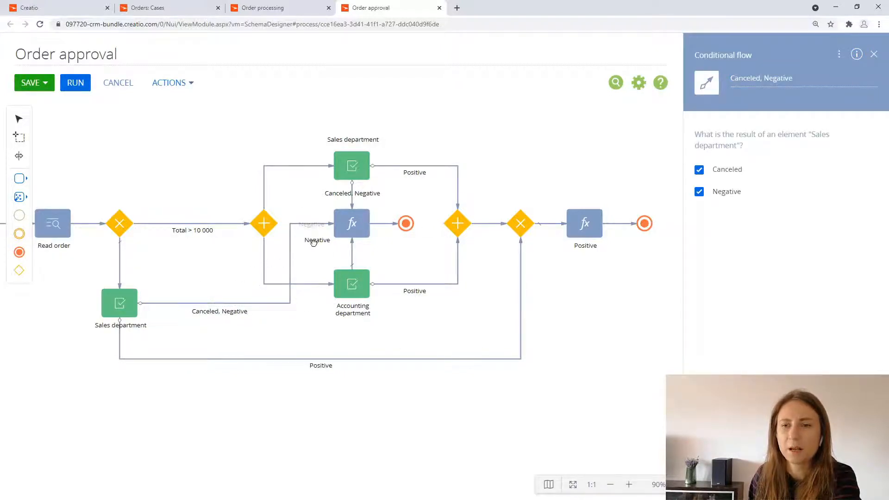
click(587, 341)
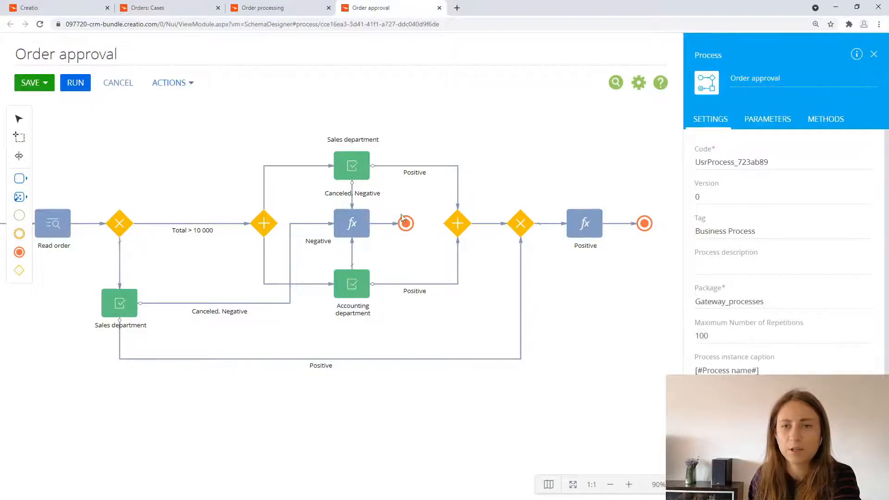
click(44, 83)
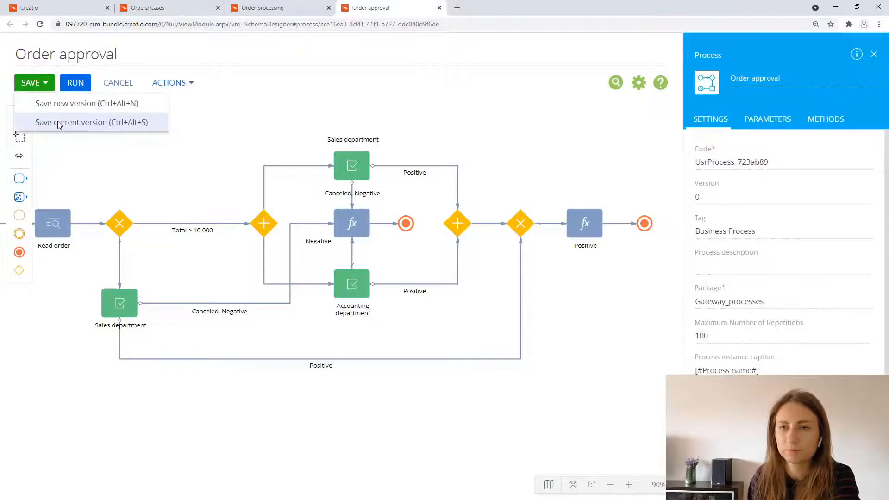
click(59, 122)
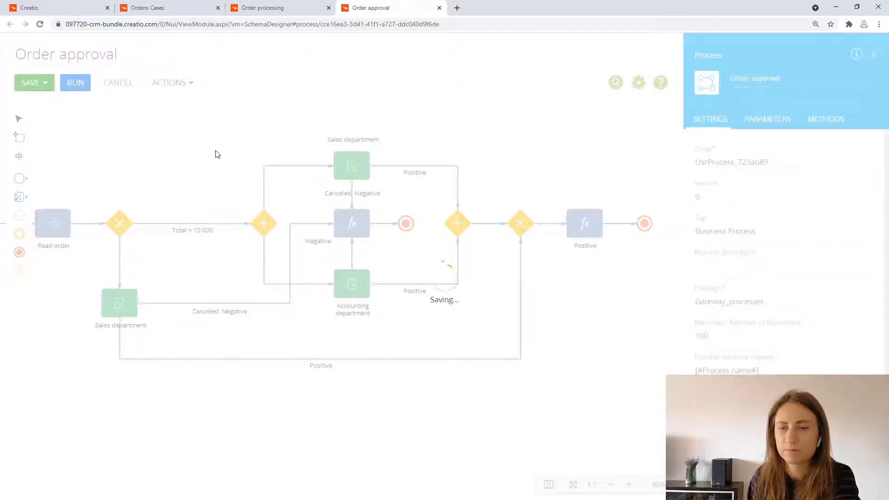
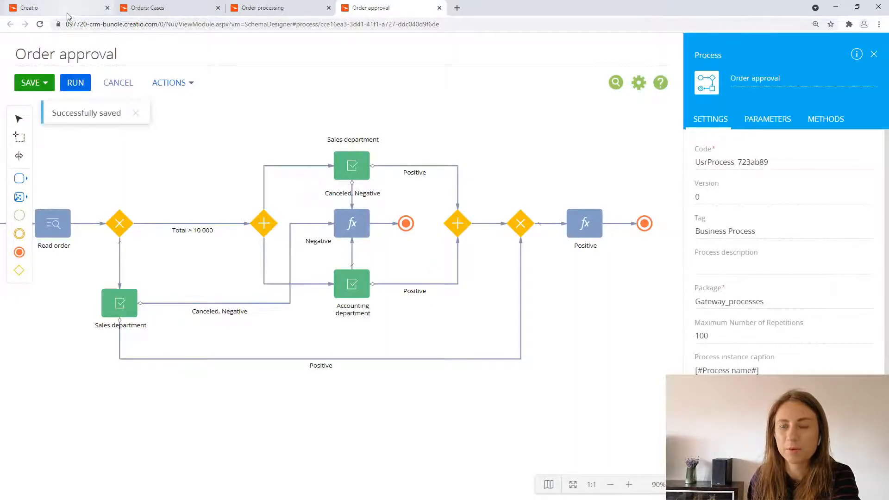
Step: Reload the Orders section and open the completed Alpha Business order with a total of 4,800.00
click(69, 8)
scroll(260, 139, down, 1)
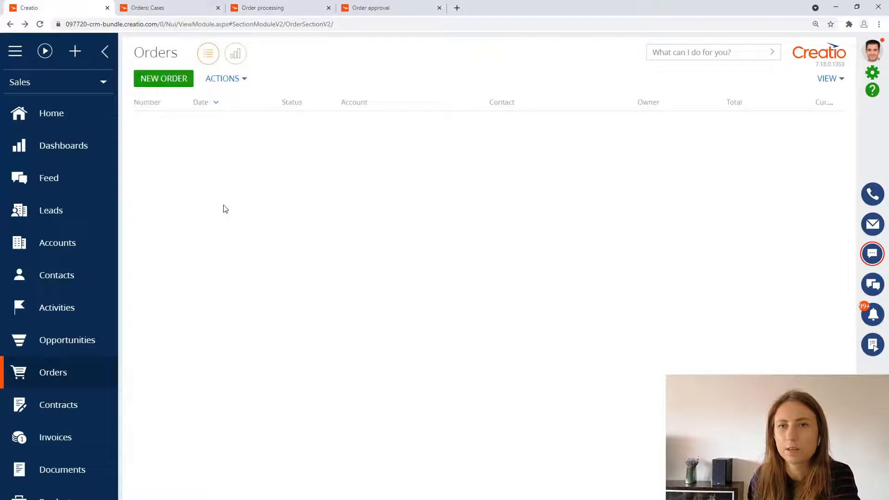
click(40, 24)
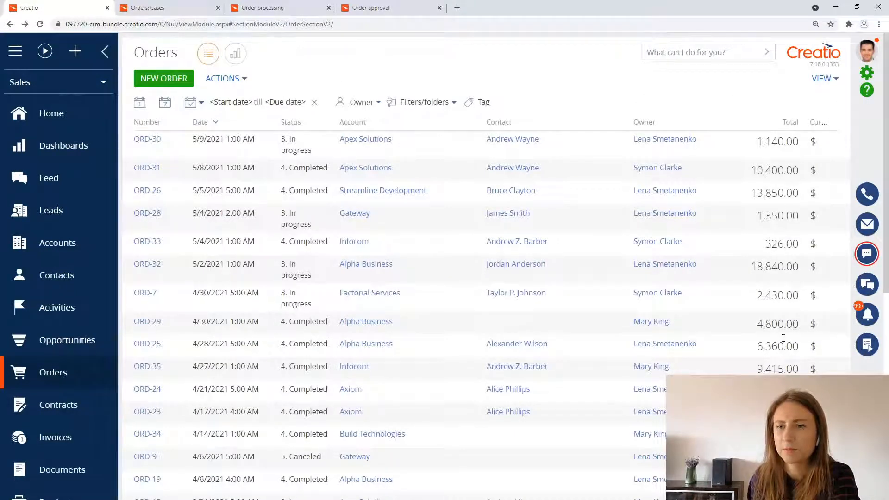
click(435, 330)
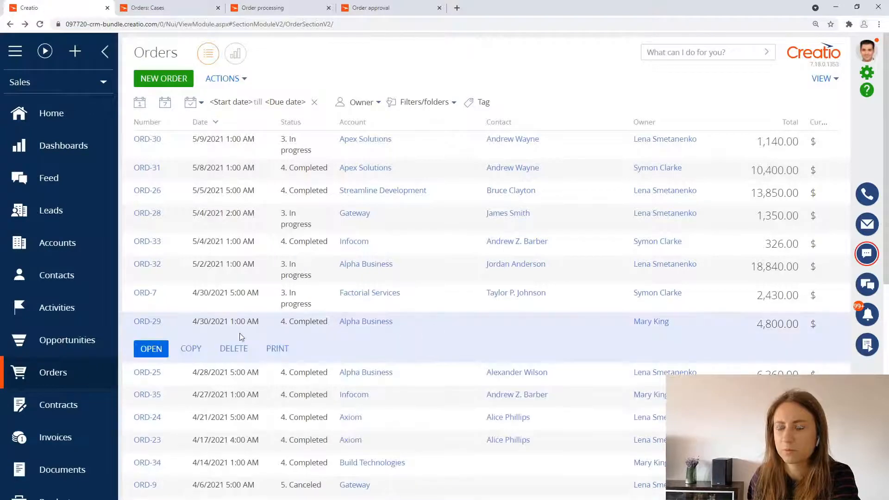
click(163, 348)
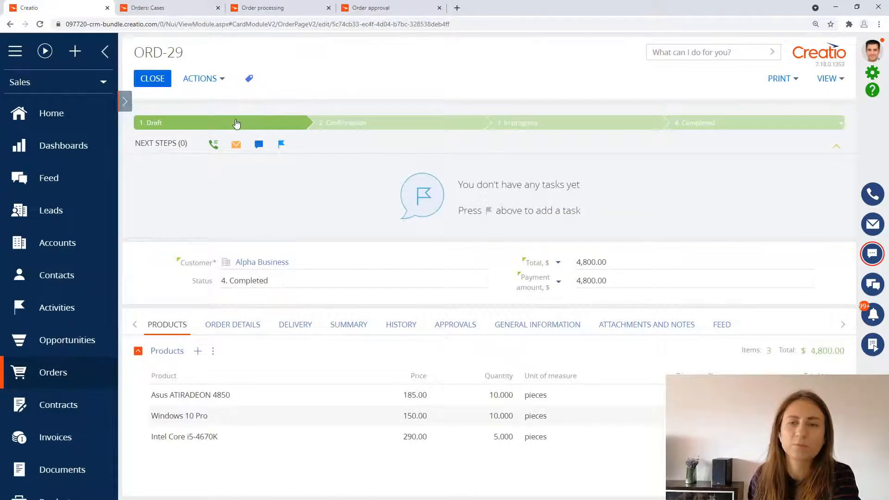
Step: Set the order back to Draft, advance it to Confirmation, and approve the resulting Sales Department approval
click(236, 123)
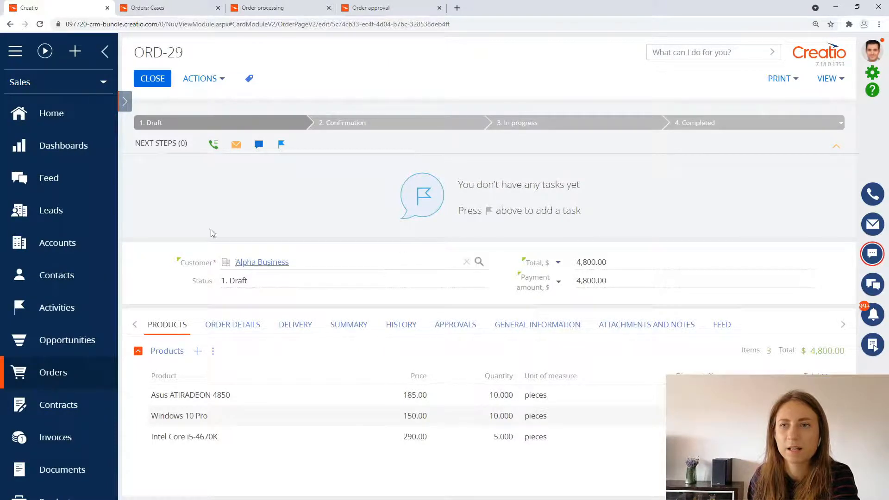
click(339, 123)
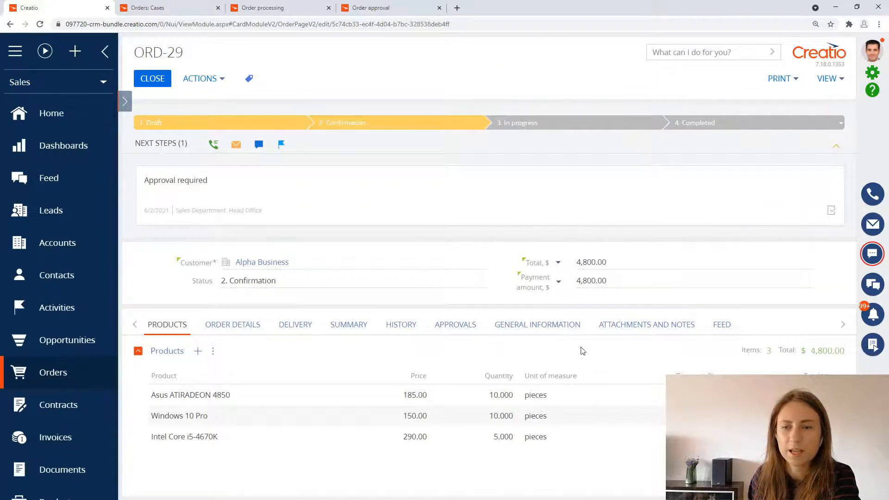
click(463, 319)
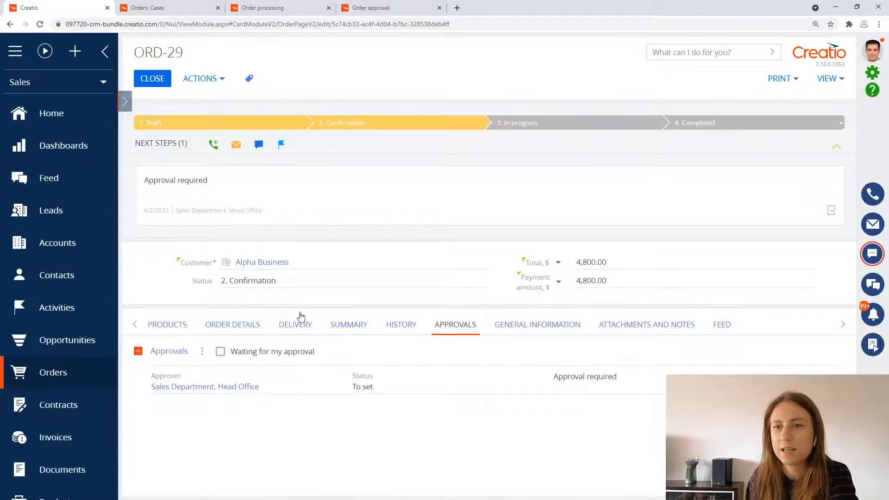
mouse_move(218, 217)
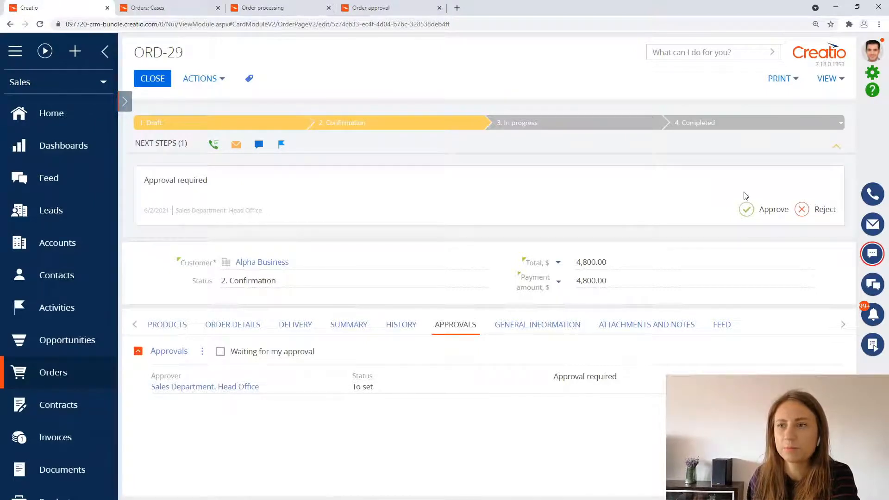
click(749, 214)
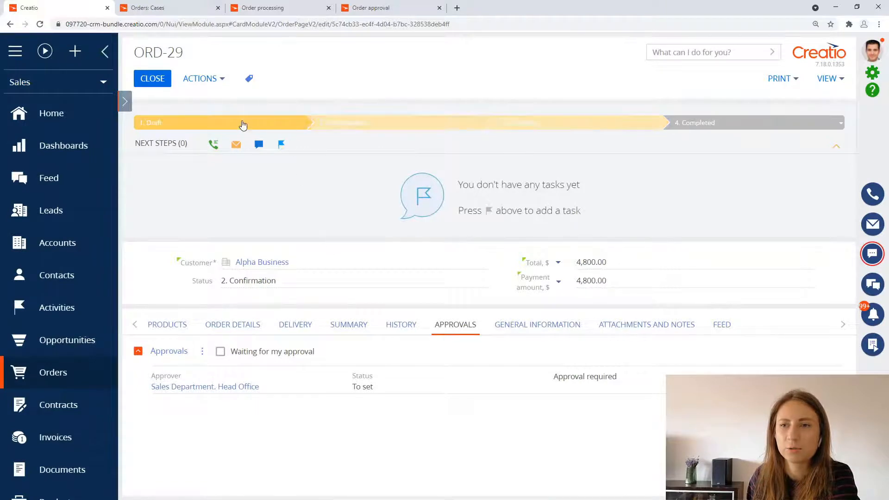
Step: Return the order to Draft, advance it to Confirmation again, and reject the Sales Department approval
click(244, 123)
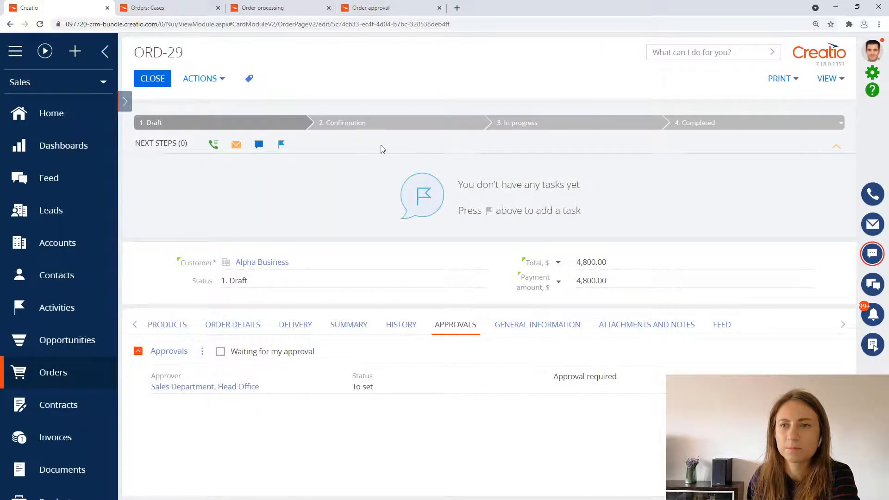
click(361, 124)
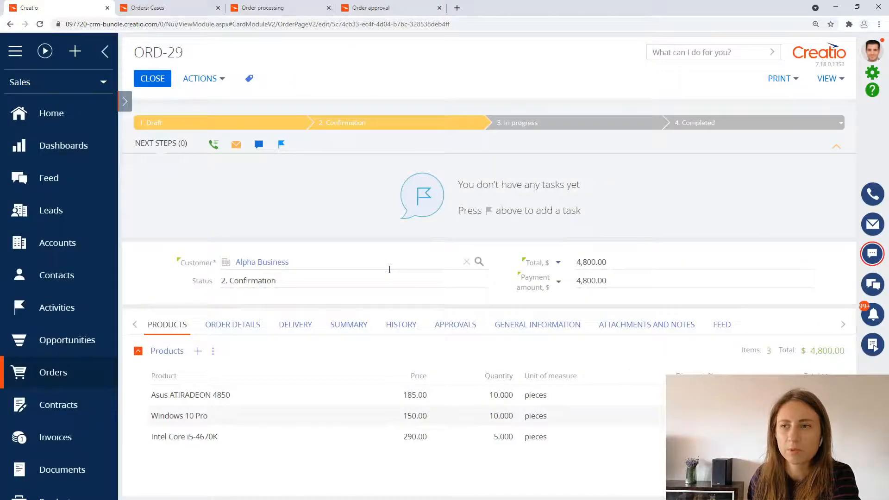
mouse_move(249, 193)
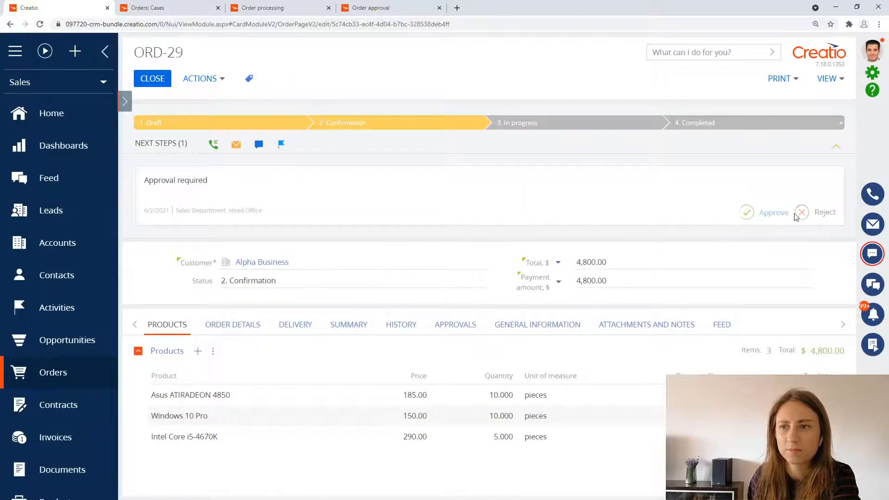
click(772, 211)
click(756, 284)
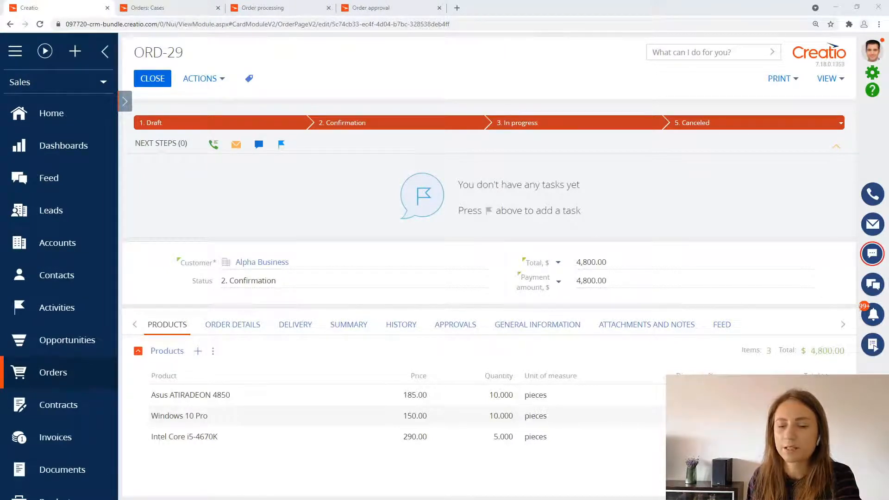
Step: Create a new business process from the process library and title it "Search for discounts"
click(872, 74)
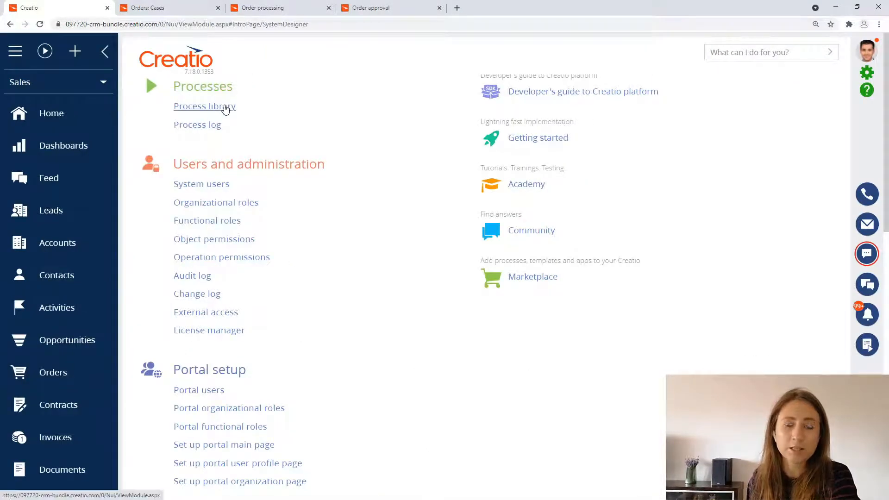
click(225, 109)
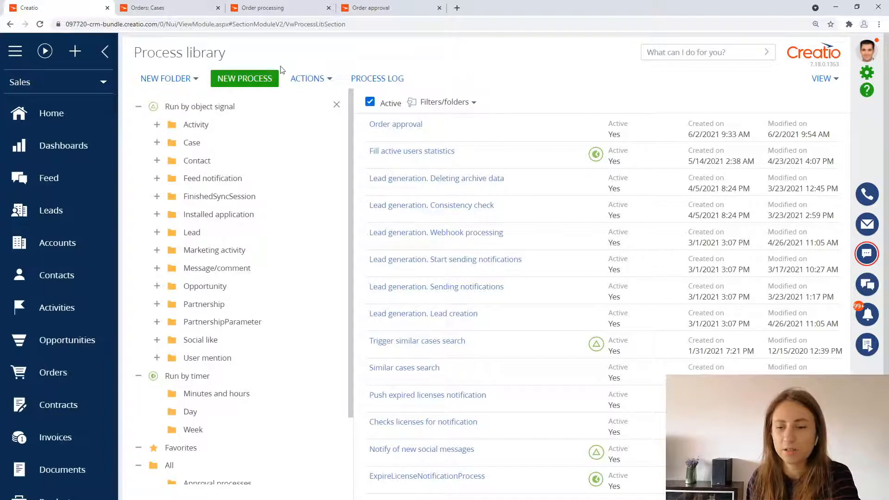
click(259, 83)
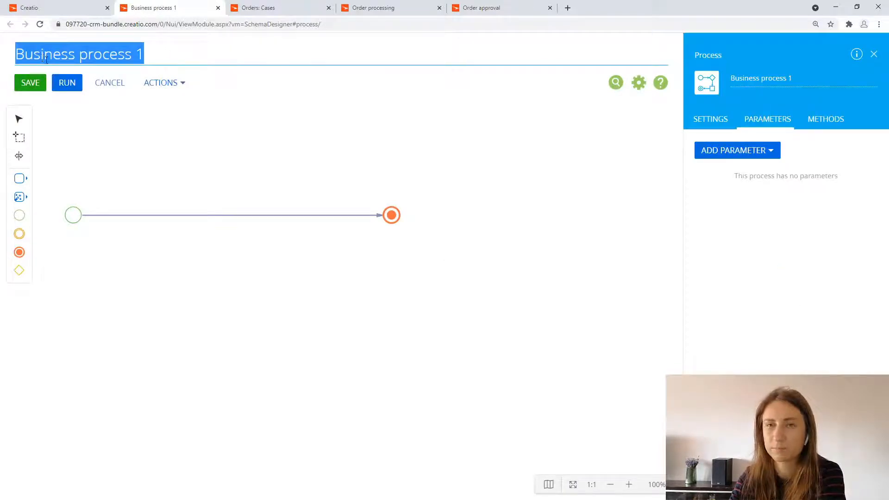
text(Search)
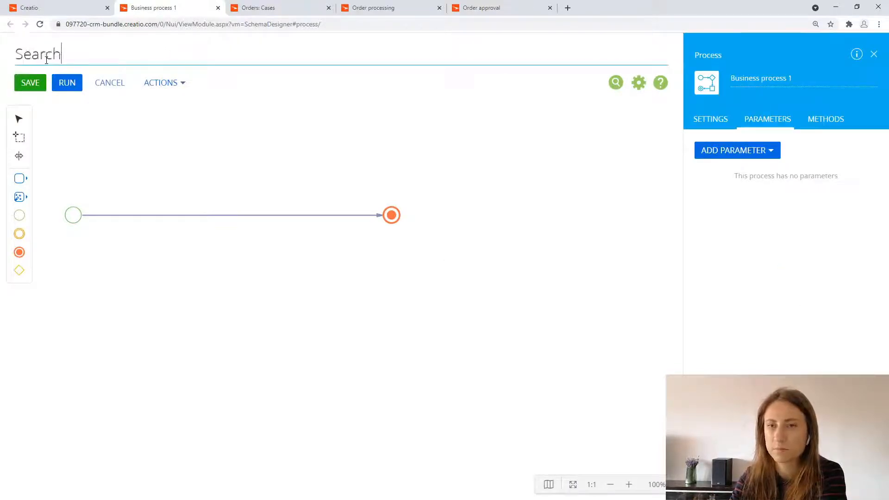
text( for disc)
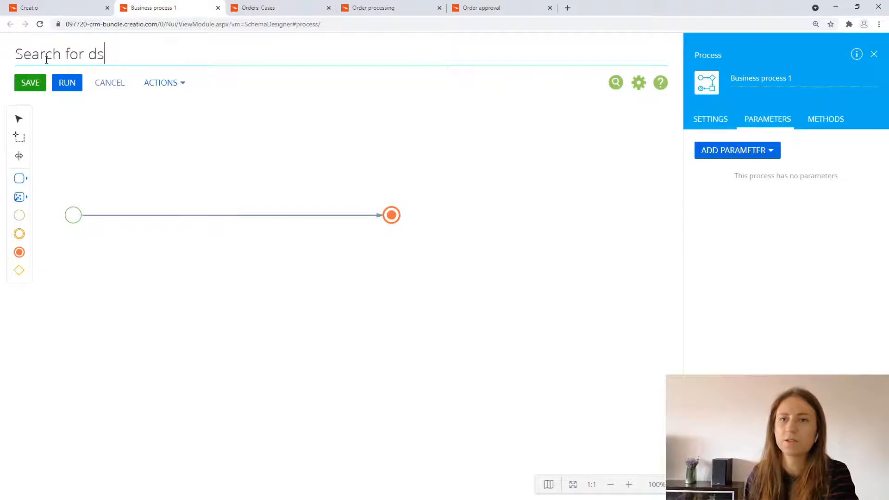
text(ounts)
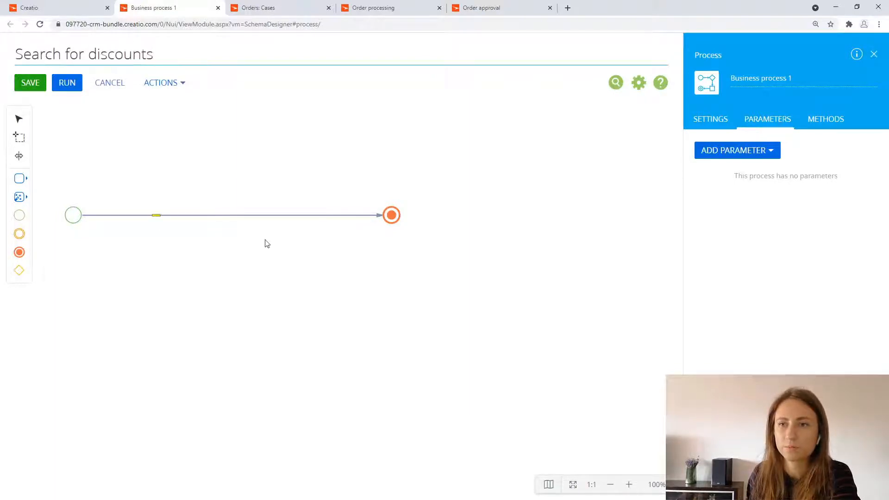
Step: Move the Terminate event farther from the start event and add a Read data element just after the start
drag(391, 216, 510, 215)
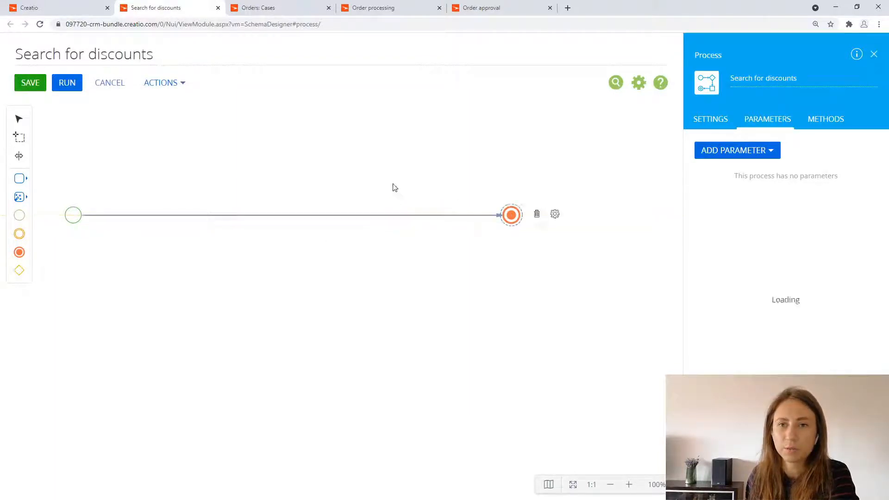
drag(393, 185, 437, 205)
click(19, 197)
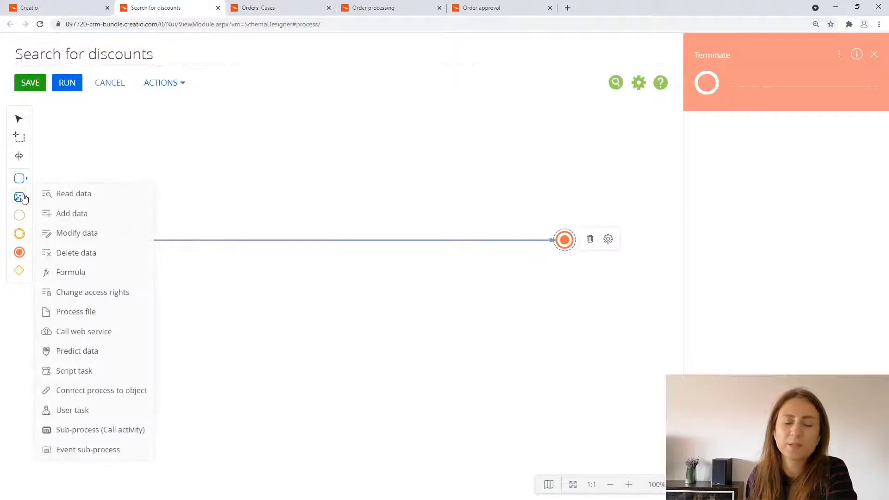
drag(71, 193, 208, 242)
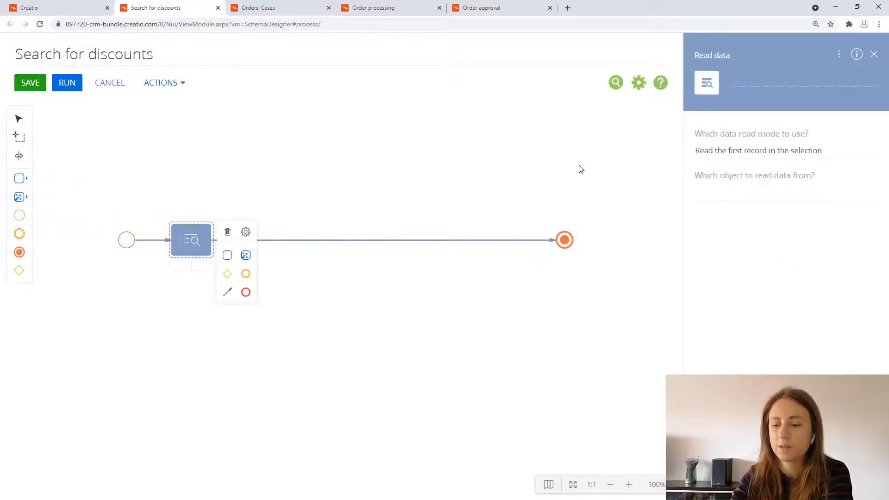
click(744, 82)
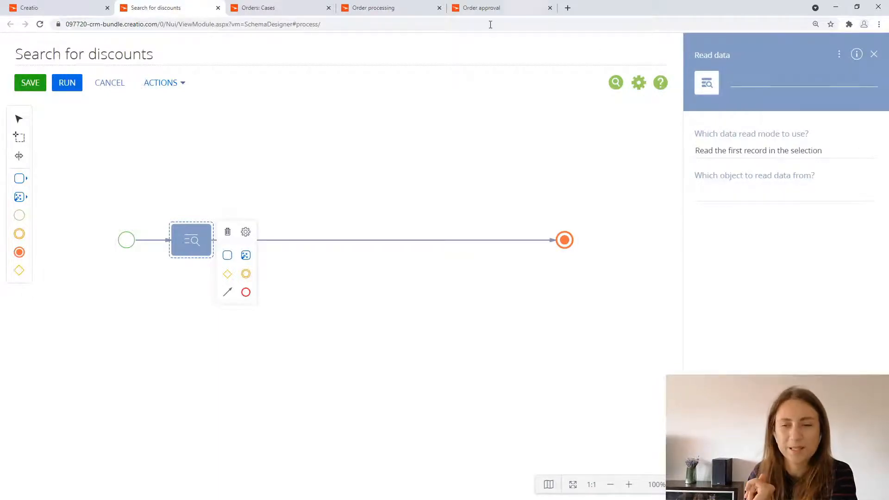
Step: Add a process parameter of the Unique identifier type and title it "OrderId"
click(526, 151)
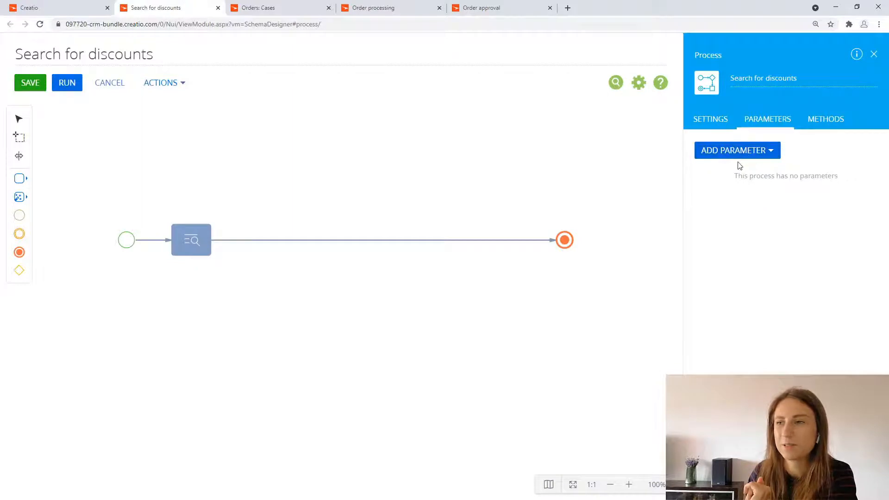
click(758, 158)
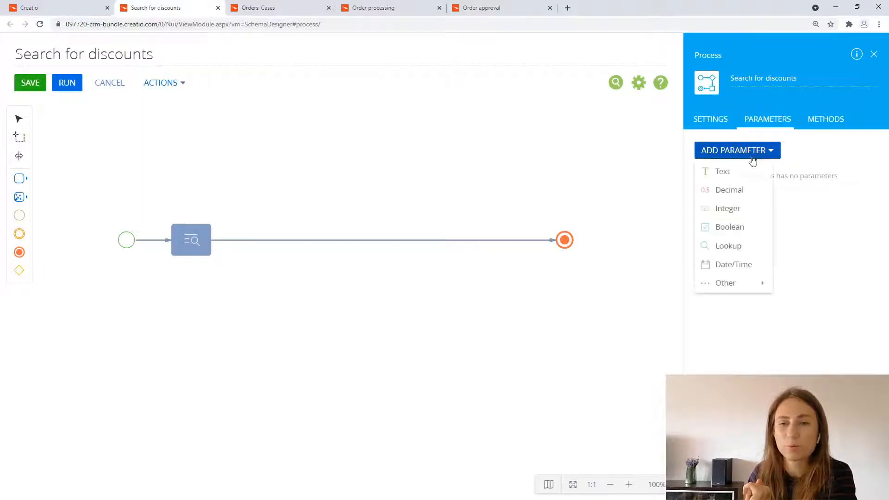
mouse_move(743, 283)
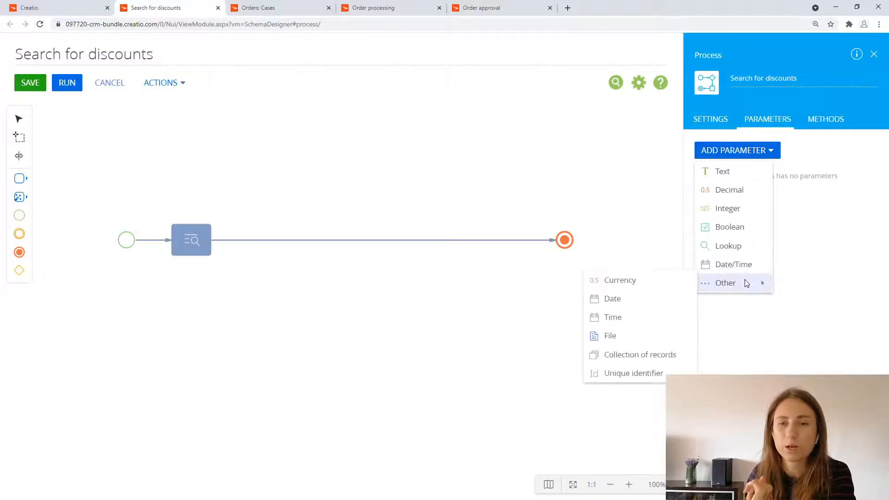
click(651, 373)
drag(750, 199, 690, 202)
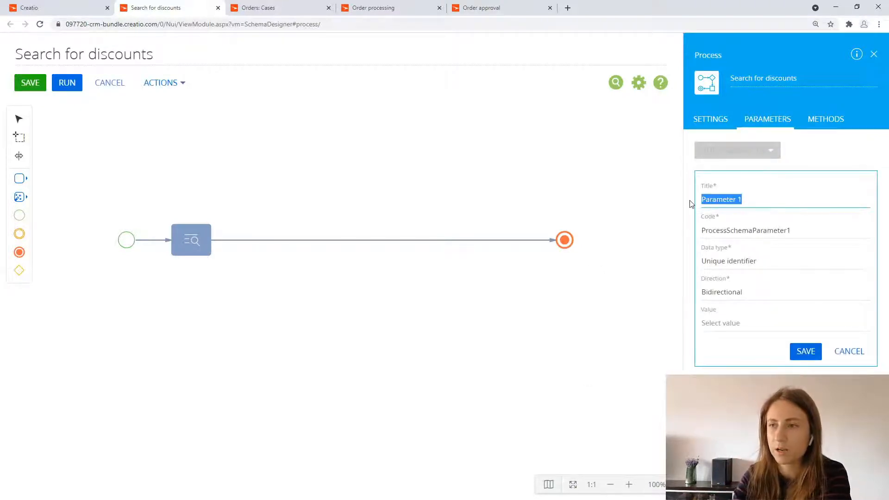
text(OrderId)
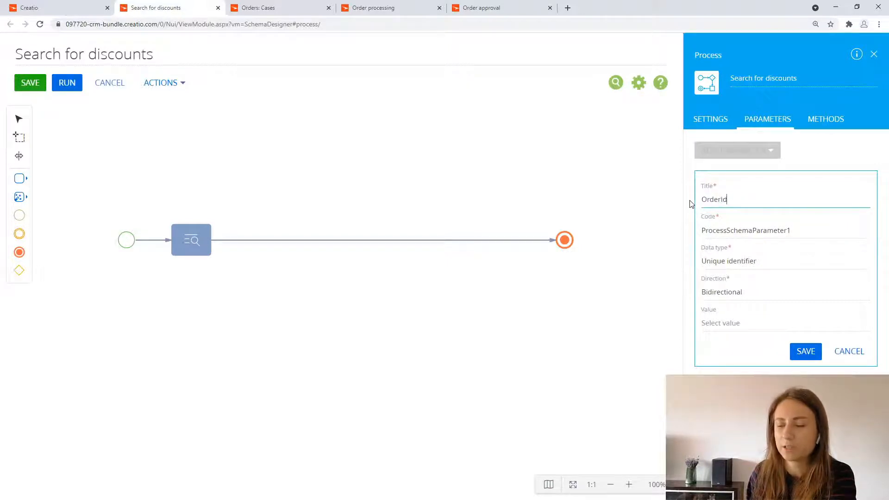
Step: Copy the parameter title "OrderId" into its code, set the direction to Input, and save the parameter
drag(726, 199, 684, 210)
key(ctrl+c)
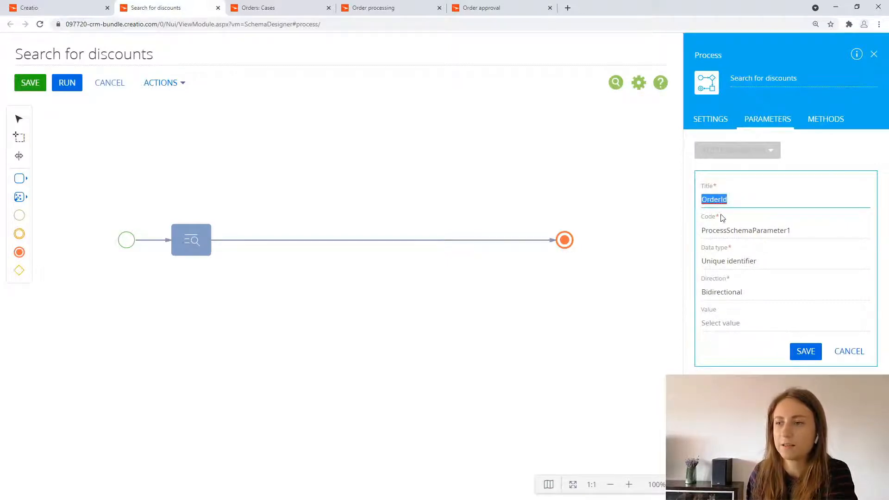
double_click(779, 230)
key(ctrl+v)
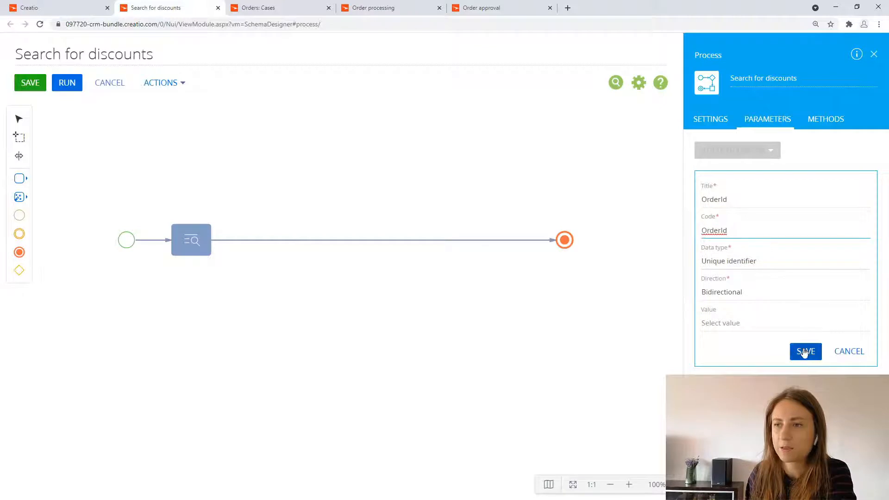
click(760, 291)
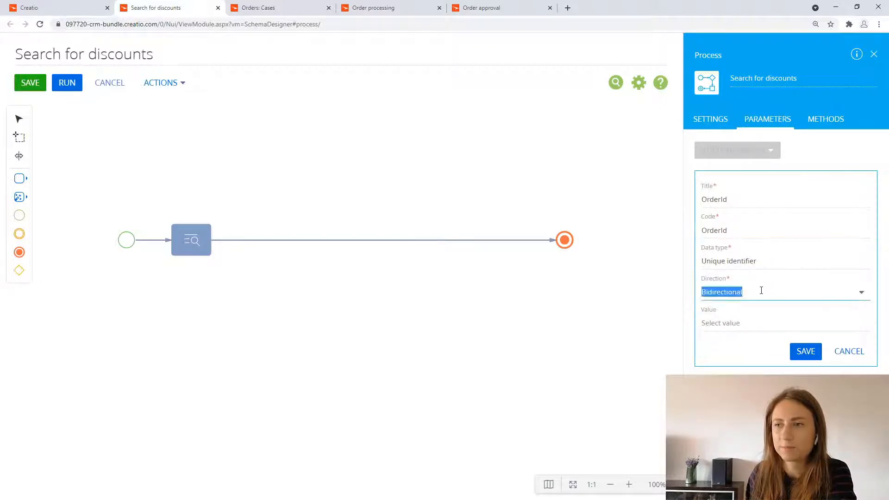
click(756, 313)
click(804, 351)
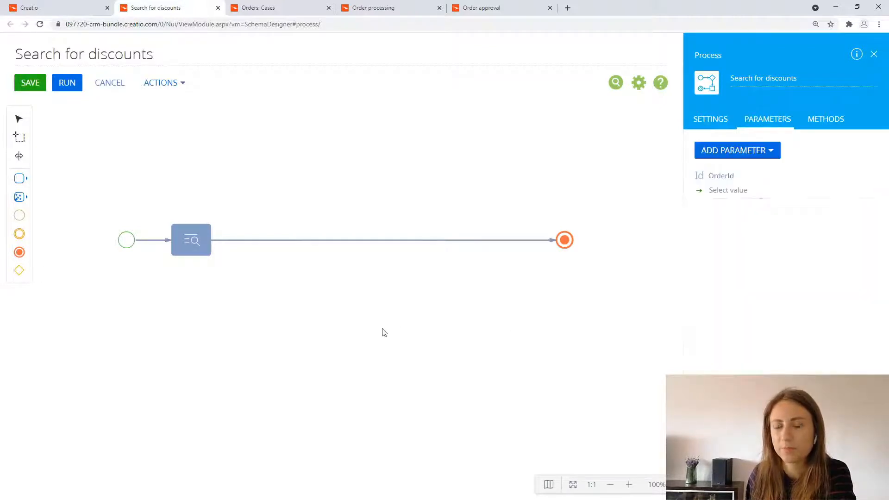
Step: Name the Read data element after the start event "Read order"
click(203, 248)
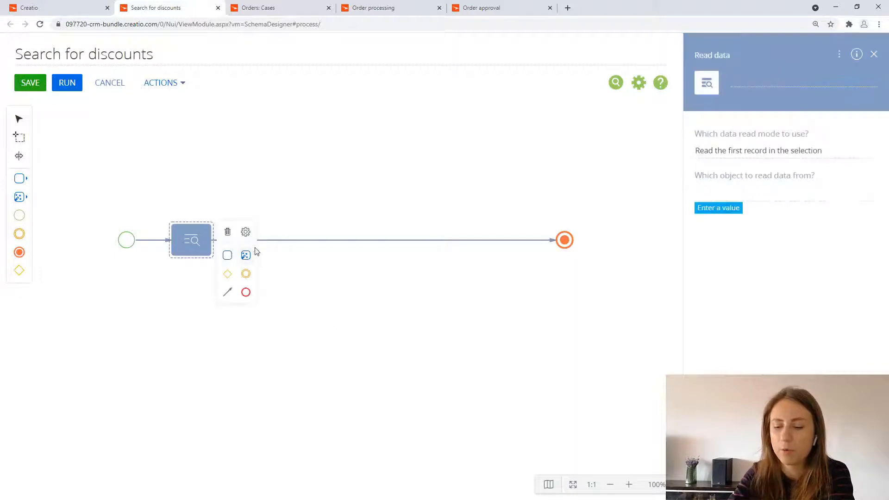
click(737, 81)
text(R)
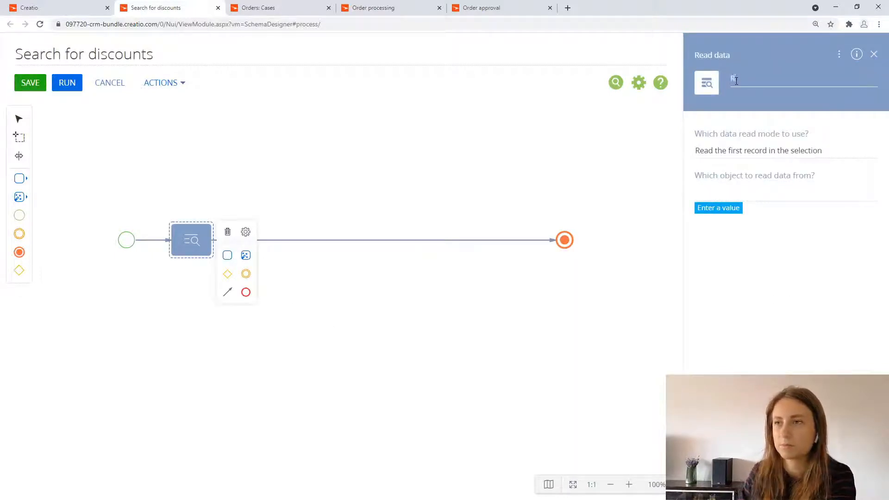
text(ead order)
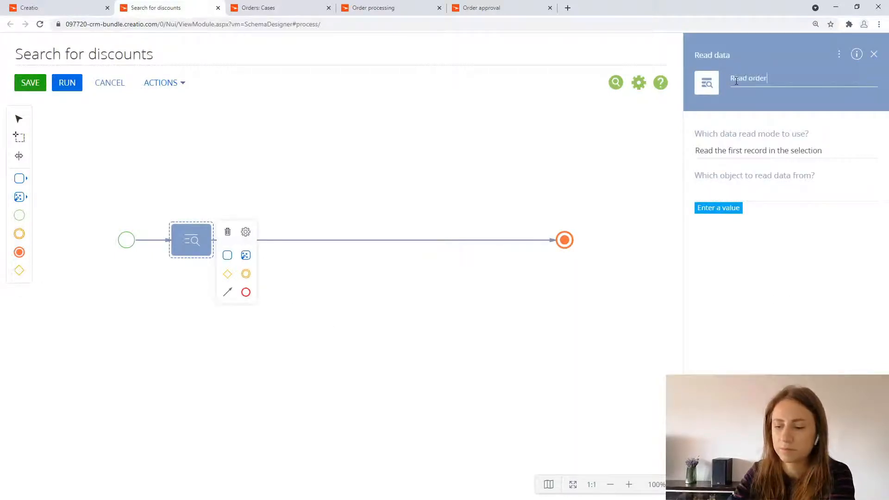
Step: Set the Read order element to read its data from the Order object
click(734, 190)
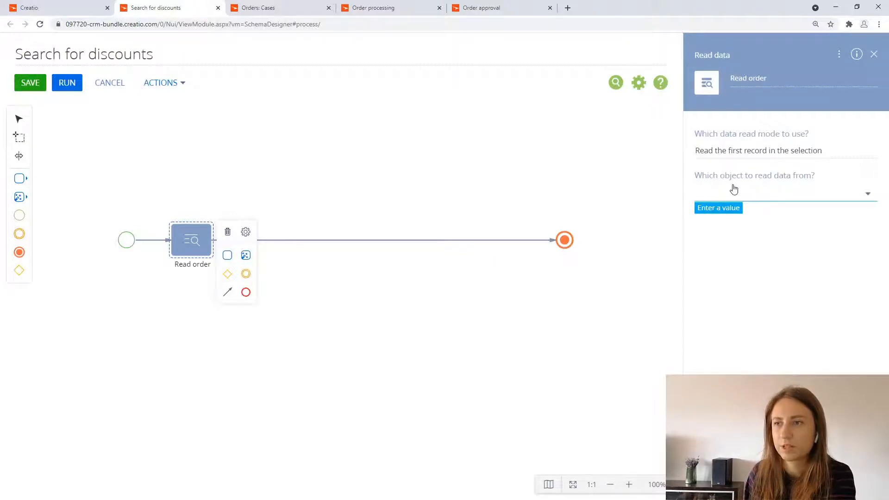
text(order)
click(728, 216)
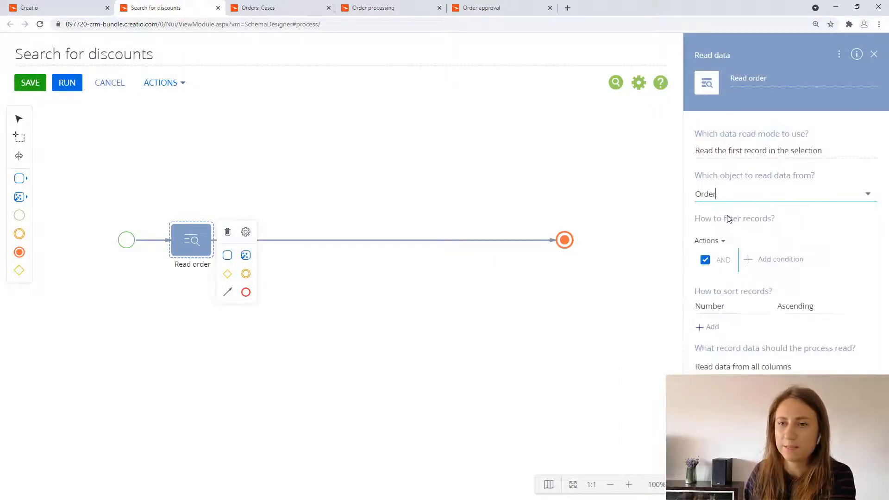
Step: Filter the records in Read order by the condition that Id equals the OrderId process parameter
click(748, 260)
text(id)
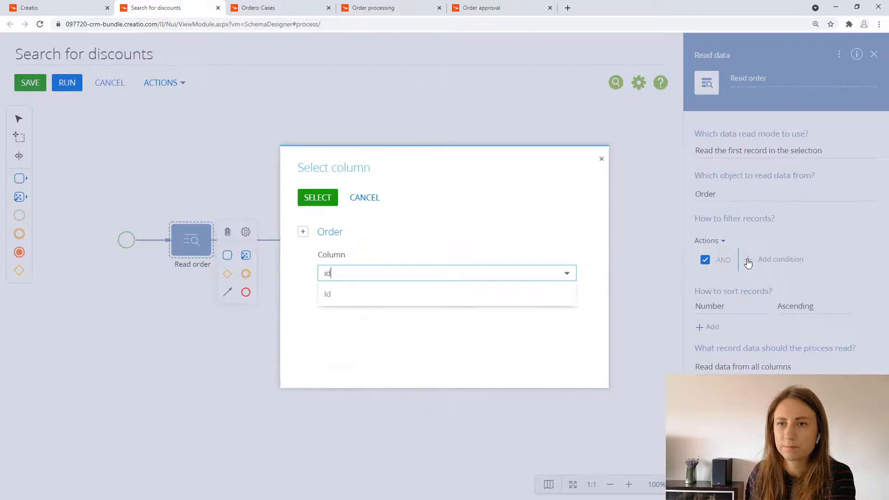
click(511, 303)
click(318, 197)
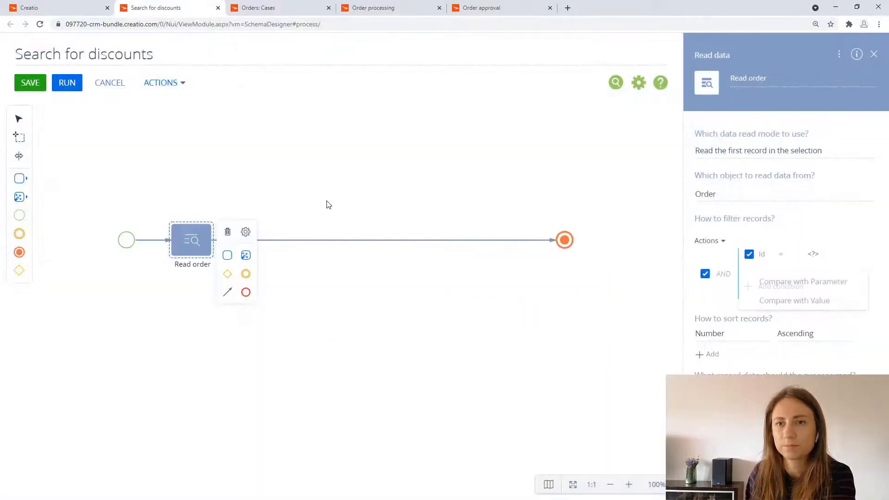
click(787, 280)
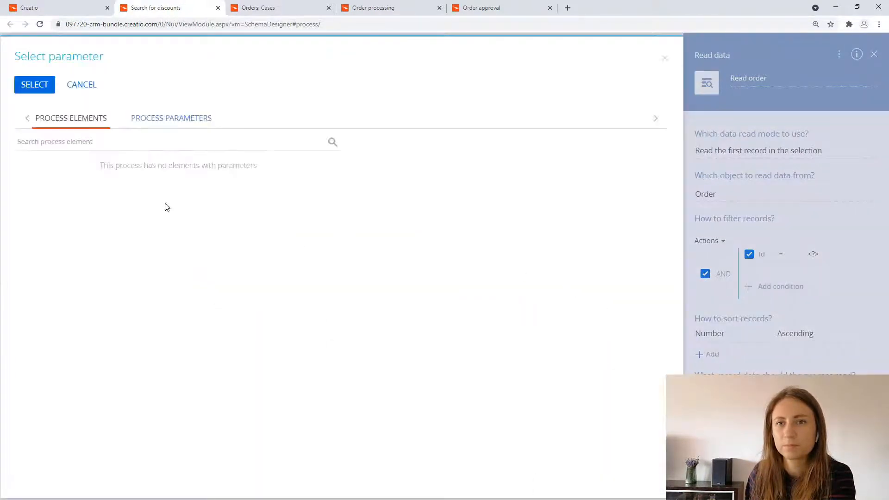
click(144, 122)
double_click(77, 152)
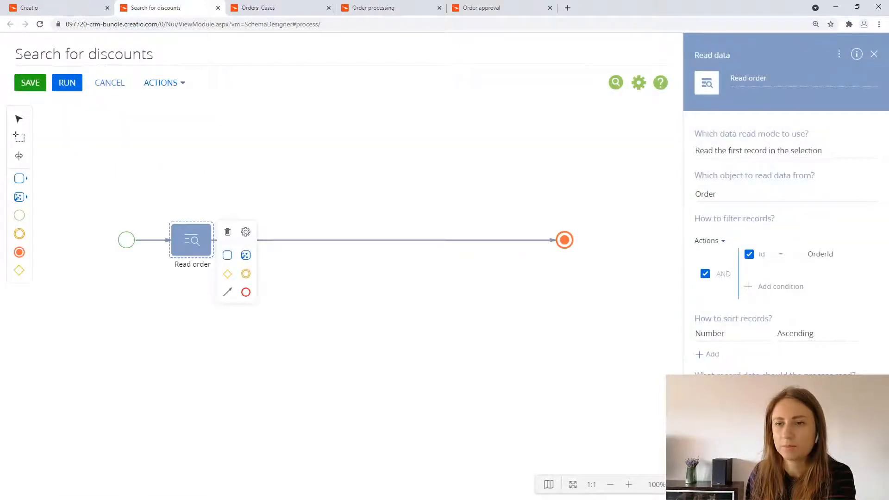
Step: Limit the columns that Read order reads to the Total column
scroll(320, 287, down, 5)
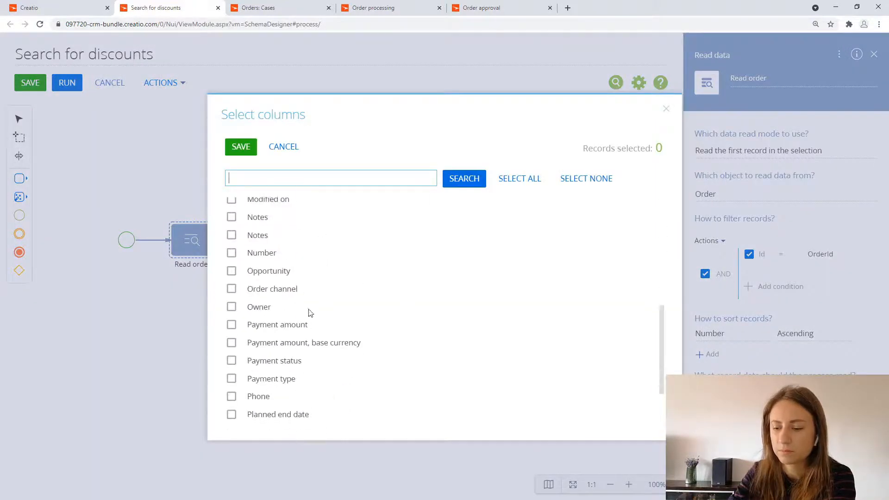
text(tota)
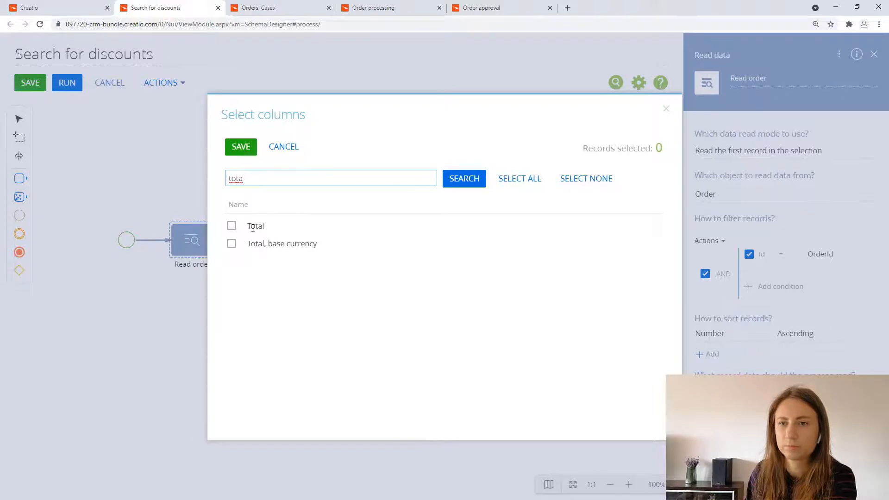
click(254, 226)
click(240, 146)
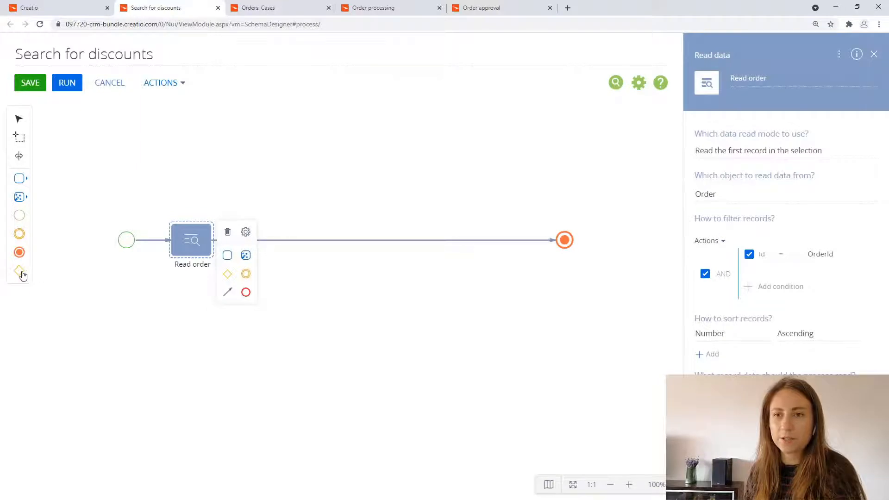
Step: Place an Inclusive gateway (OR) after Read order and delete the flow from it to the Terminate event
drag(20, 275, 291, 239)
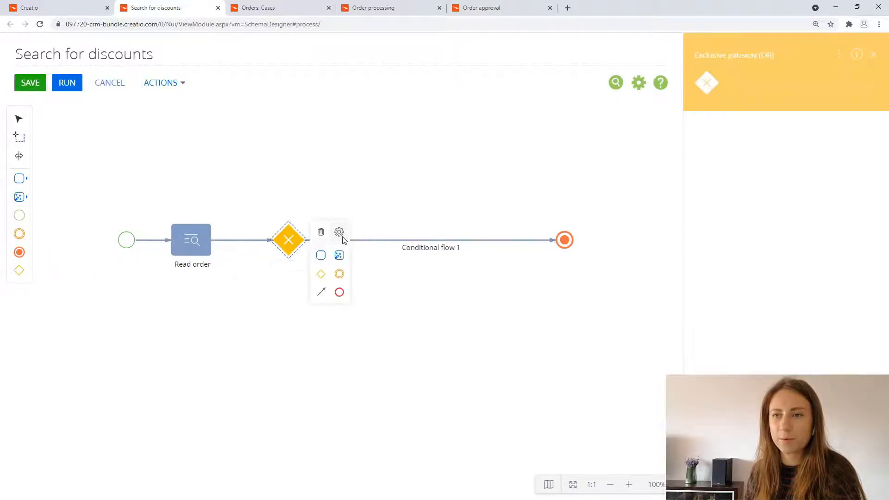
click(340, 234)
click(371, 252)
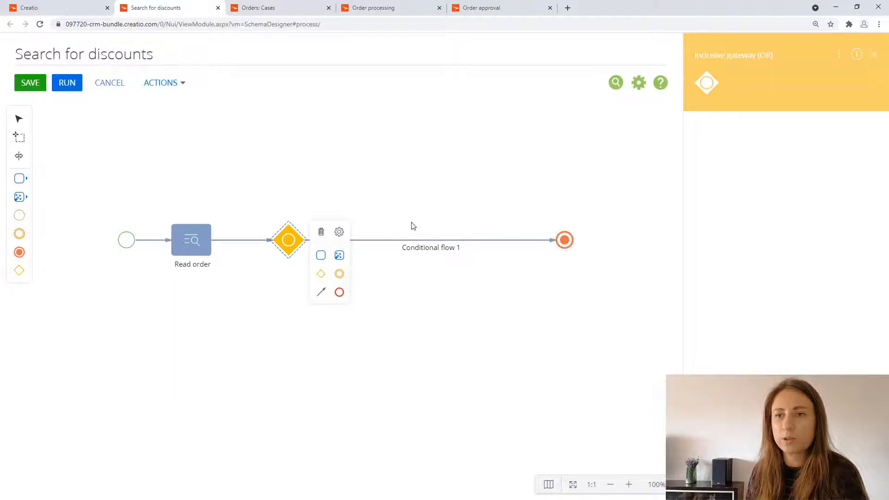
click(376, 241)
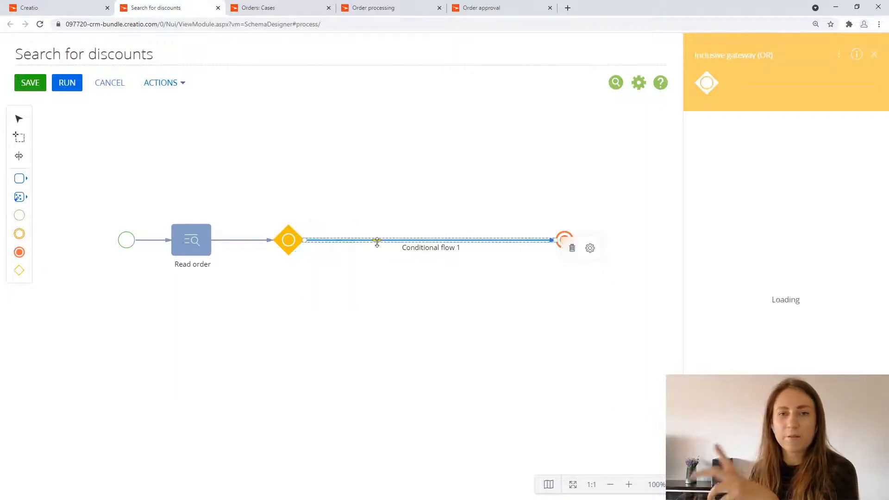
key(Delete)
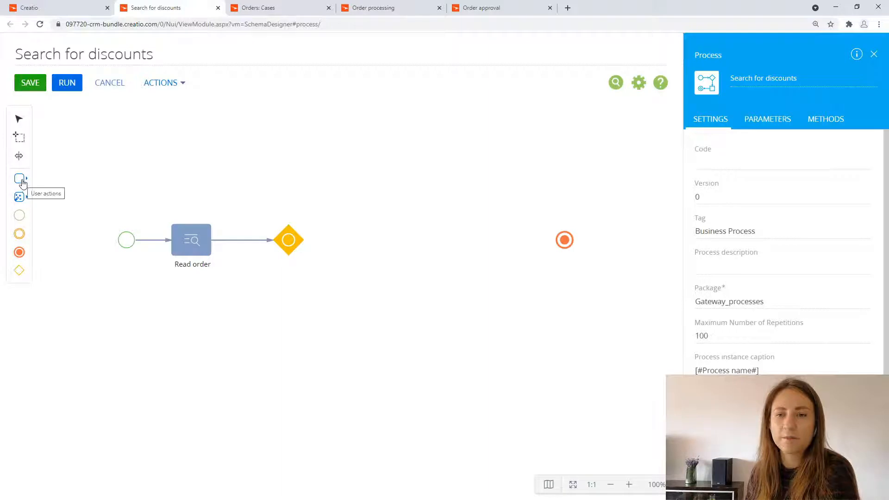
Step: Add an Open edit page element above and beyond the gateway and connect the gateway's upper corner to it
click(20, 181)
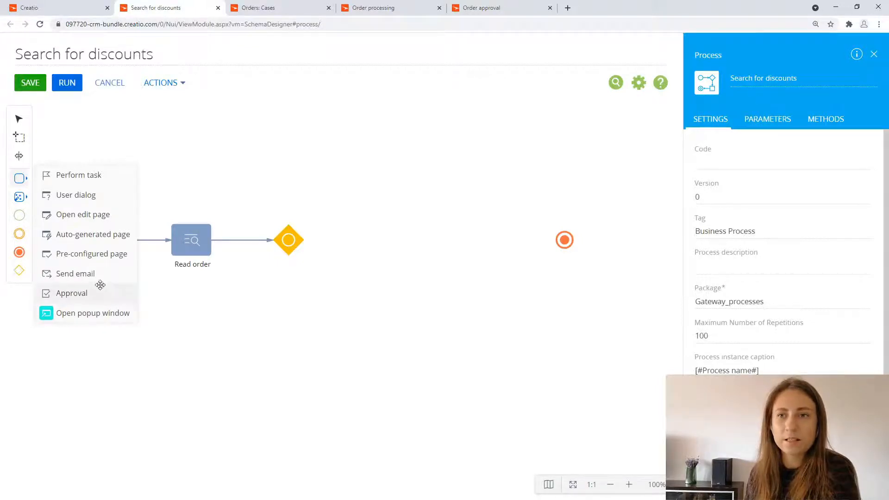
drag(111, 215, 373, 152)
click(287, 247)
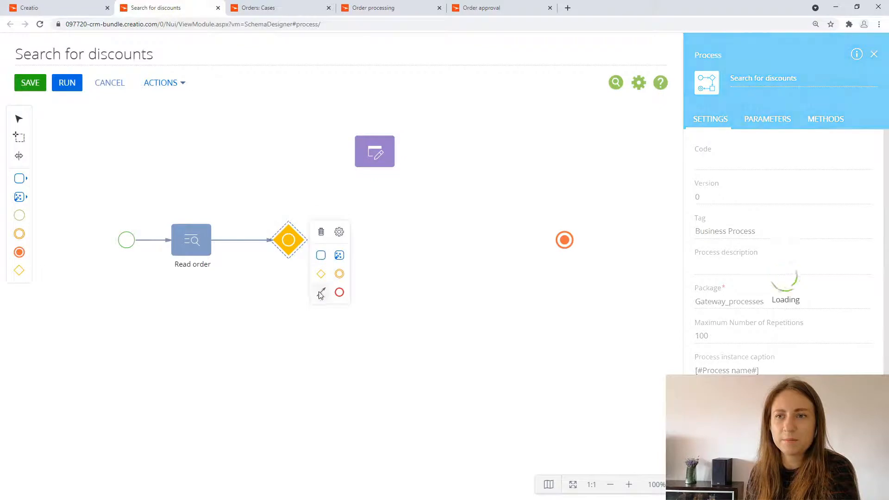
drag(321, 292, 366, 153)
drag(330, 220, 289, 216)
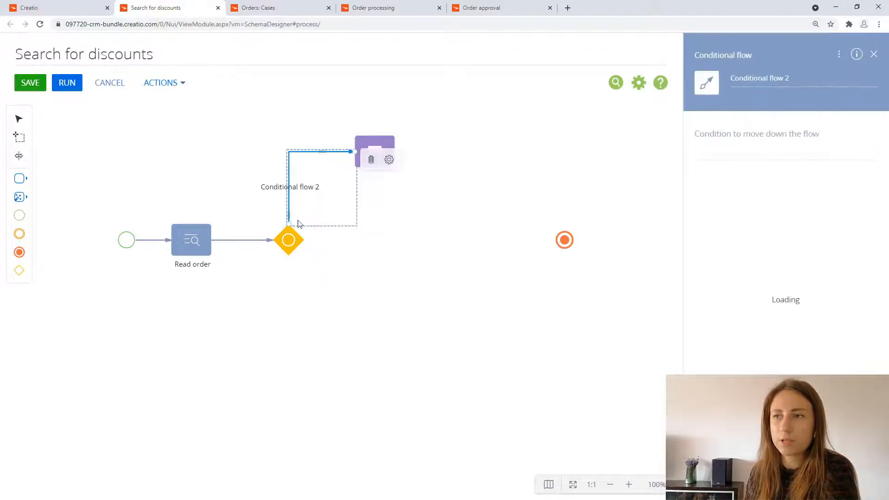
Step: Set the condition of the flow to the Open edit page element to Read order's Total > 10000
click(863, 154)
click(84, 179)
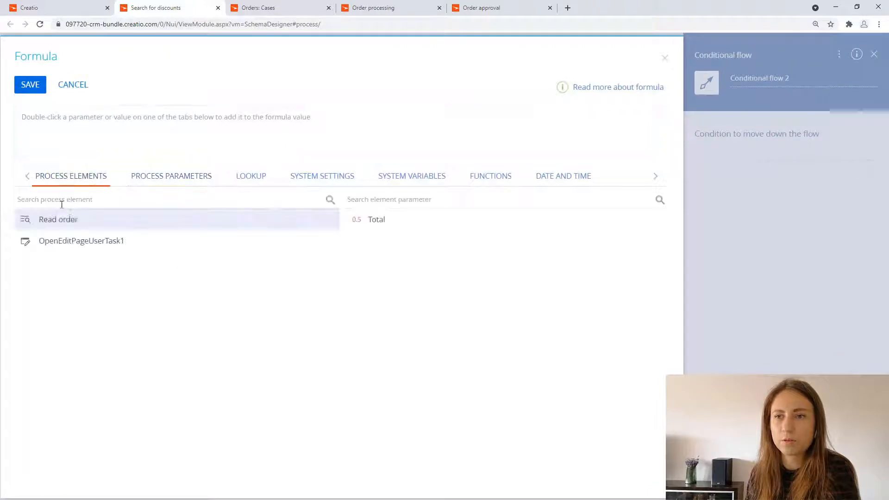
double_click(376, 220)
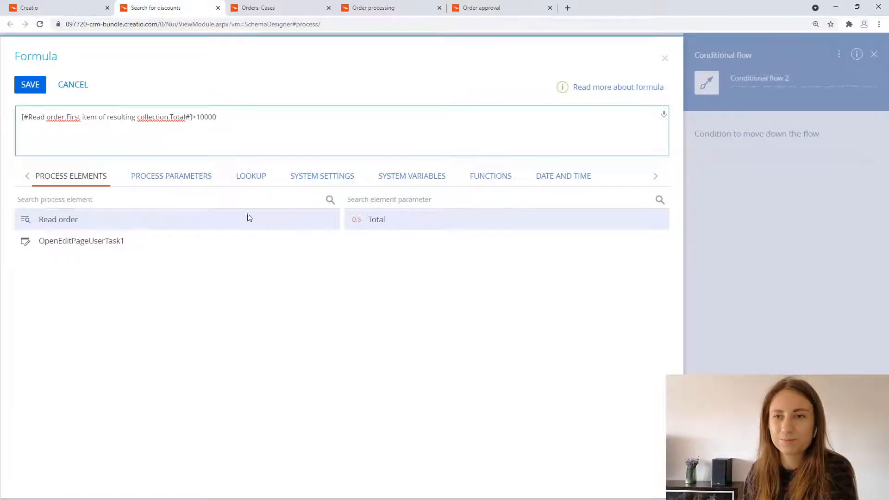
click(34, 88)
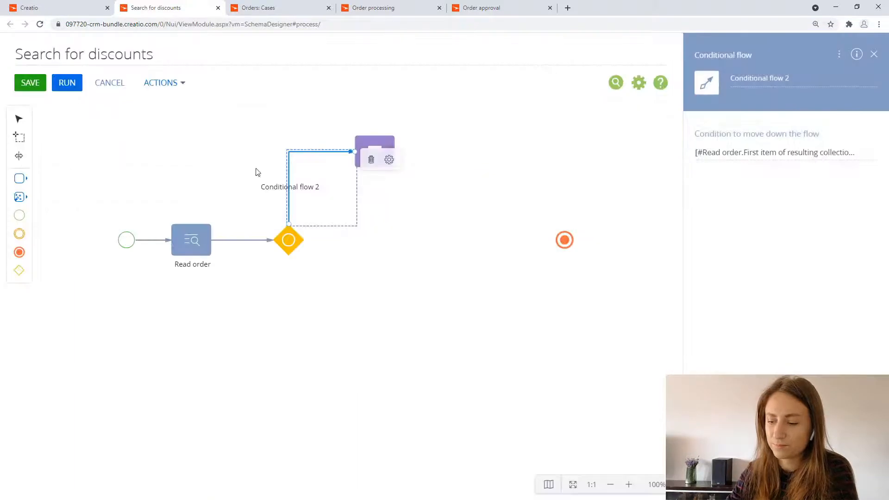
Step: Rename the conditional flow to the Open edit page element as "> 10 000"
drag(785, 78, 704, 74)
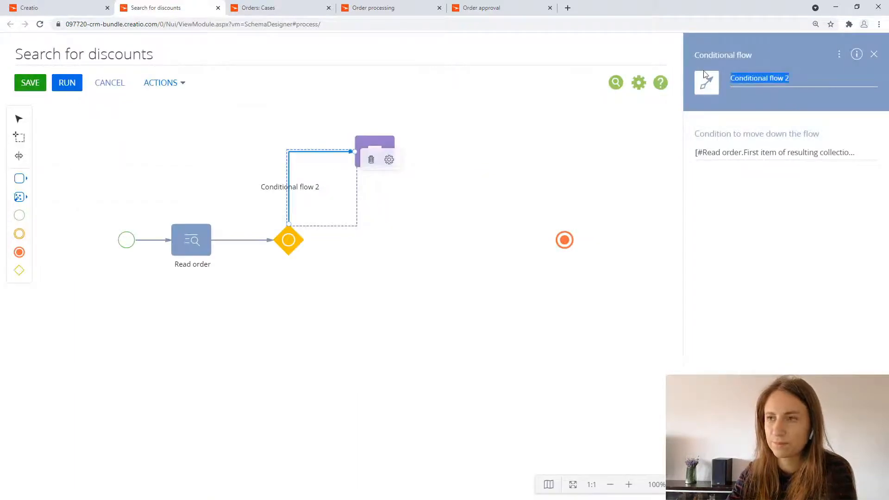
key(BackSpace)
text(> 10 000)
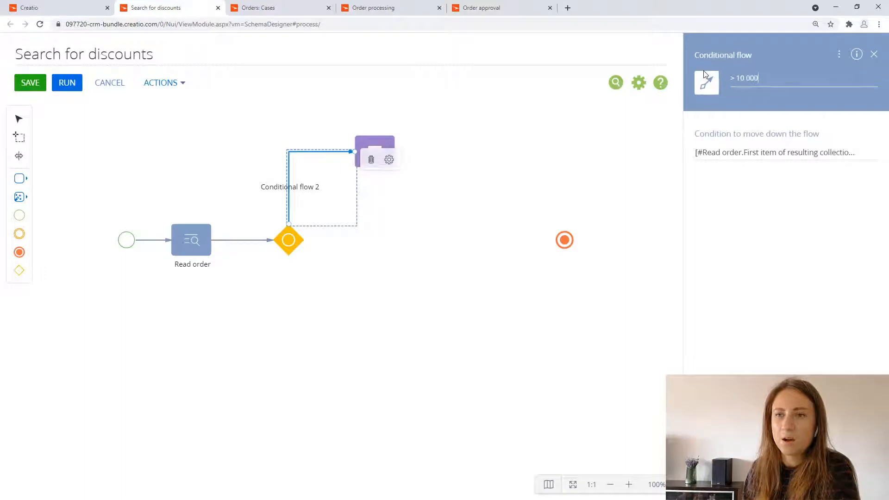
click(451, 179)
Step: Name the Open edit page element "Offer up to 15% discount" and make it open the Order page in Edit existing record mode
click(383, 154)
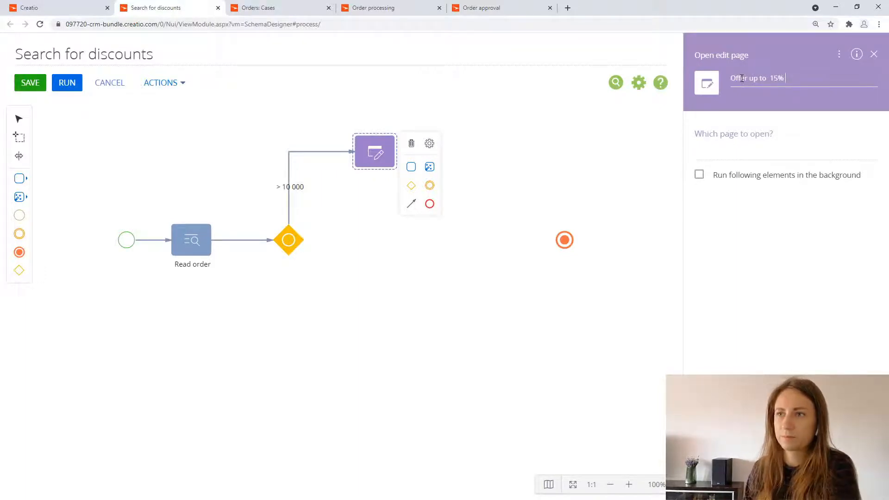
text(nt)
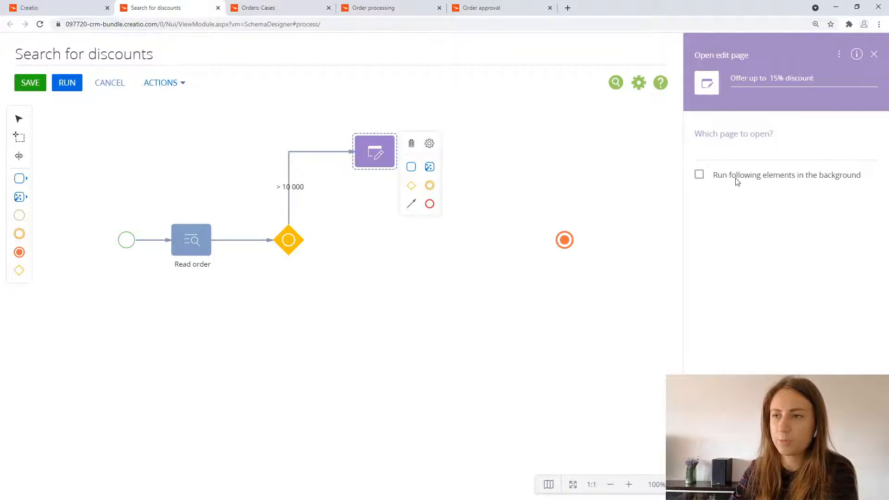
click(732, 147)
text(orde)
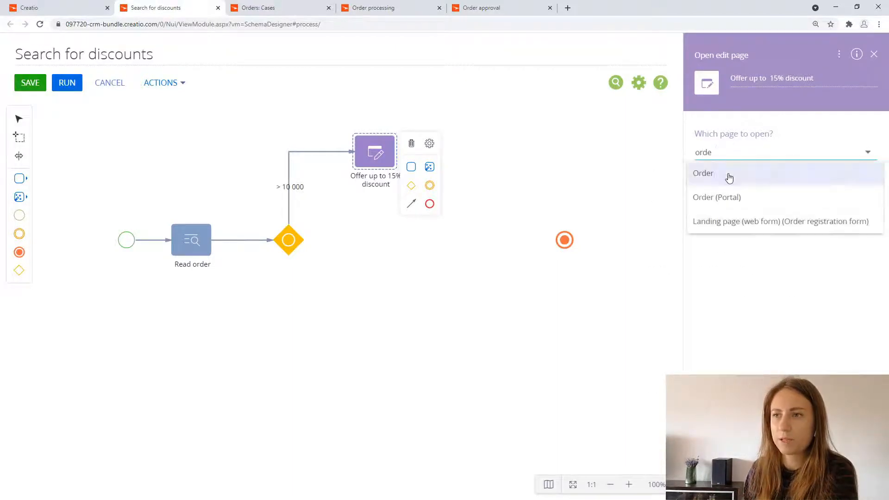
click(729, 178)
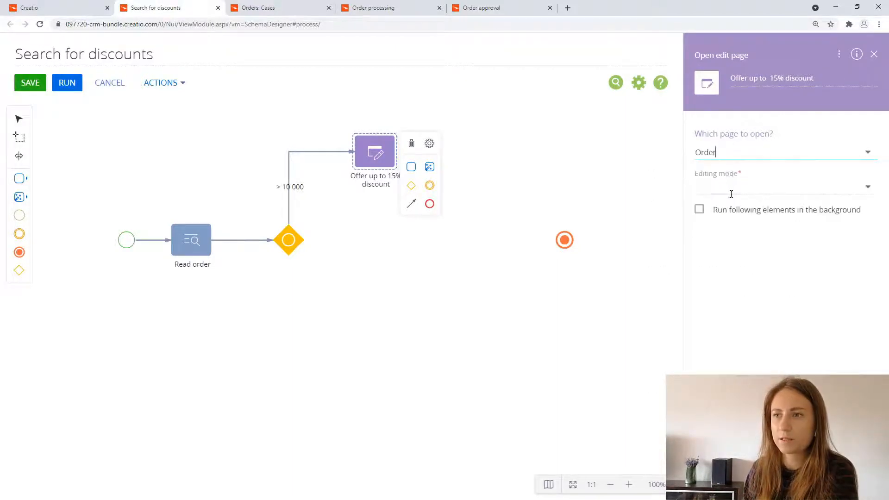
click(731, 189)
click(748, 232)
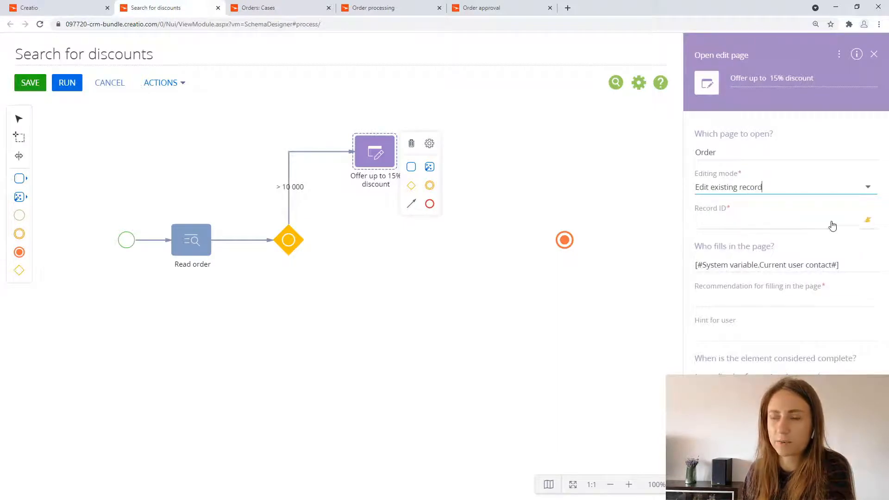
Step: Map the Record ID of "Offer up to 15% discount" to the OrderId process parameter
click(868, 224)
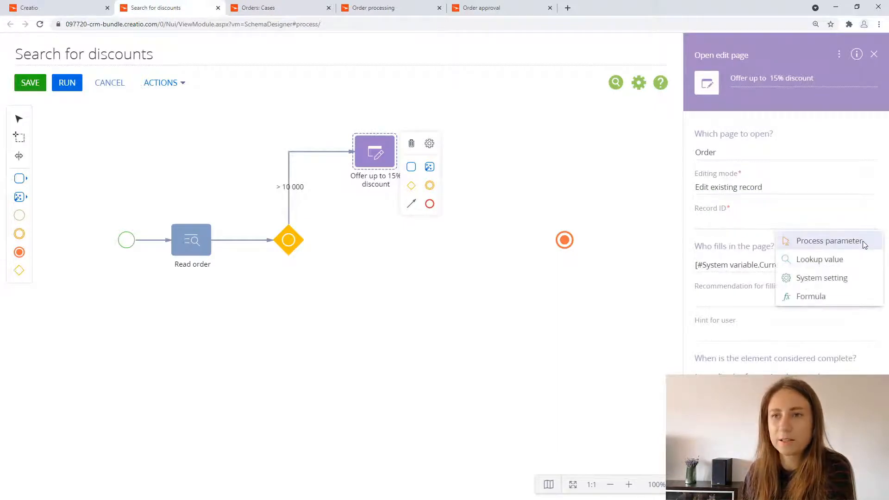
click(828, 241)
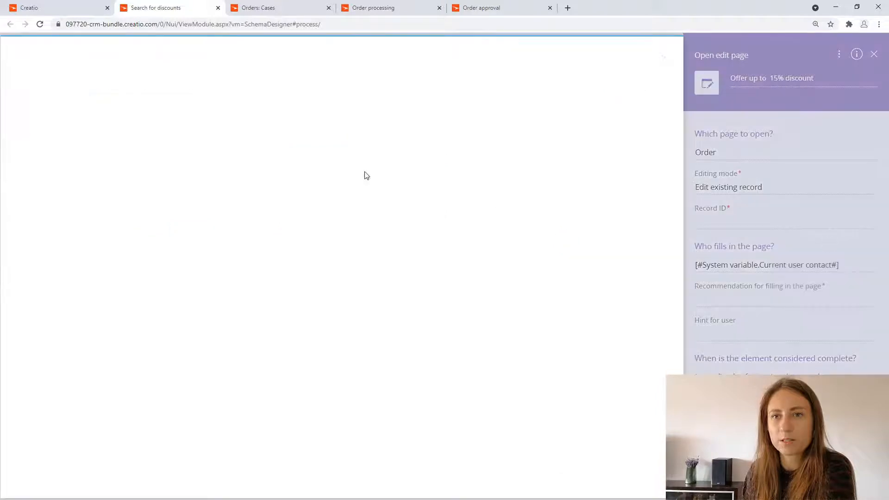
click(170, 120)
click(128, 147)
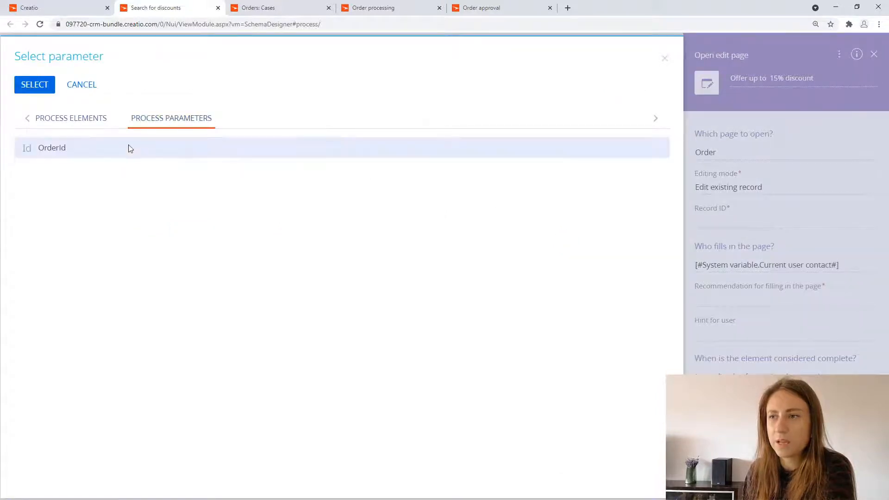
click(36, 87)
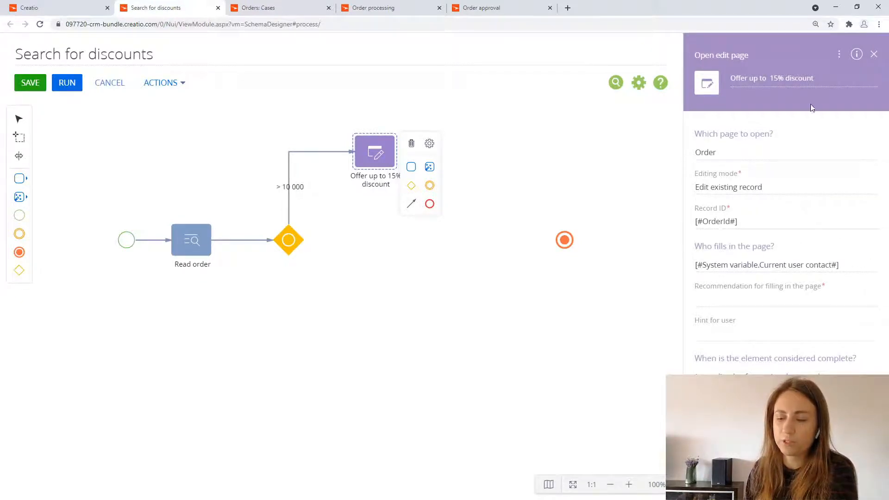
Step: Copy the element's name "Offer up to 15% discount" into its recommendation for filling in the page
drag(815, 78, 764, 101)
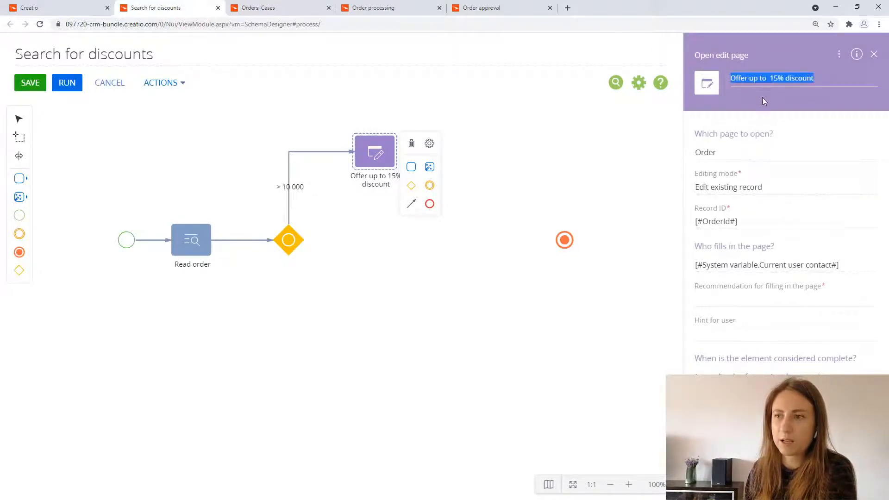
key(ctrl+c)
click(741, 292)
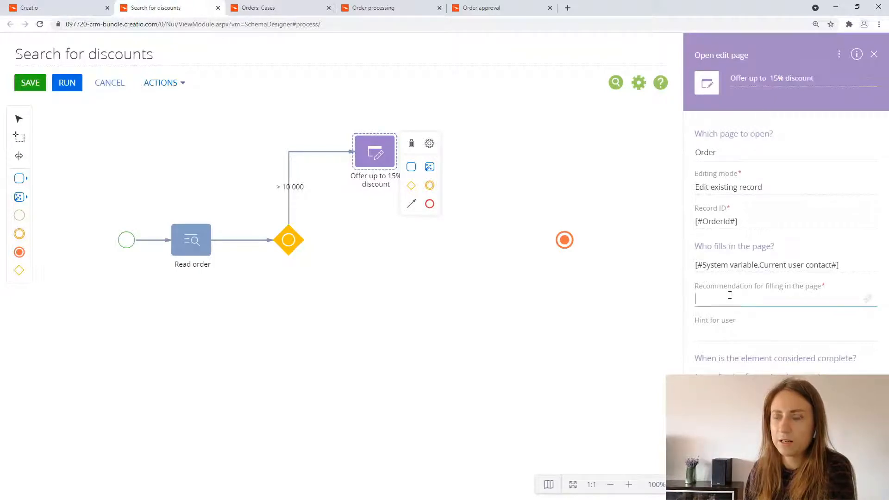
key(ctrl+v)
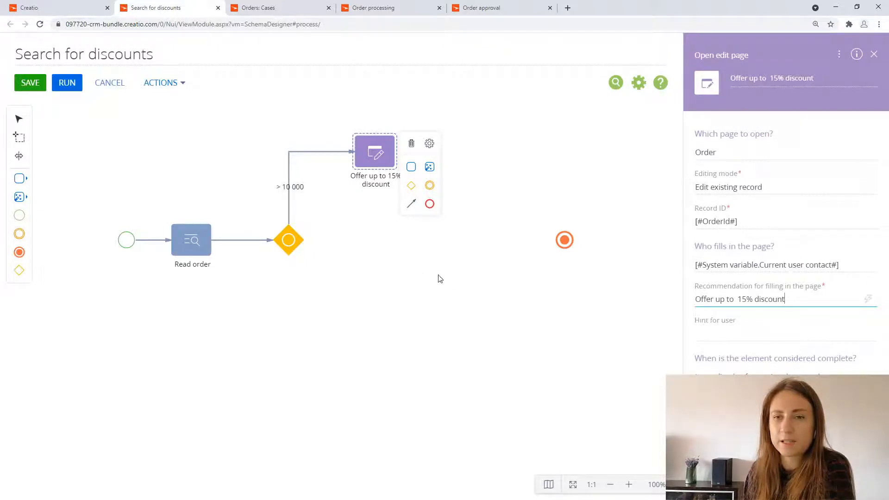
Step: Add a Modify data element below "Offer up to 15% discount", in line with the gateway
click(19, 197)
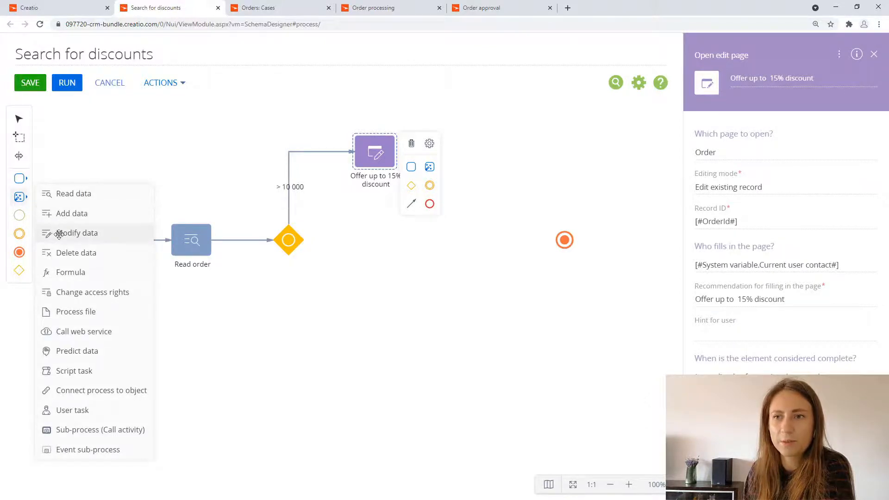
drag(59, 233, 376, 241)
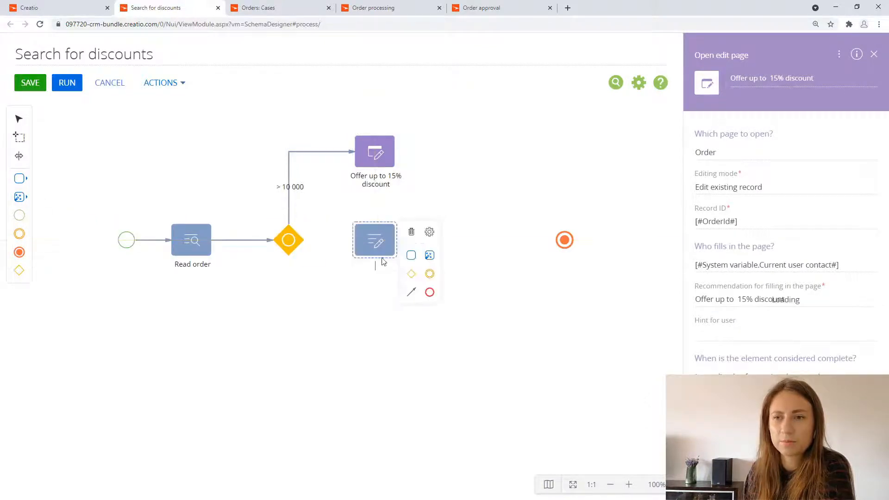
Step: Connect the inclusive gateway to the Modify data element with a conditional flow whose formula is the Read order element's Total >5000
click(288, 239)
drag(324, 294, 373, 241)
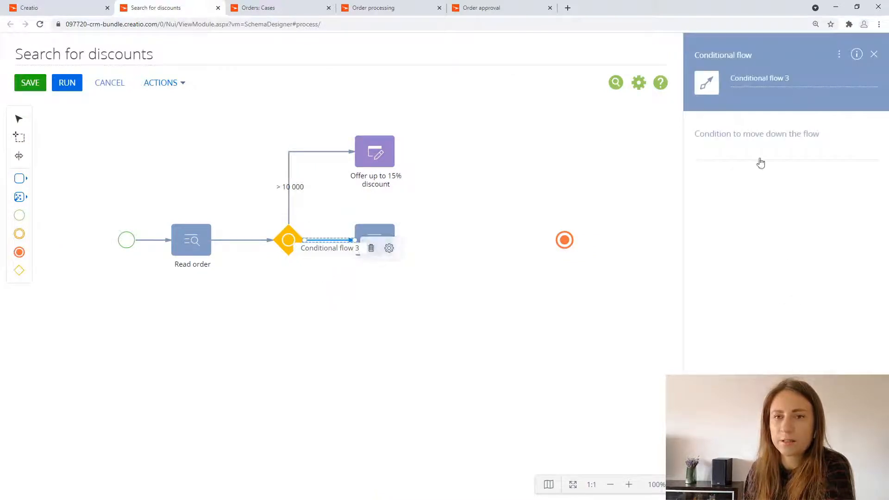
click(870, 156)
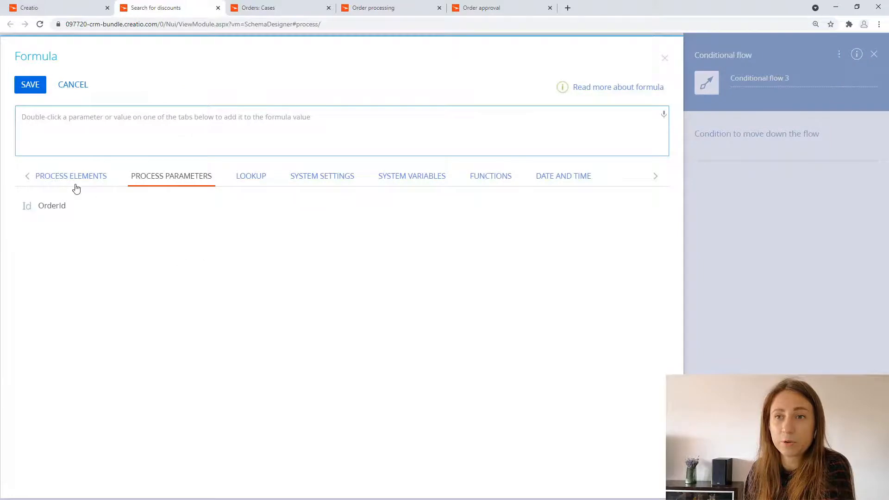
click(74, 182)
double_click(377, 220)
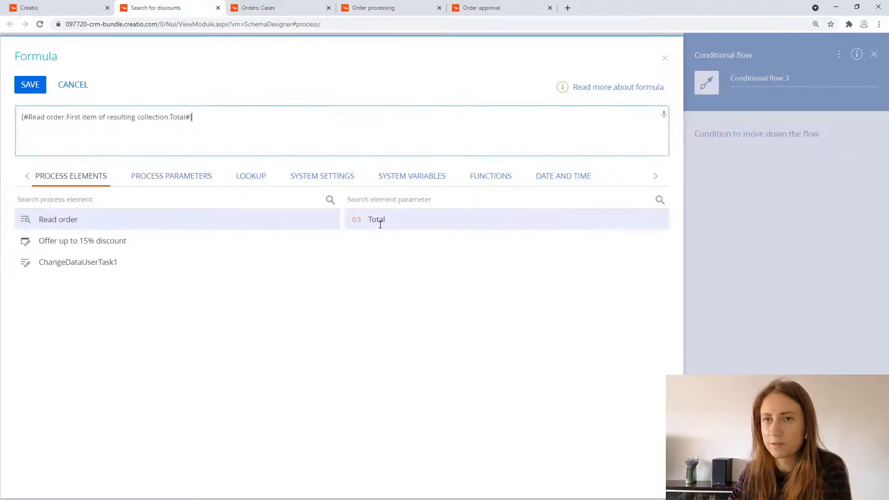
text(>5000)
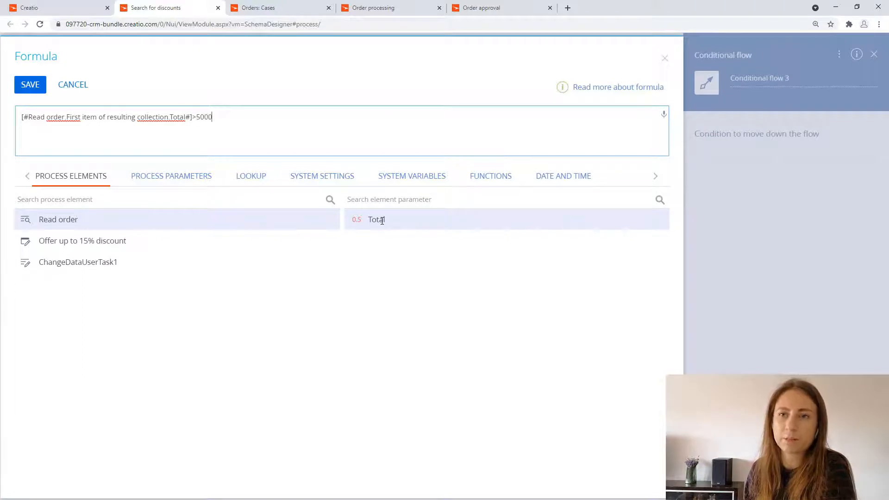
click(30, 84)
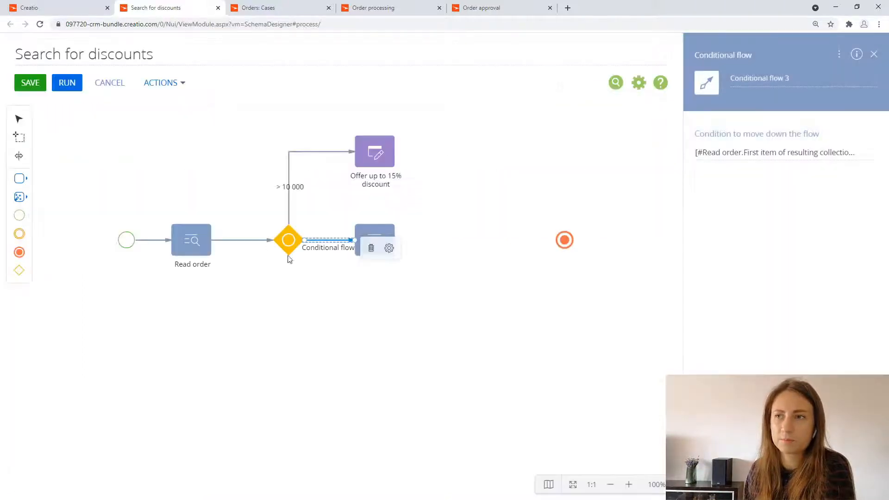
Step: Name the conditional flow between the gateway and the Modify data element "> 5 000"
drag(787, 77, 698, 81)
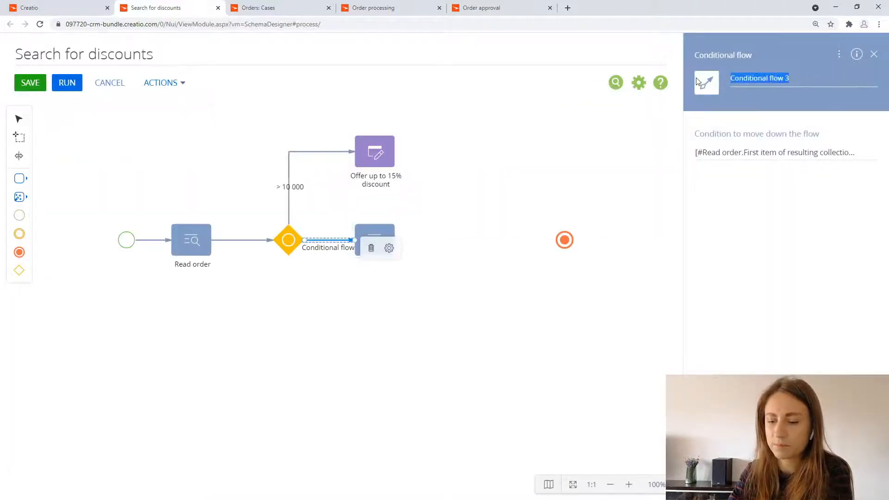
text(> 5 000)
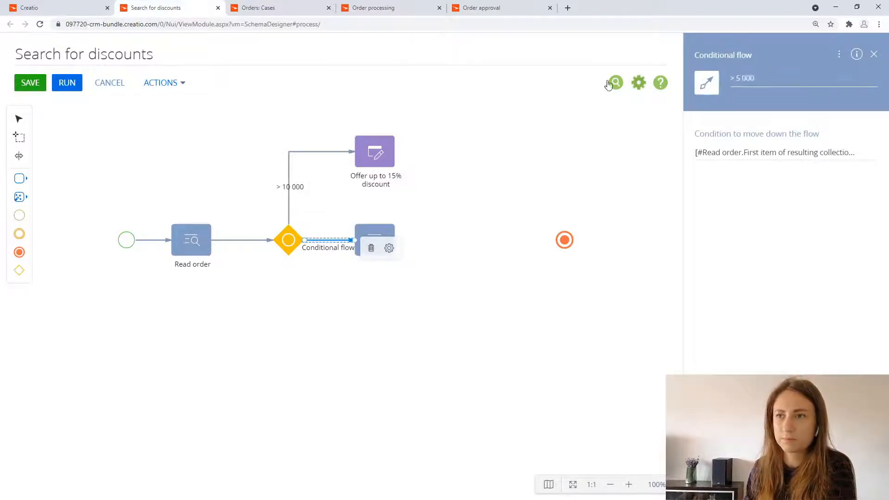
click(465, 232)
Step: Name the Modify data element "Automatic 3% discount" and open its choice of object to modify
click(384, 240)
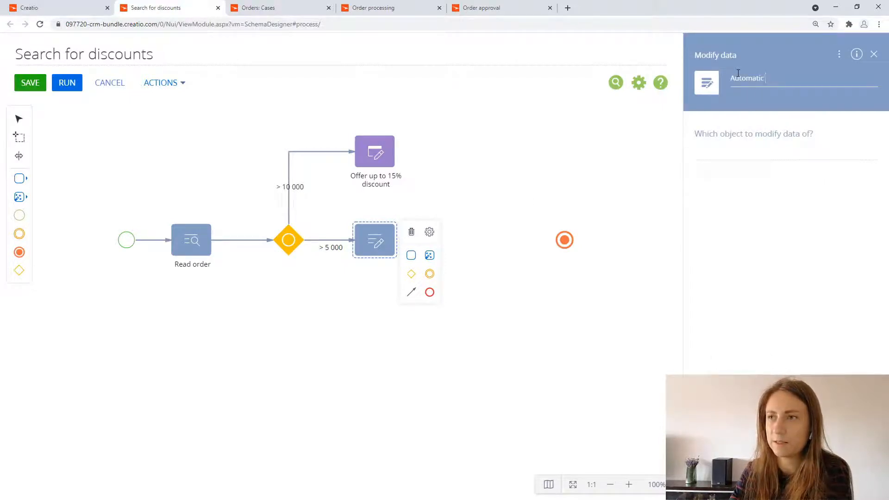
text(Automatic 3% discount)
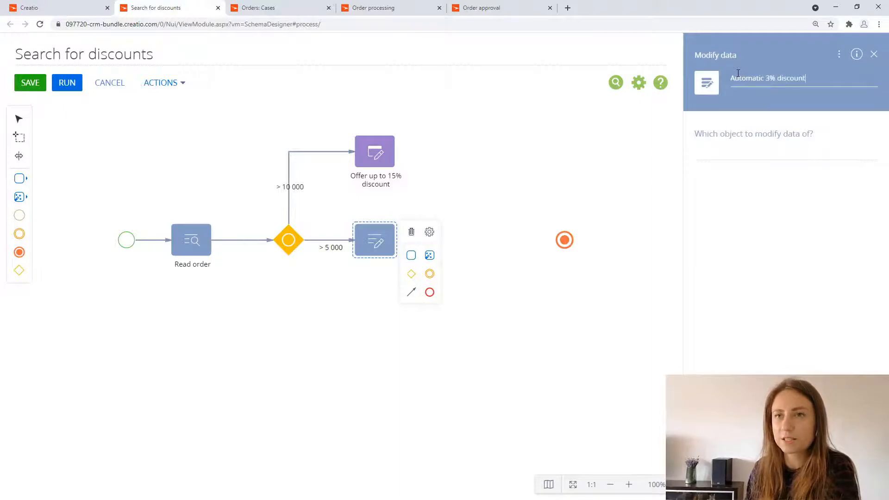
click(706, 151)
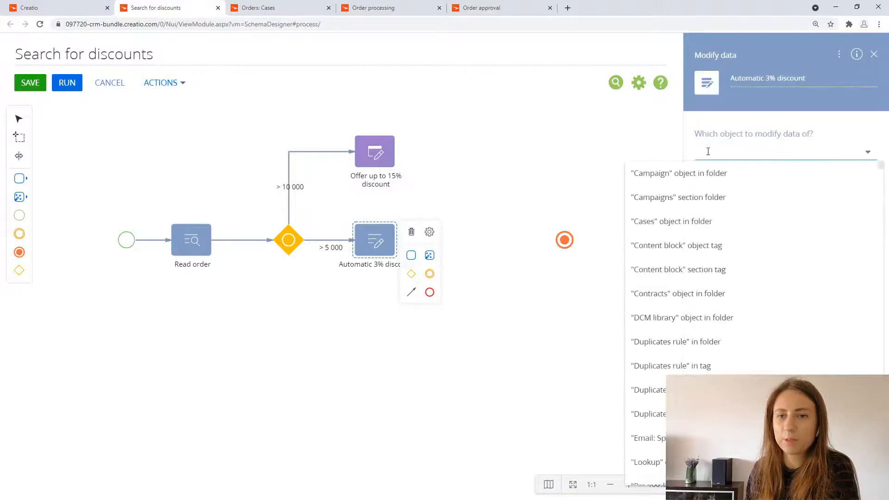
Step: Open an existing order in the Orders section and check its Products detail setup for the object used, closing that setup page when done
click(65, 8)
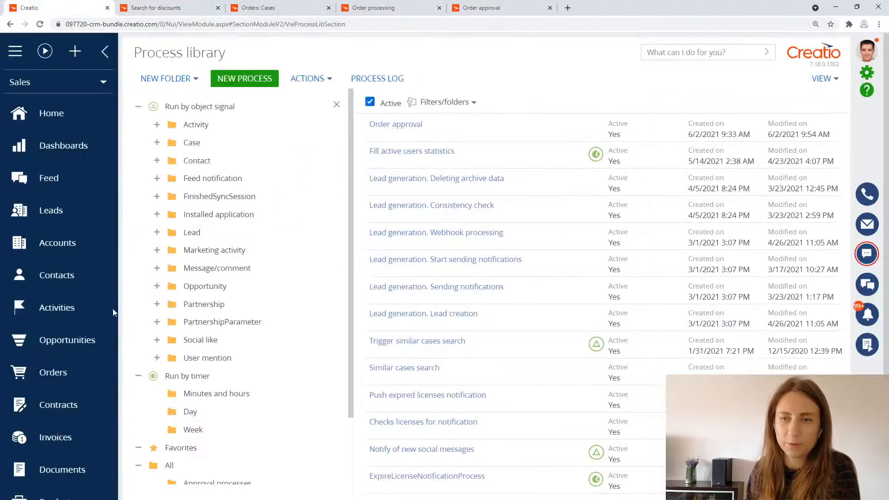
click(64, 376)
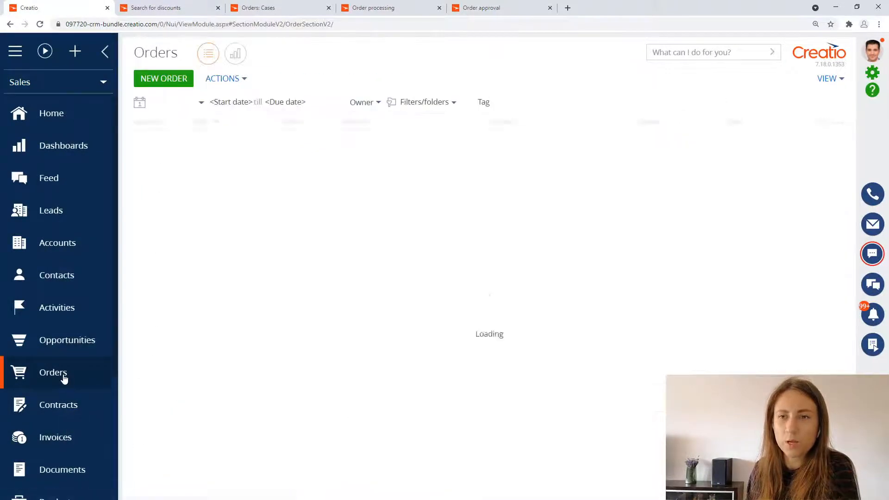
click(178, 192)
click(152, 217)
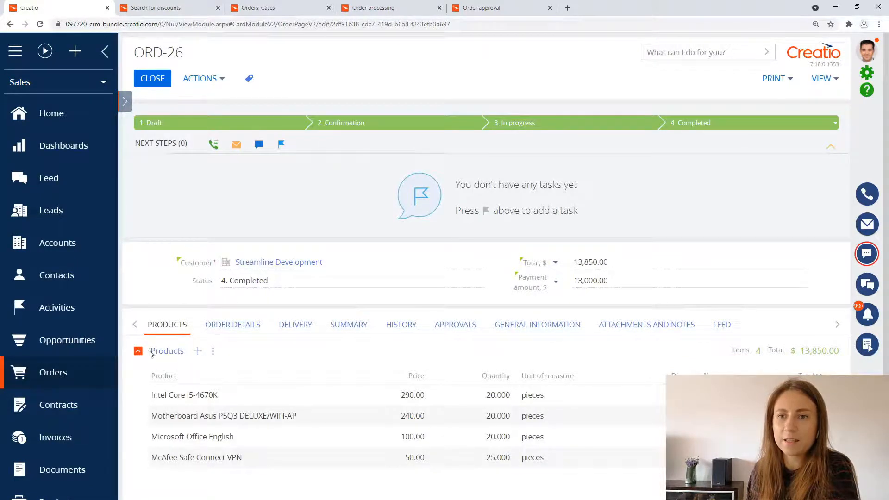
click(212, 351)
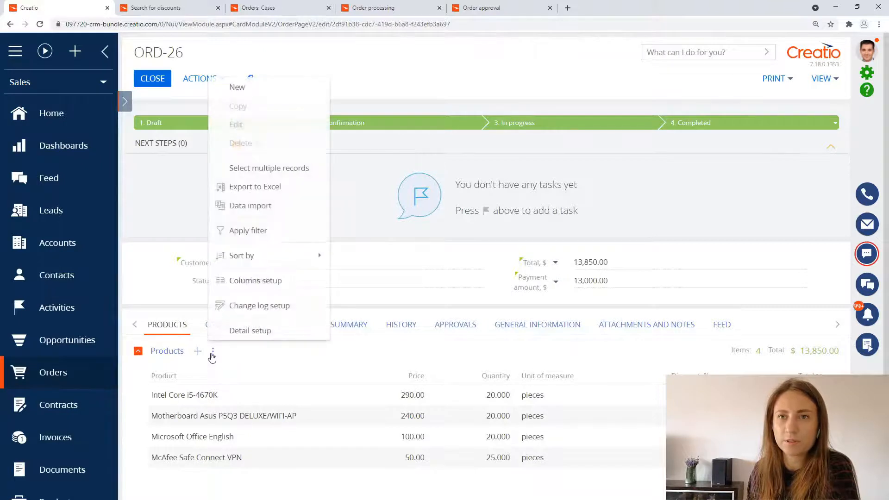
click(249, 331)
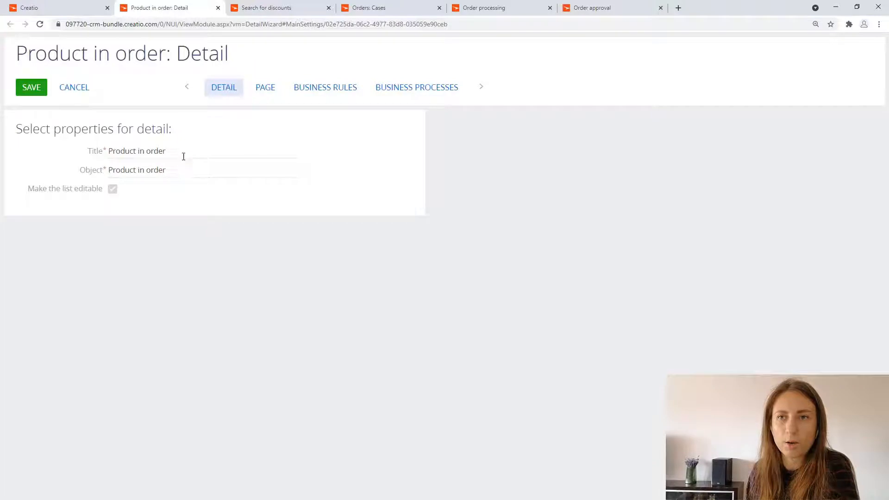
click(217, 8)
Step: Return to the Search for discounts process and close the open Orders: Cases, Order processing and Order approval pages
click(382, 10)
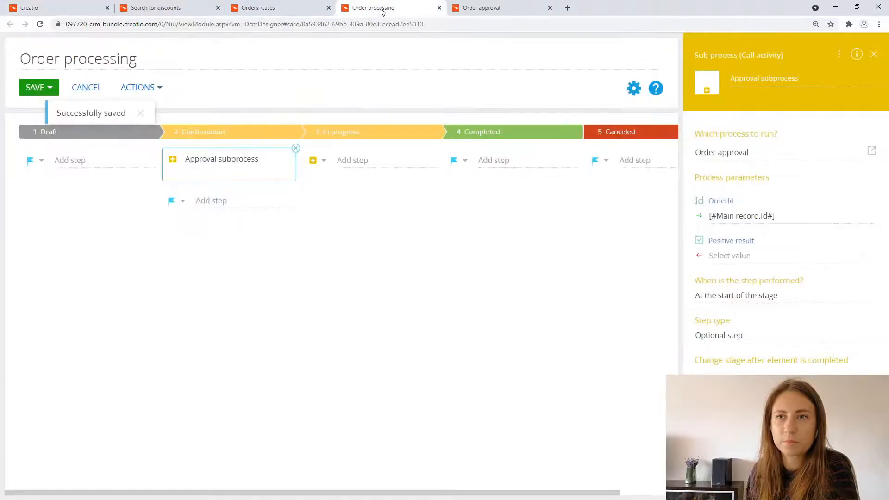
click(481, 12)
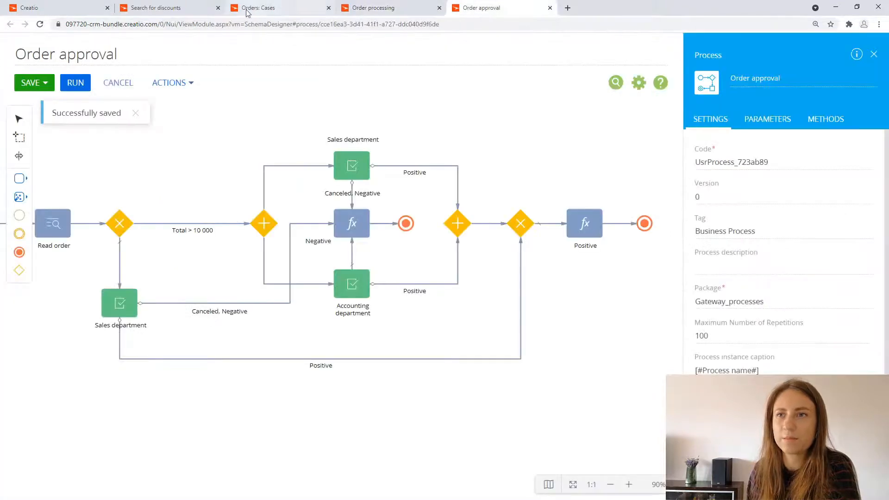
click(248, 10)
click(178, 10)
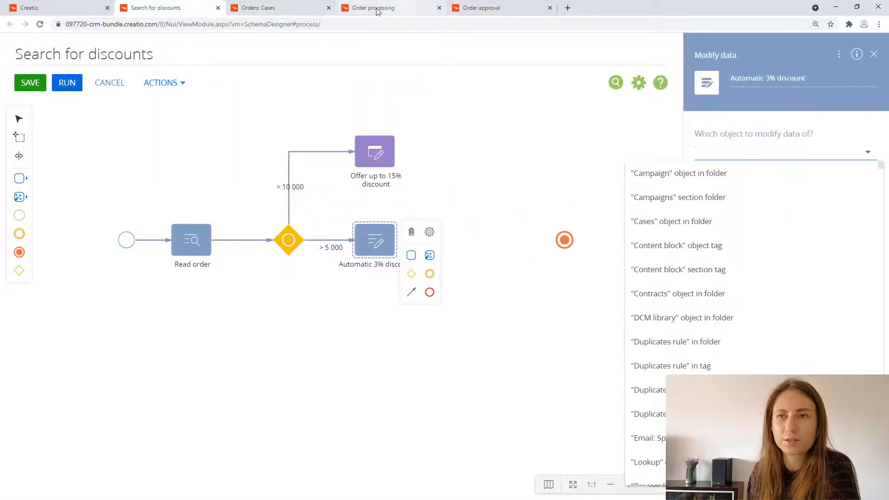
click(329, 8)
click(328, 8)
click(329, 8)
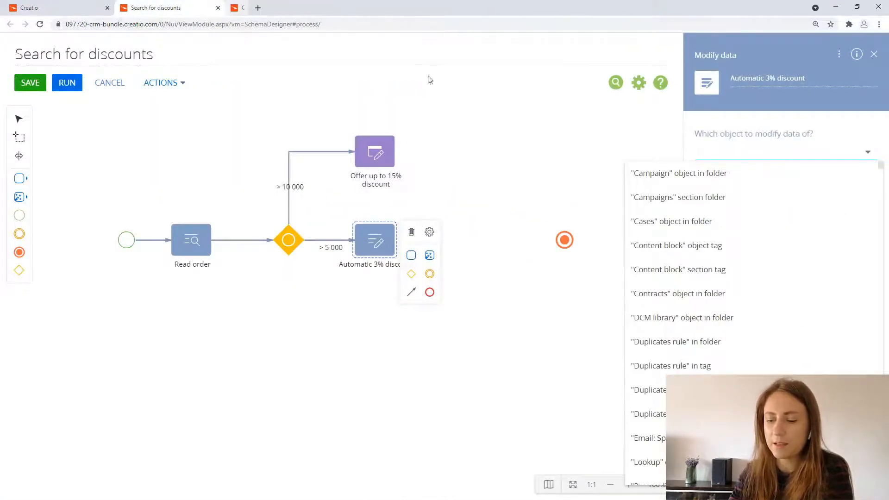
Step: Set "Product in order" as the object whose data the "Automatic 3% discount" element modifies
text(p)
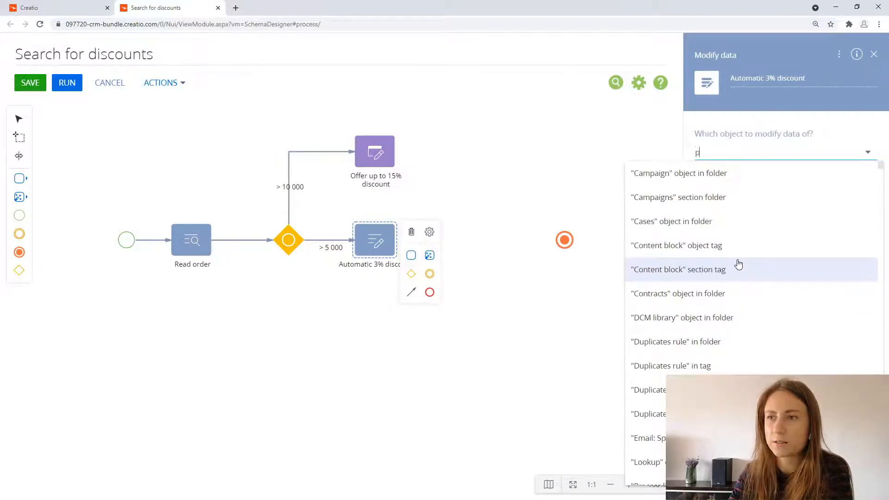
text(roduc)
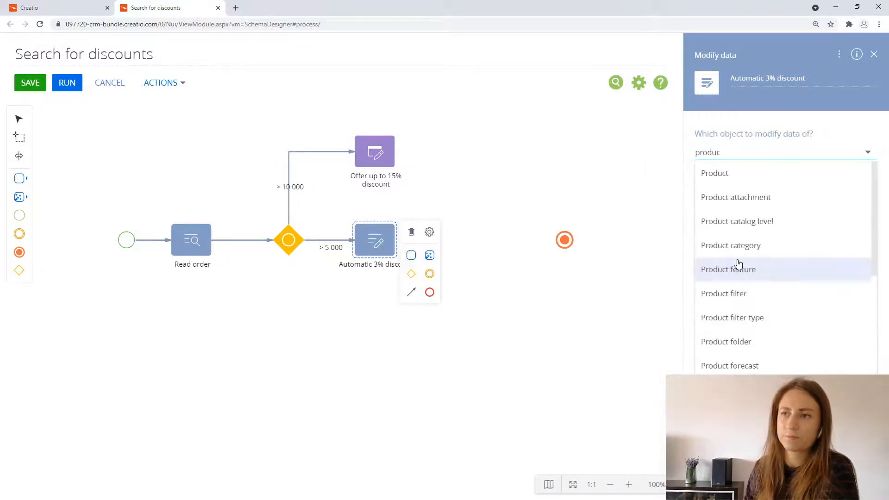
text(t in or)
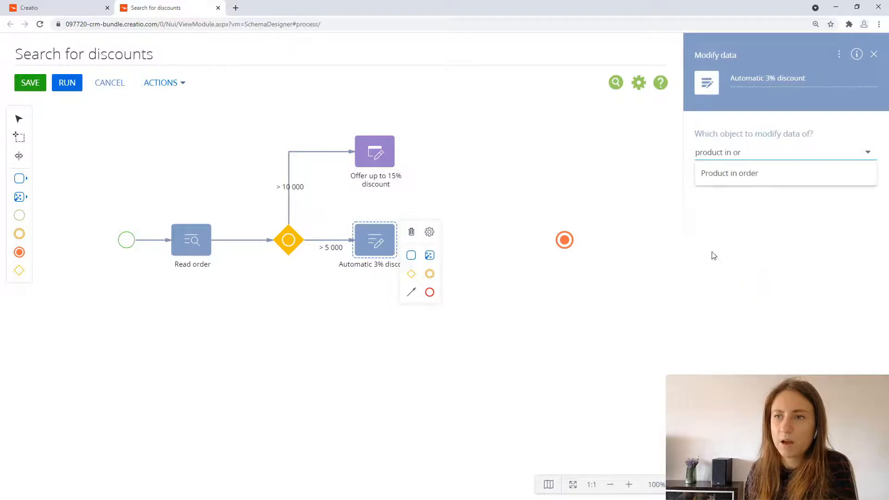
click(736, 173)
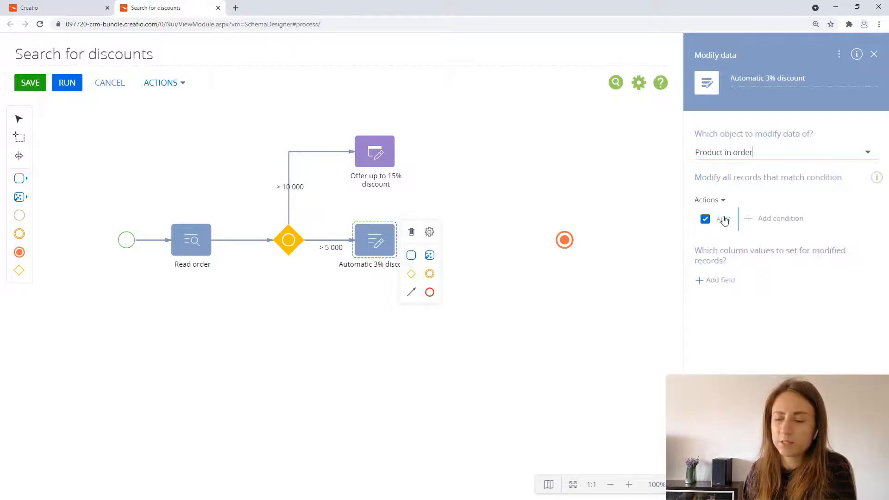
Step: Add a record condition to "Automatic 3% discount" that the Order column equals the OrderId process parameter
click(782, 220)
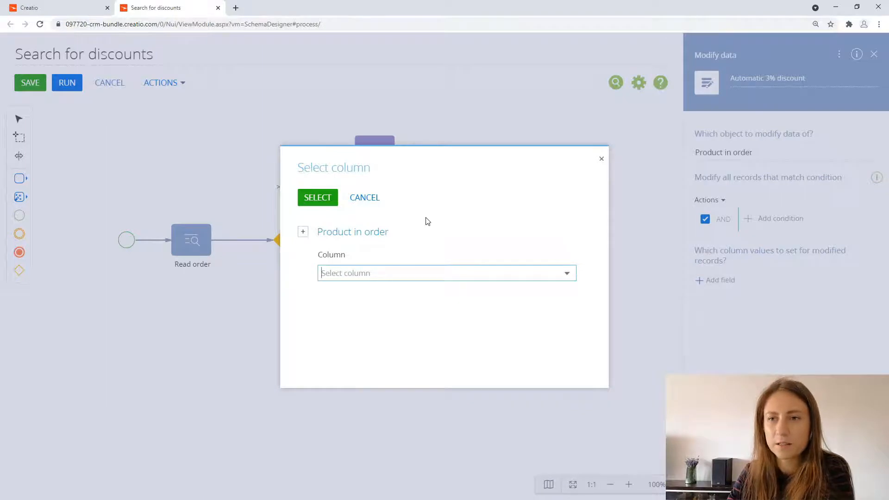
text(ord)
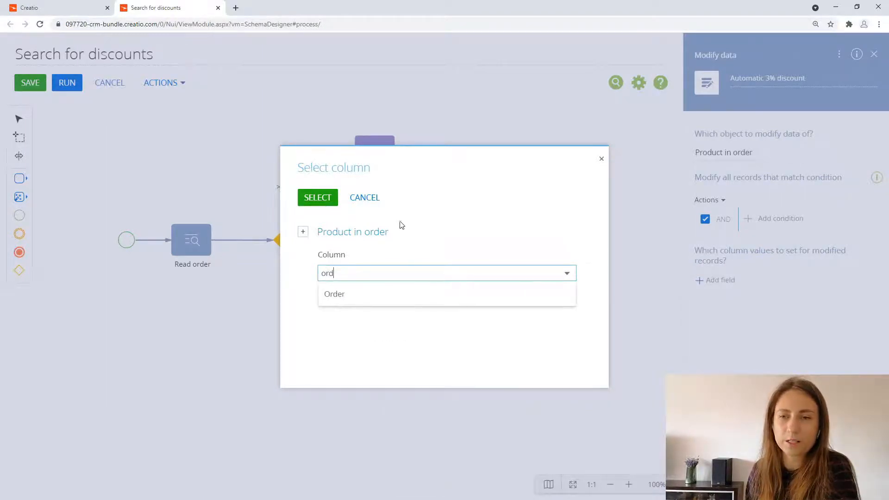
click(334, 294)
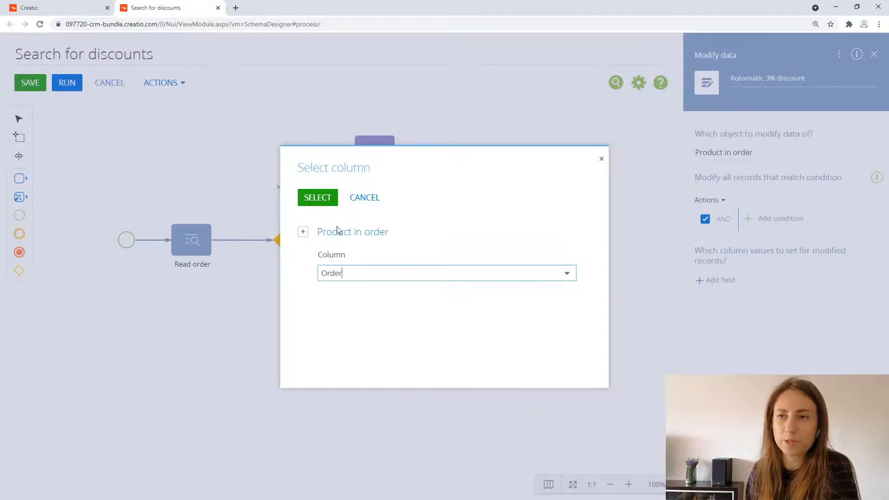
click(317, 198)
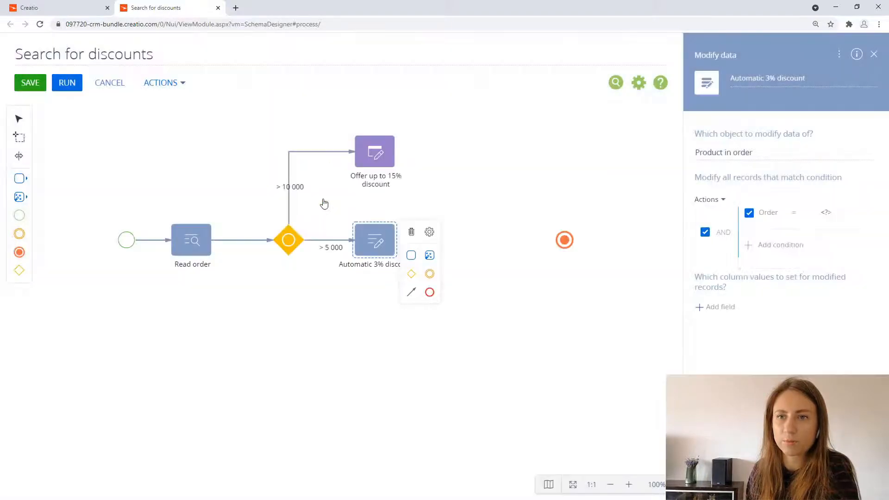
click(826, 212)
click(787, 241)
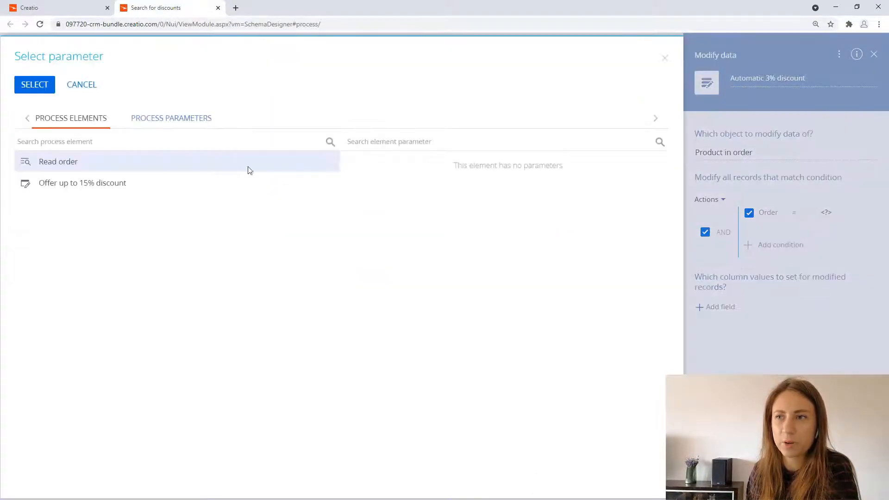
click(192, 121)
click(130, 147)
double_click(130, 146)
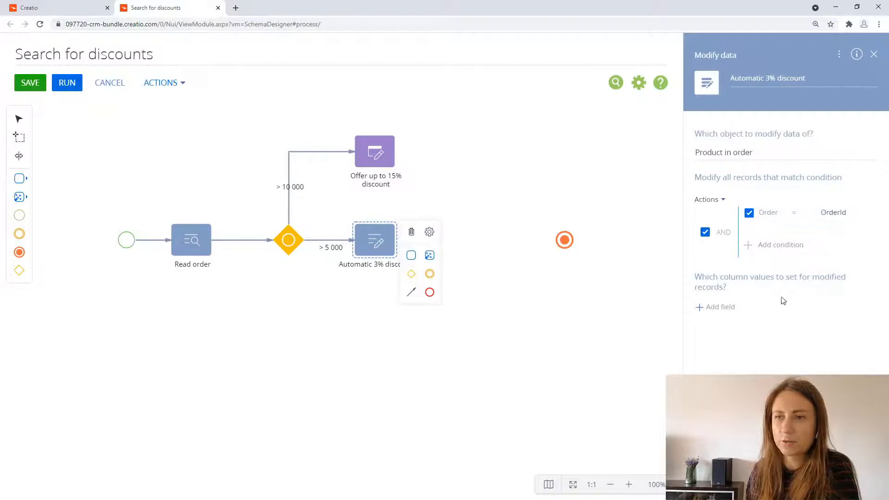
Step: Add the "Discount, %" column to the values set for modified records and set it to 3
click(727, 307)
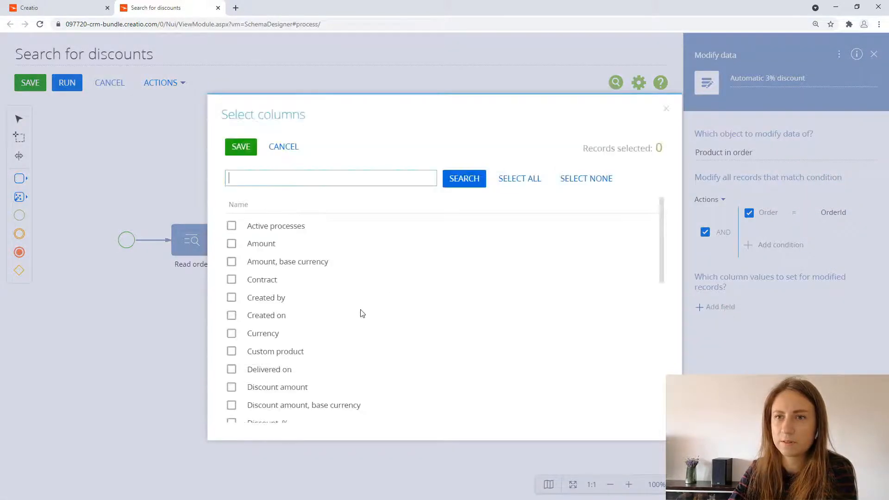
text(dis)
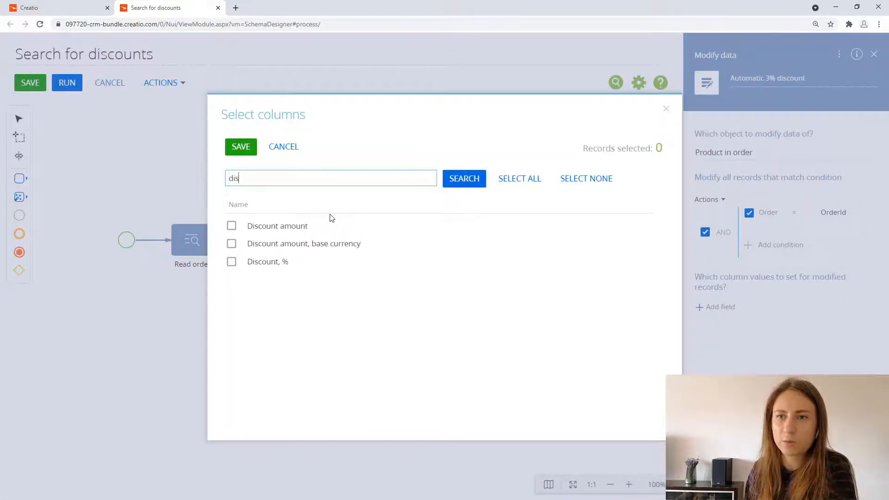
click(312, 261)
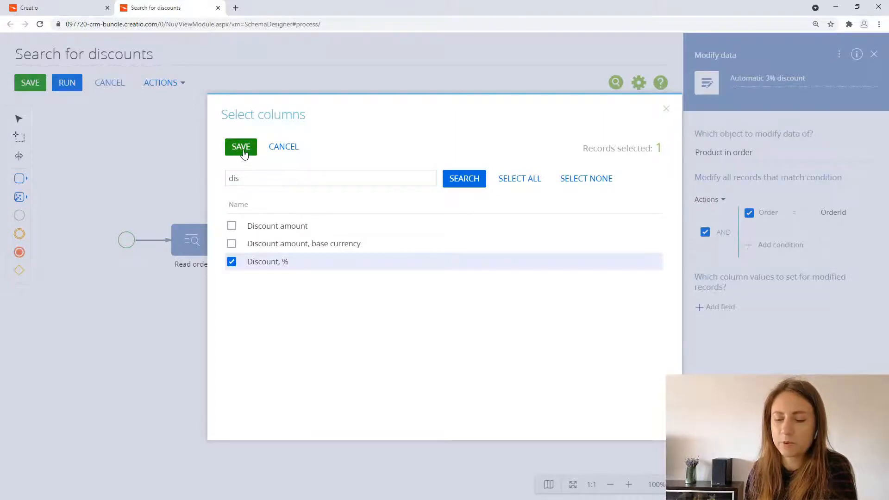
click(241, 147)
click(838, 324)
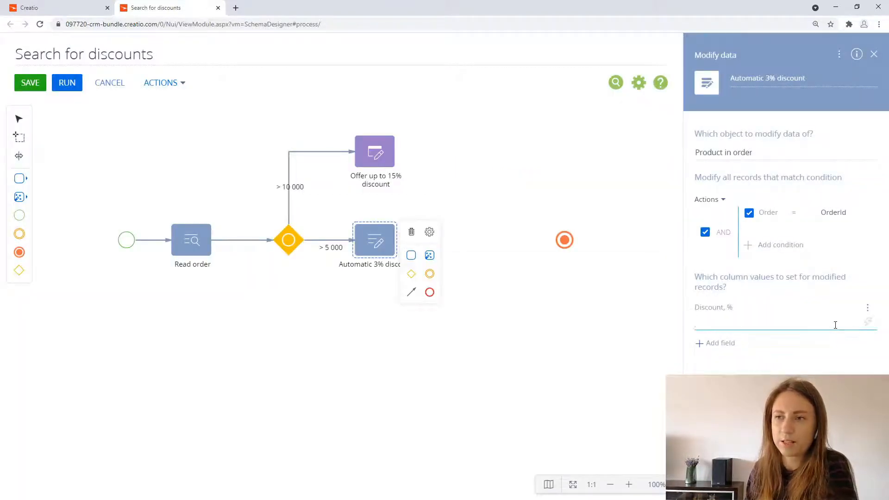
text(3)
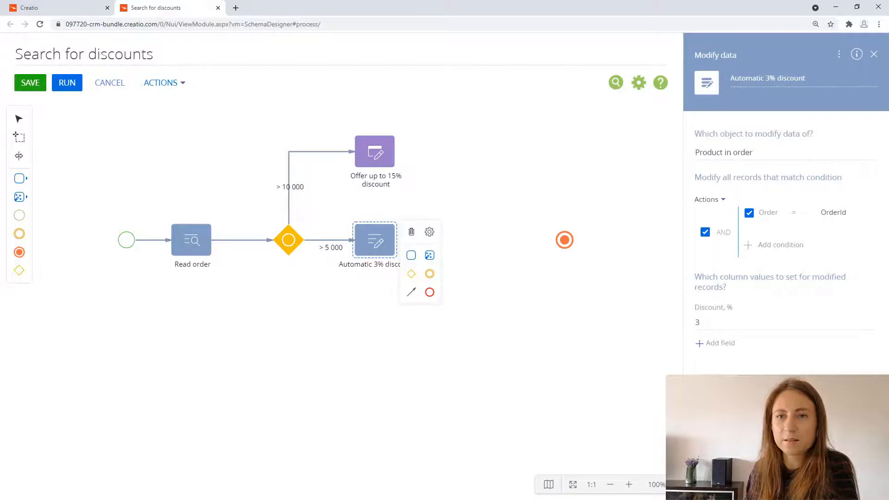
click(360, 371)
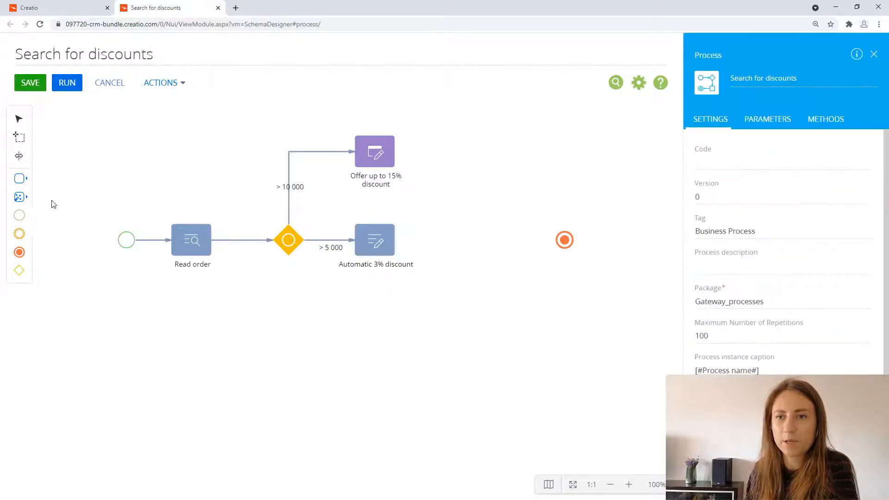
Step: Add an Open popup window element below "Automatic 3% discount" and connect the inclusive gateway to it
drag(25, 179, 375, 335)
click(290, 245)
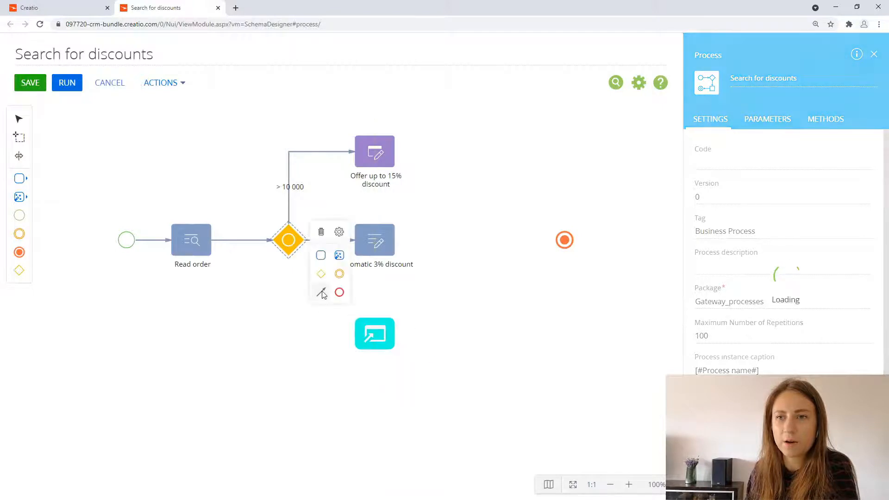
drag(321, 293, 357, 334)
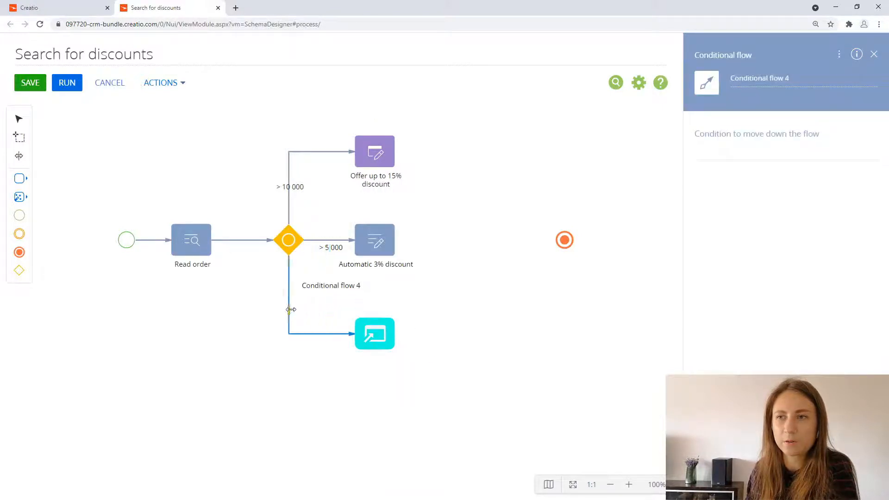
Step: Change the flow from the inclusive gateway to the popup window element into a default flow and clear its name
click(389, 264)
click(439, 262)
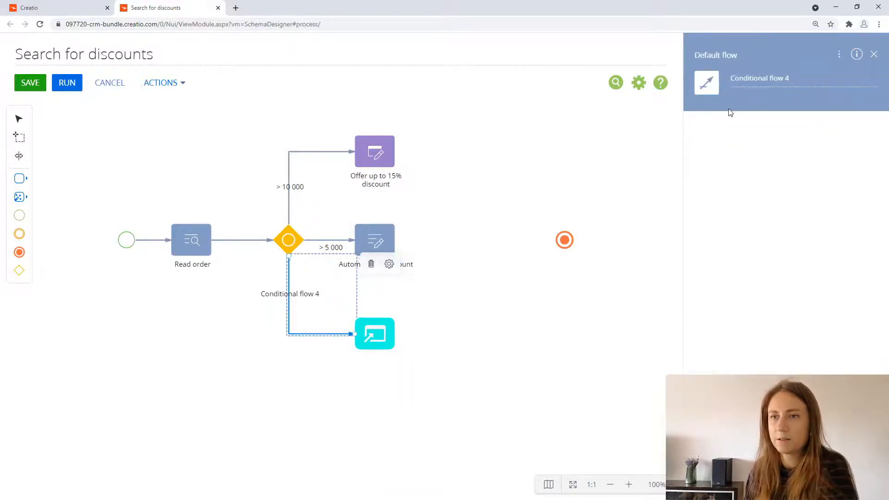
triple_click(773, 77)
key(BackSpace)
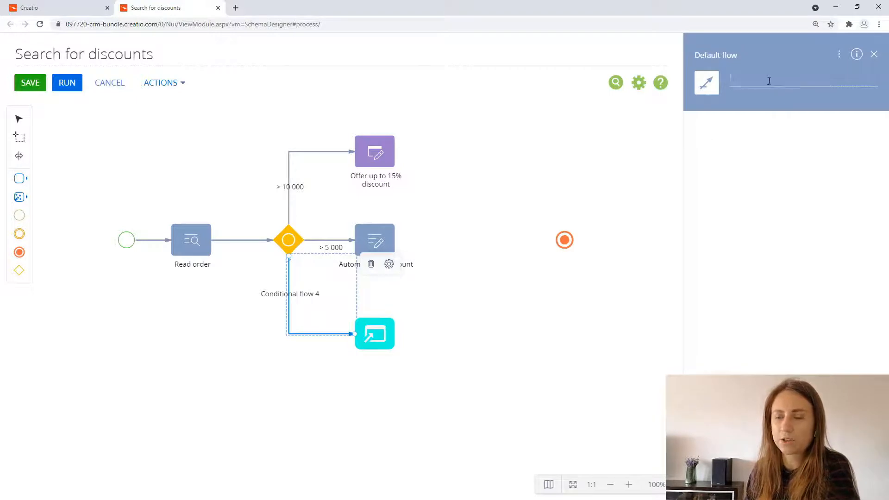
click(526, 363)
Step: Name the popup window element "No discounts available" and use the same wording as its popup window text
click(386, 336)
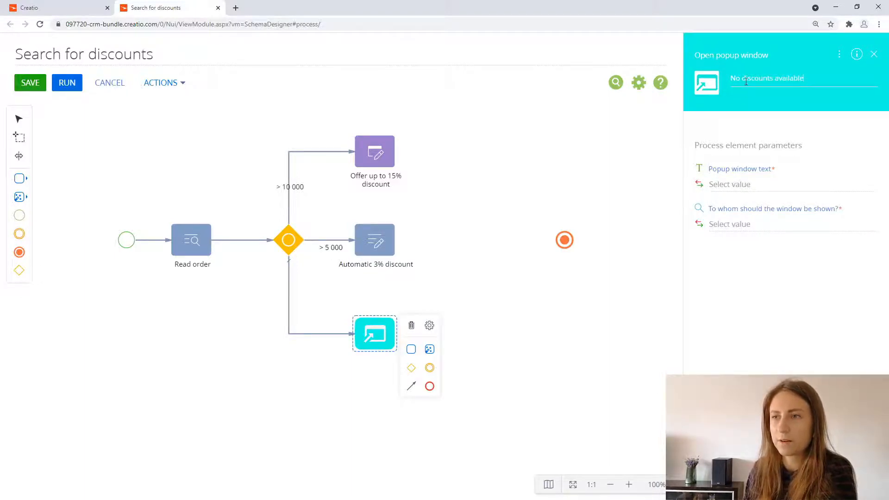
triple_click(746, 80)
key(ctrl+c)
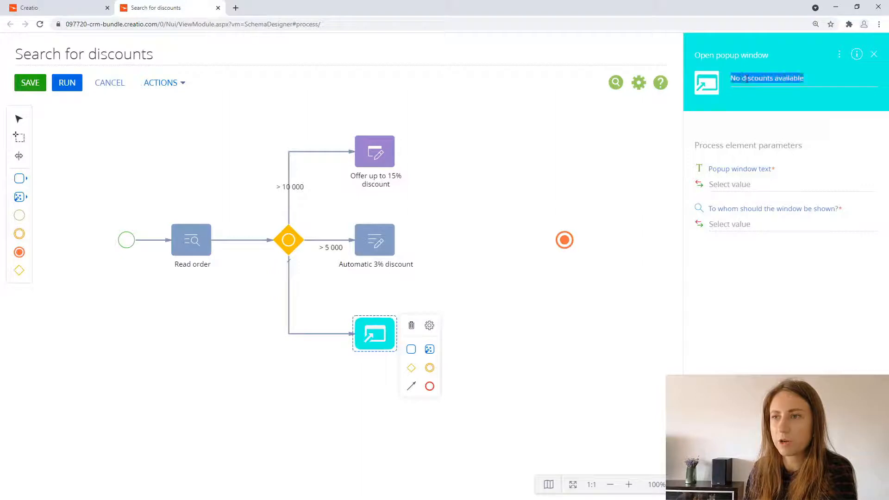
click(768, 184)
key(ctrl+v)
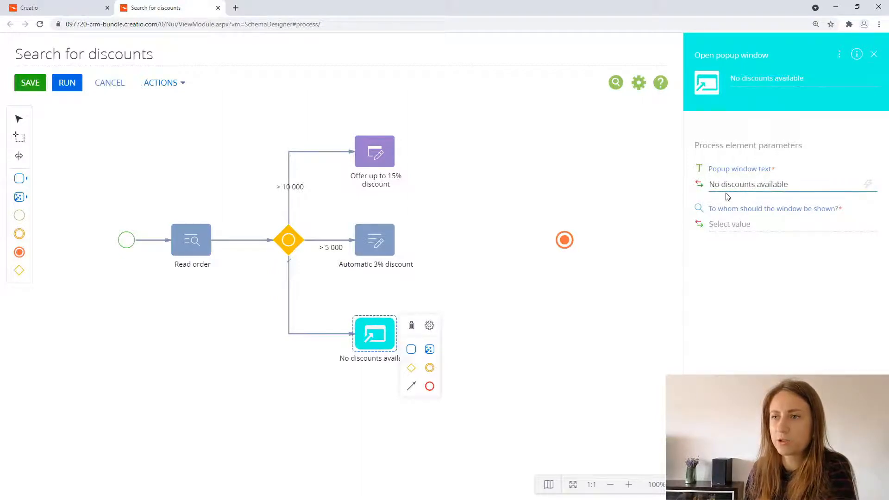
Step: Set the Current user contact system variable as the person to whom the popup window is shown
click(759, 229)
click(795, 281)
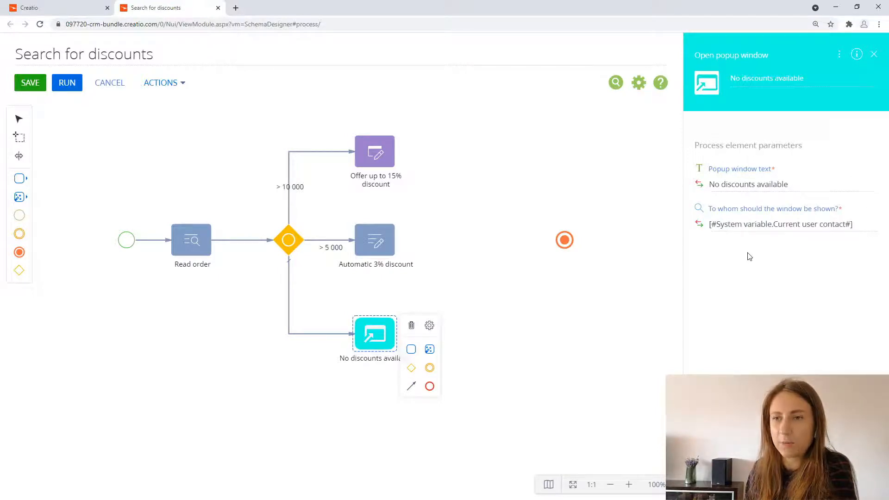
click(524, 318)
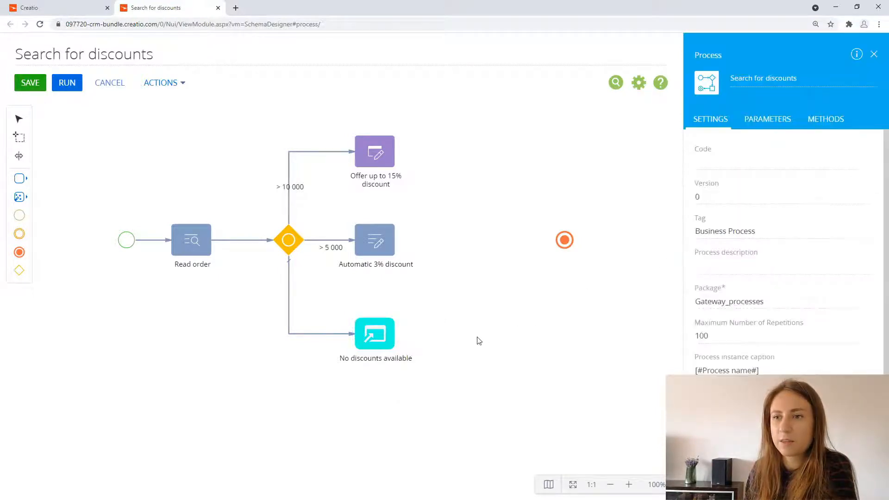
Step: Connect "No discounts available" to the end event and route the flow straight across and up into it
click(375, 334)
drag(411, 385, 564, 239)
drag(521, 308, 518, 333)
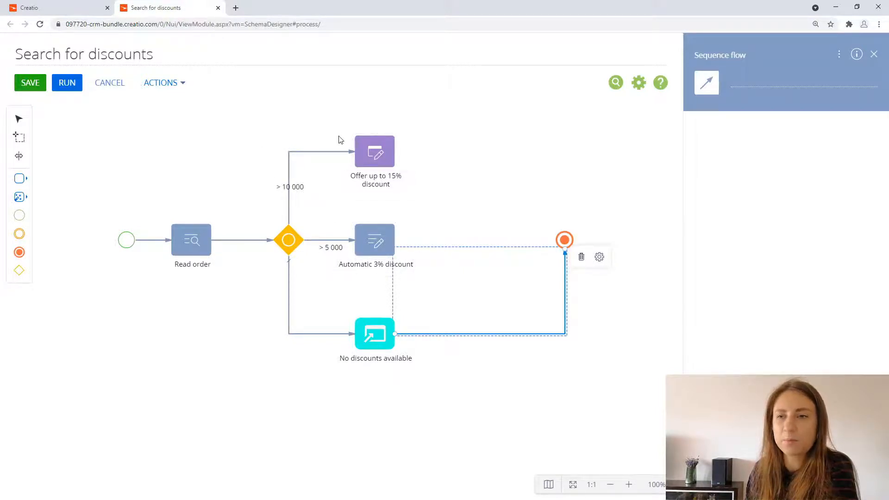
click(479, 205)
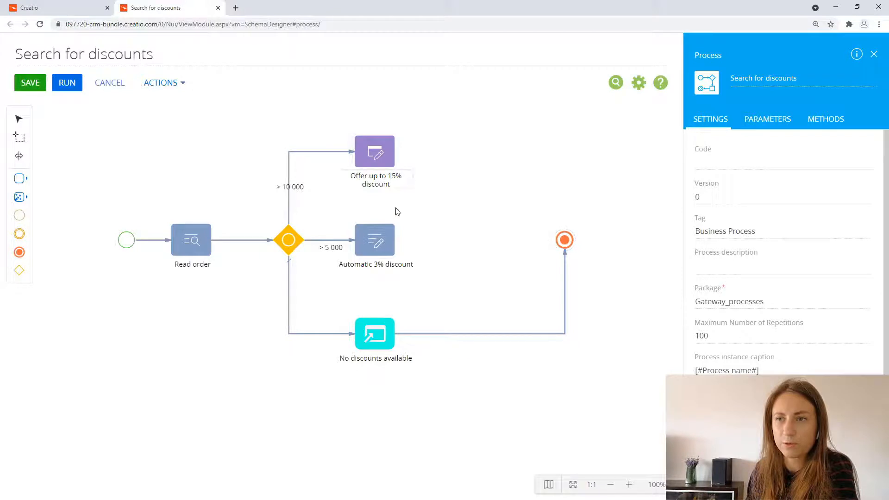
Step: Connect "Automatic 3% discount" and "Offer up to 15% discount" to the end event with sequence flows
click(379, 245)
drag(420, 295, 563, 239)
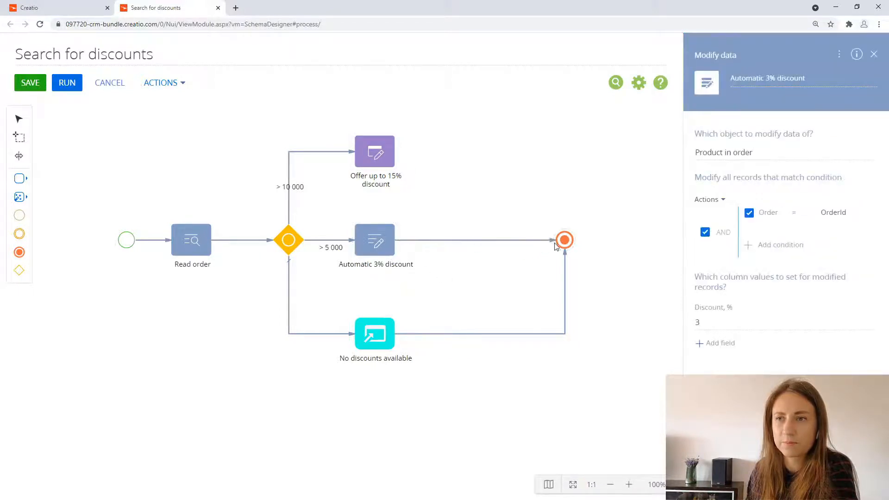
click(389, 169)
drag(411, 203, 564, 237)
drag(510, 185, 512, 155)
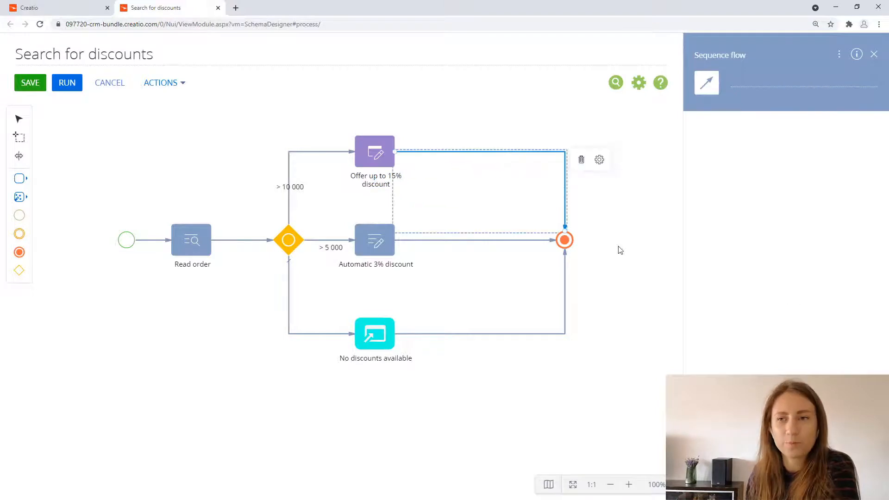
click(623, 294)
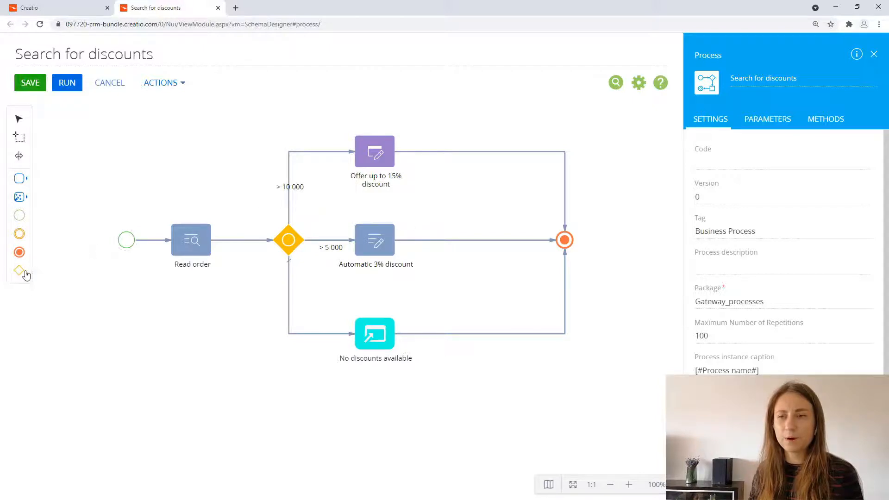
Step: Insert an exclusive gateway (OR) between "Automatic 3% discount" and the end event, and make its outgoing flow an unnamed default flow
drag(21, 271, 470, 241)
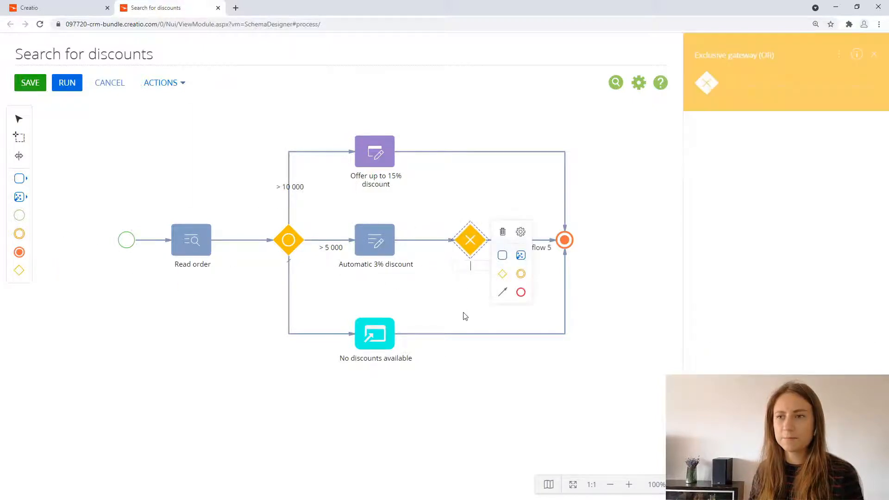
click(549, 290)
click(531, 240)
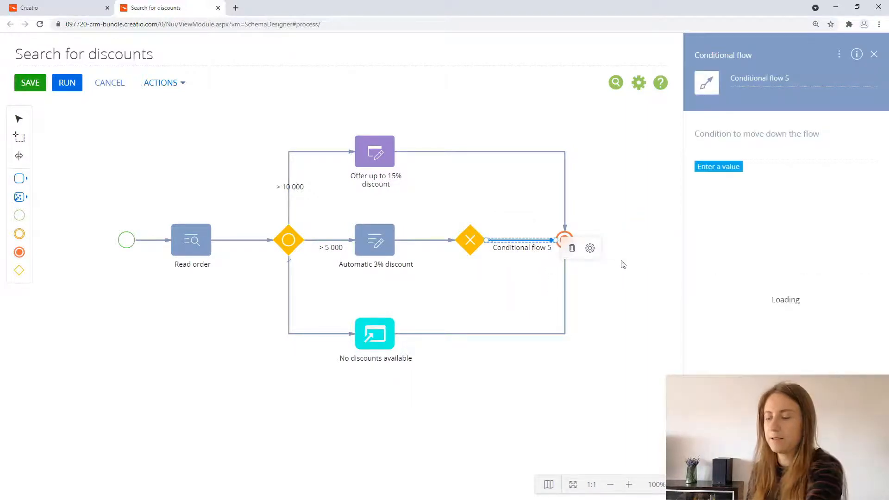
click(741, 79)
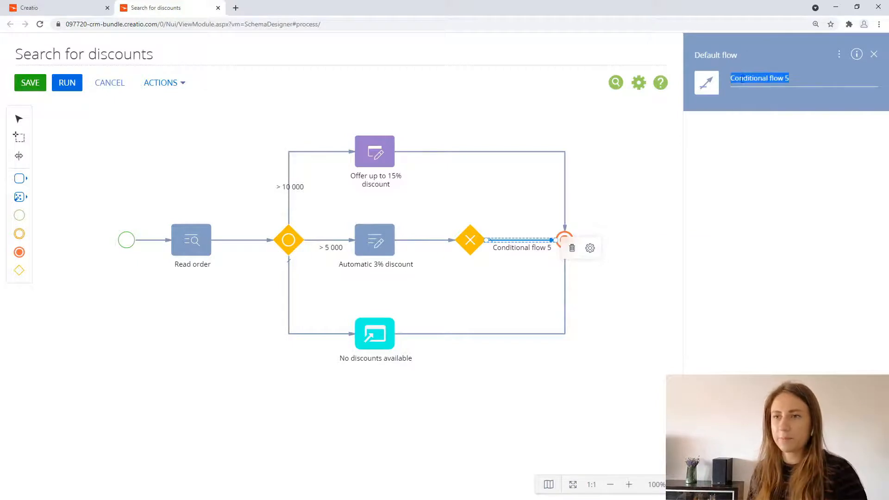
key(BackSpace)
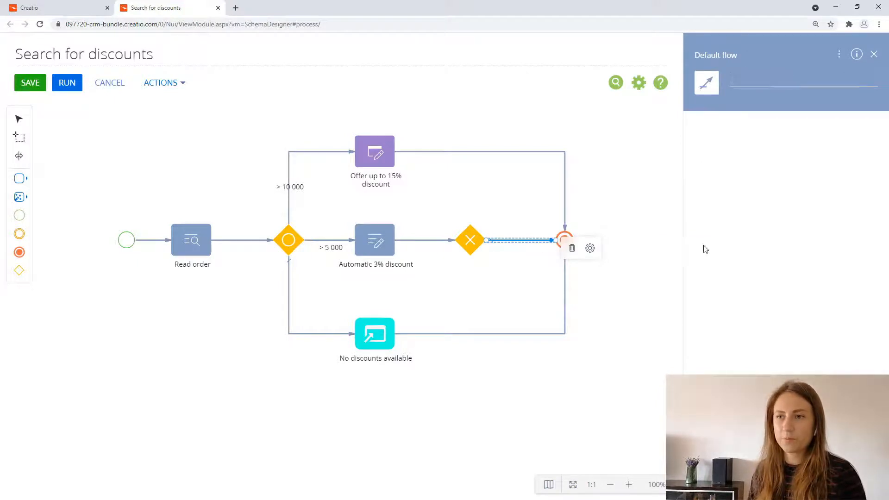
Step: Delete the flow from "Offer up to 15% discount" to the end event and place a parallel gateway (AND) above the end event
click(565, 204)
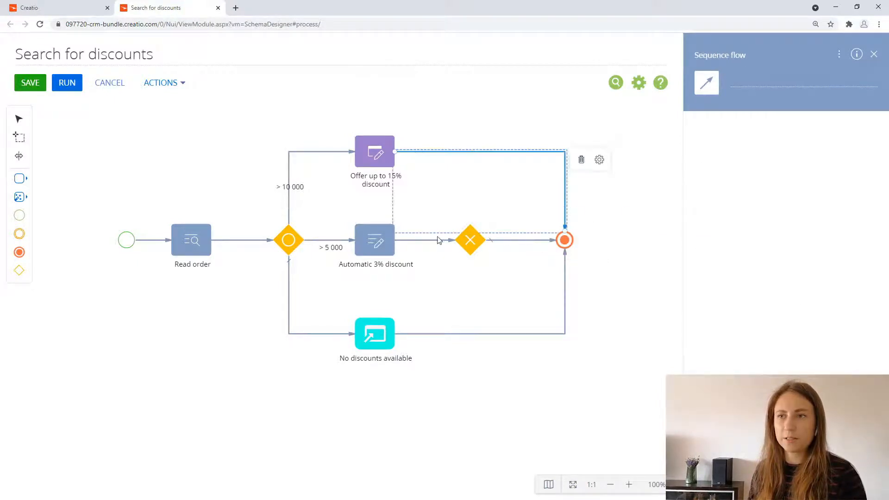
click(583, 160)
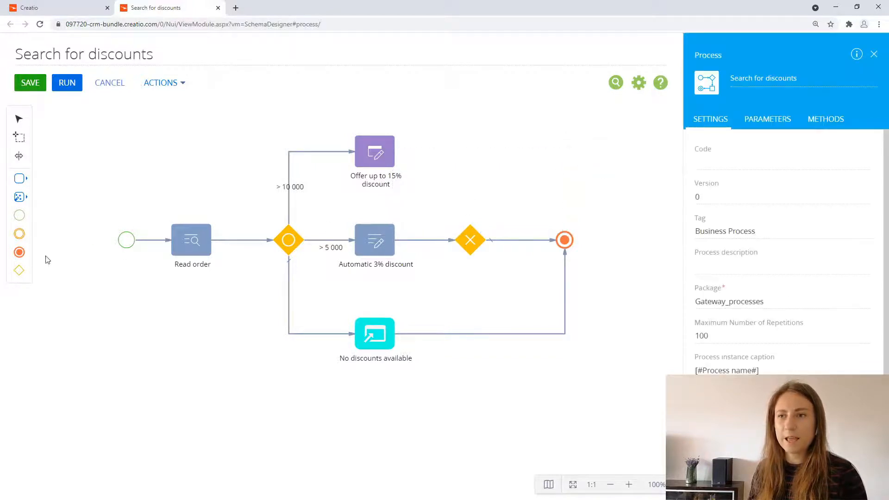
drag(19, 270, 559, 186)
click(609, 177)
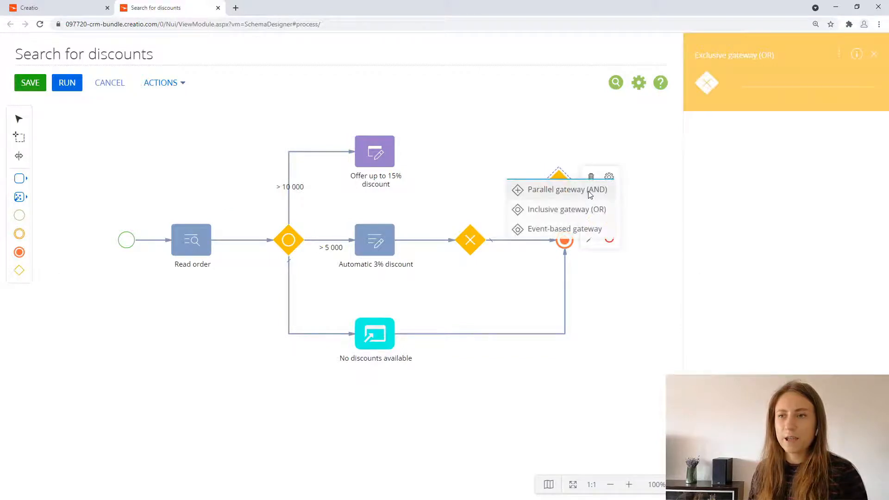
click(588, 191)
click(631, 280)
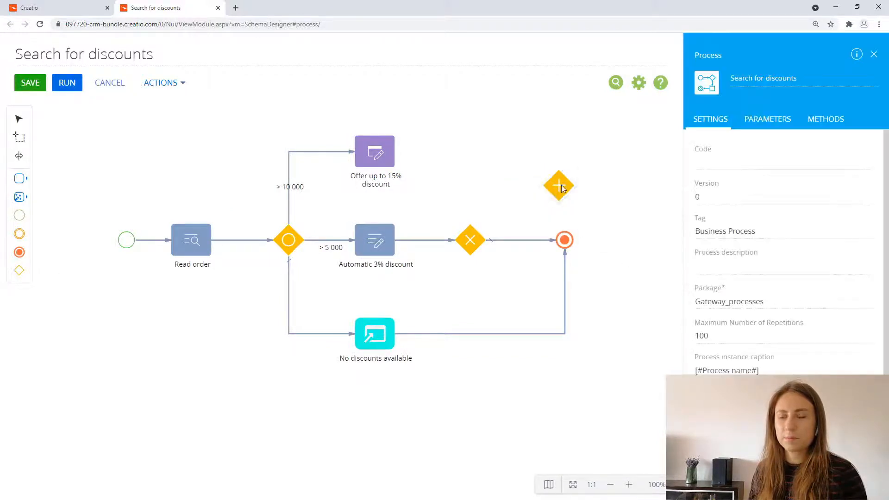
drag(561, 186, 566, 182)
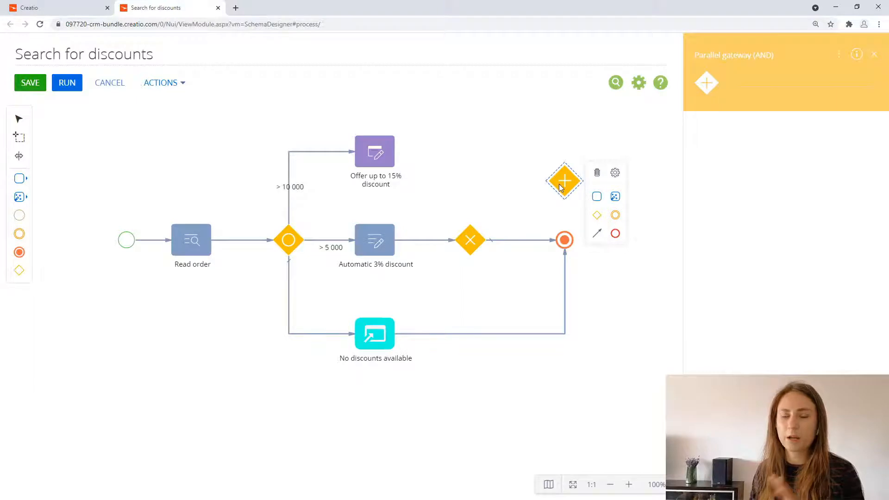
Step: Draw a conditional flow from the exclusive gateway up to the parallel gateway and name it "> 10 000"
click(472, 245)
drag(503, 293, 559, 181)
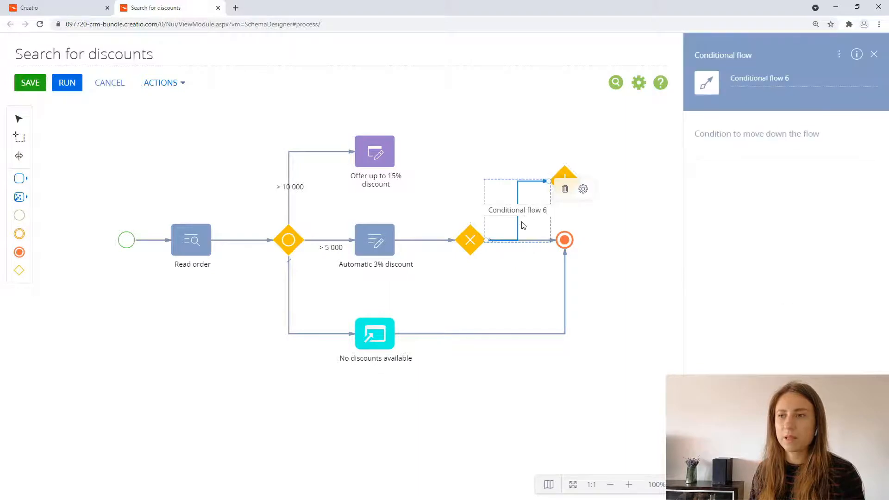
drag(510, 224, 470, 218)
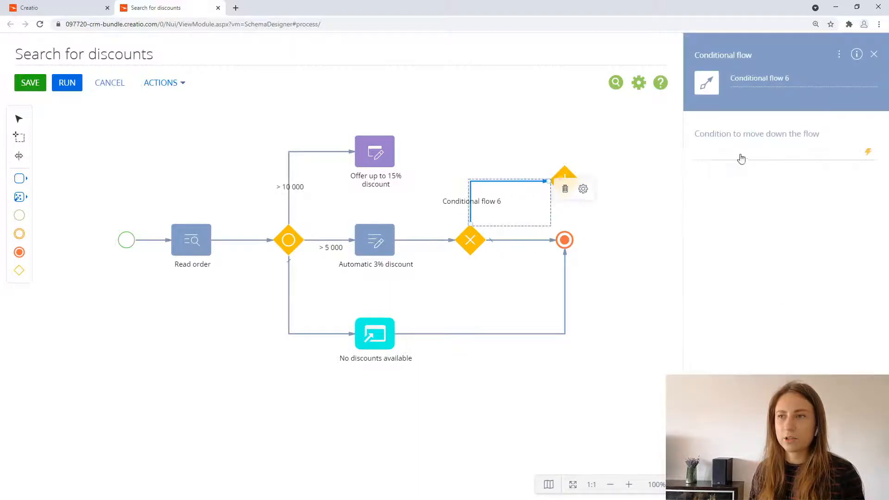
drag(798, 79, 702, 87)
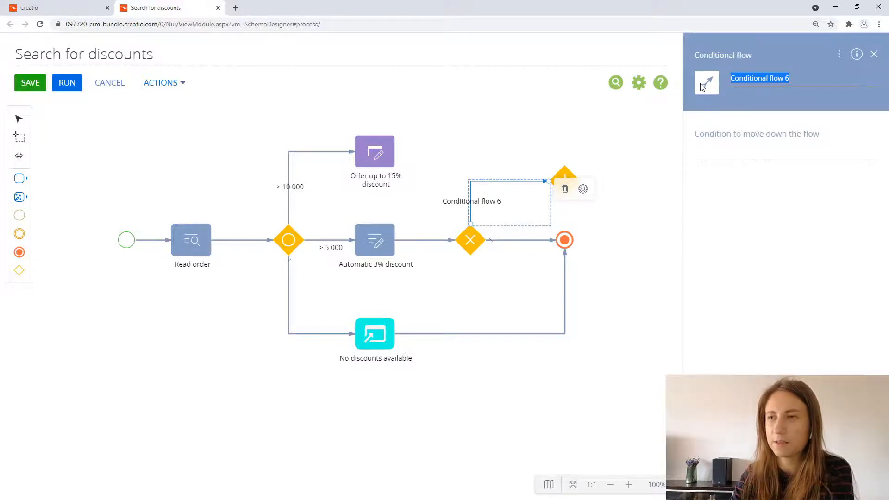
text(>)
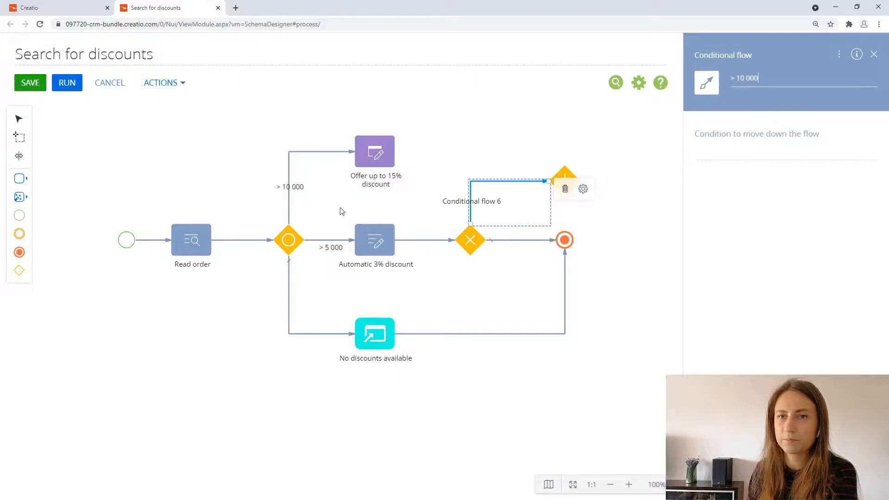
text( 10 000)
Step: Set the new flow's condition formula to the Total of the "Read order" element >10000 and save it
click(868, 152)
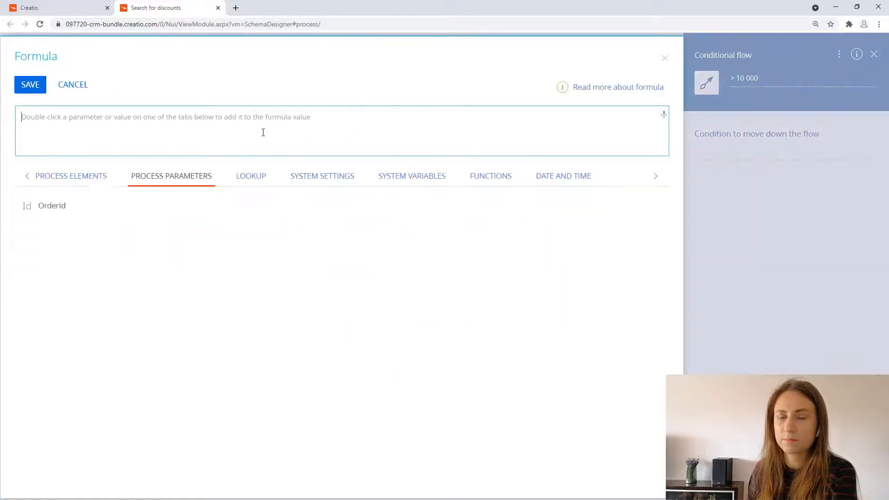
click(72, 178)
click(370, 220)
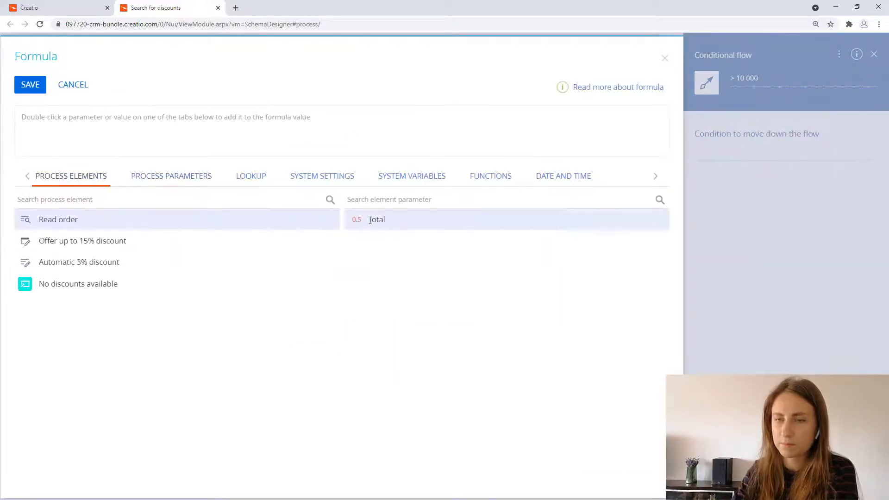
double_click(401, 220)
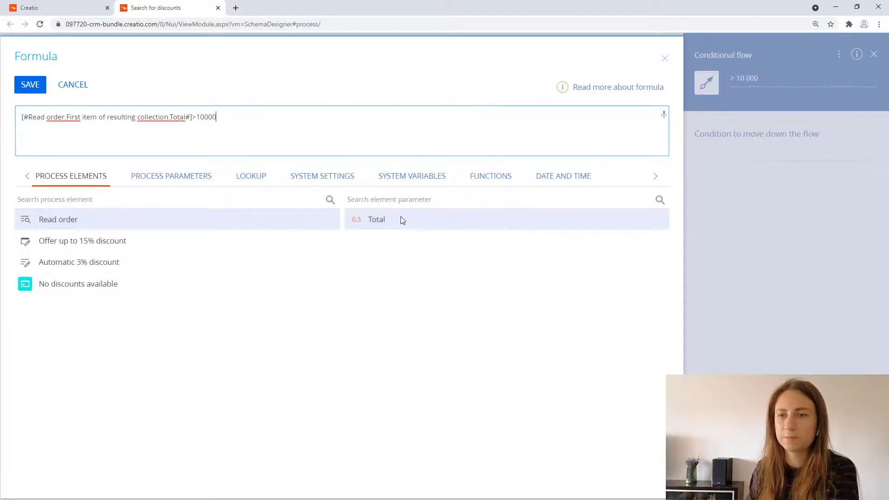
click(36, 88)
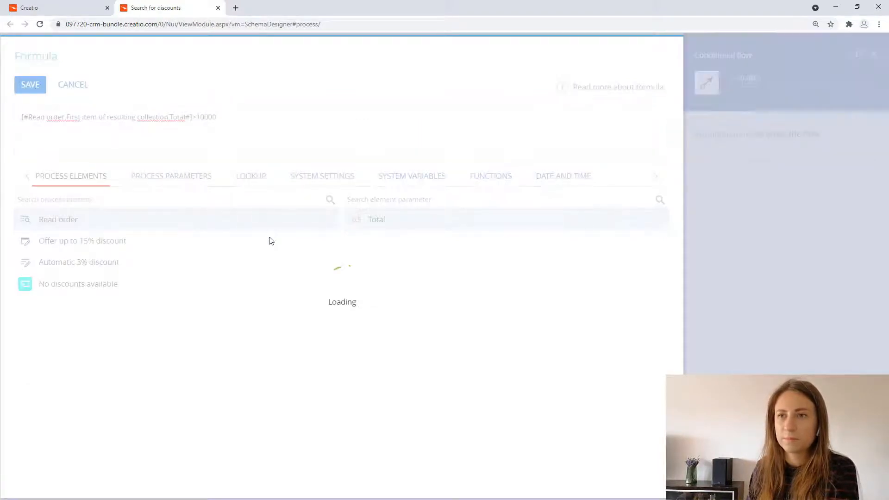
click(499, 169)
Step: Connect "Offer up to 15% discount" to the parallel gateway and the parallel gateway to the end event
click(384, 156)
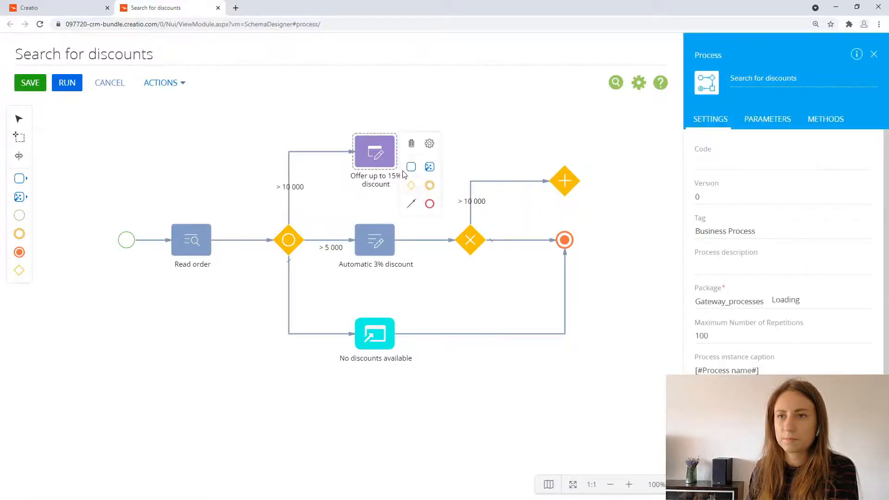
drag(411, 204, 565, 181)
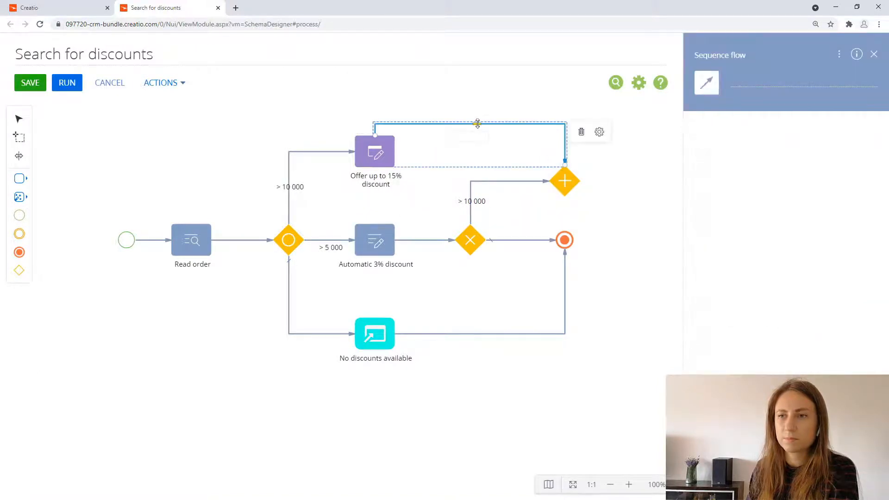
drag(479, 123, 498, 151)
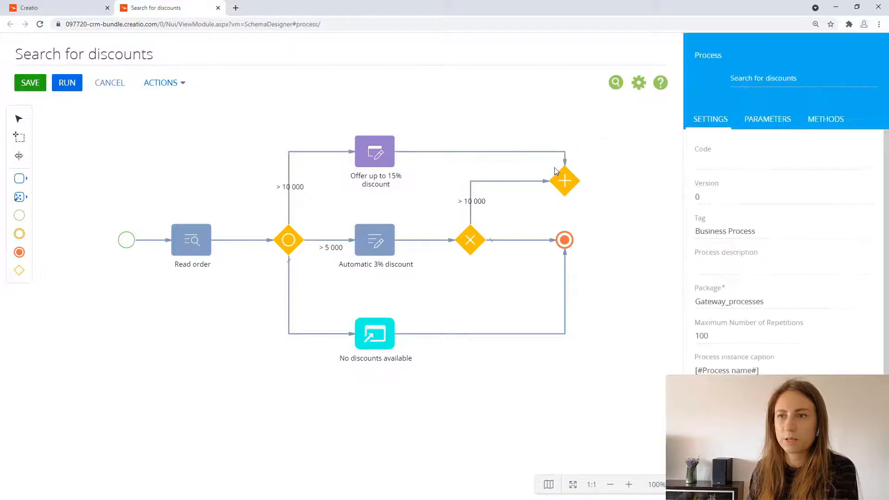
click(565, 183)
drag(597, 233, 570, 243)
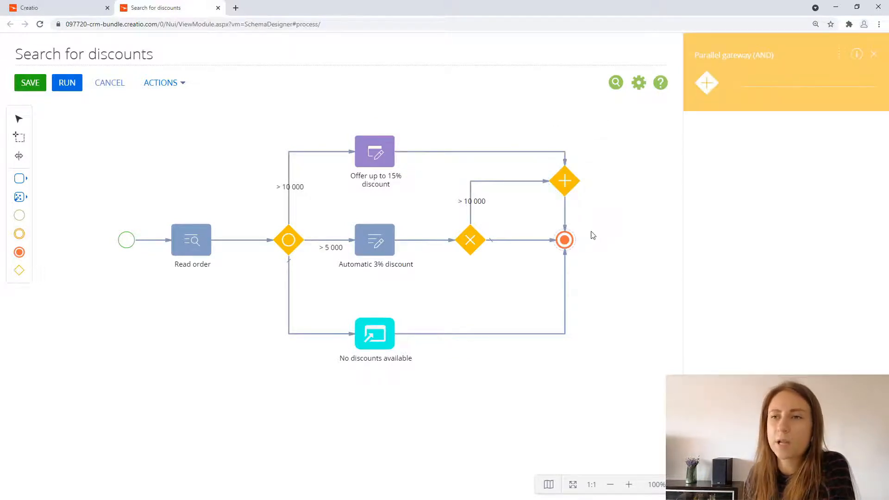
Step: Save the "Search for discounts" process
click(634, 147)
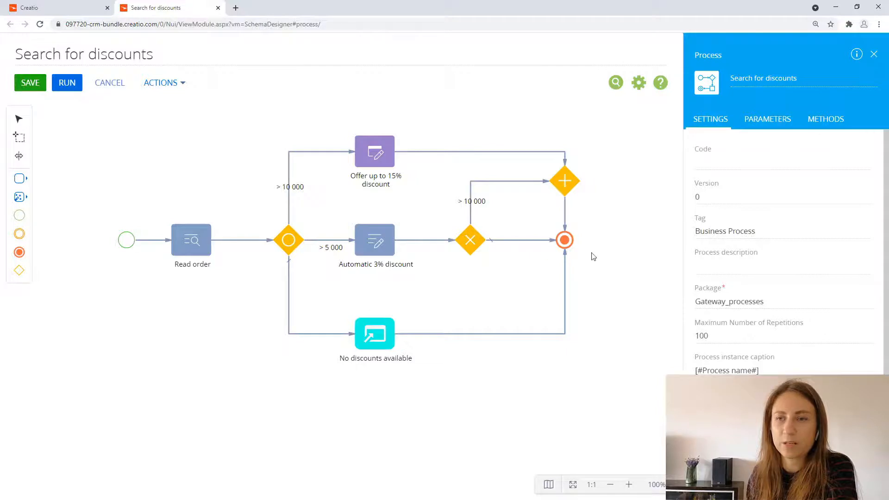
click(30, 83)
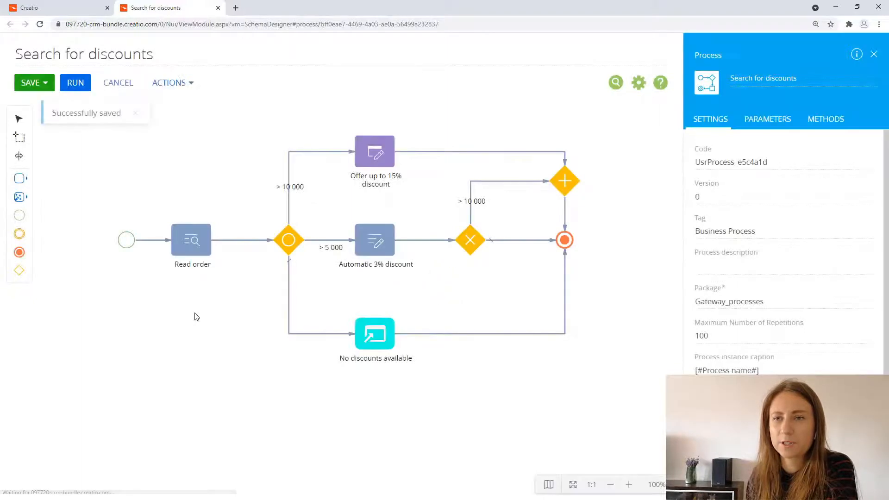
Step: Switch to the open order and bring up the business processes settings in the Orders section wizard
click(97, 10)
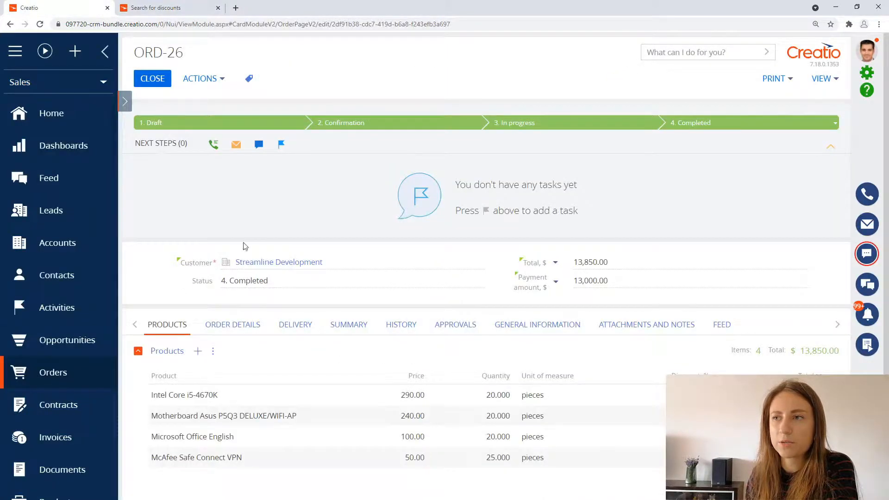
click(821, 79)
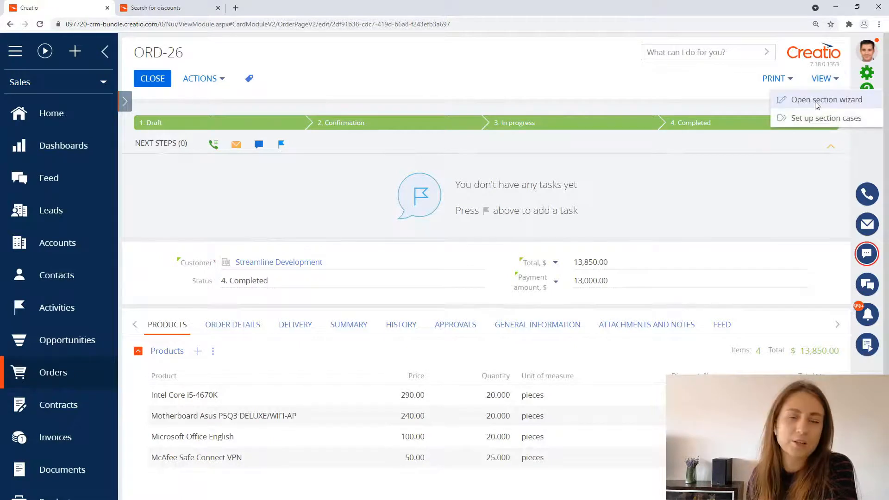
click(806, 99)
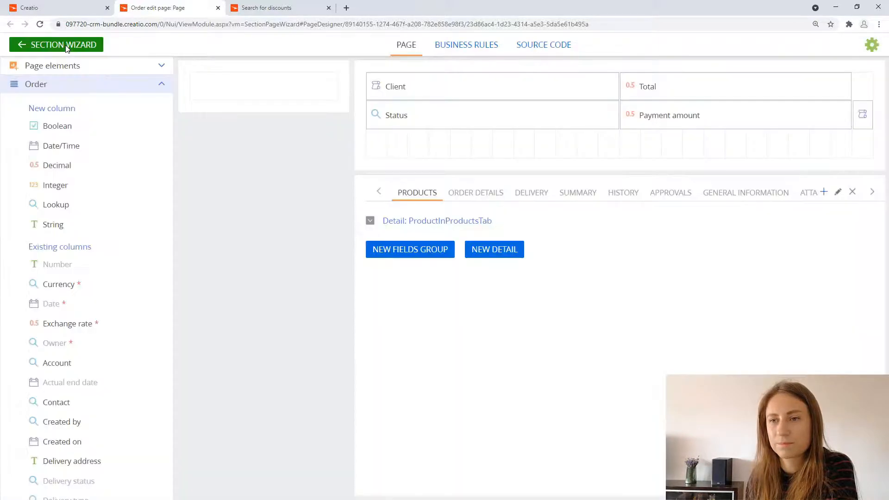
click(66, 46)
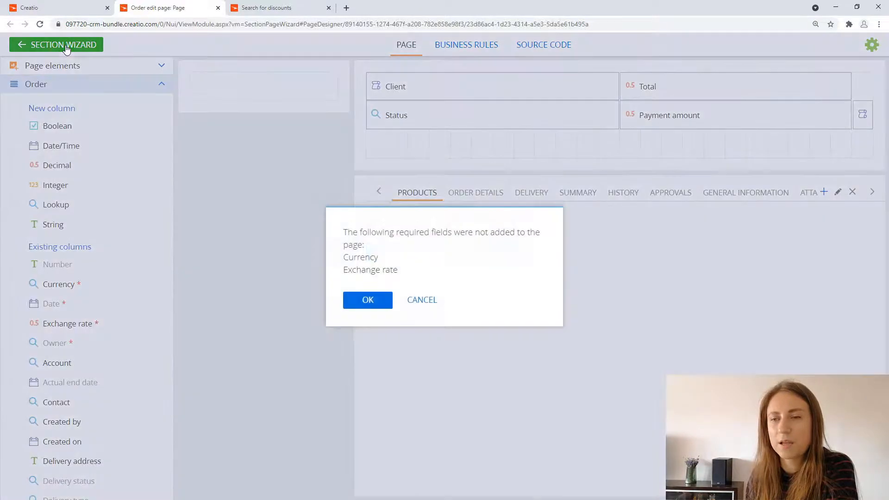
click(379, 307)
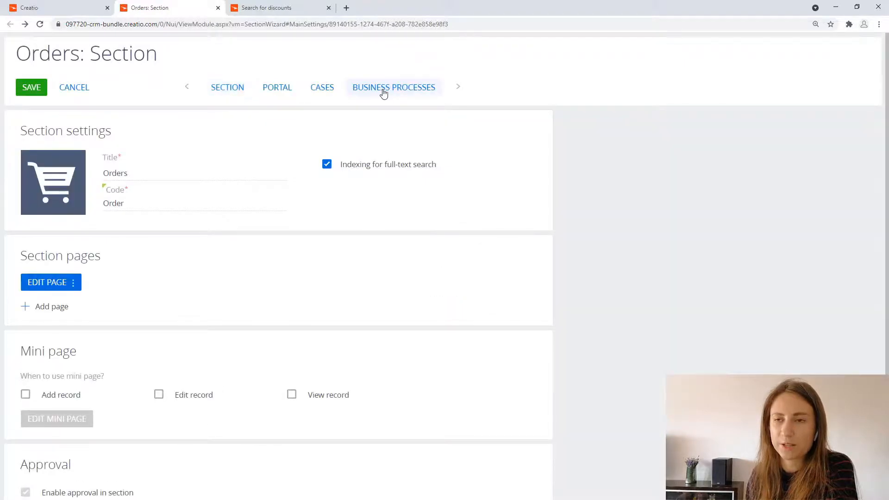
click(384, 91)
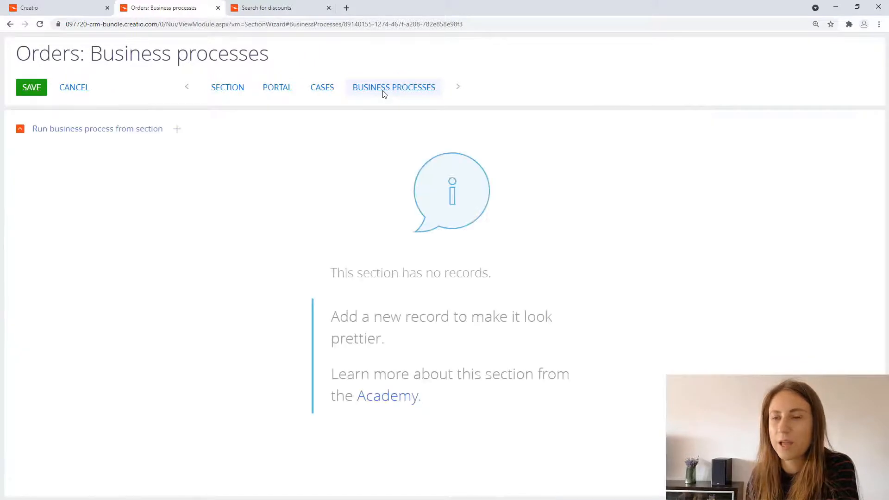
Step: Add "Search for discounts" to the section's processes, run it for the selected record through the OrderId parameter, and save the section
click(176, 129)
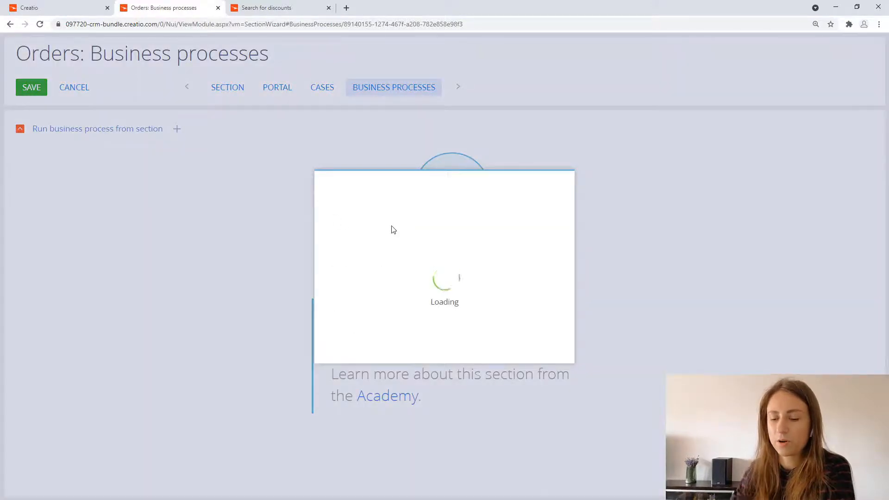
click(377, 230)
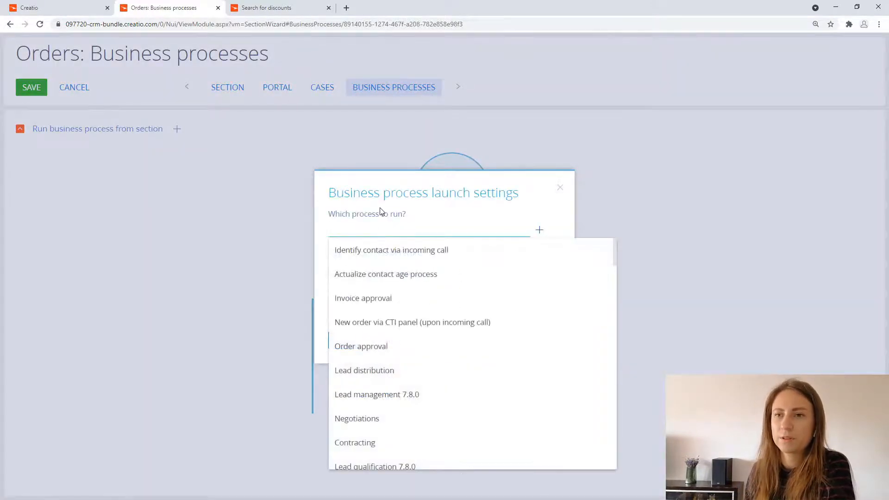
text(search)
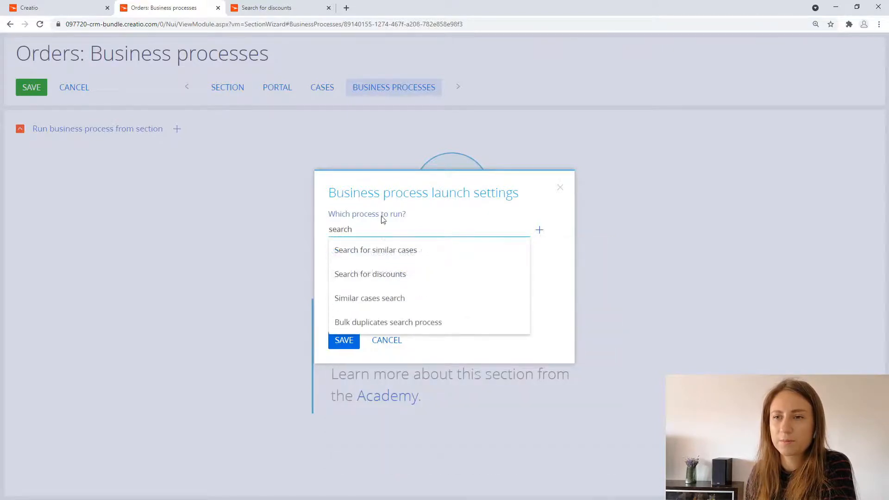
click(380, 274)
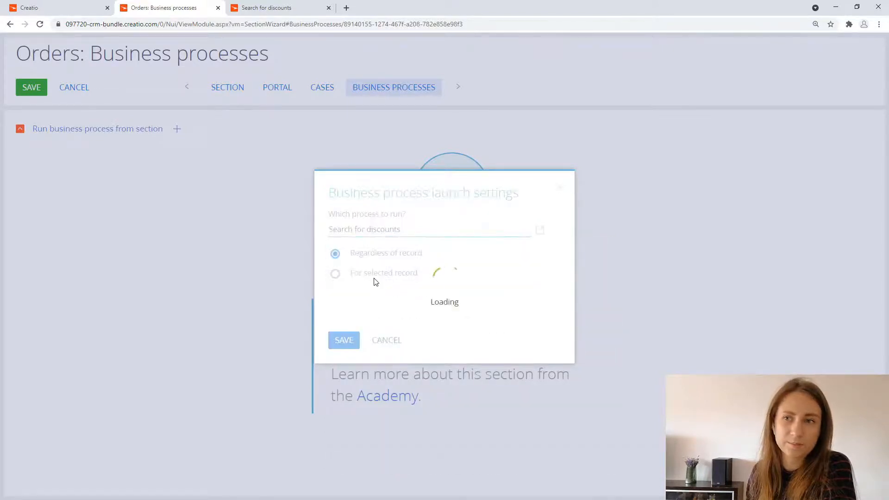
click(370, 277)
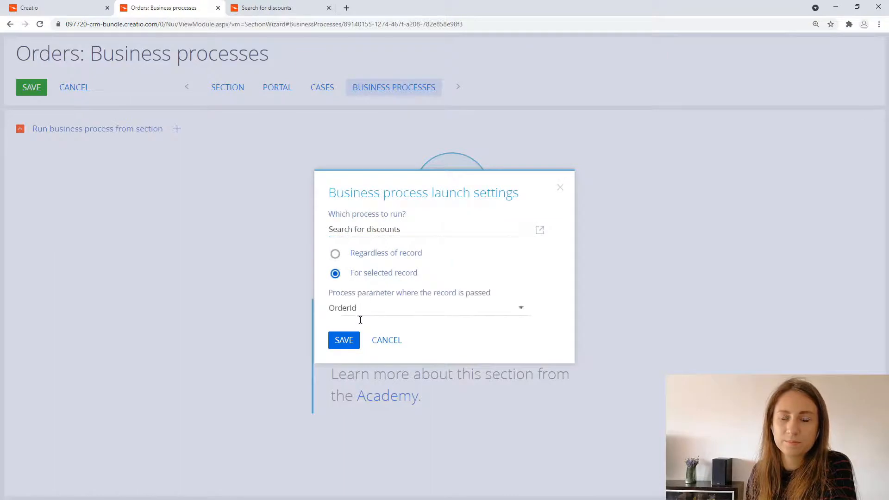
click(350, 342)
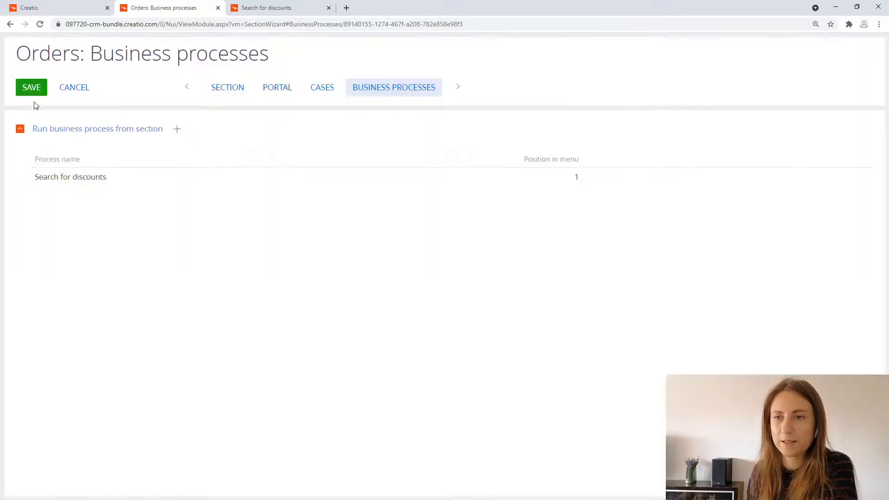
click(30, 88)
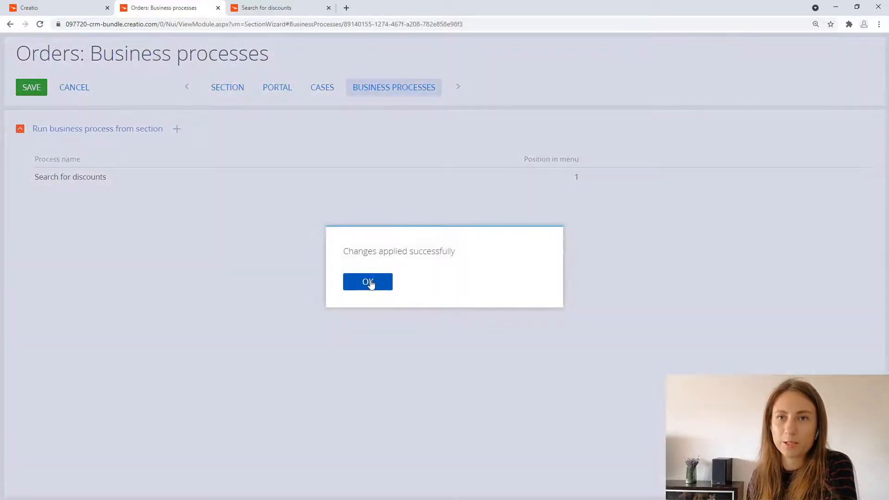
click(368, 281)
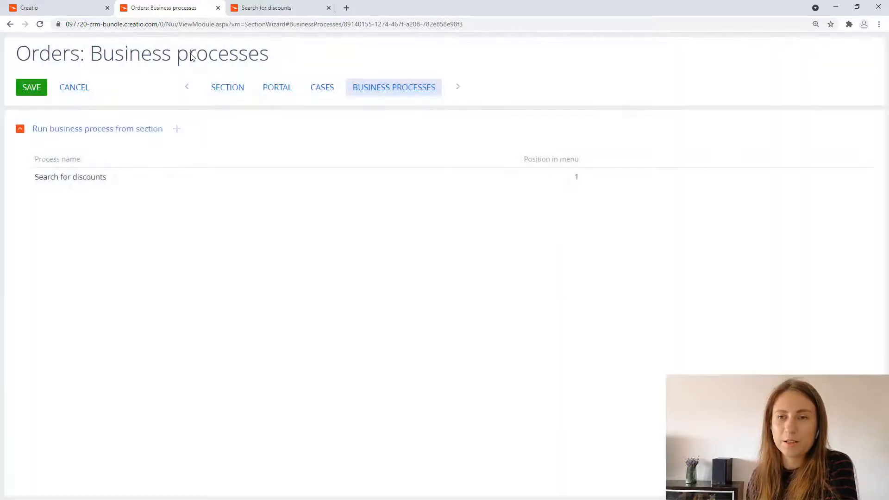
Step: Reload the Orders section, run "Search for discounts" on the 326.00 Infocom order, and close that order
click(68, 13)
click(39, 24)
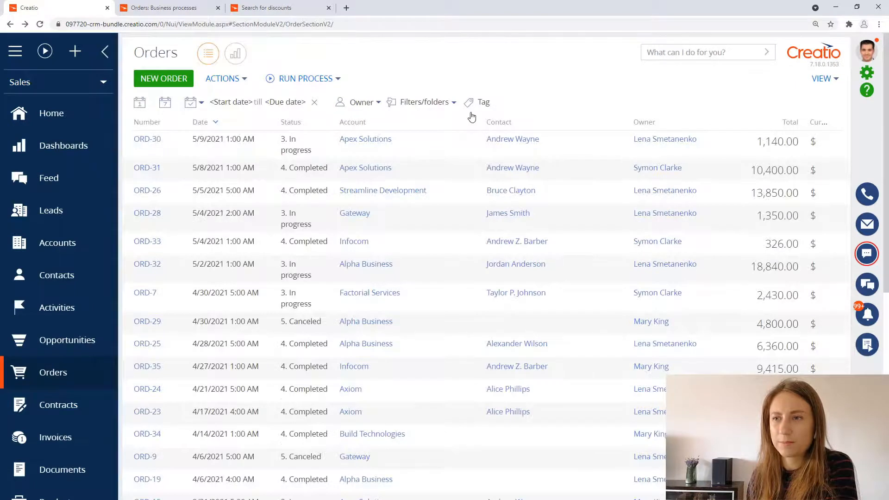
click(409, 248)
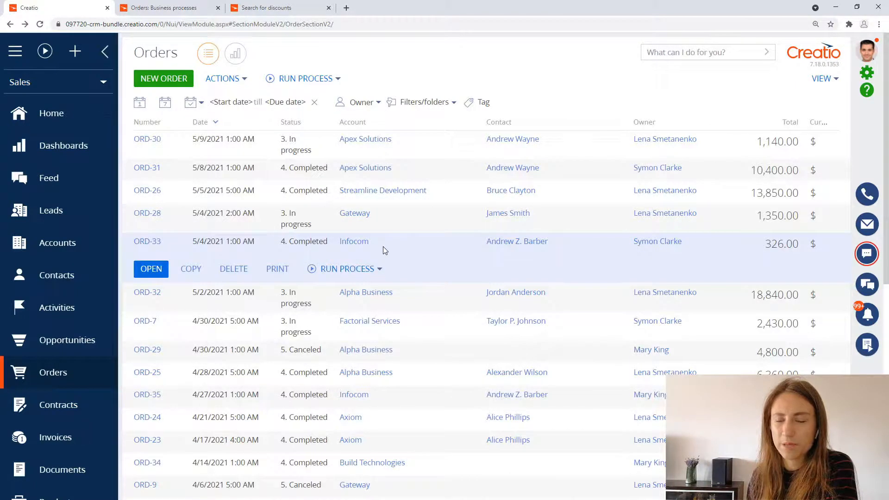
click(152, 270)
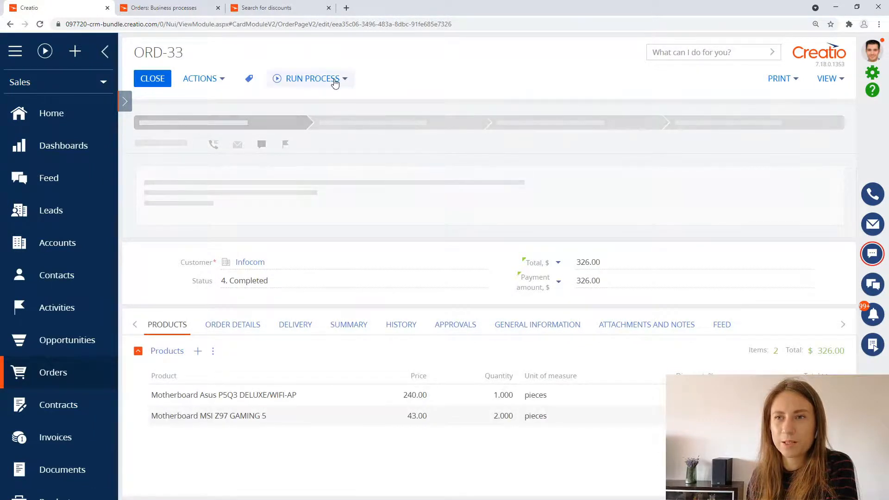
click(337, 82)
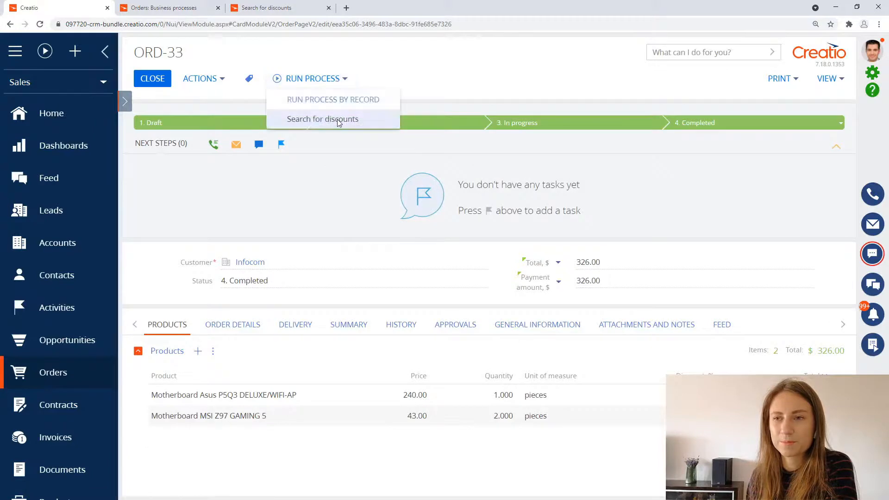
click(307, 115)
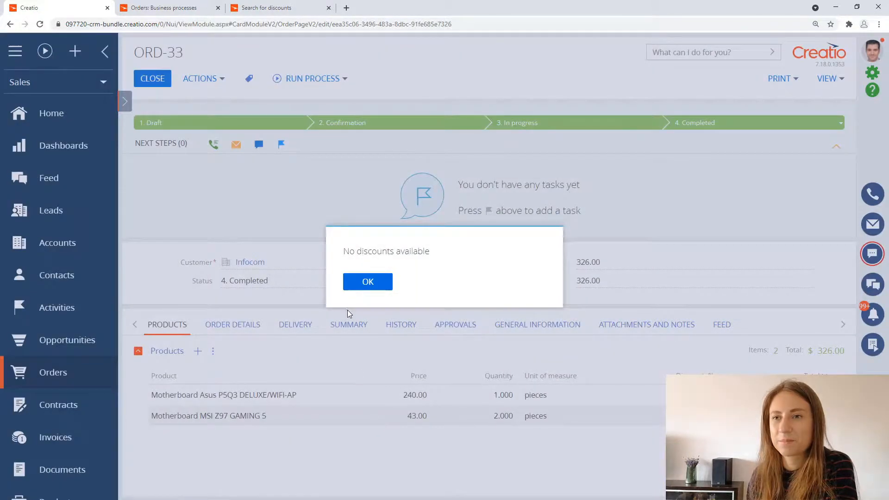
click(368, 282)
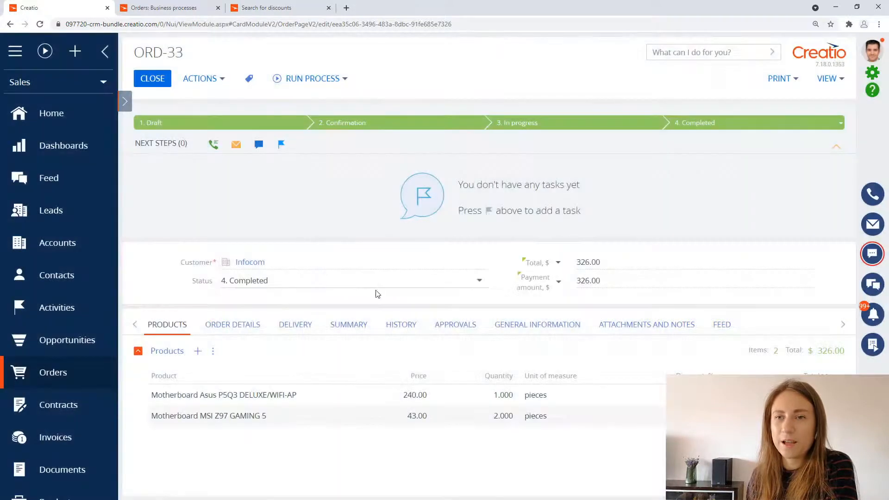
click(160, 82)
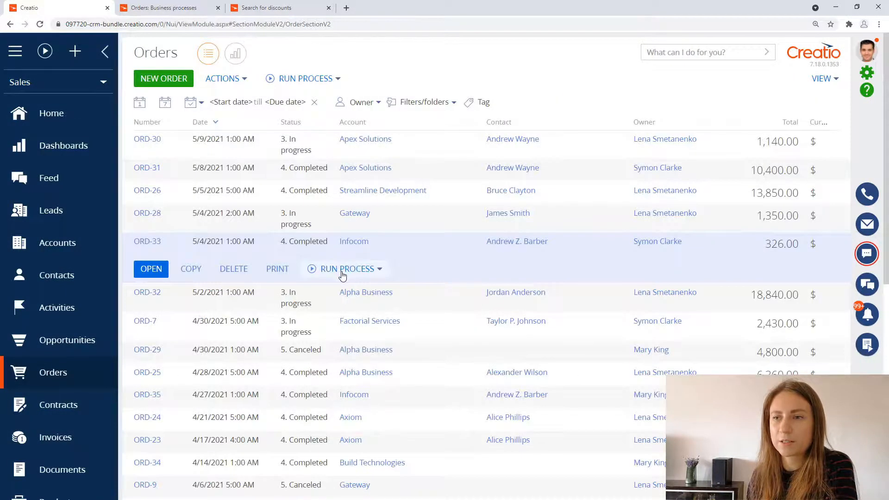
Step: Open the Alpha Business order totalling 6,360.00 and run "Search for discounts" on it
click(433, 372)
click(151, 372)
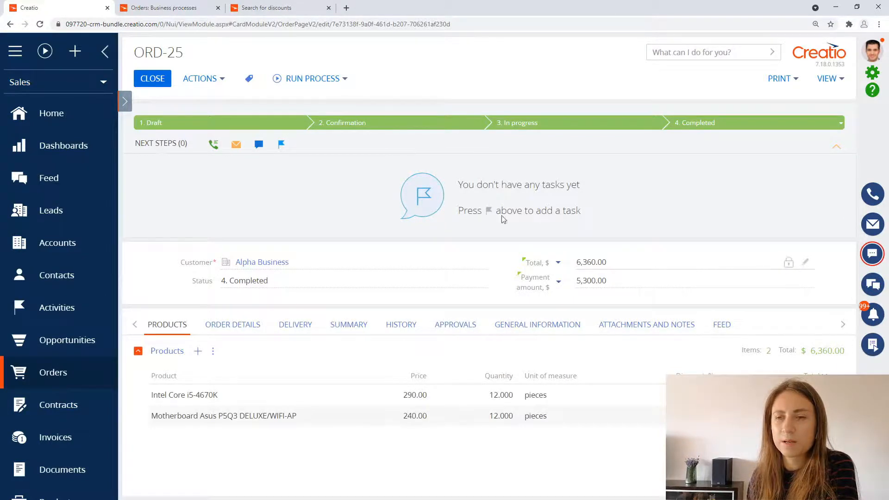
click(341, 81)
click(344, 121)
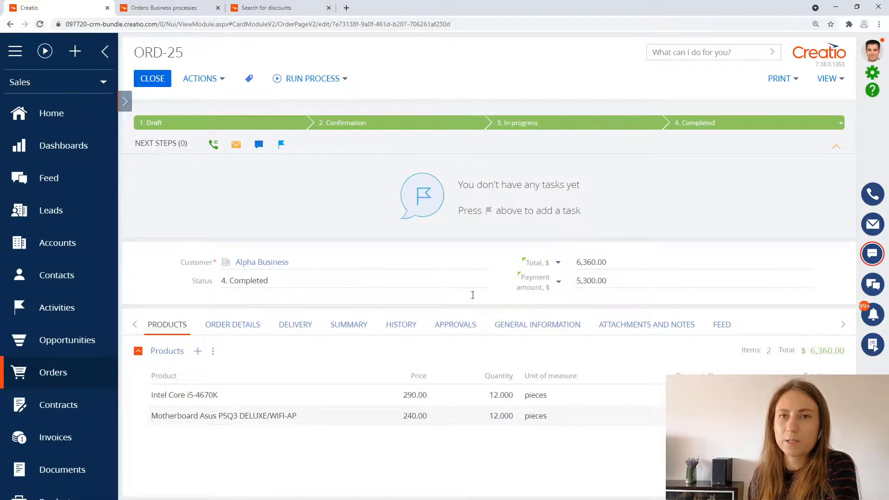
Step: Reload the order, inspect the discount on both product lines, and close the order
click(40, 24)
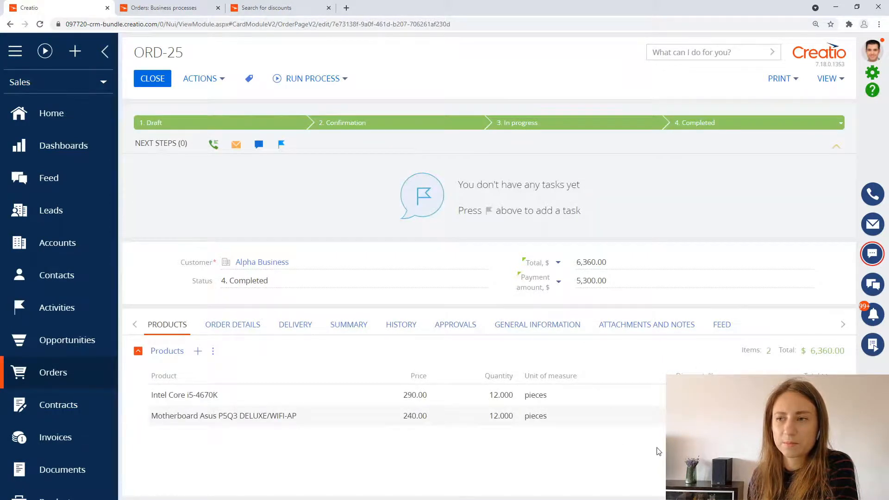
click(698, 396)
click(698, 418)
key(Escape)
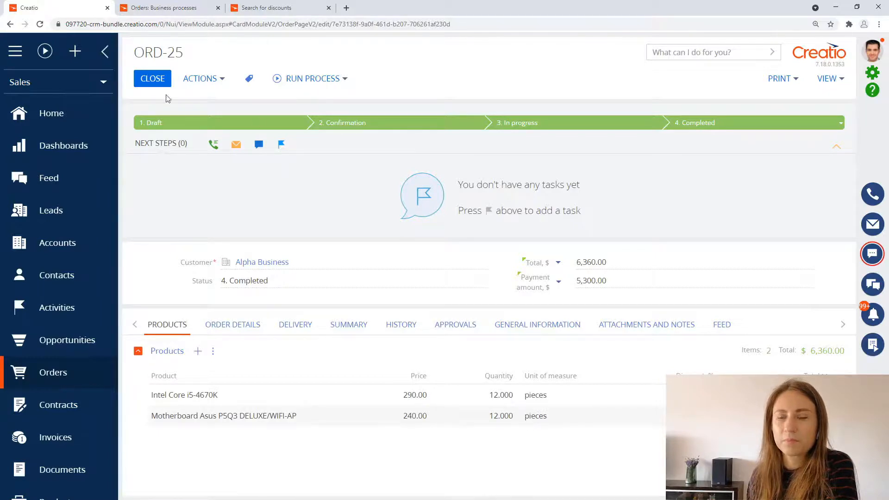
click(151, 82)
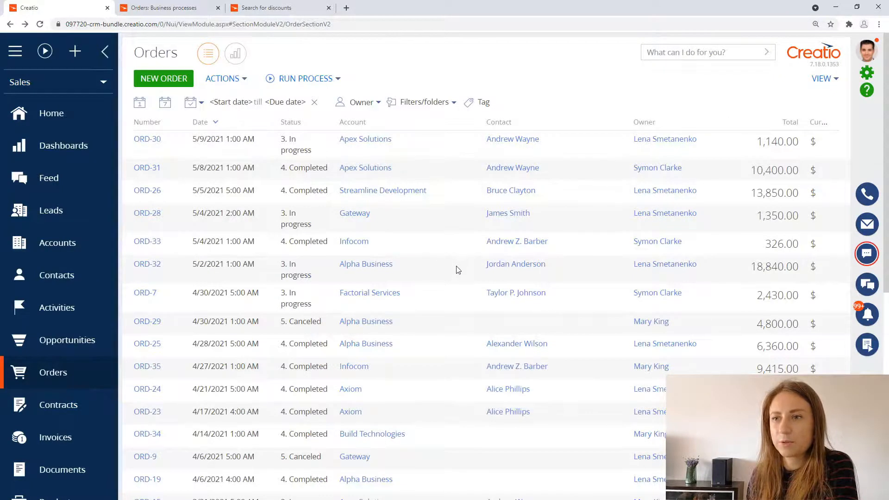
Step: Open the Alpha Business order totalling 18,840.00 and run "Search for discounts" on it
click(438, 272)
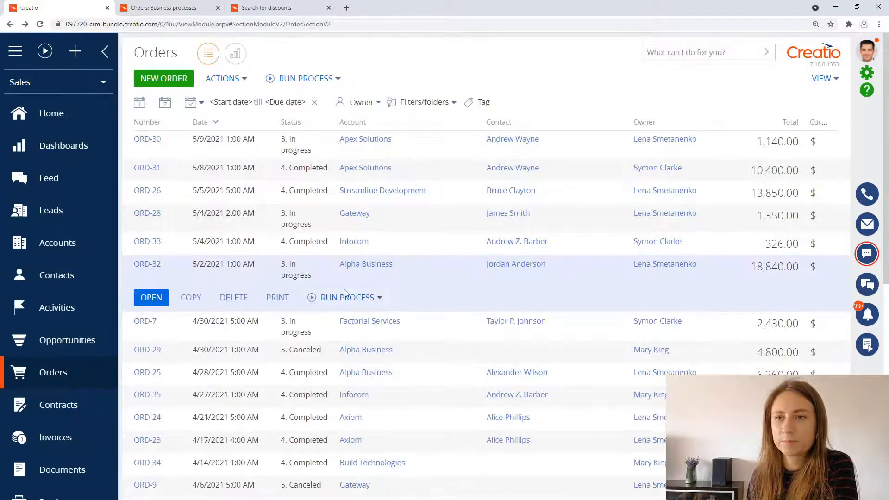
click(151, 299)
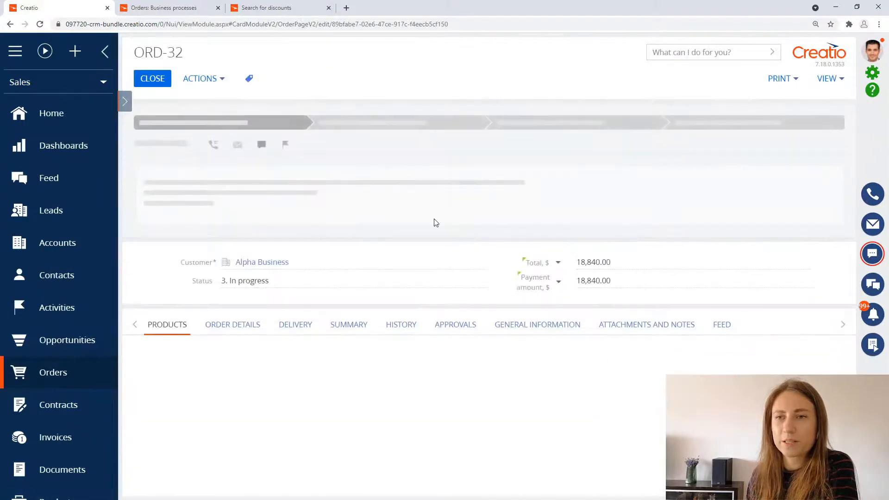
click(323, 80)
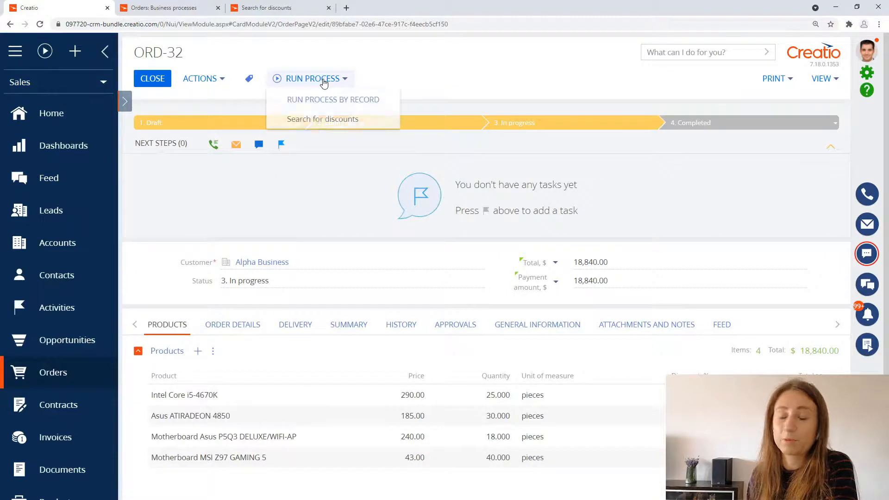
click(317, 121)
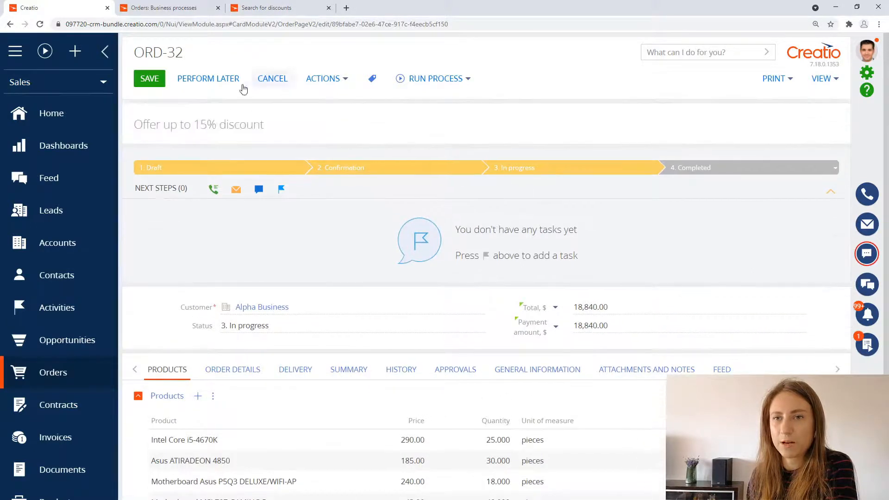
Step: Set the discount to 15% for Intel Core i5-4670K and 6% for Motherboard MSI Z97 GAMING 5, and save the order
drag(134, 130, 267, 132)
click(683, 440)
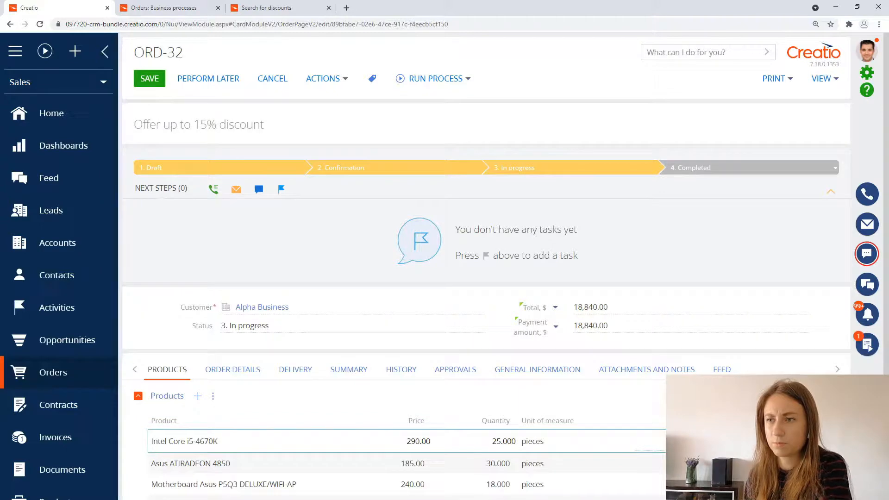
key(Return)
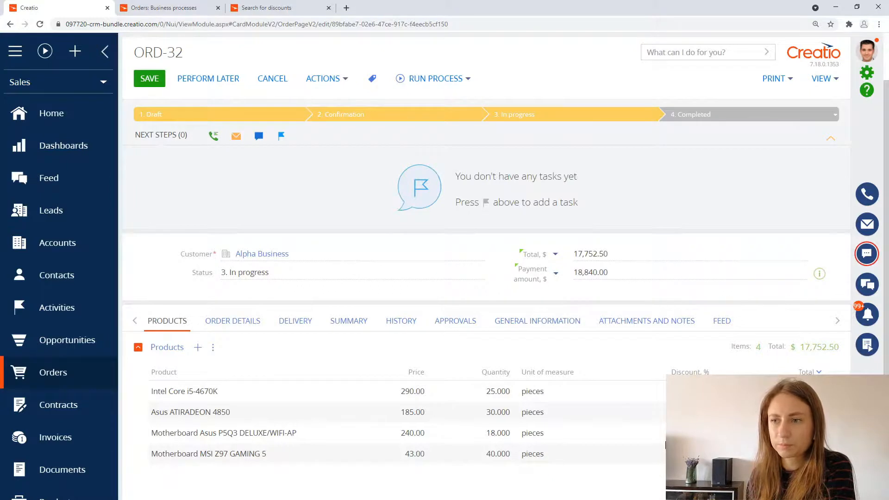
click(690, 454)
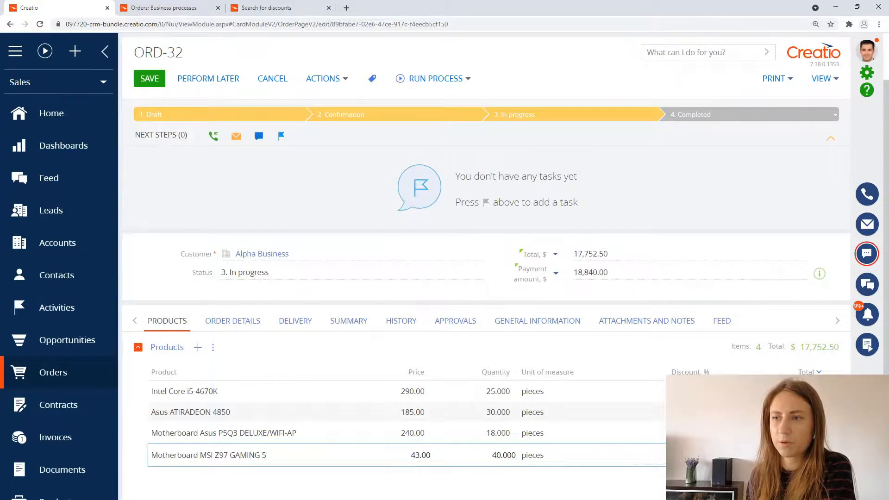
key(Return)
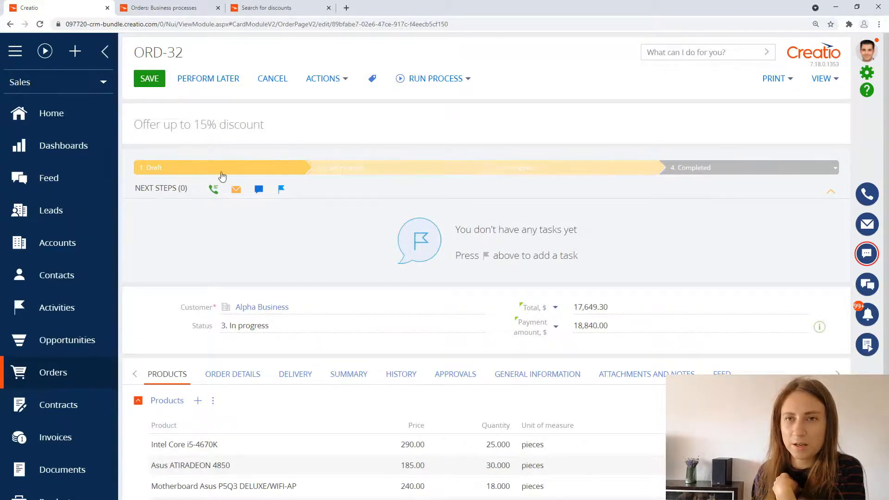
click(155, 83)
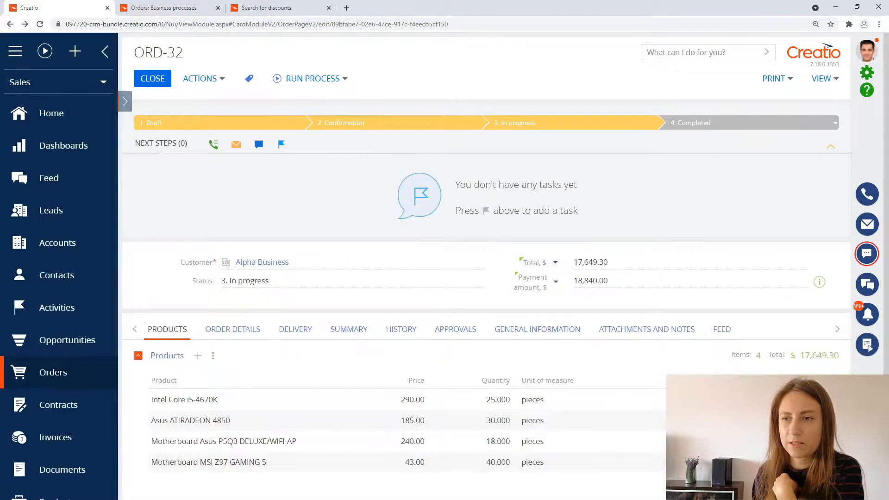
Step: Inspect the discounts on the first and last product lines, and check the system notifications
click(676, 399)
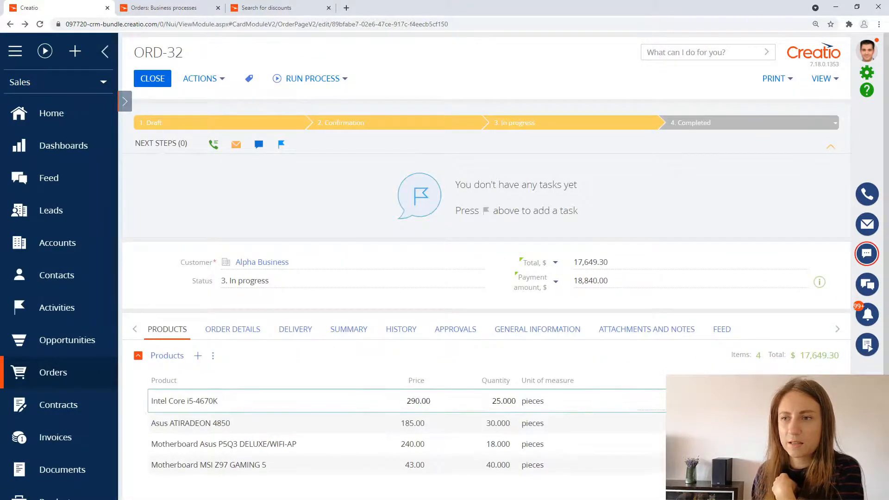
click(679, 465)
click(658, 361)
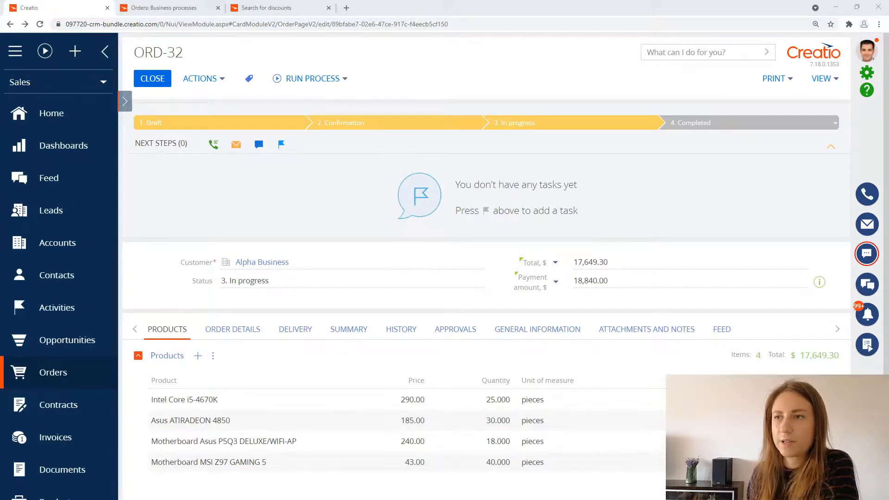
click(867, 317)
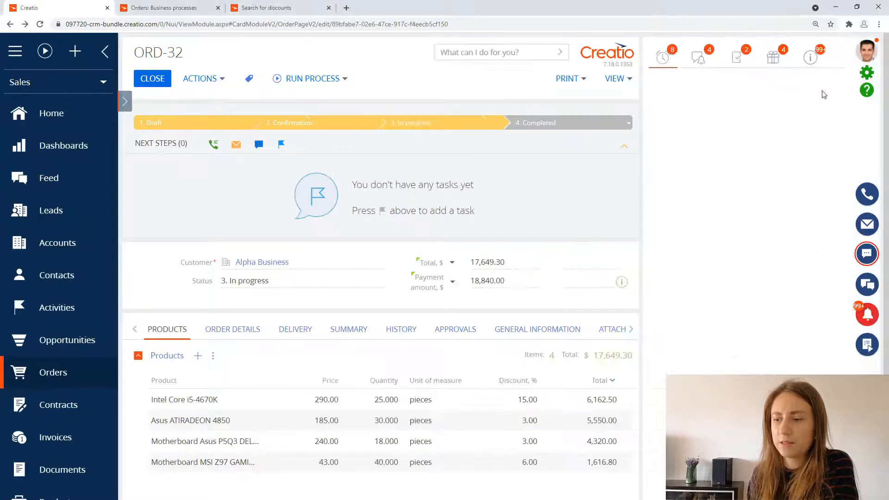
click(811, 60)
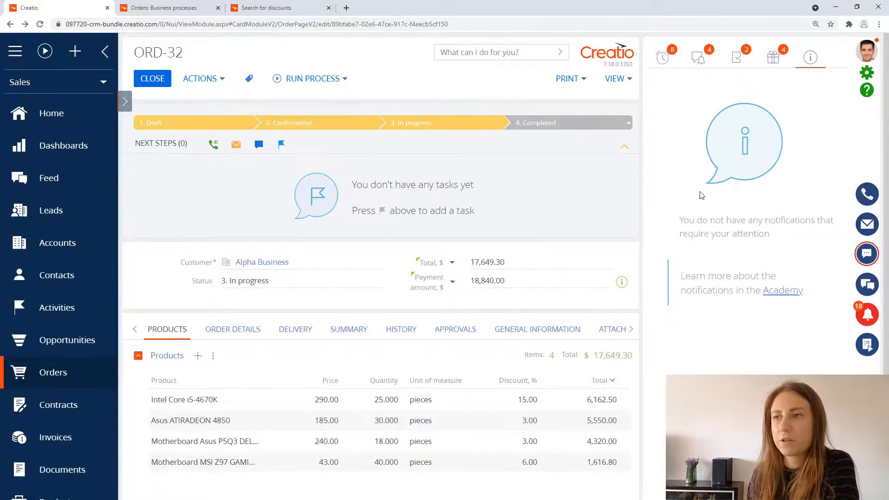
Step: Close the Orders: Business processes and Search for discounts pages, and create a new process from the process library
click(866, 73)
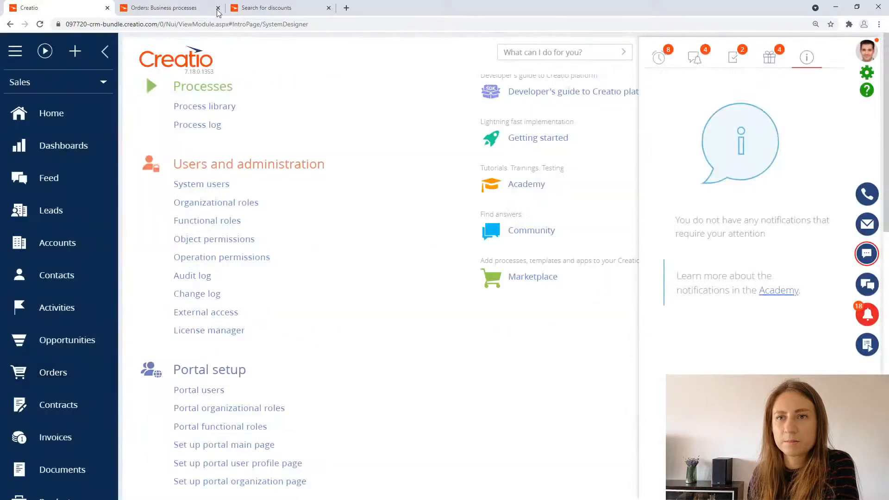
click(219, 9)
click(221, 9)
click(204, 106)
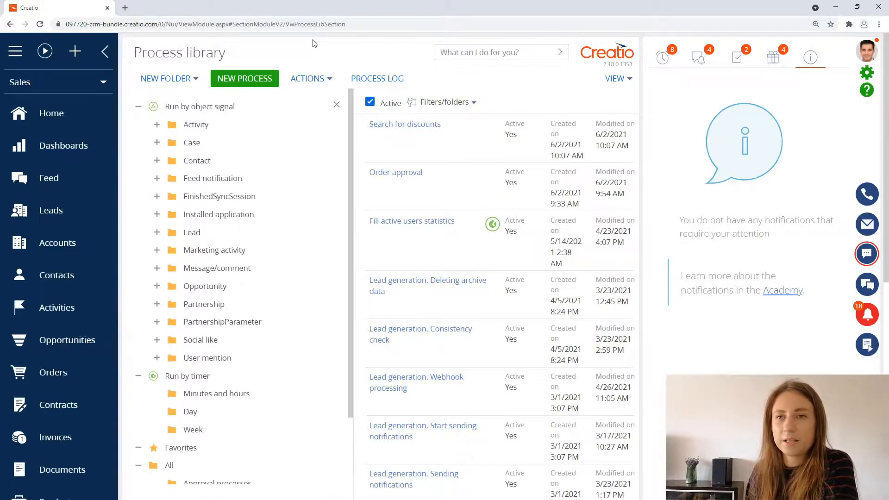
click(255, 83)
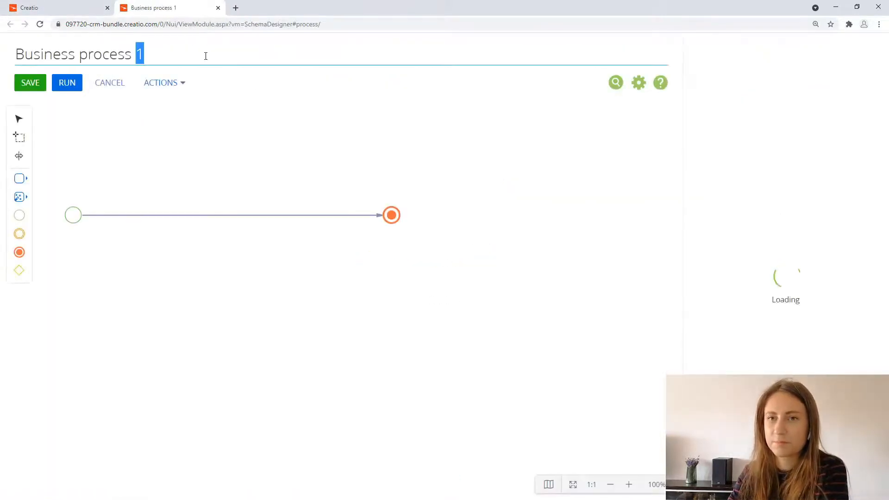
Step: Name the new process "Activity notification process"
key(ctrl+a)
text(Act)
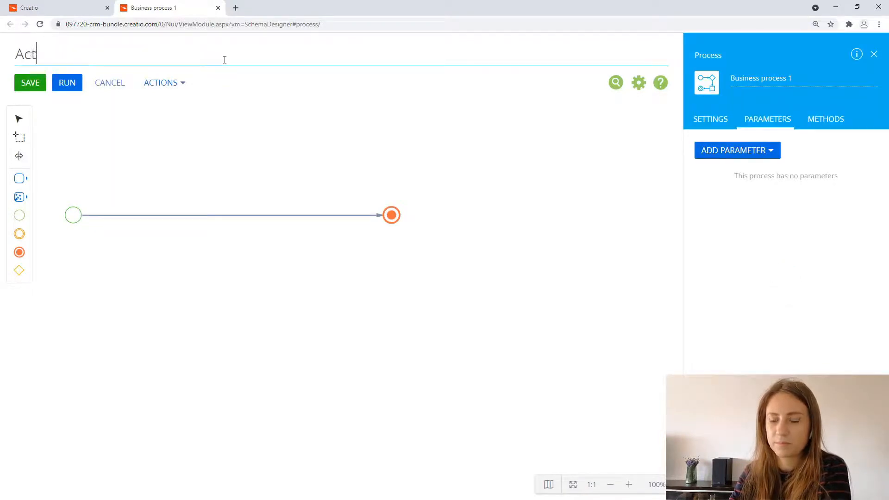
text(ivity no)
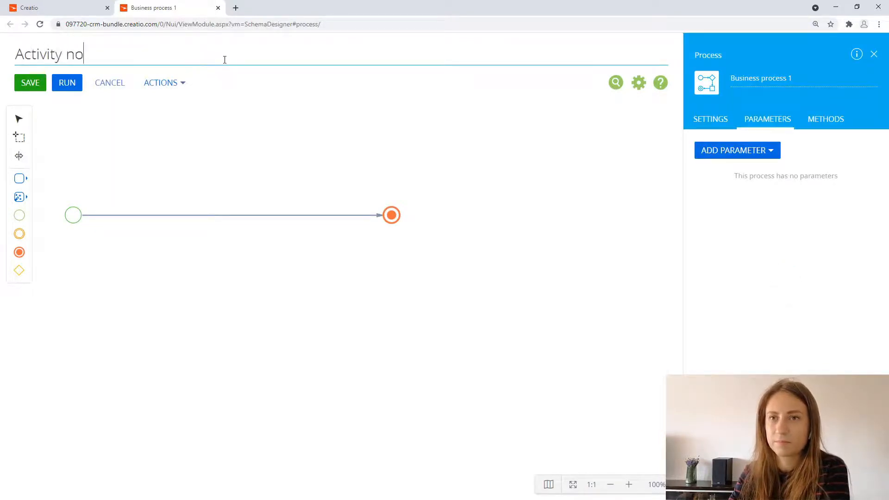
text(tification proc)
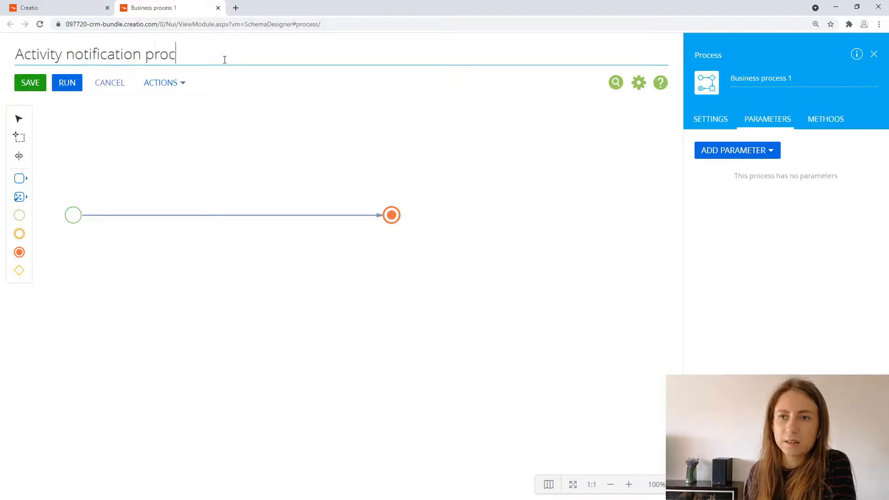
text(ess)
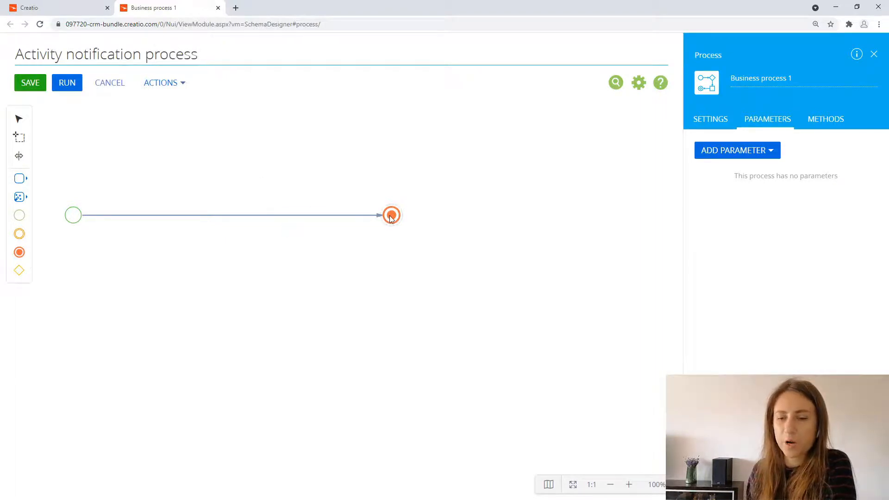
Step: Move the terminate event farther from the start event, and insert an Add data element named "Add new activity" between them
drag(391, 215, 434, 215)
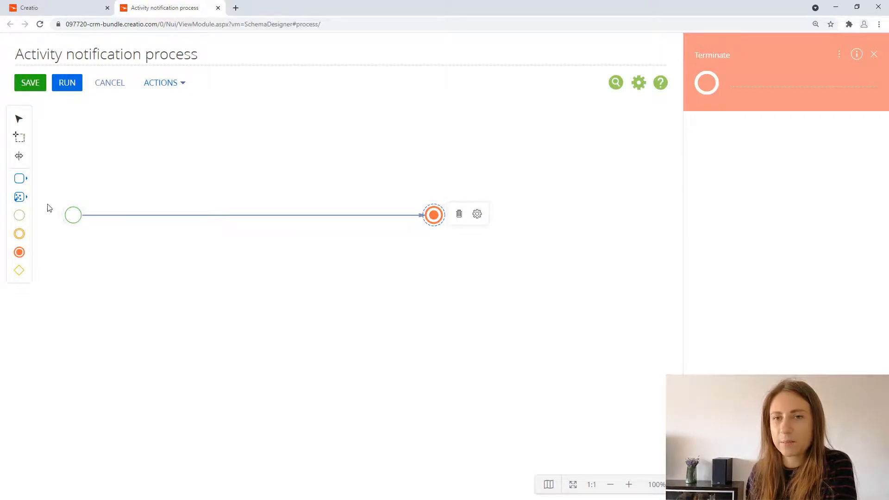
click(20, 199)
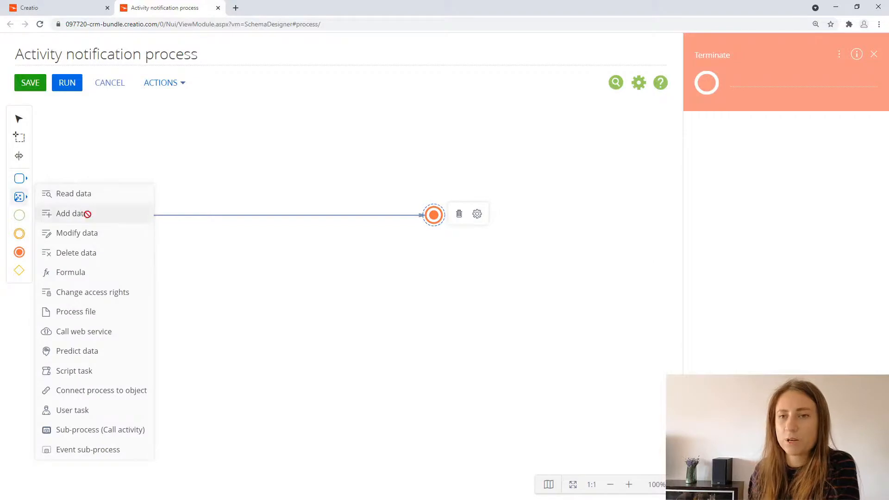
drag(87, 213, 143, 222)
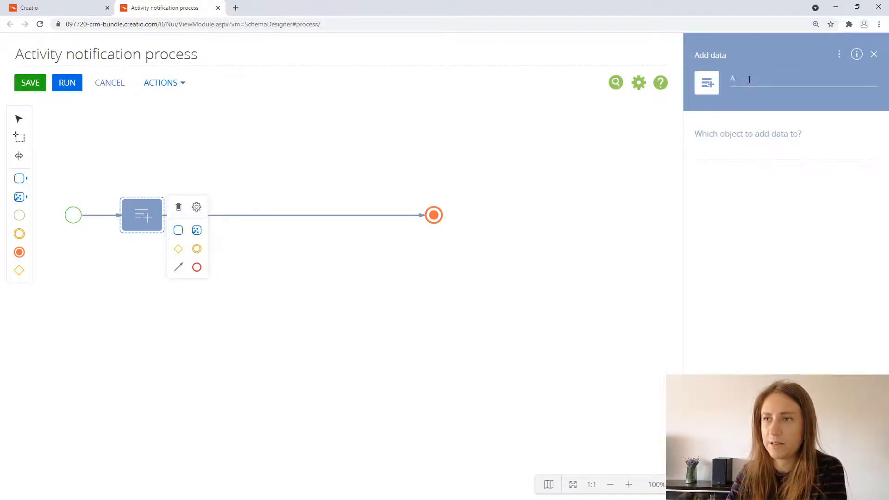
text(activ)
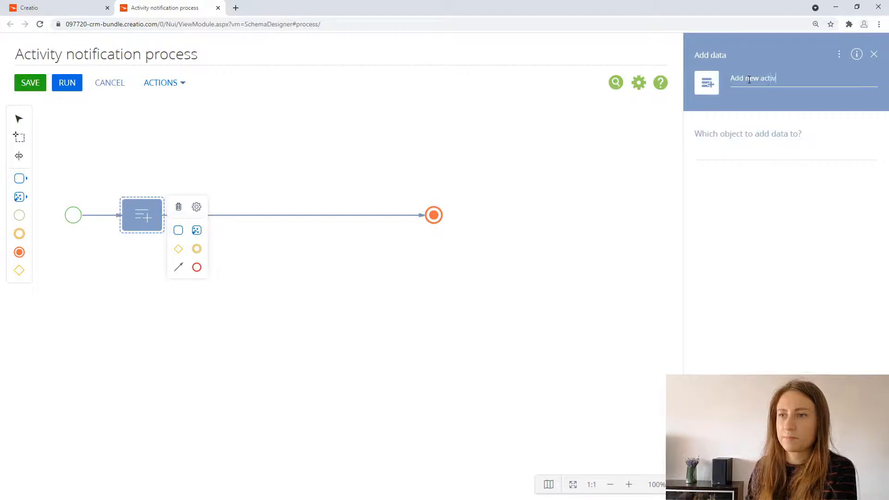
text(ity)
Step: Make the "Add new activity" element add data to the Activity object in Add one record mode
click(726, 155)
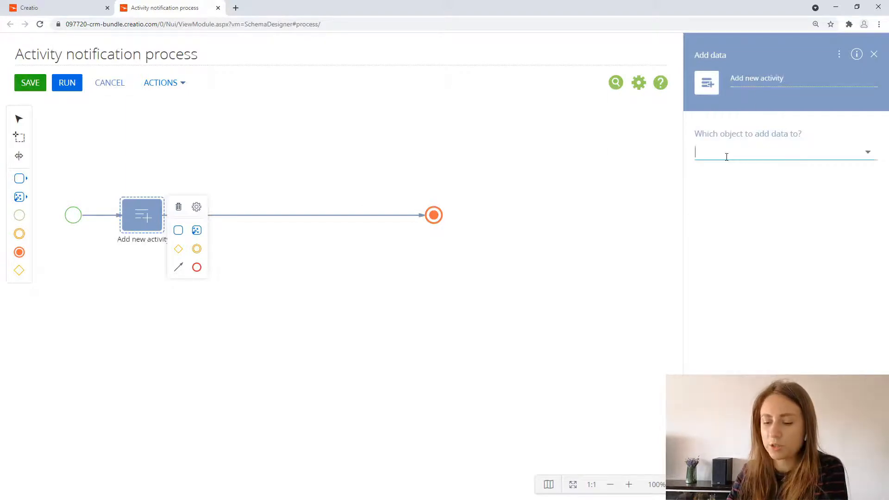
text(a)
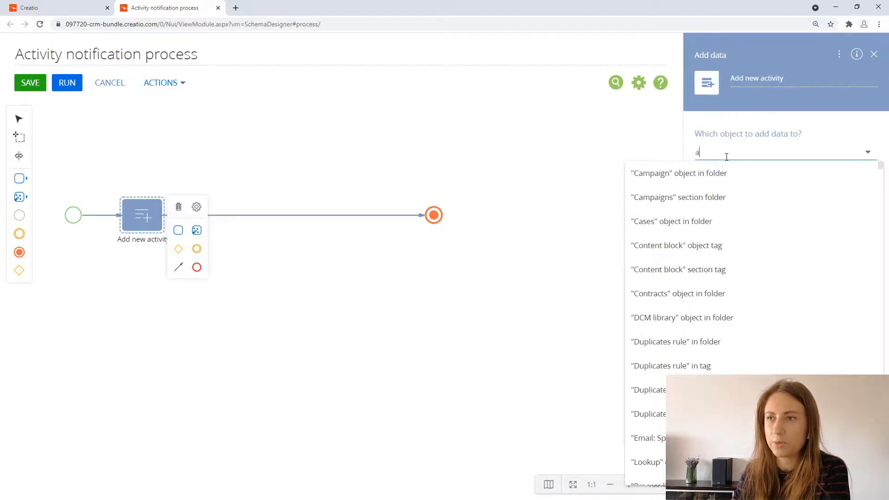
text(ct)
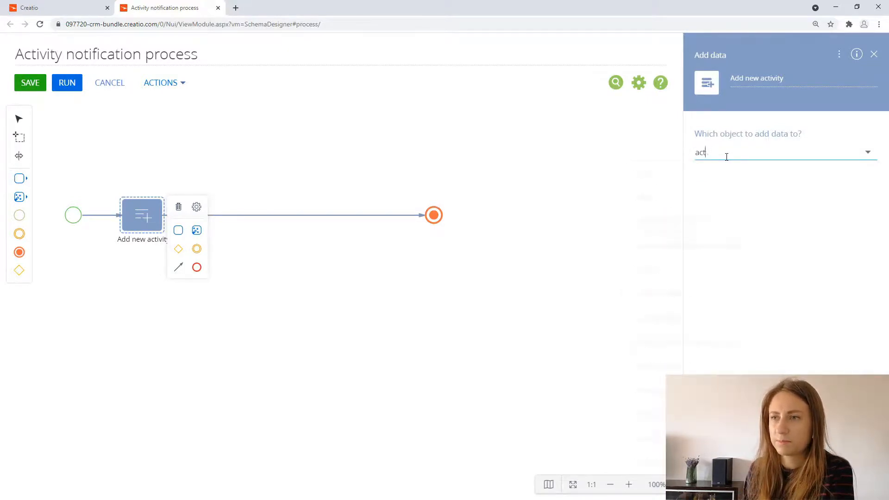
text(viiv)
click(705, 245)
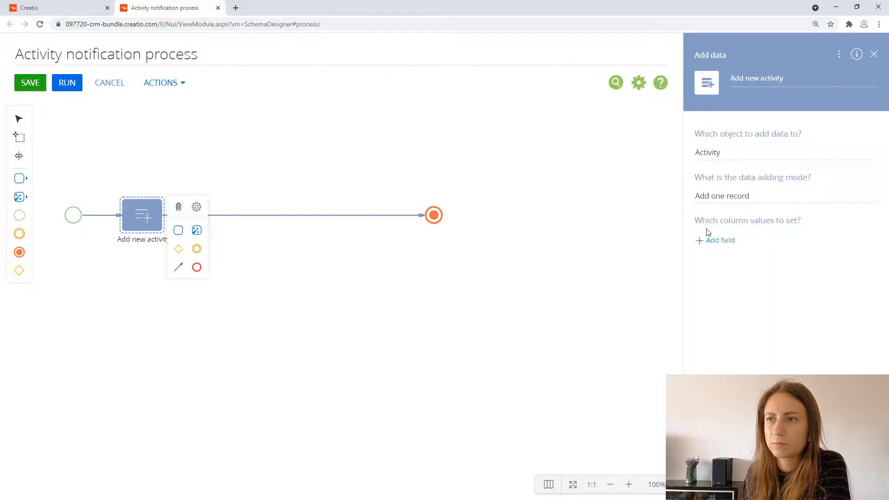
click(786, 198)
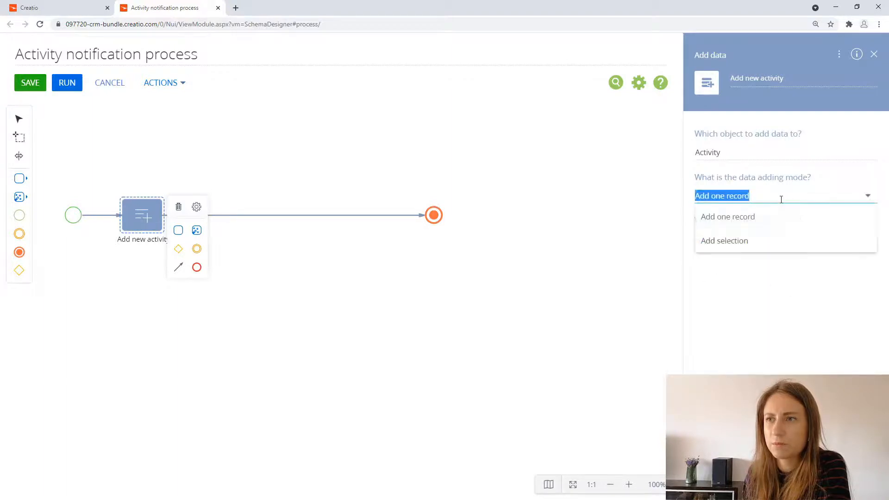
click(754, 218)
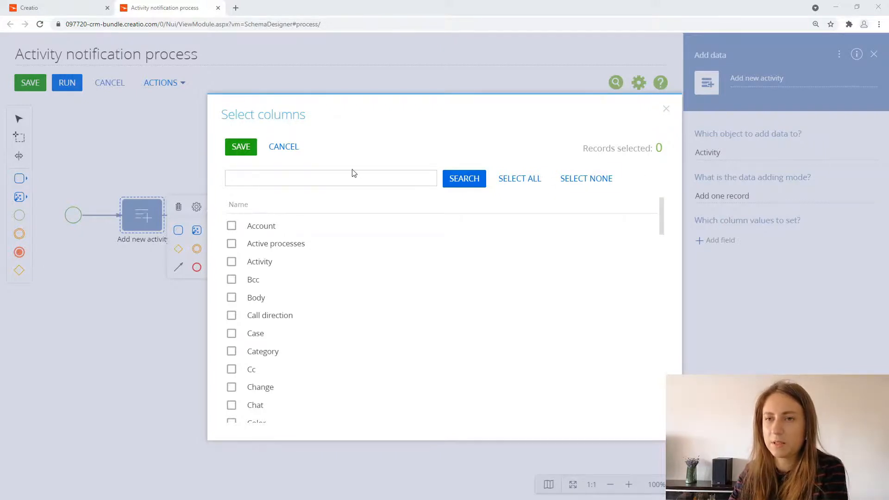
Step: Find and select the Category and Owner columns among the Activity column values to set
click(340, 176)
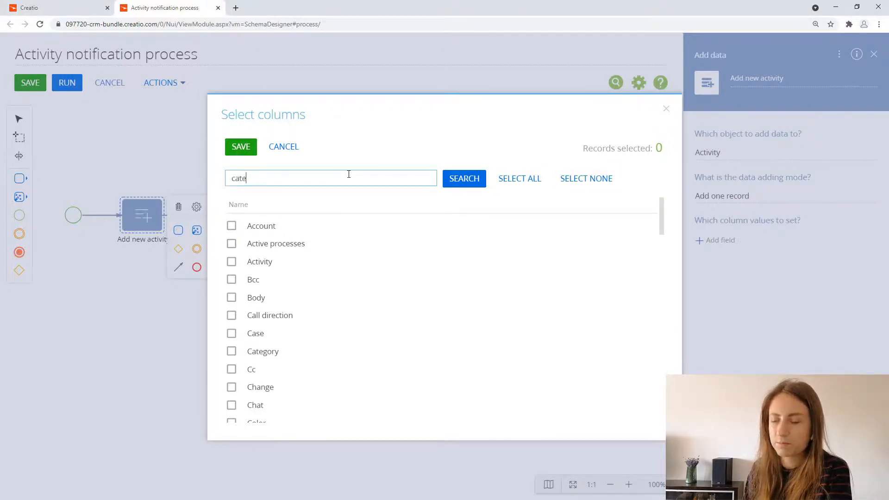
key(Return)
click(258, 226)
double_click(232, 178)
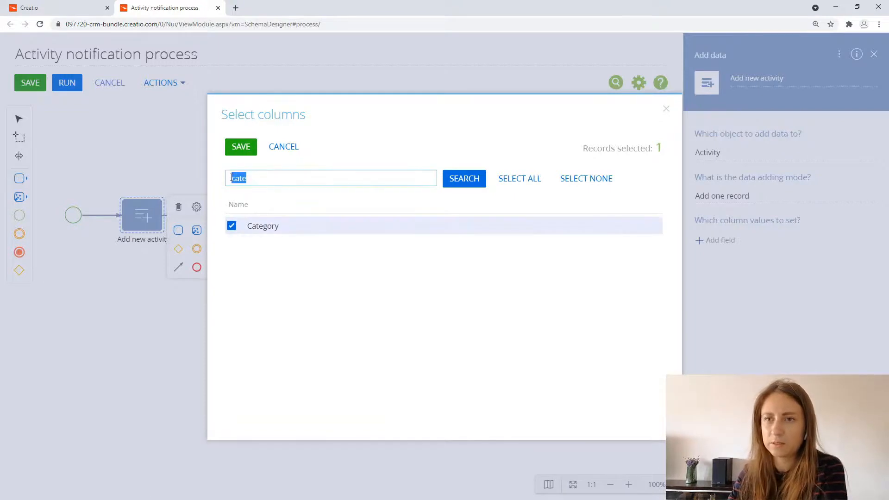
text(own)
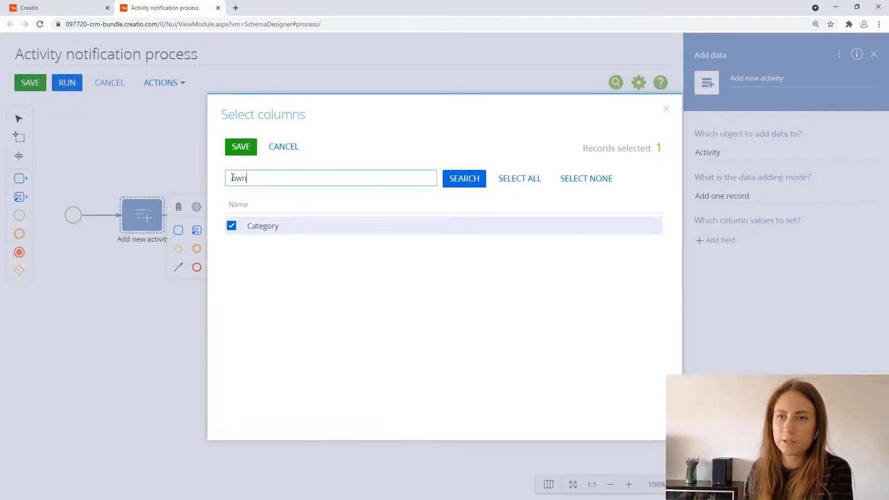
text(e)
key(Return)
click(231, 225)
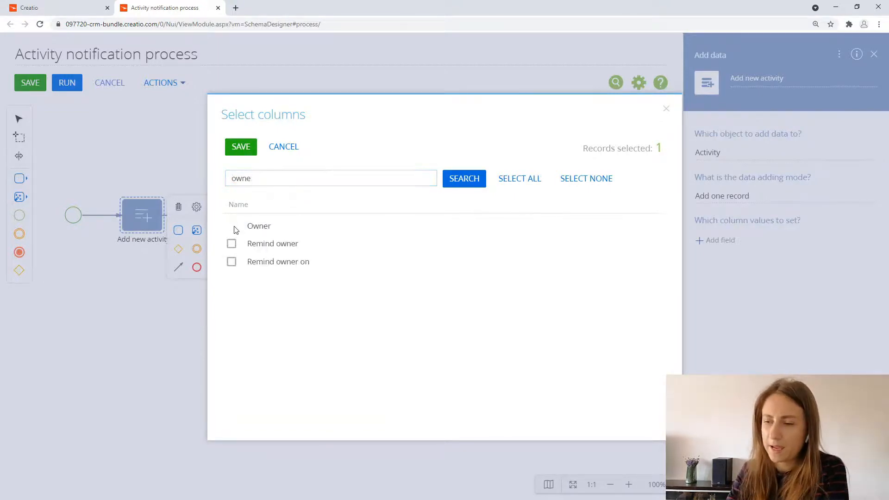
Step: Find and select the Start and Subject columns as well, and save the column selection
drag(252, 179, 220, 180)
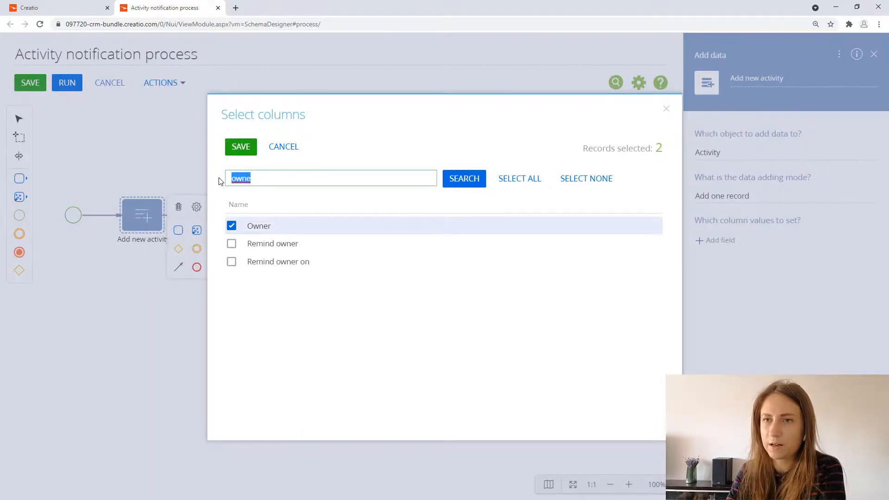
text(st)
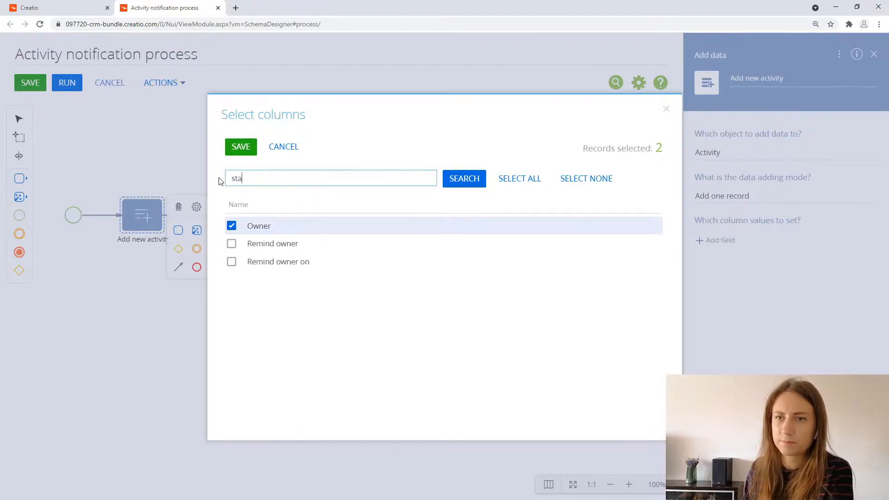
text(a)
key(Return)
click(232, 279)
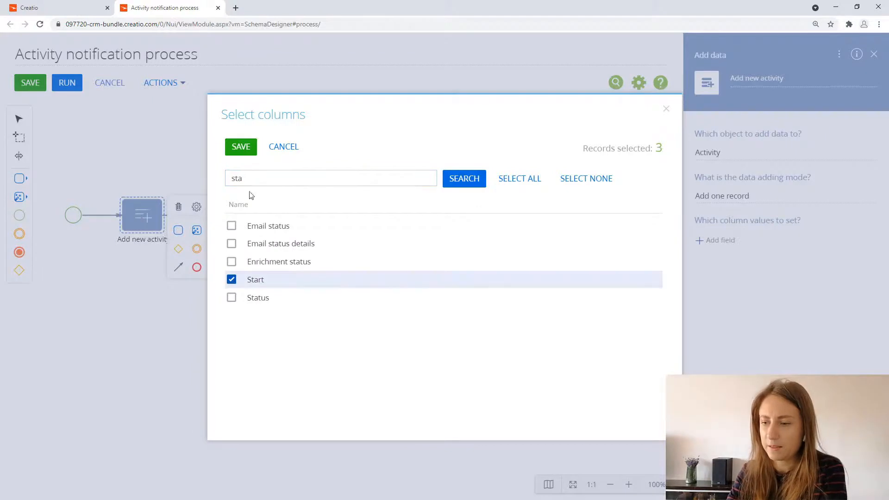
double_click(238, 184)
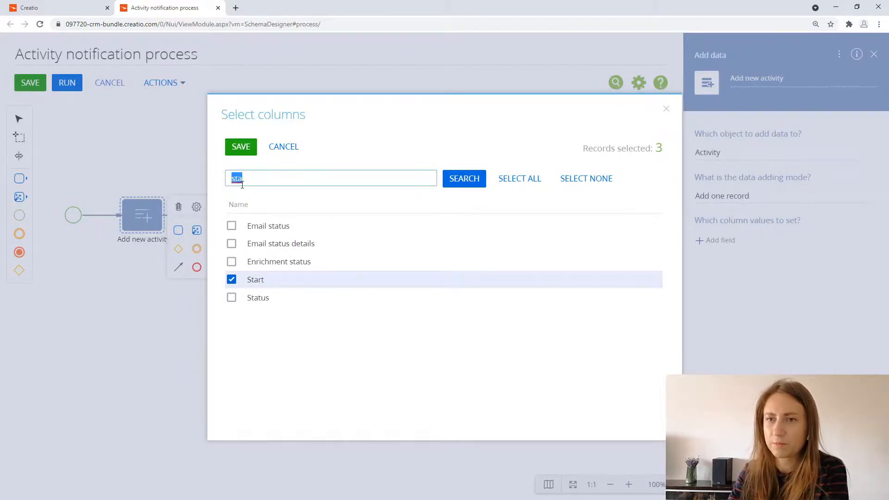
text(sub)
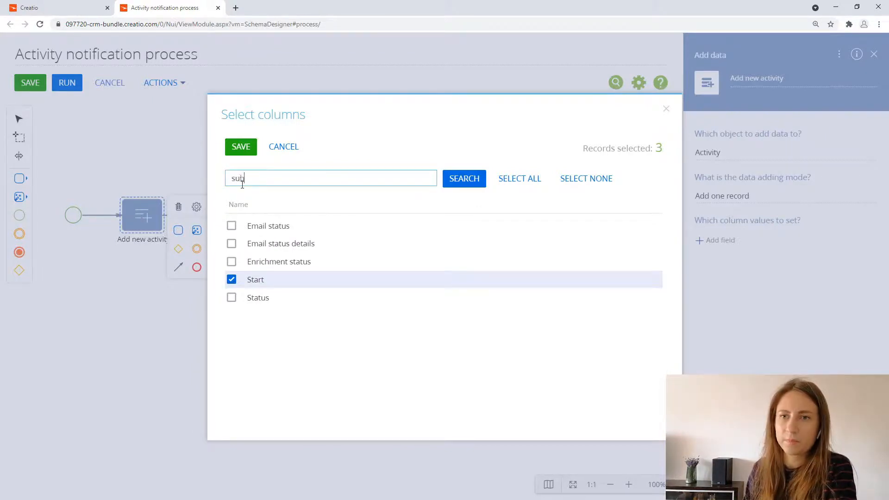
key(Return)
click(231, 243)
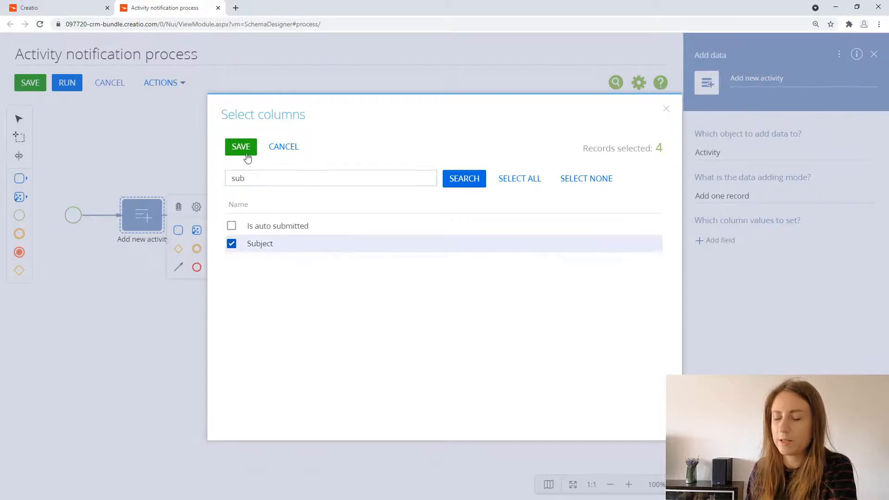
click(247, 155)
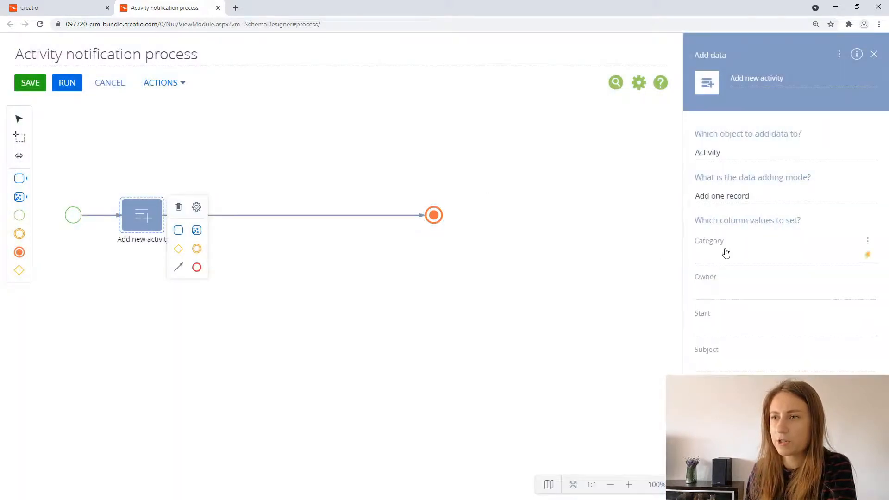
Step: Set the new activity's Category to the lookup value To do and its Owner to the current user contact
click(867, 256)
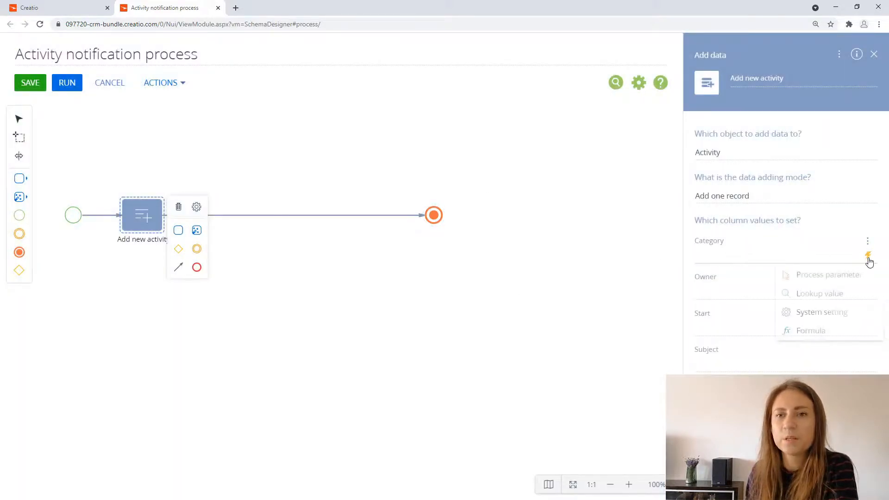
click(837, 294)
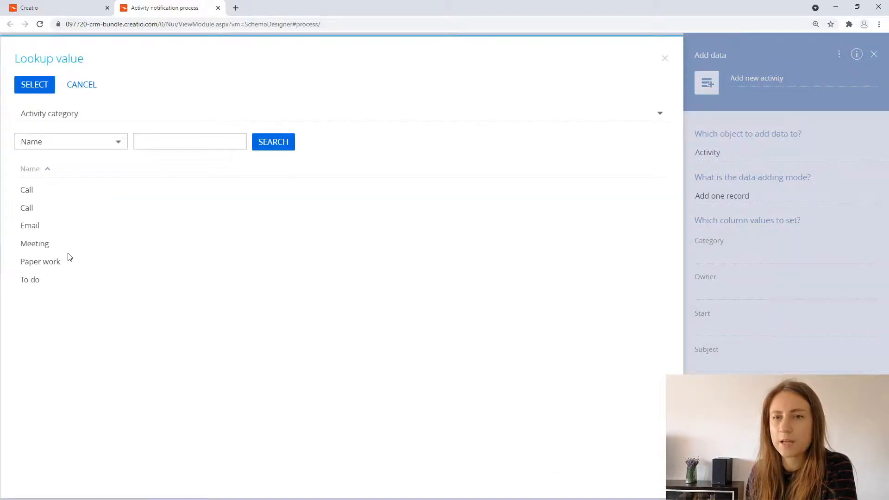
double_click(53, 281)
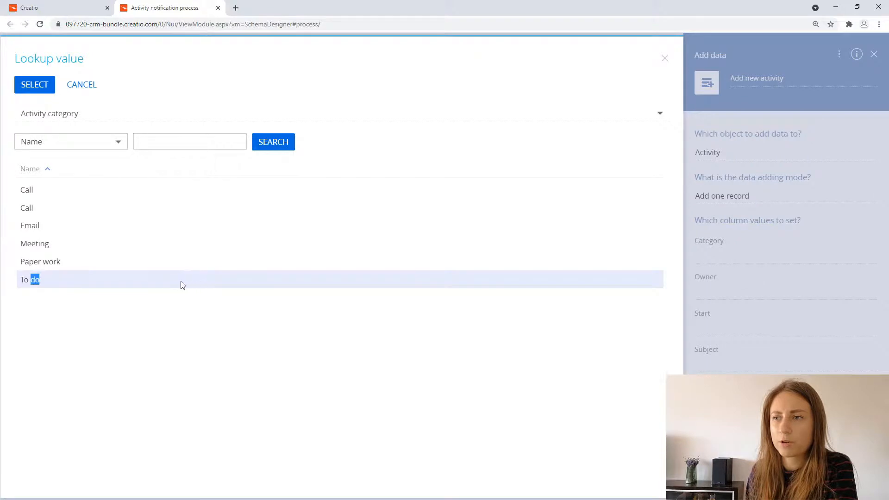
click(819, 295)
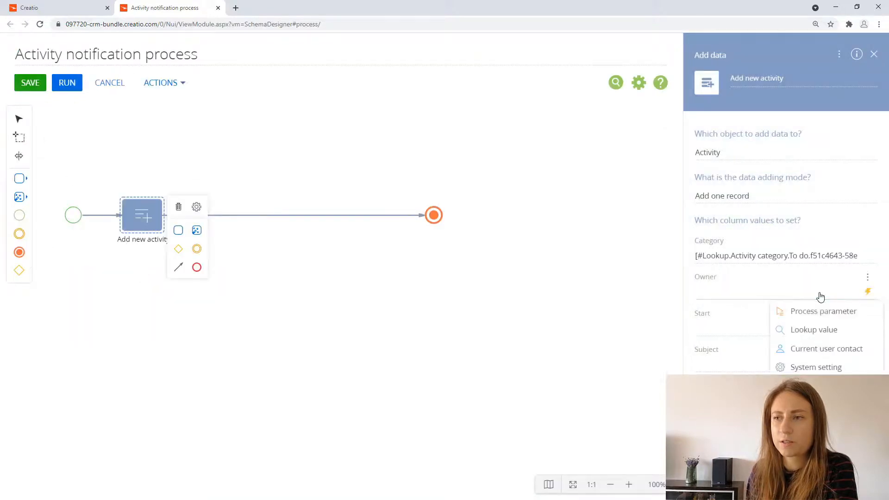
click(815, 349)
Step: Set the new activity's Start to the current time and date and its Subject to "New test activity"
click(866, 332)
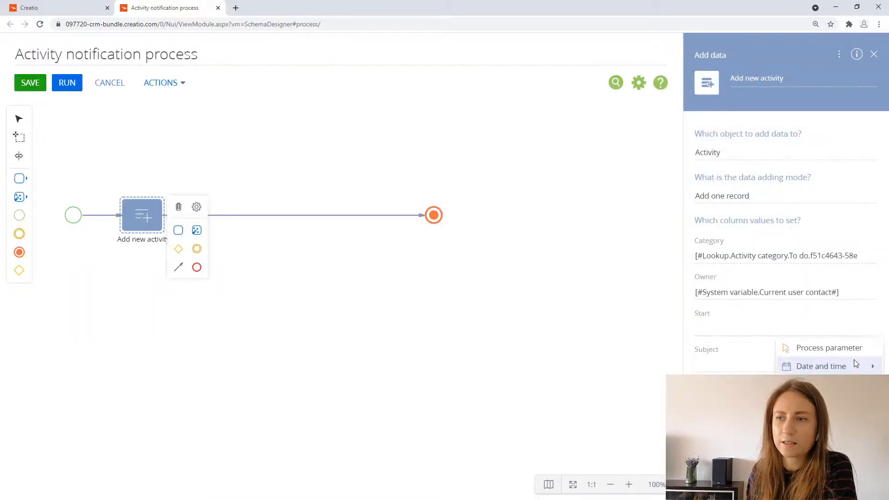
mouse_move(815, 365)
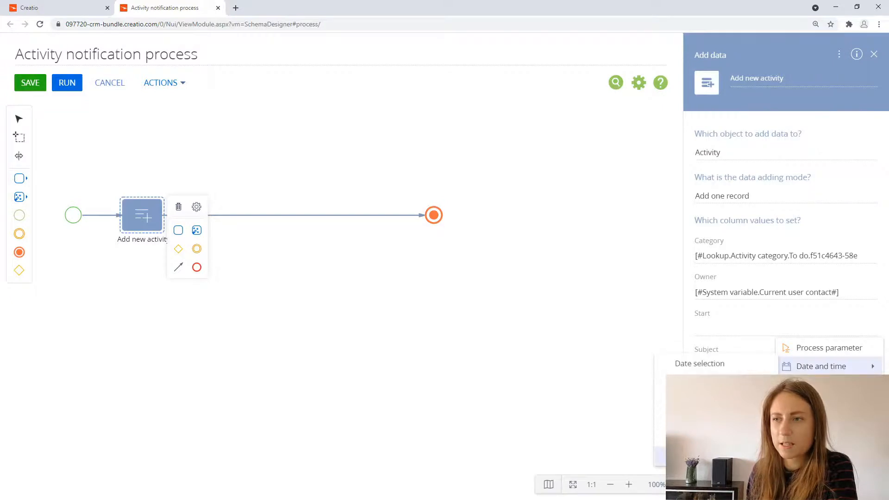
click(713, 456)
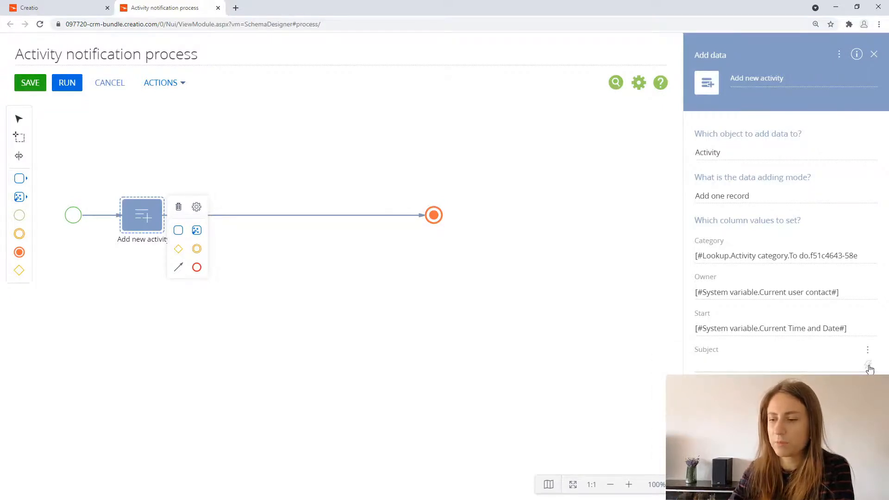
click(783, 365)
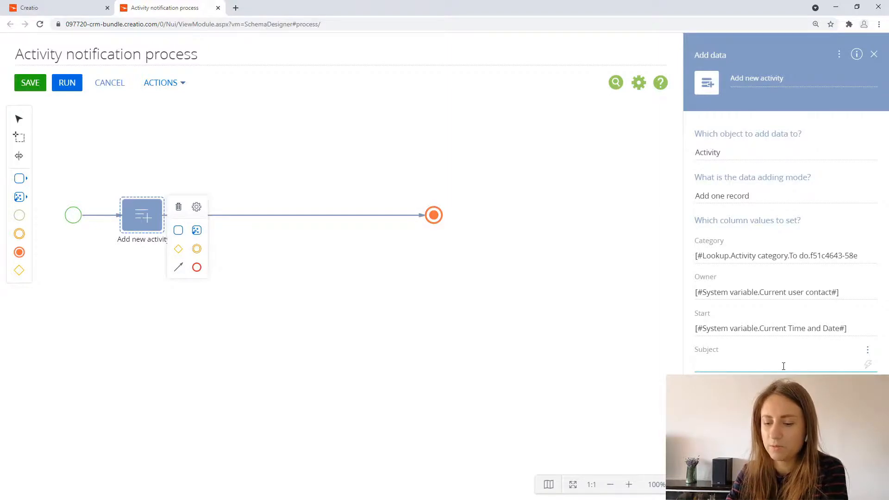
text(New t)
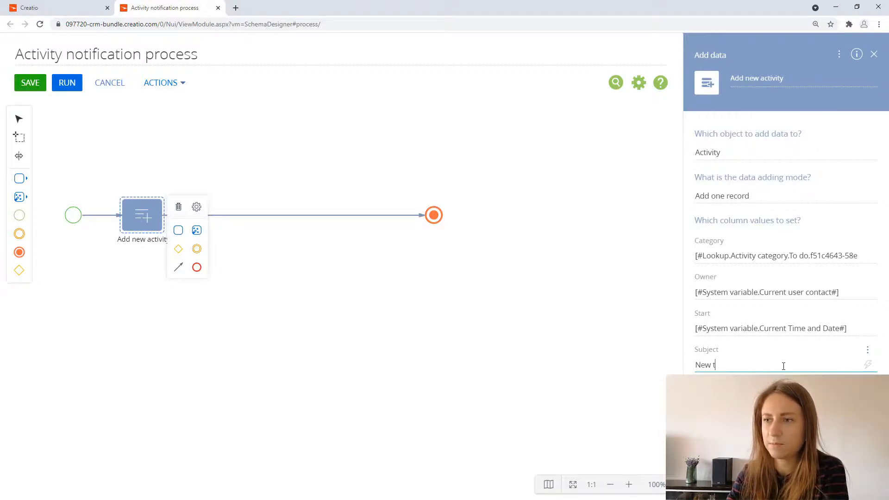
text(est activity)
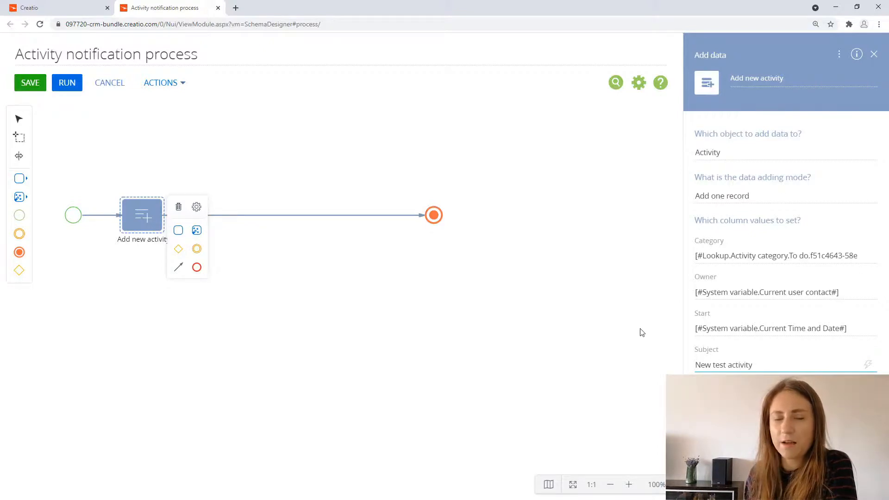
click(609, 327)
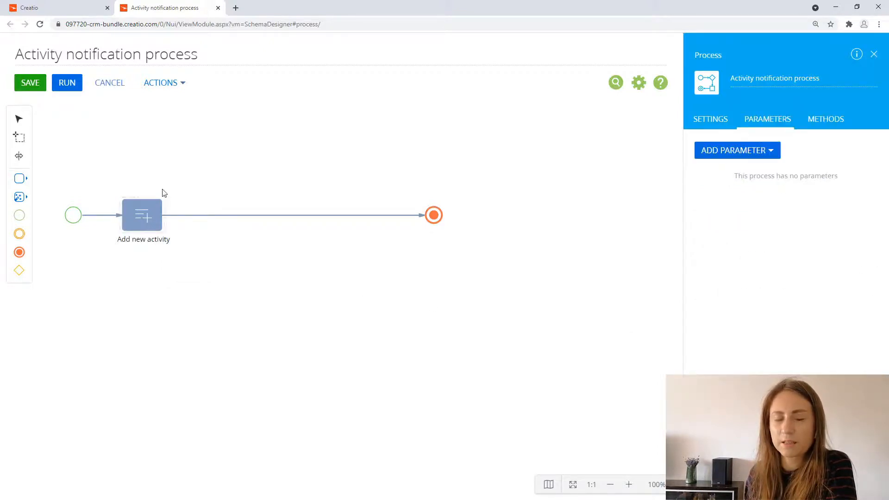
Step: Insert an Event-based gateway after "Add new activity", and delete the flow from the gateway to the terminate event
drag(19, 270, 211, 223)
click(261, 206)
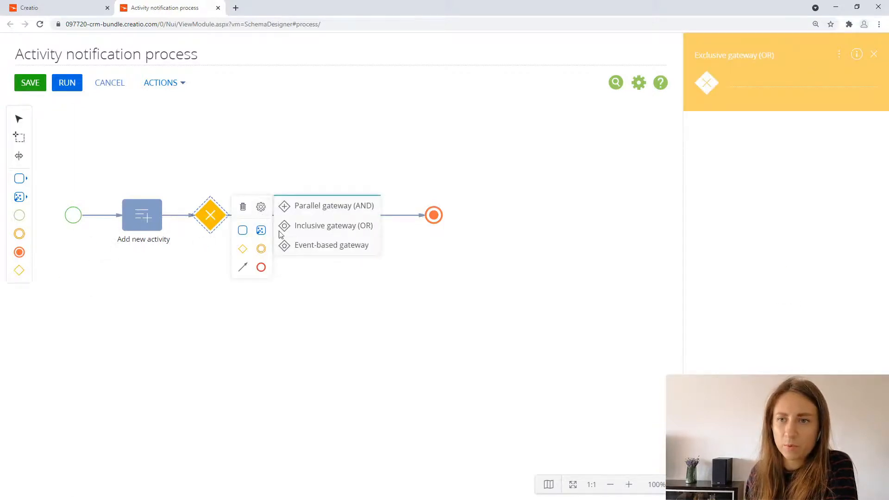
click(298, 245)
click(330, 216)
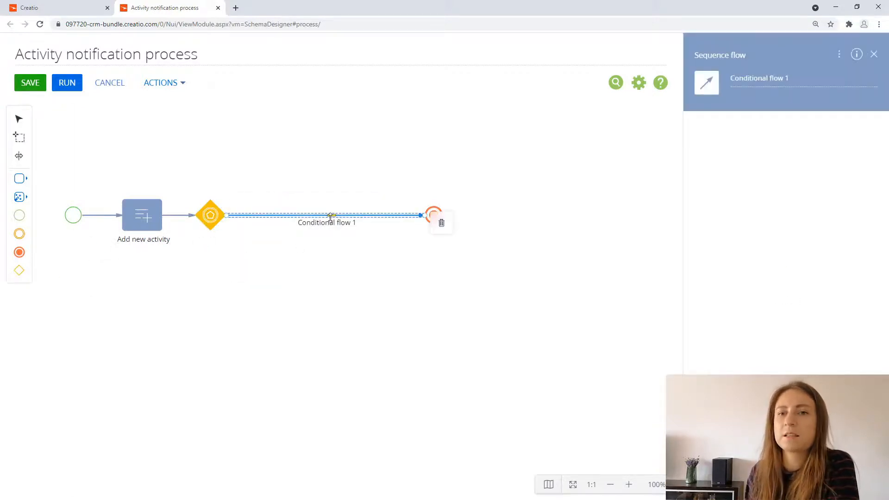
key(Delete)
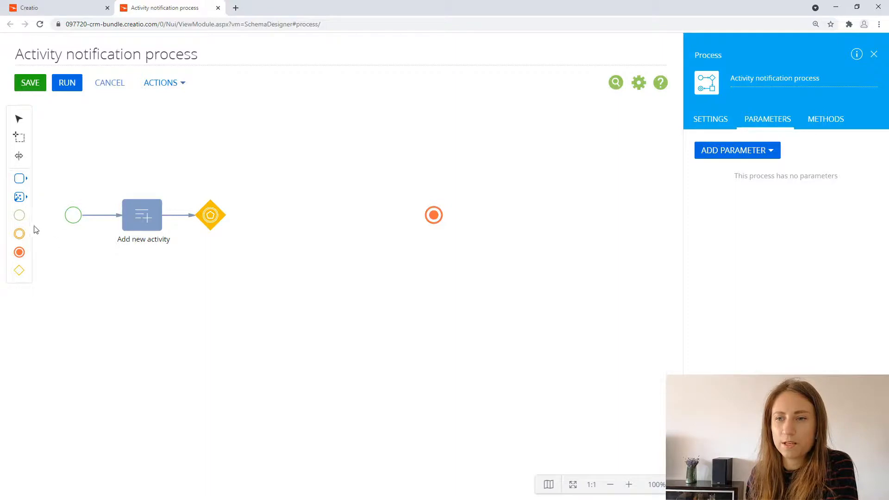
Step: Place two intermediate events between the gateway and the terminate event, making the upper one Wait for timer and the lower one Wait for signal
drag(19, 233, 306, 156)
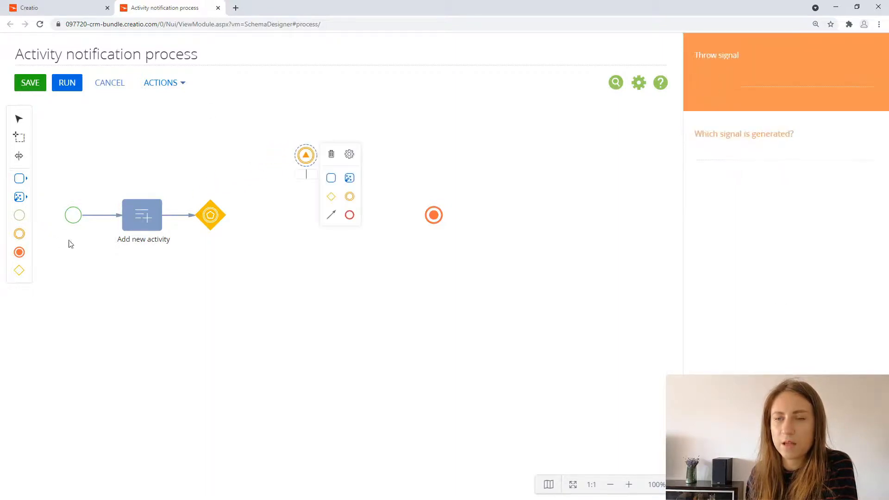
drag(19, 234, 305, 286)
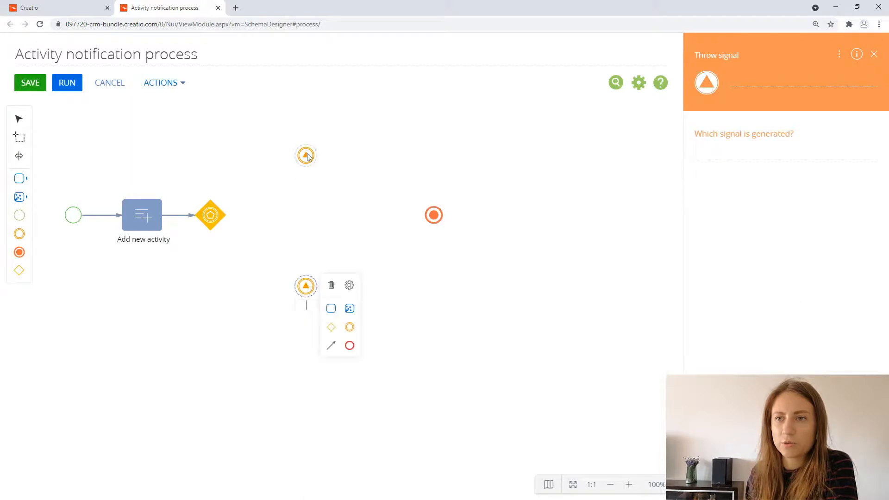
click(305, 154)
click(349, 154)
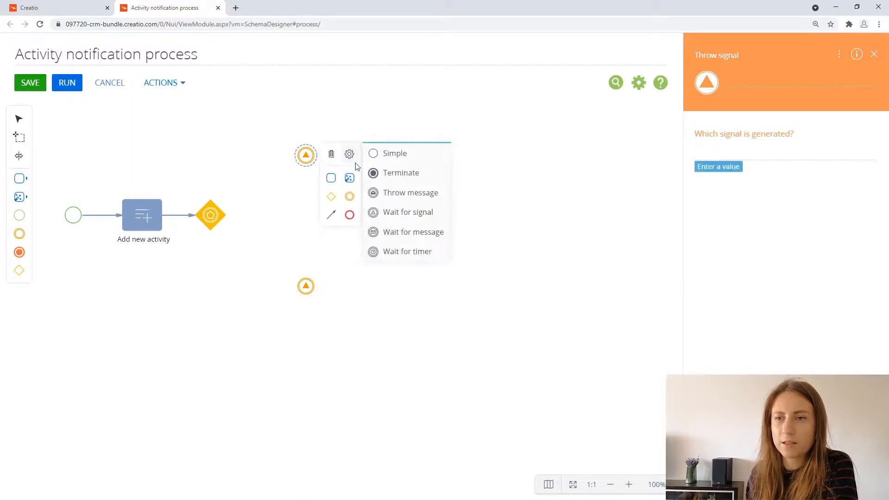
click(395, 252)
click(306, 285)
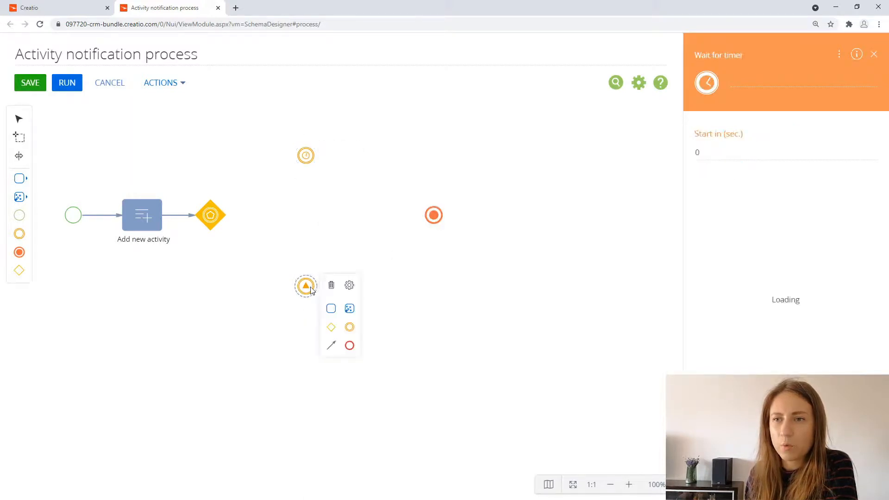
click(350, 285)
click(417, 345)
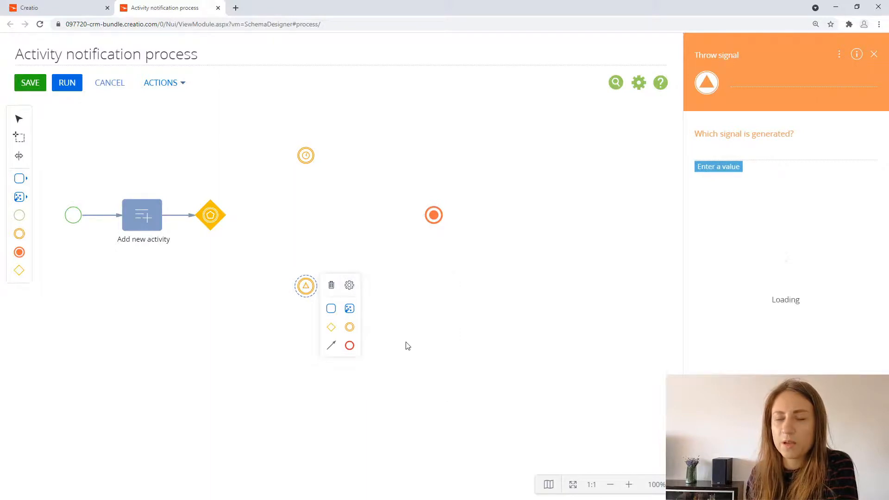
click(349, 318)
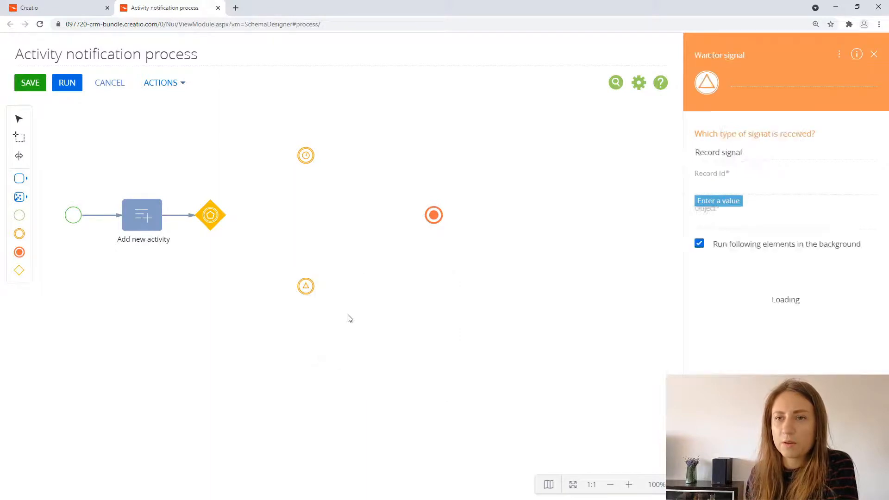
Step: Connect the event-based gateway to the Wait for timer event, with the flow leaving from the gateway's upper corner
click(221, 218)
drag(245, 268, 256, 197)
drag(290, 156, 300, 156)
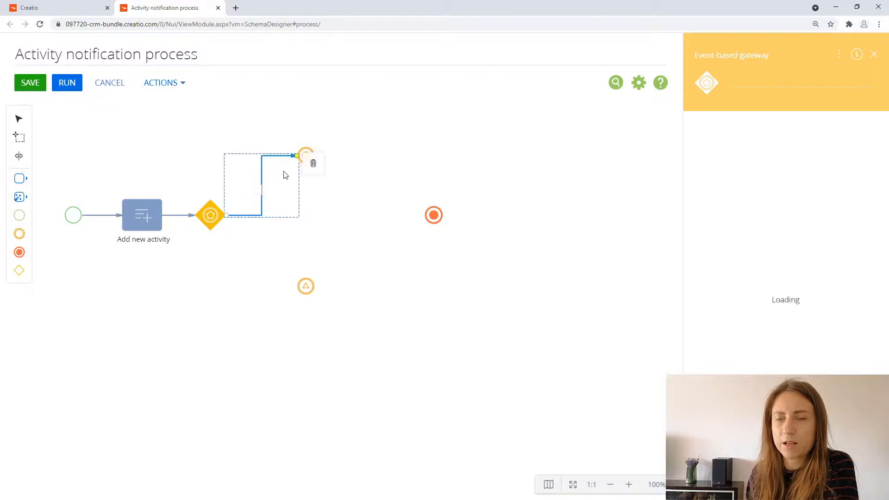
drag(225, 194, 210, 194)
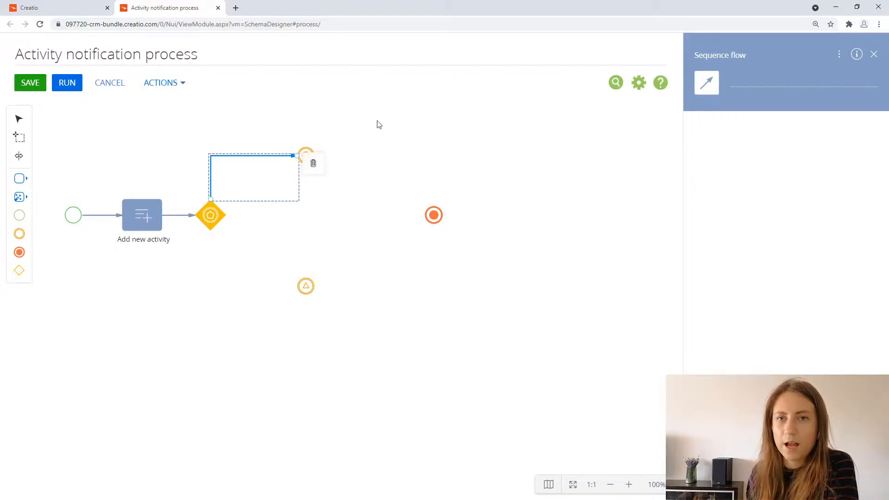
Step: Place an Add data element between the timer and signal events, and set the timer to start in 10 seconds
click(20, 199)
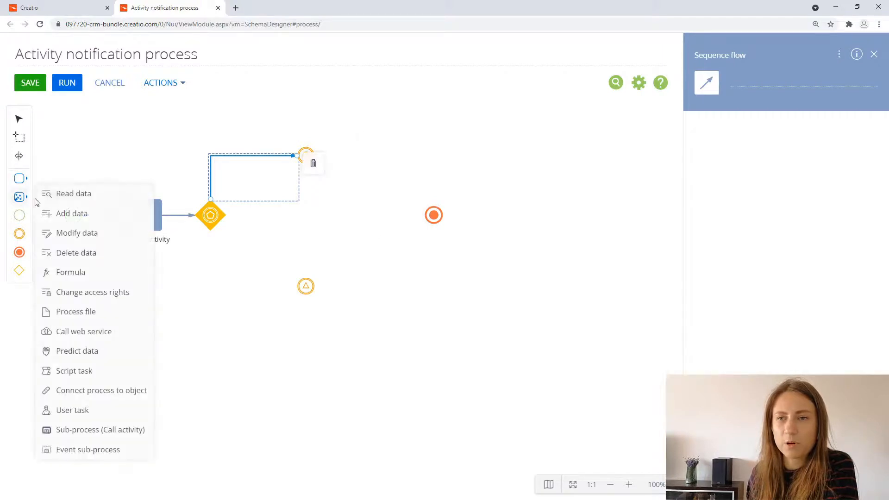
drag(79, 213, 306, 215)
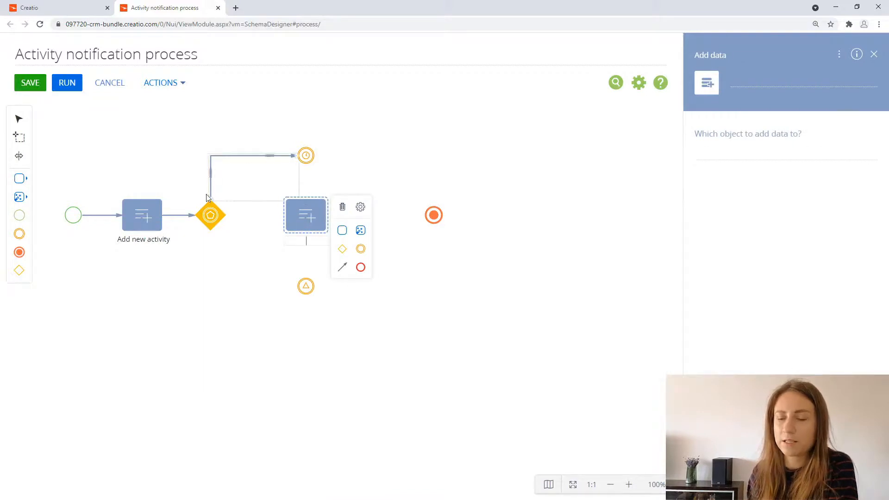
click(306, 155)
click(728, 144)
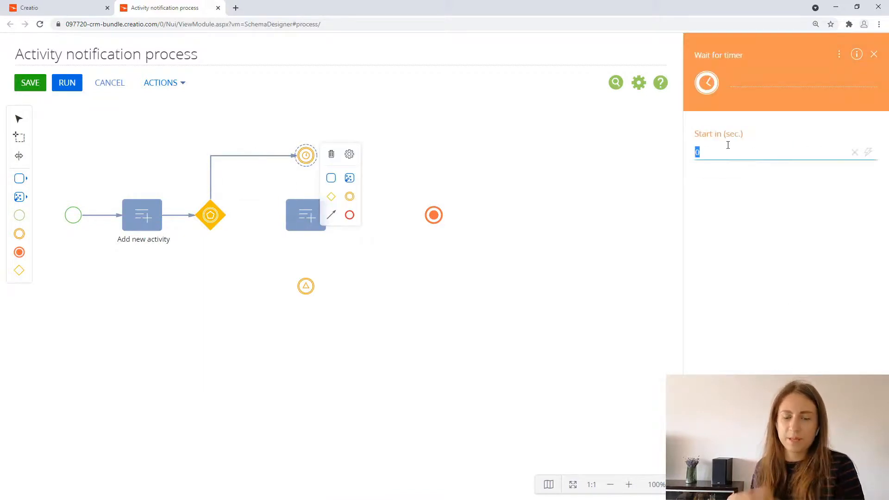
text(10)
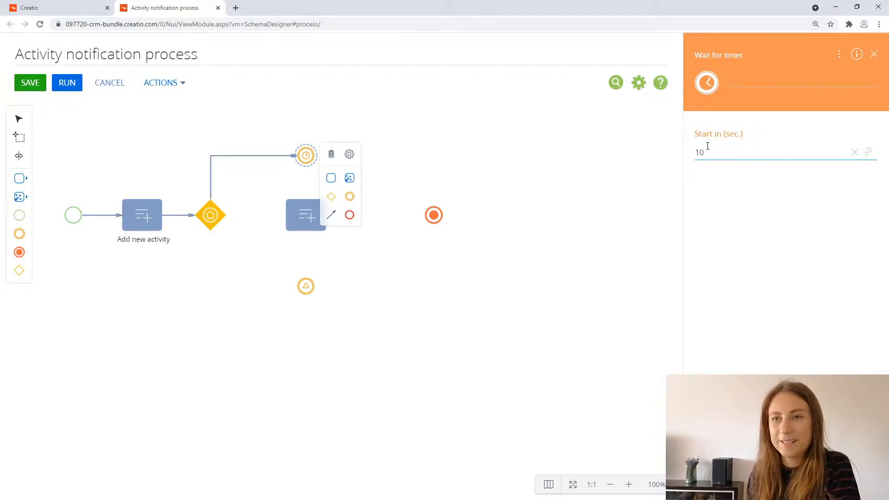
Step: Connect the Wait for timer event to the Add data element below it, and open that element's settings
click(306, 157)
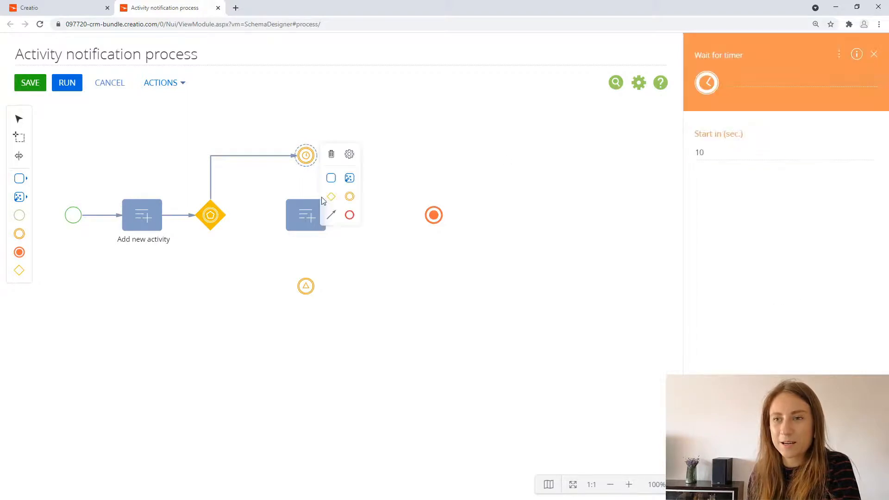
drag(331, 215, 310, 210)
click(309, 210)
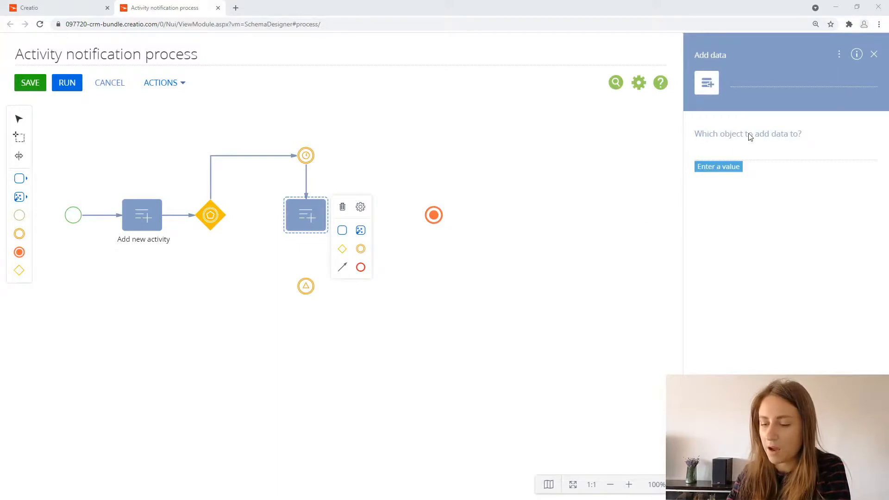
Step: Name the Add data element "Activity notification" and make it add data to the Notification object
click(743, 75)
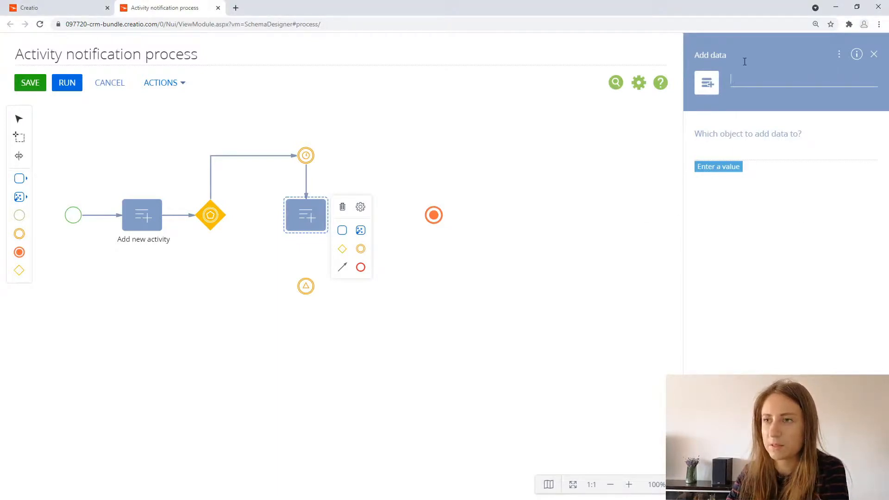
text(Activity notification)
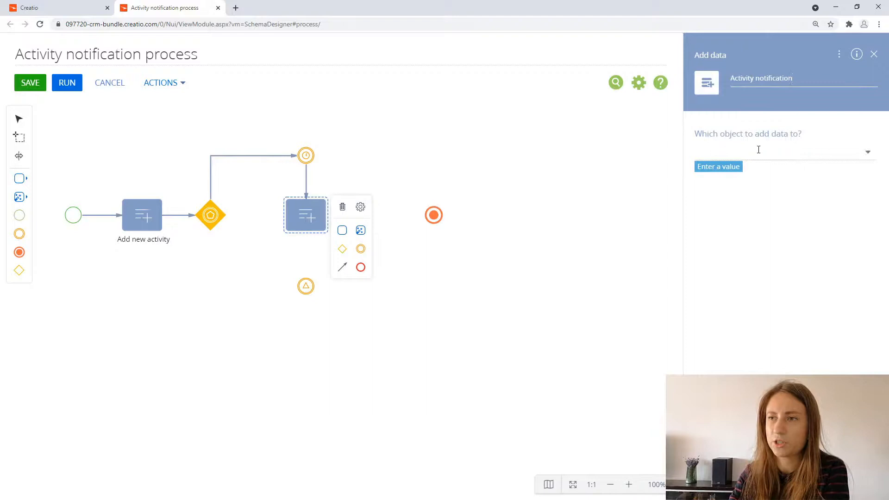
click(758, 150)
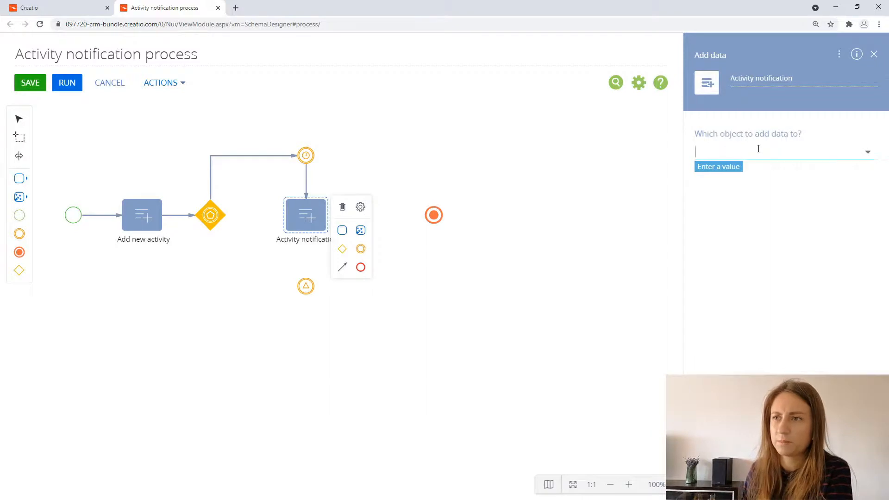
text(notif)
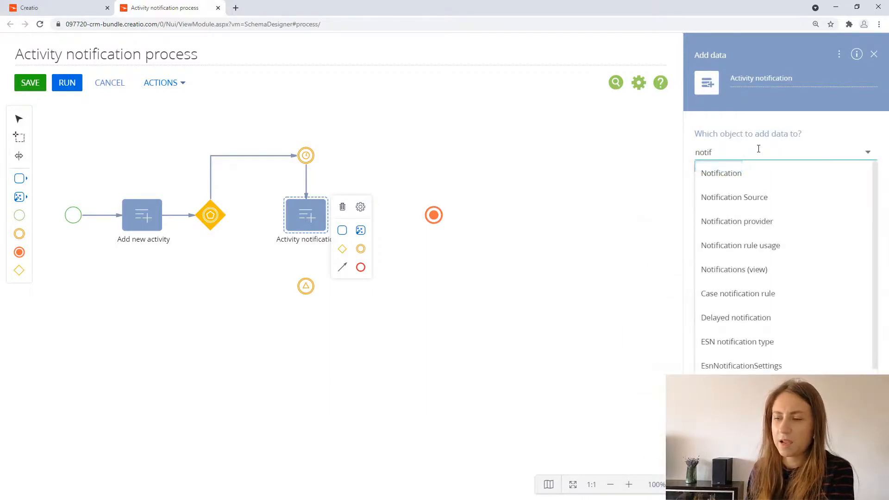
click(761, 175)
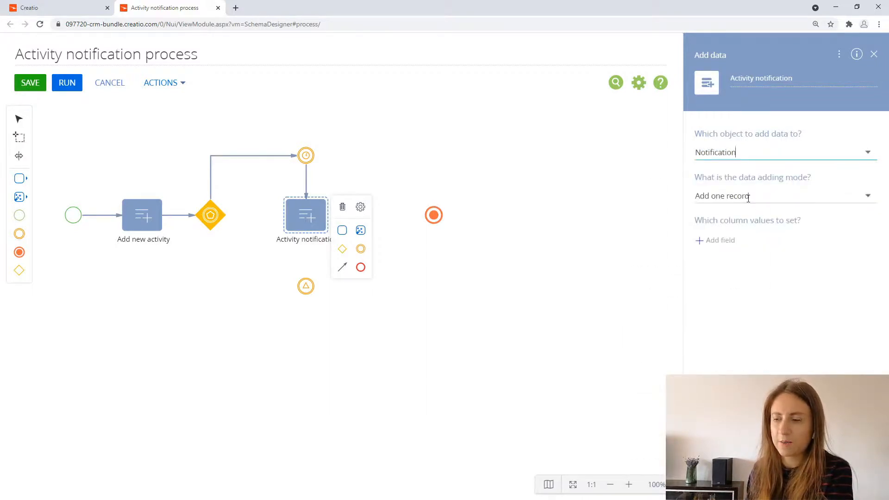
Step: Open the column selection for the notification record and mark the Object, Time and Title columns
click(730, 247)
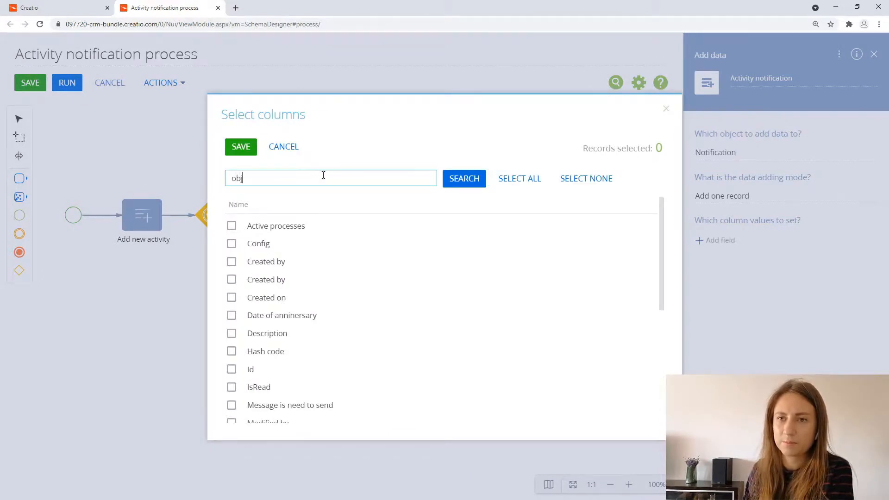
text(objec)
click(286, 227)
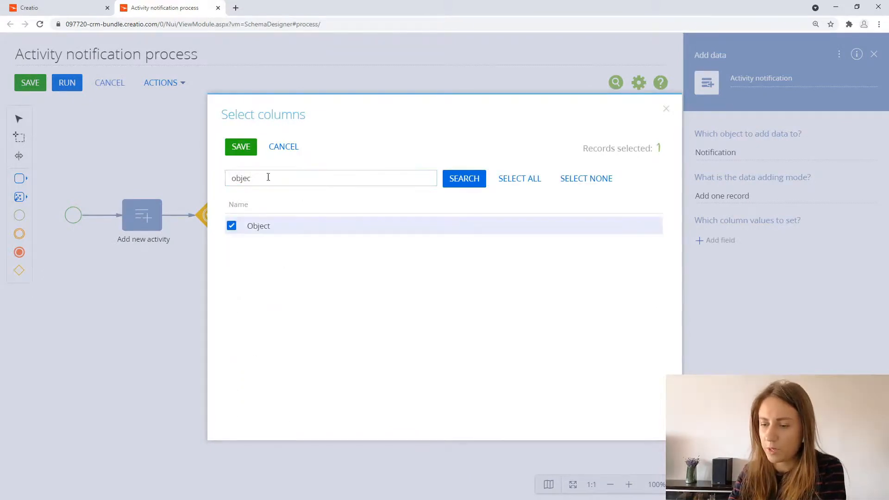
double_click(243, 177)
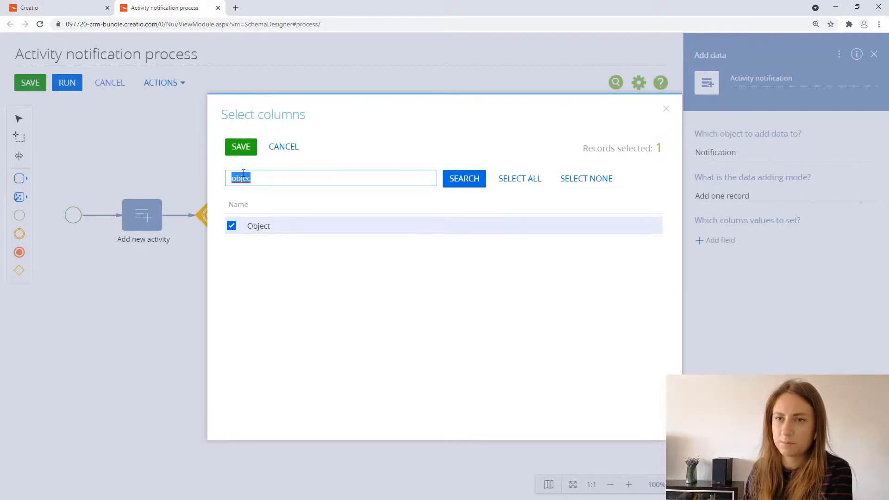
text(time)
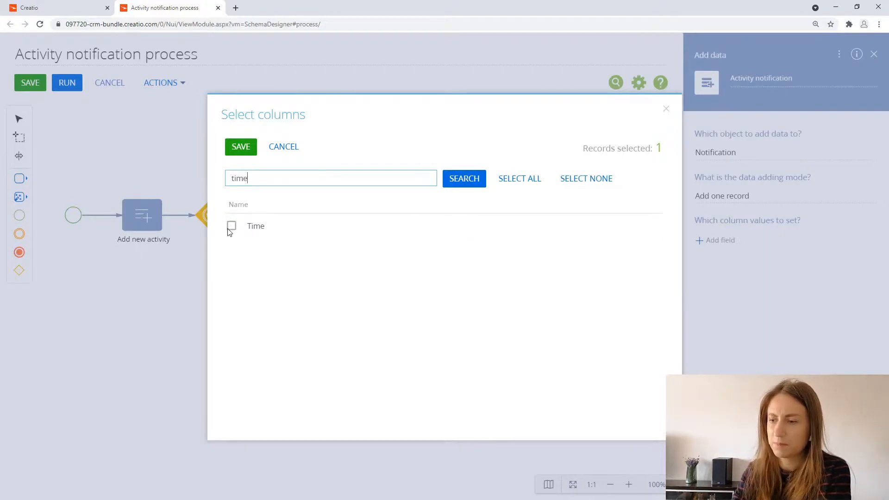
click(231, 226)
drag(264, 177, 230, 178)
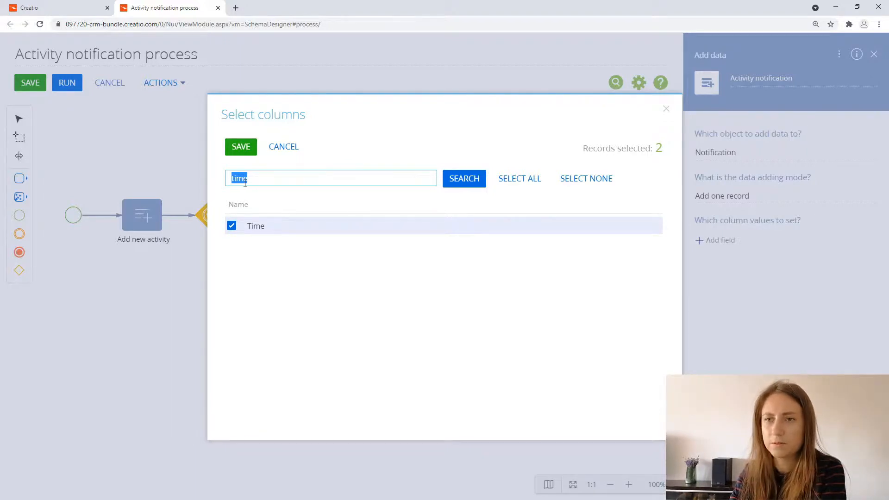
text(tit)
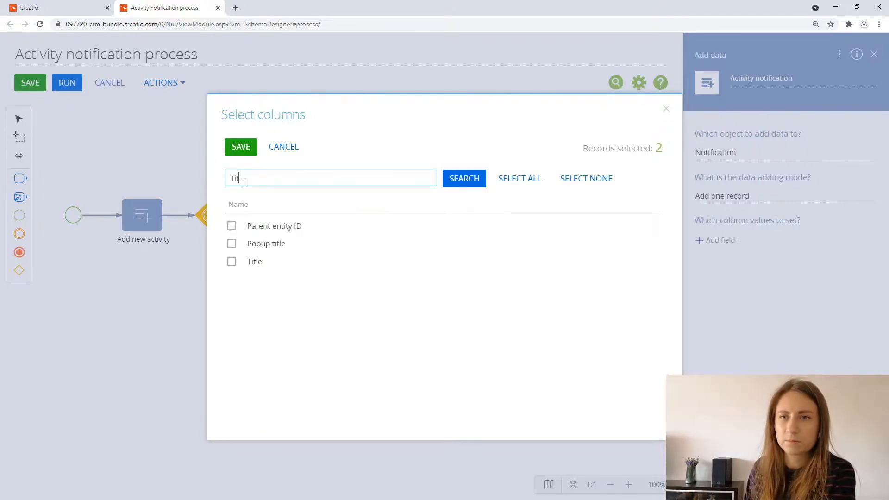
click(231, 262)
Step: Also mark the Unique caption Id and To columns, and save the column selection
drag(249, 178, 232, 178)
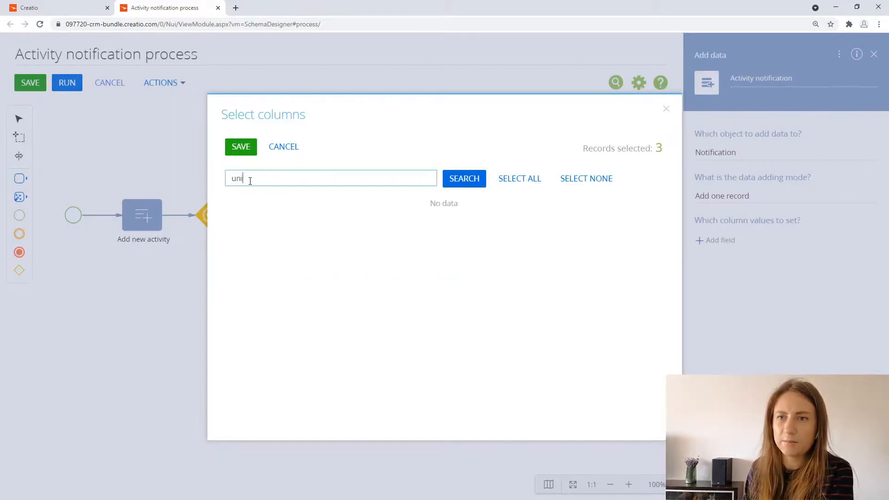
click(271, 226)
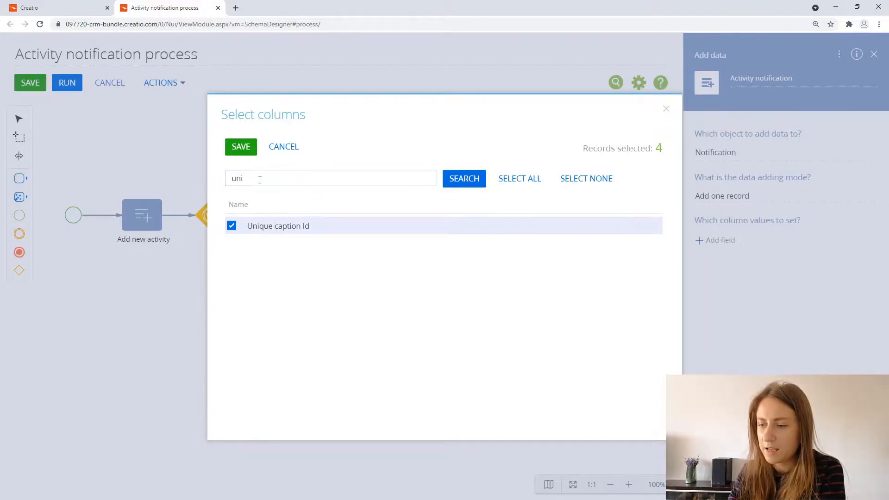
double_click(276, 185)
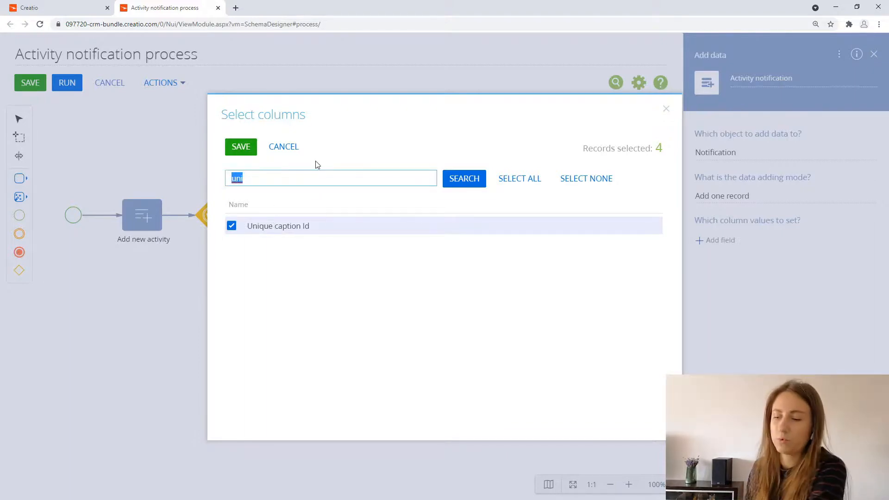
text(to)
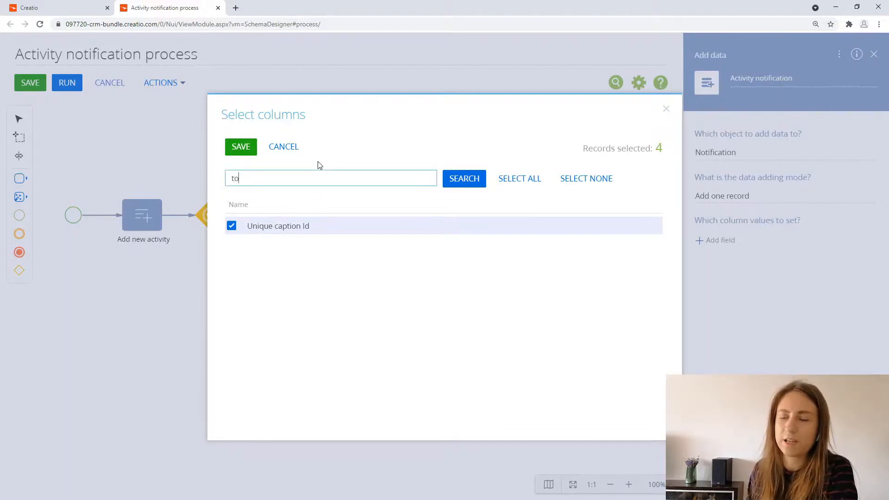
key(Return)
click(251, 243)
click(242, 148)
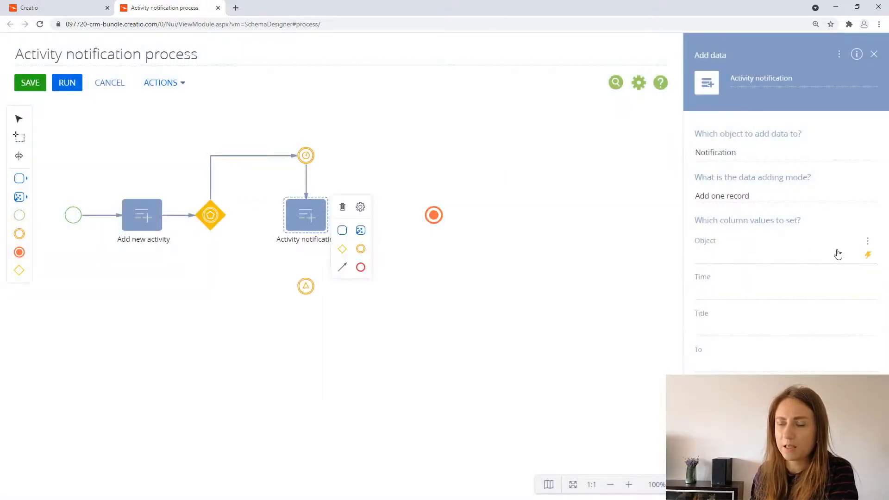
Step: Set the Object column to the lookup value Activity and the Time column to the Current Time and Date system variable
click(867, 256)
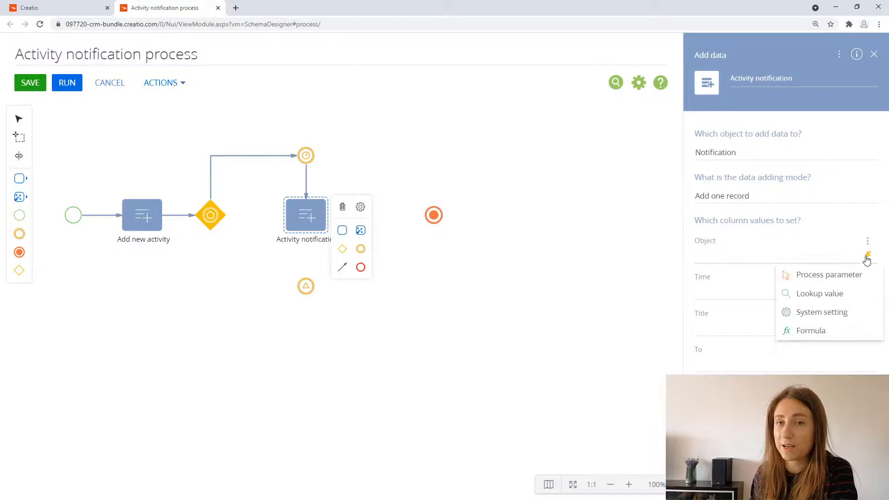
click(840, 293)
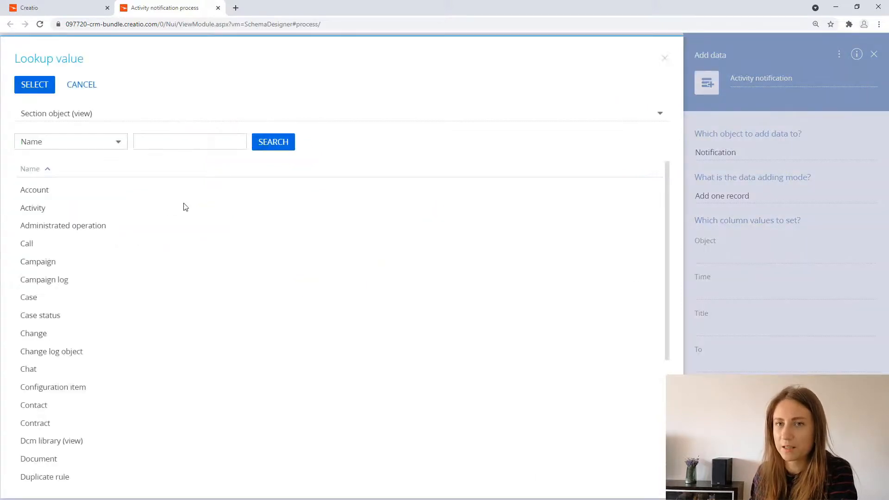
click(153, 207)
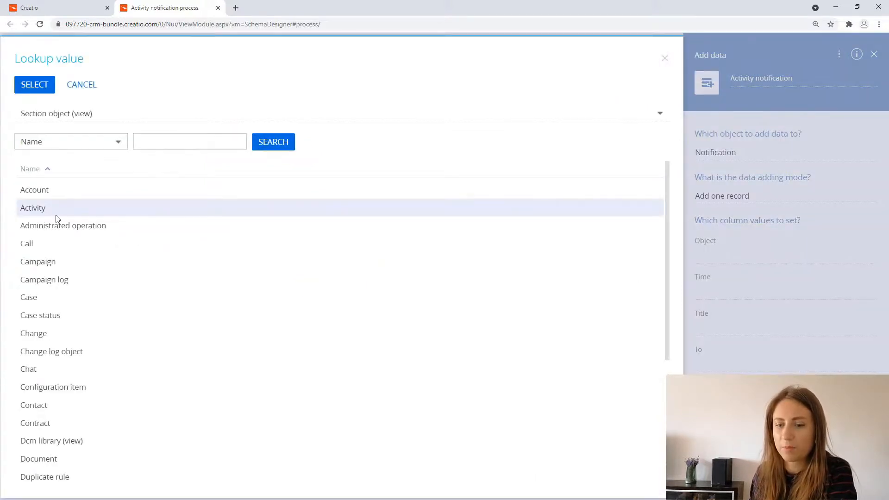
click(40, 91)
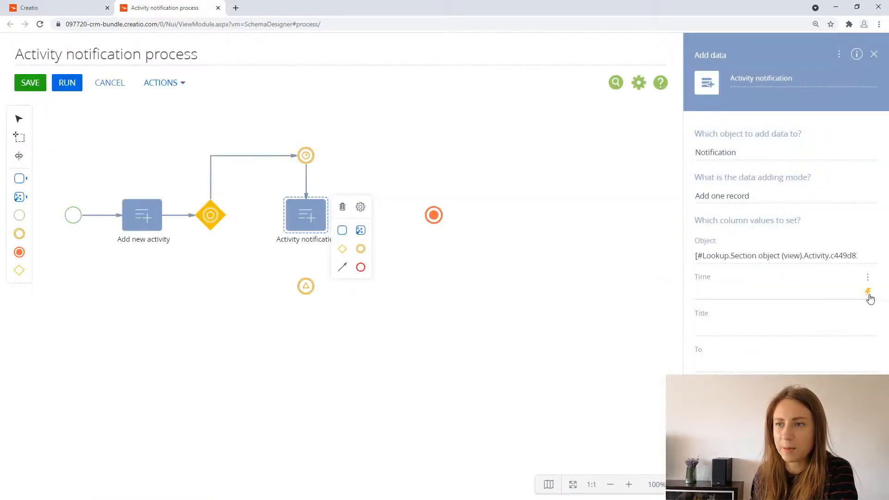
click(867, 296)
mouse_move(857, 335)
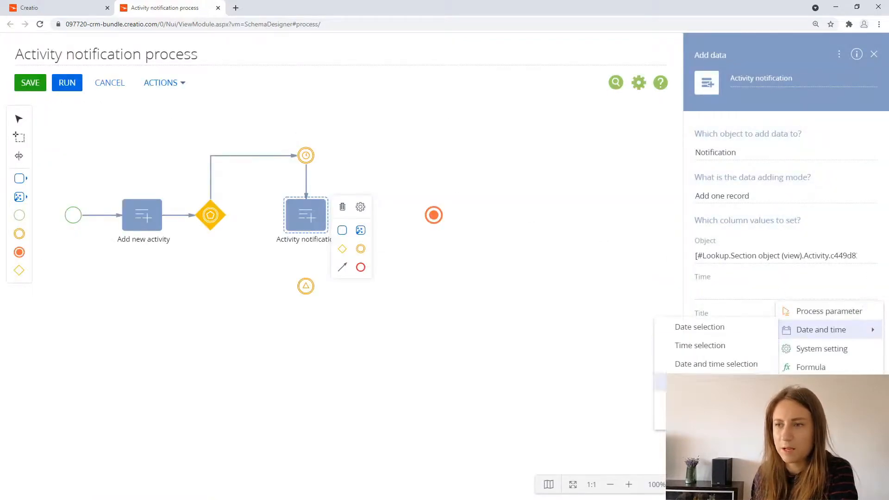
click(708, 420)
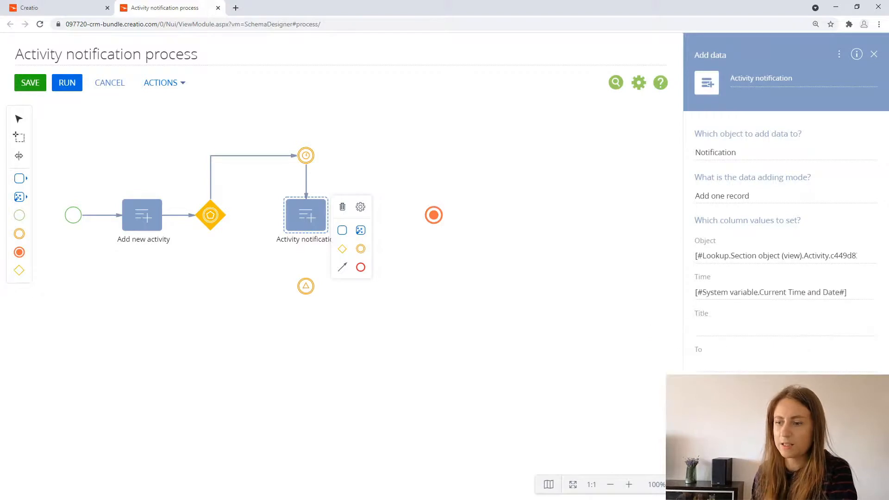
Step: Set the Title column to "Please complete this activity" and the To column to the Current user contact system variable
click(833, 325)
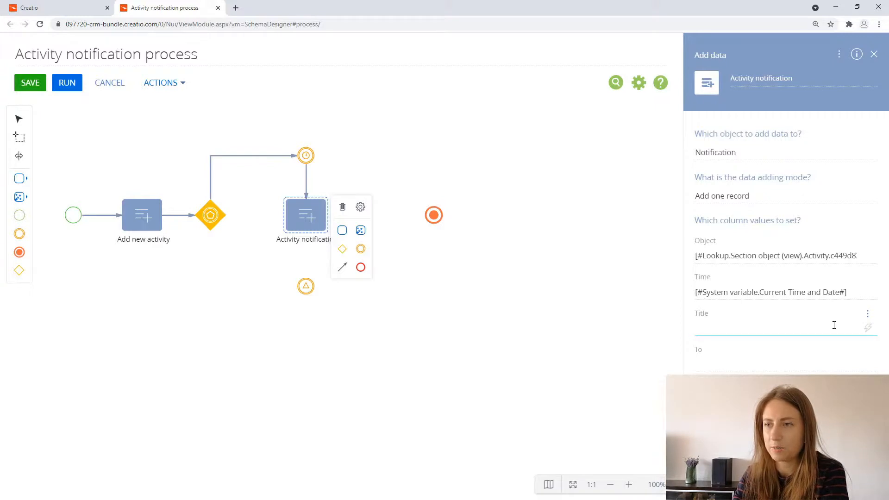
text(Plea)
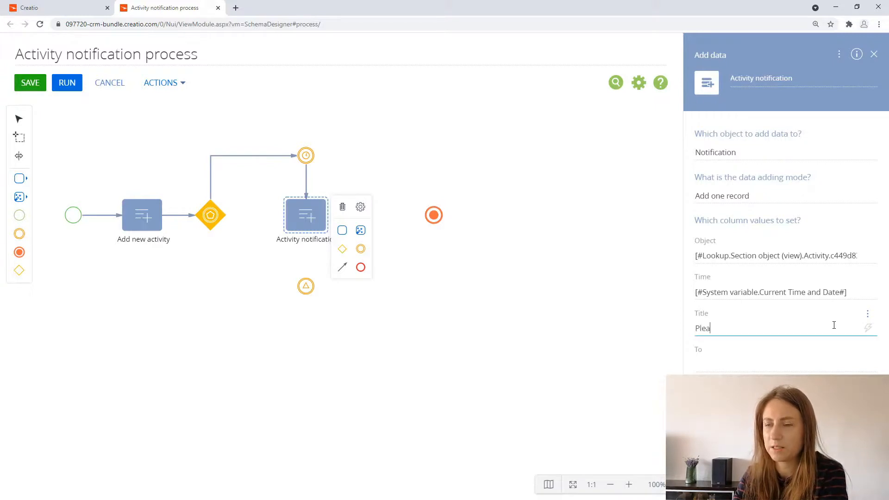
text(se complet)
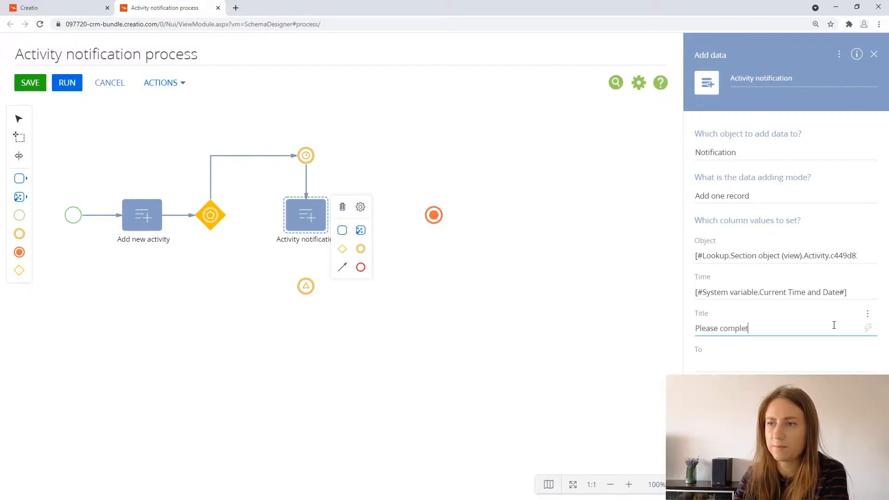
text(e this activity)
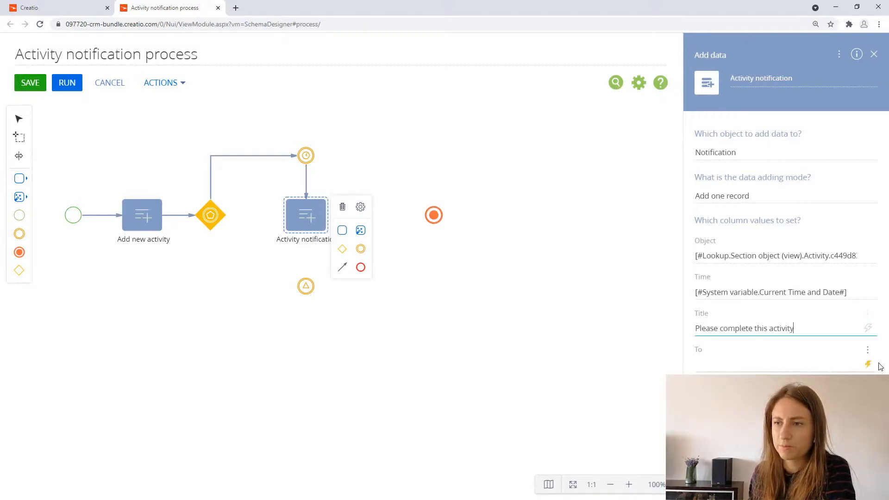
click(867, 365)
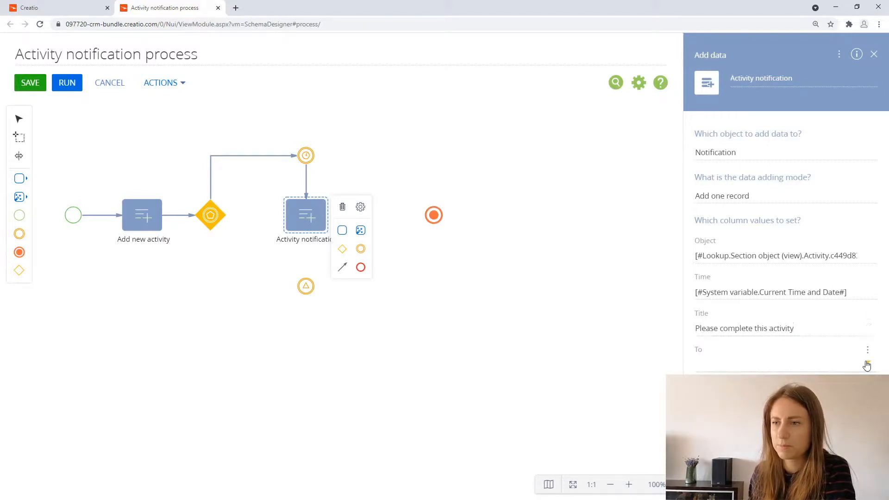
click(821, 403)
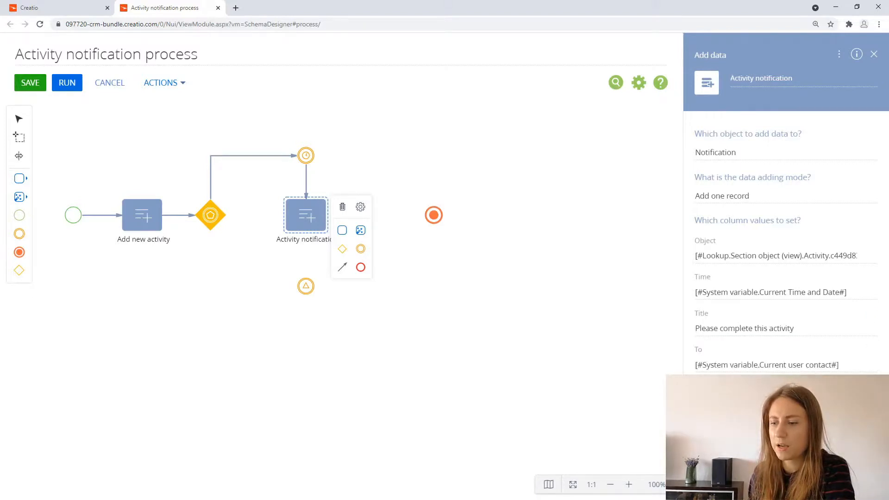
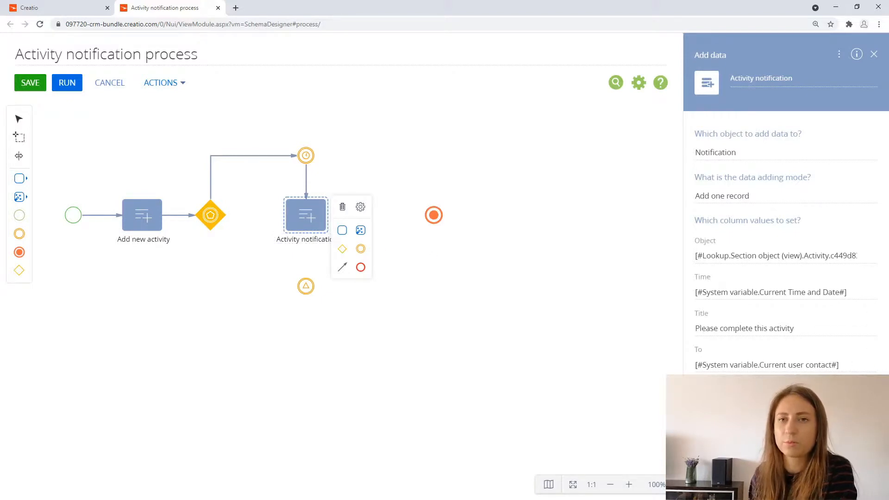
Step: Set the notification's Unique caption Id column to the Created record Id parameter of the Add new activity element
click(769, 417)
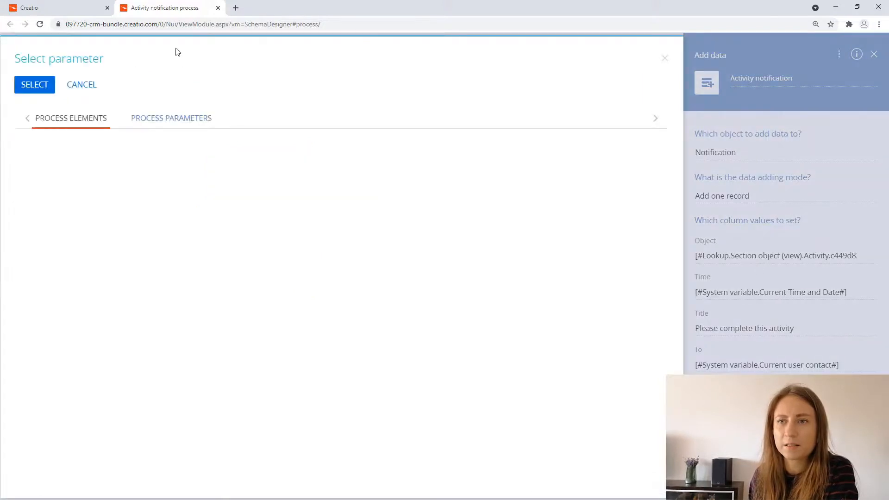
click(402, 167)
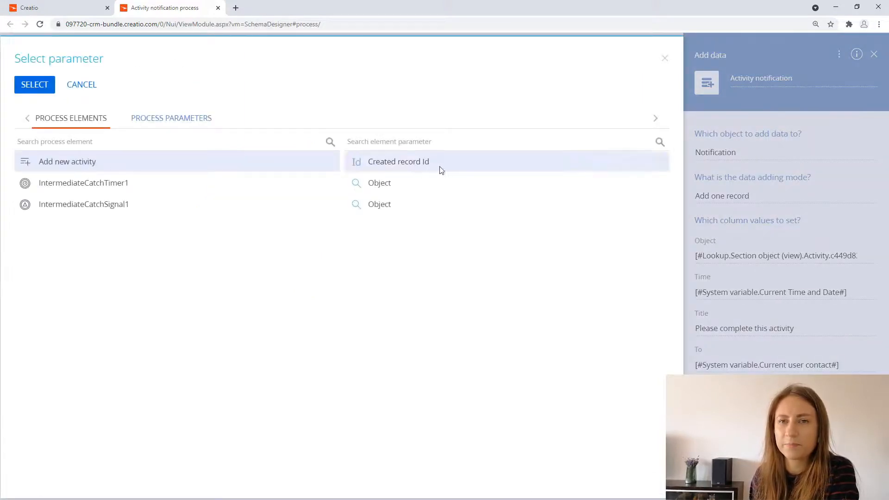
click(39, 91)
click(436, 321)
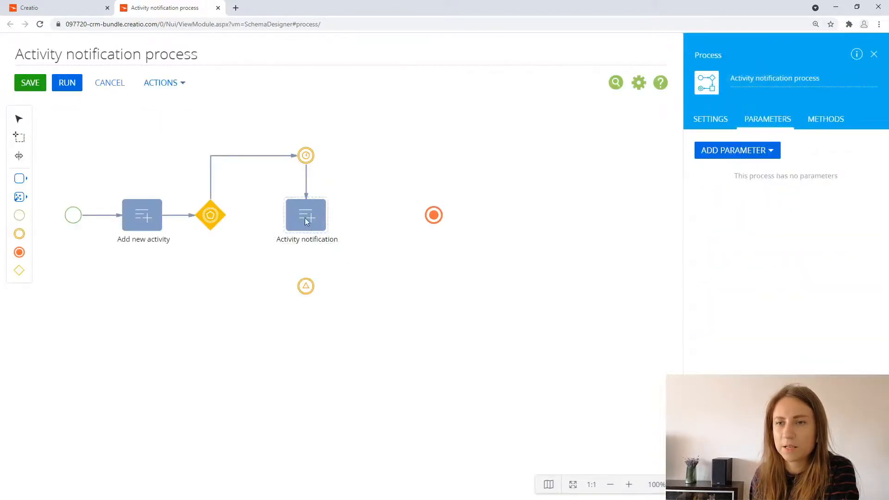
Step: Draw a sequence flow from Activity notification back to the event-based gateway and open the process settings
click(304, 216)
drag(342, 267, 225, 221)
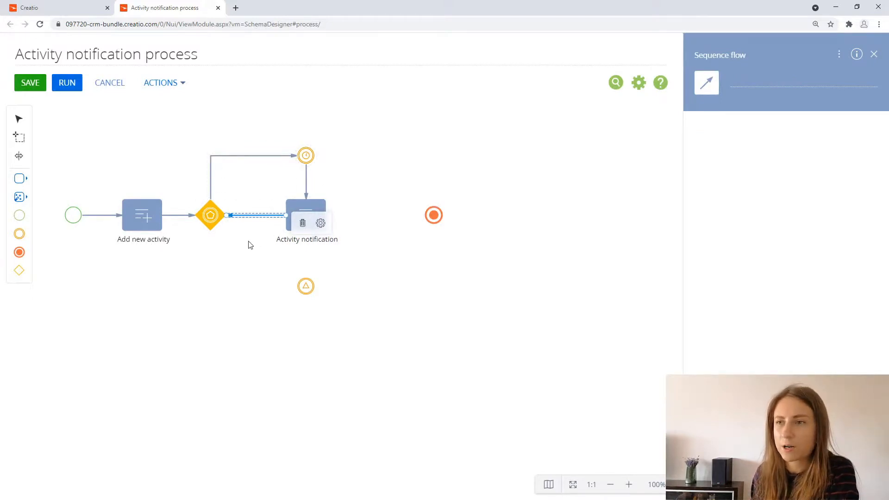
click(484, 153)
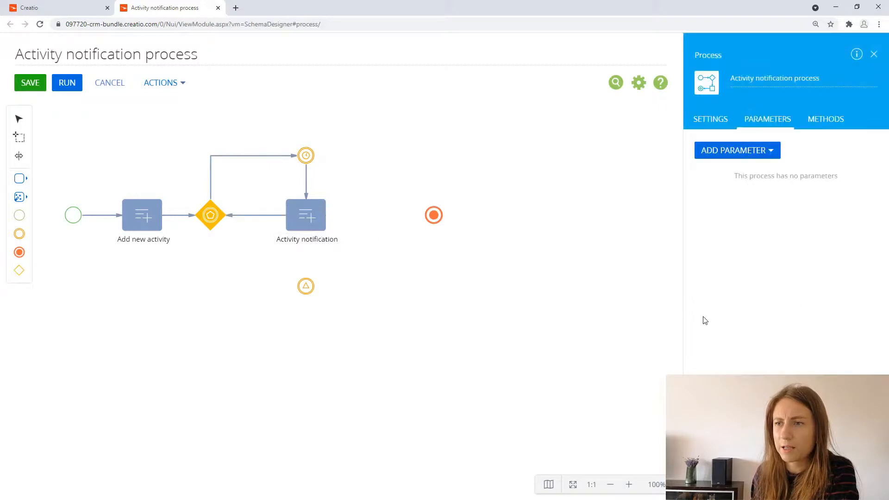
click(710, 121)
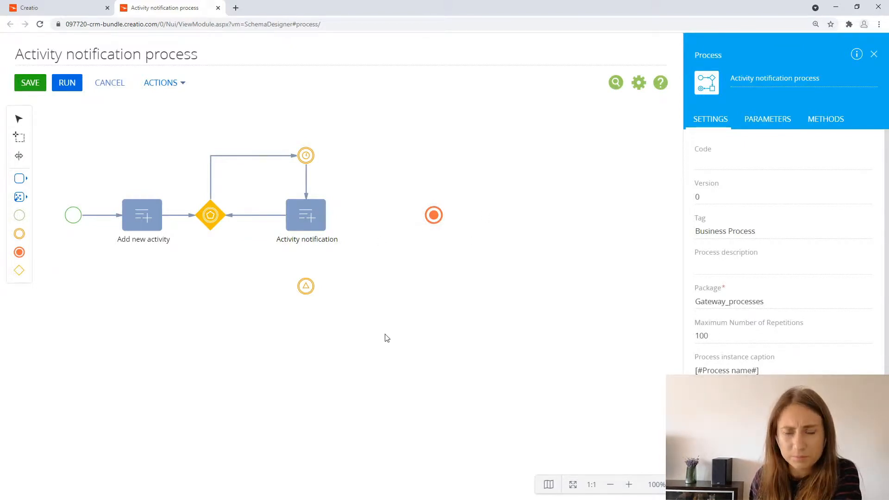
Step: Connect the gateway to the signal event and set the signal's Record Id to Created record Id of Add new activity
click(215, 225)
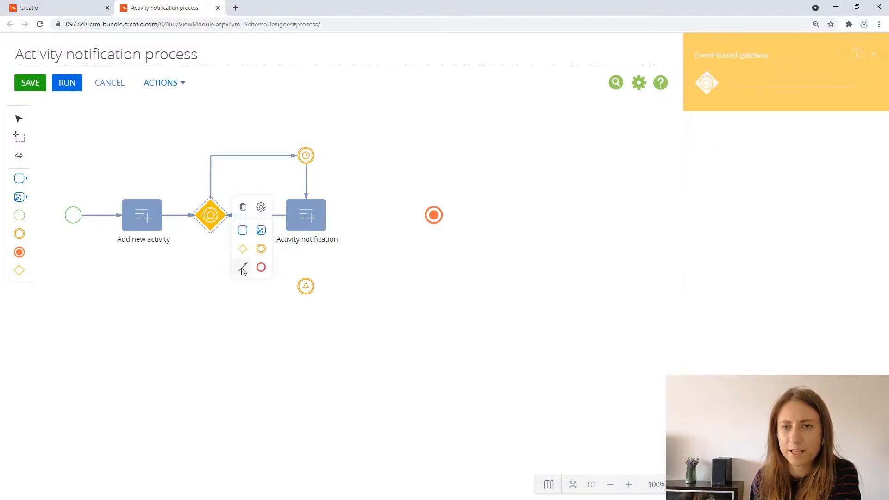
drag(243, 271, 302, 286)
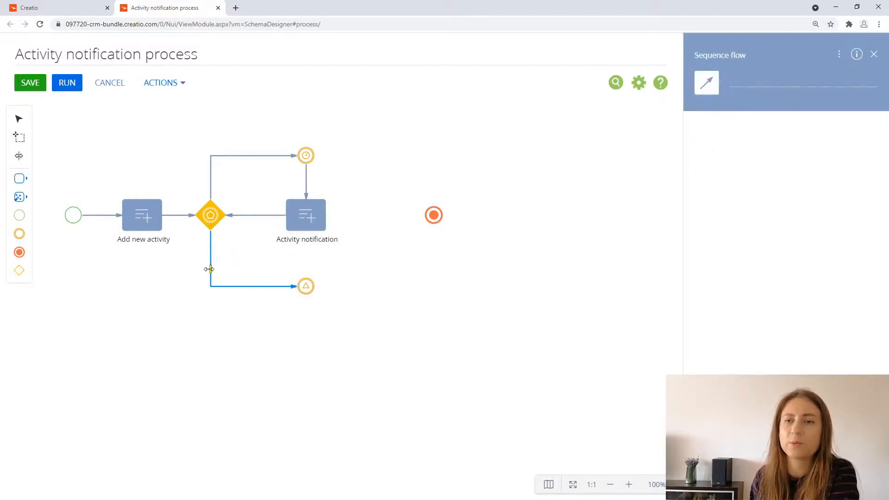
click(305, 288)
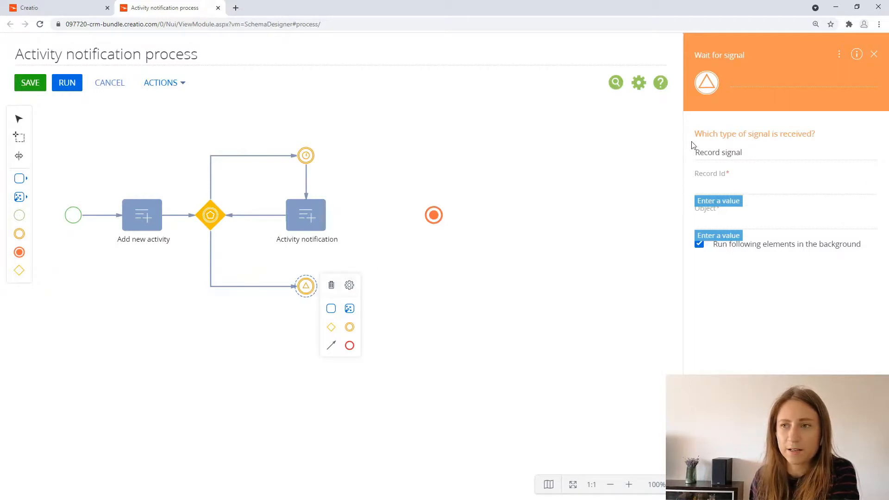
click(753, 190)
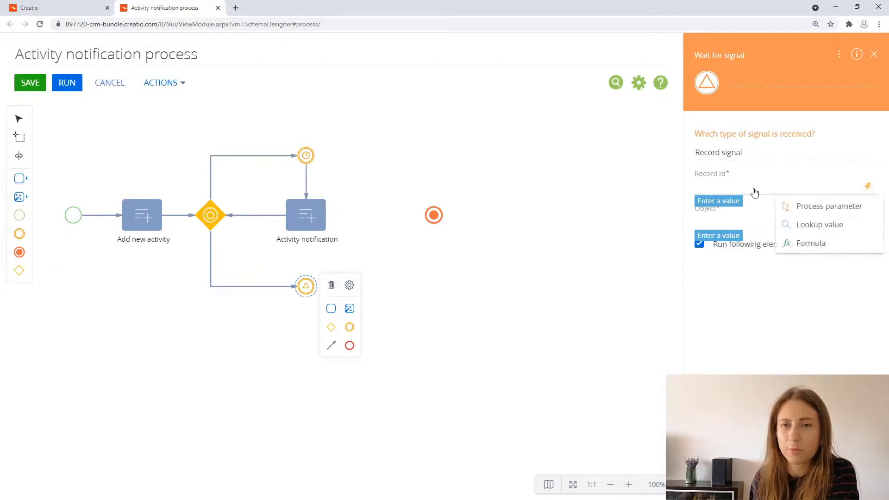
click(816, 211)
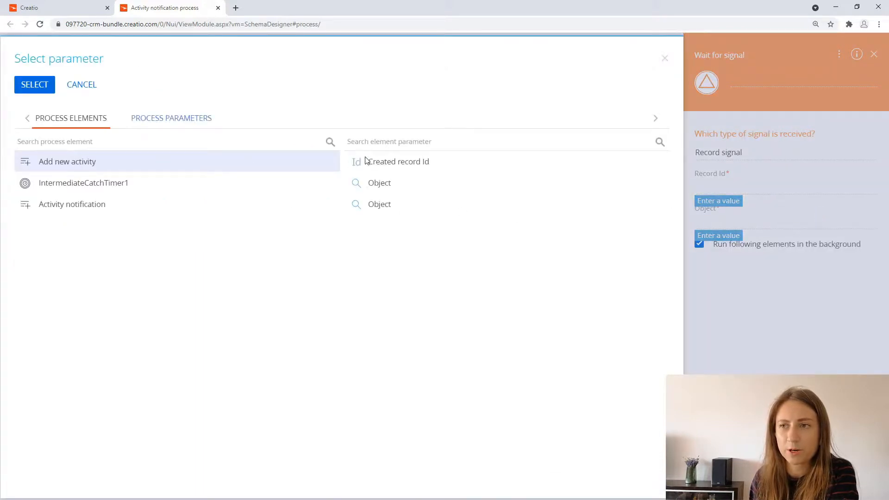
double_click(366, 161)
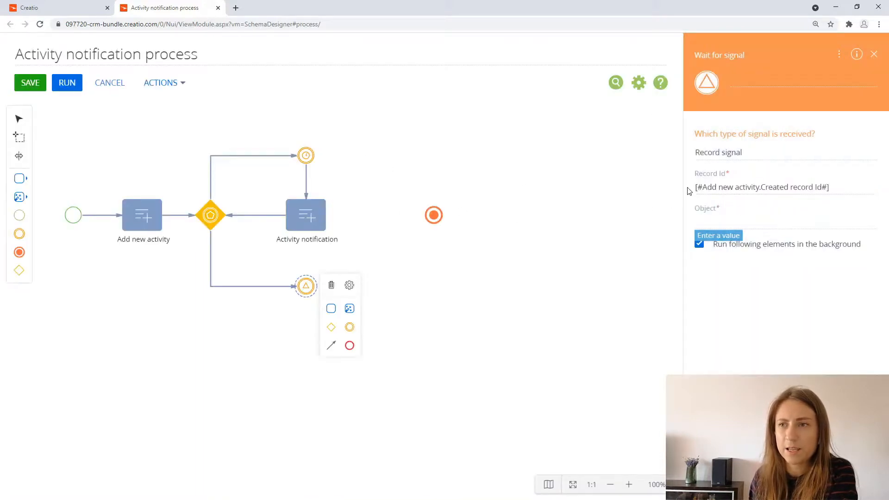
Step: Set the signal's object to Activity and its triggering event to Record modified
click(757, 224)
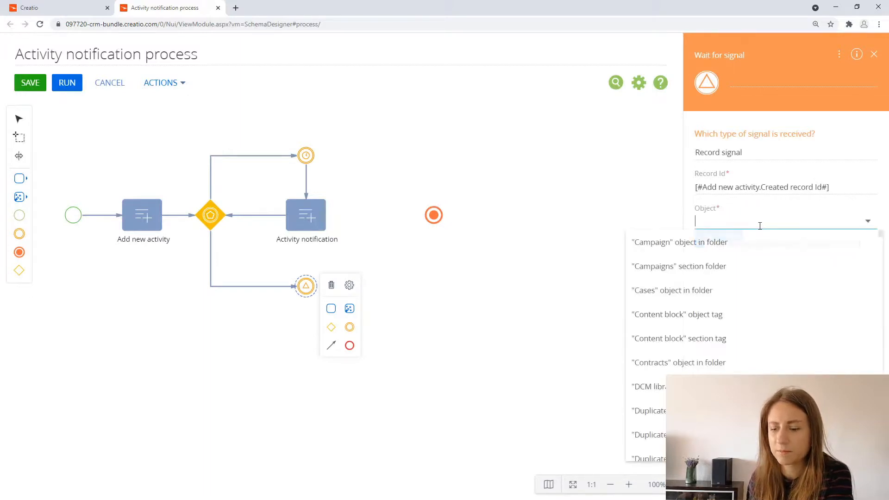
text(act)
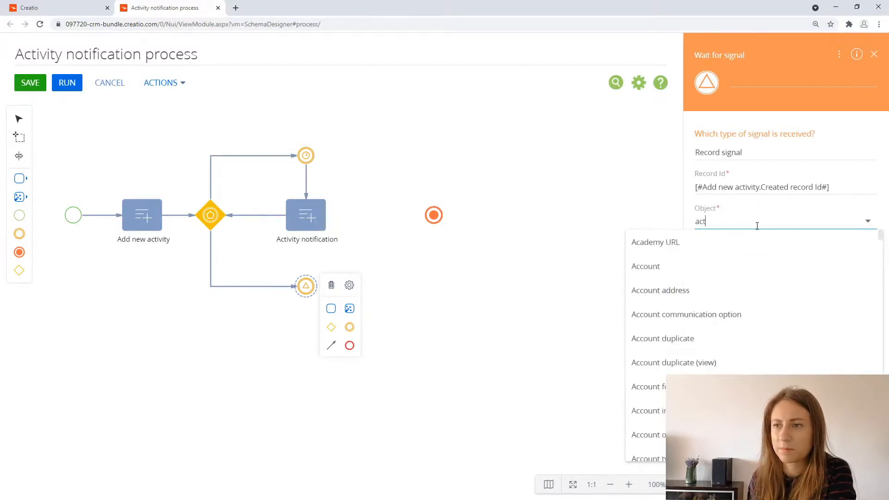
text(i)
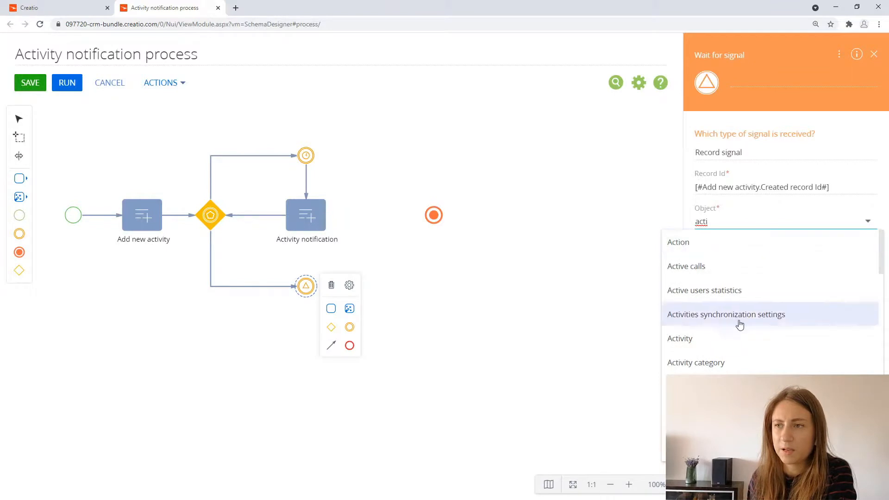
click(738, 338)
click(832, 262)
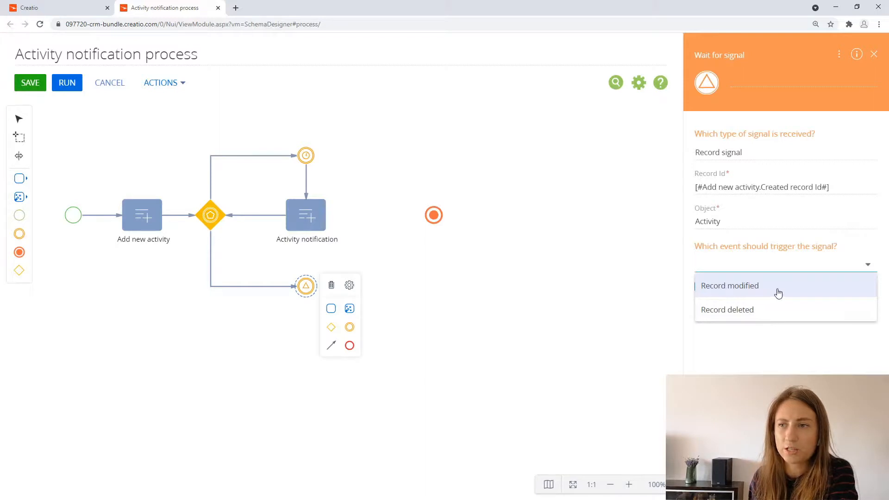
click(777, 293)
Step: Expect the signal's changes in any of the selected fields and add Status as the tracked column
click(765, 300)
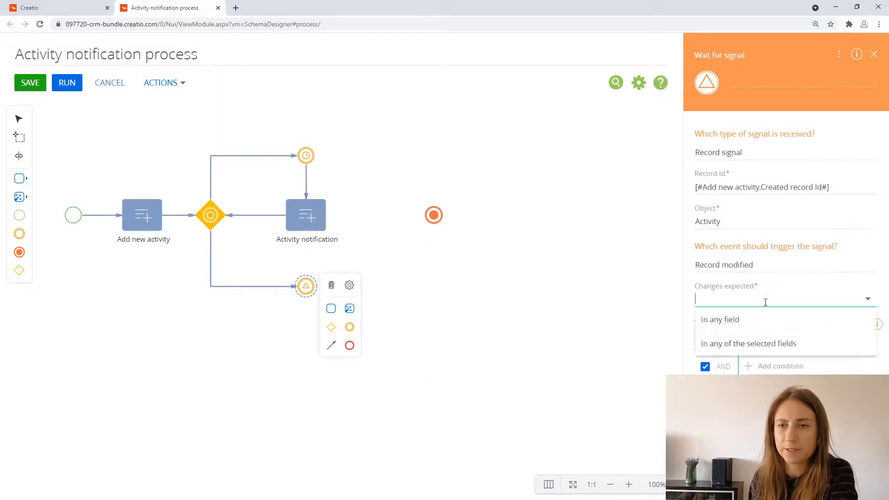
click(765, 343)
click(740, 326)
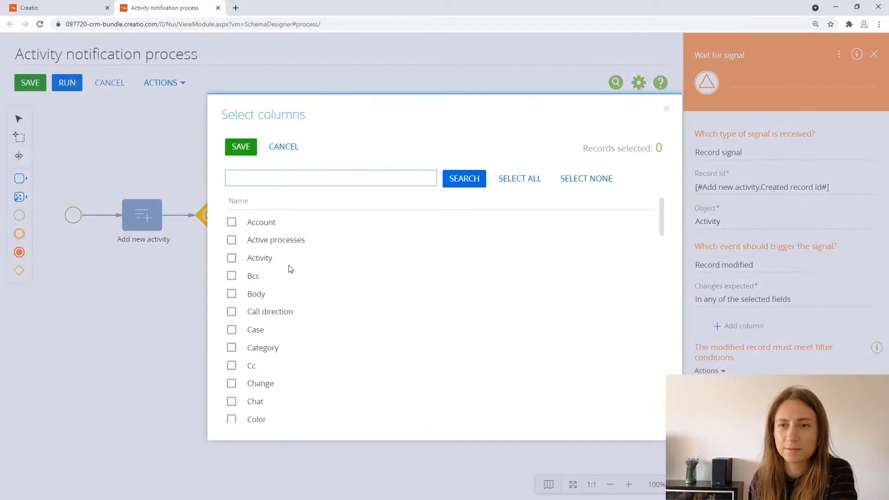
scroll(296, 282, down, 10)
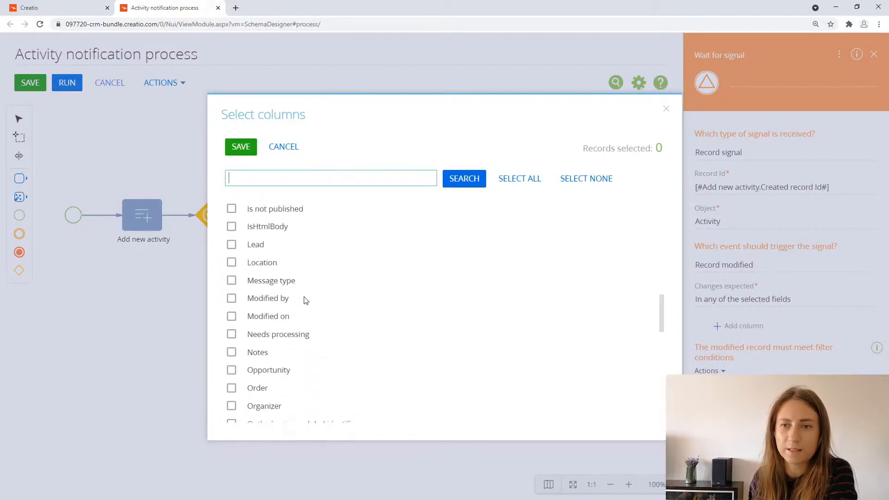
scroll(305, 300, down, 2)
scroll(305, 303, down, 5)
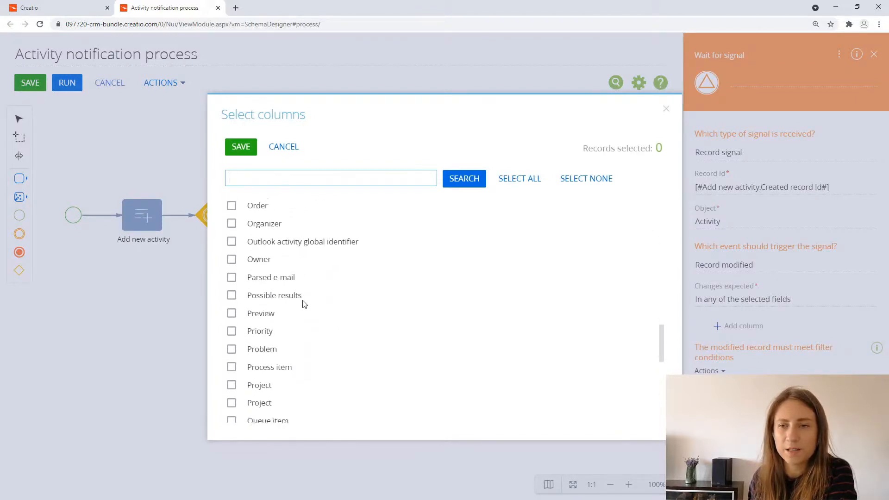
scroll(303, 338, down, 3)
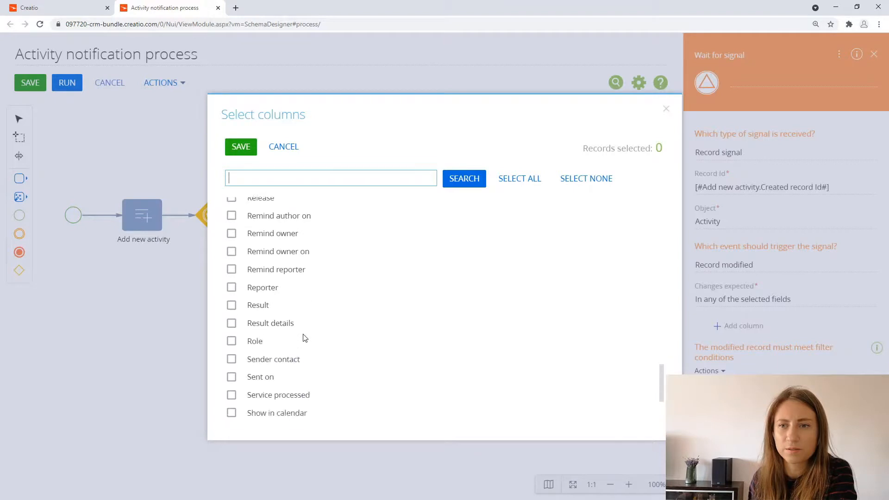
scroll(300, 337, down, 3)
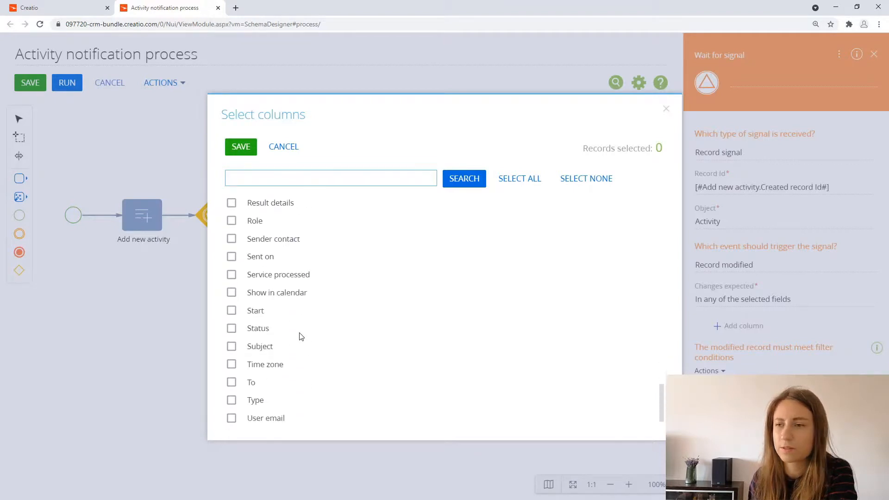
click(260, 325)
click(238, 146)
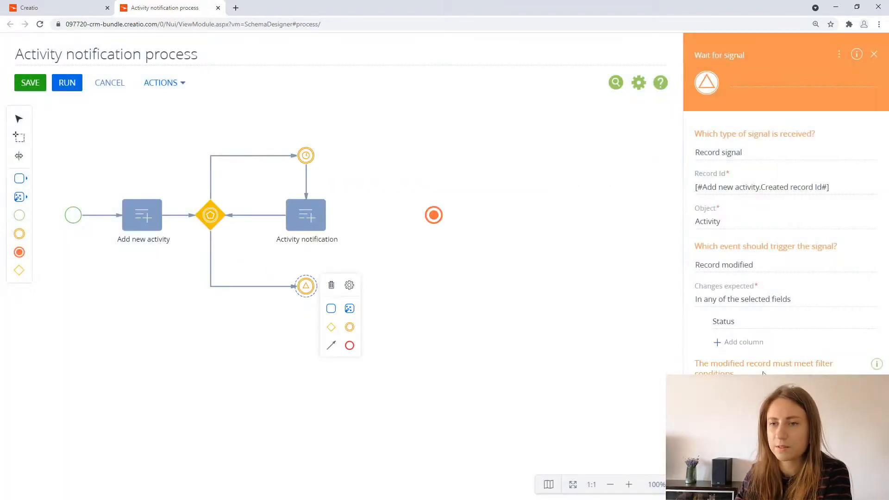
Step: Add a filter condition to the signal requiring the modified activity's Status to be Completed
text(sta)
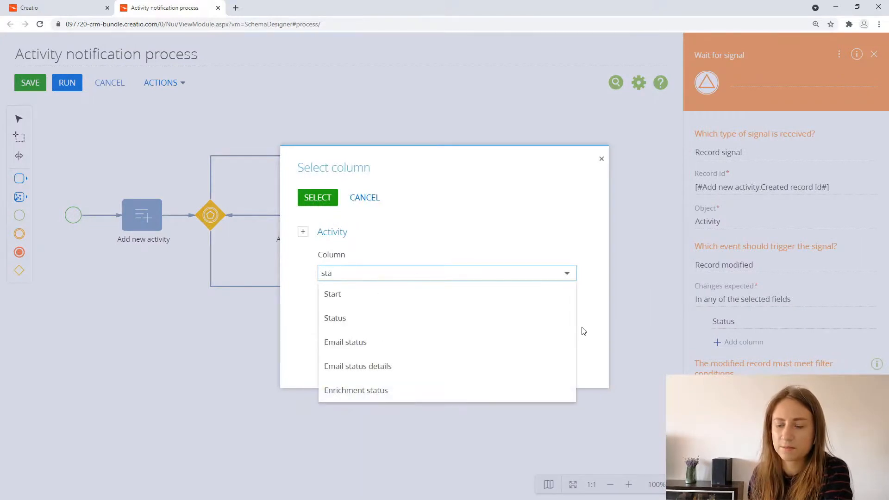
click(476, 318)
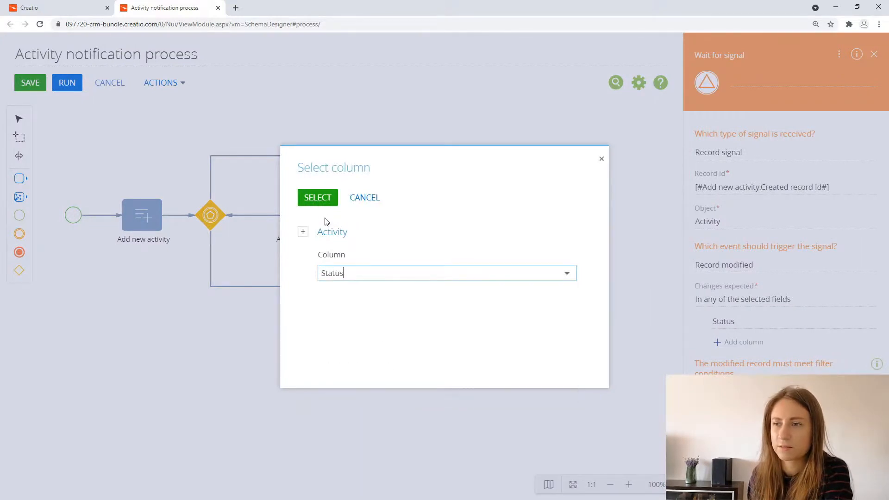
click(323, 204)
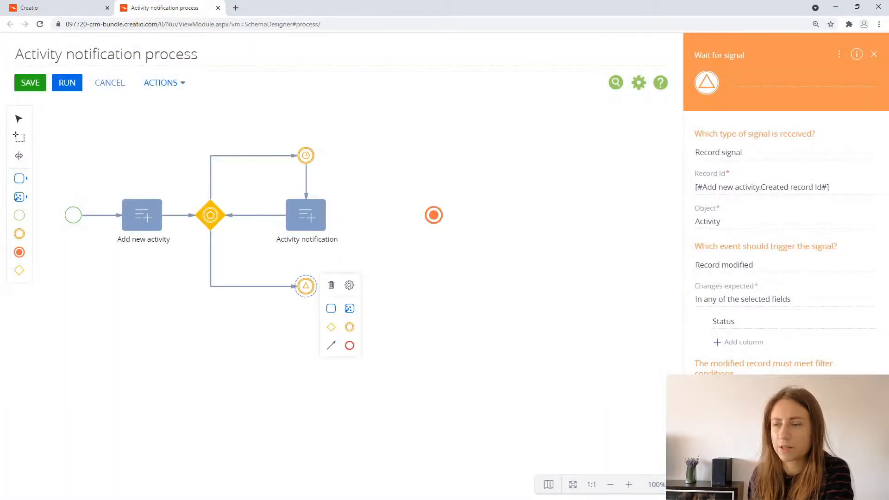
click(759, 412)
click(81, 85)
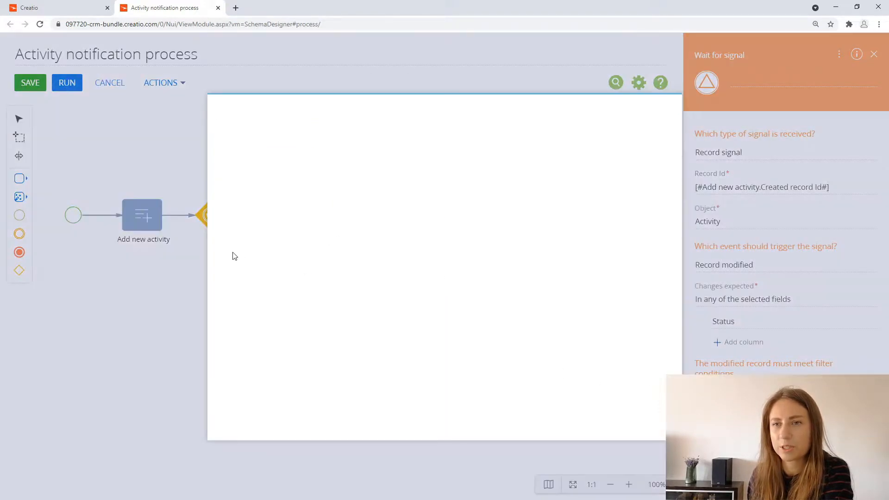
click(258, 224)
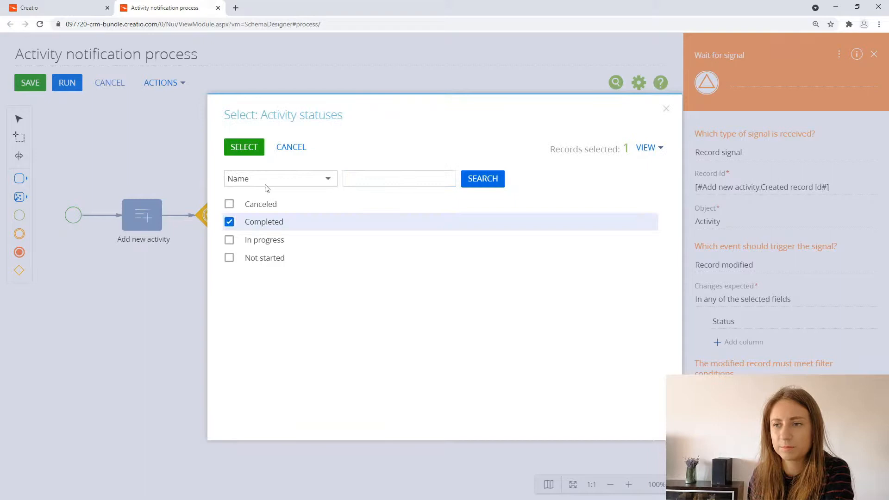
click(245, 148)
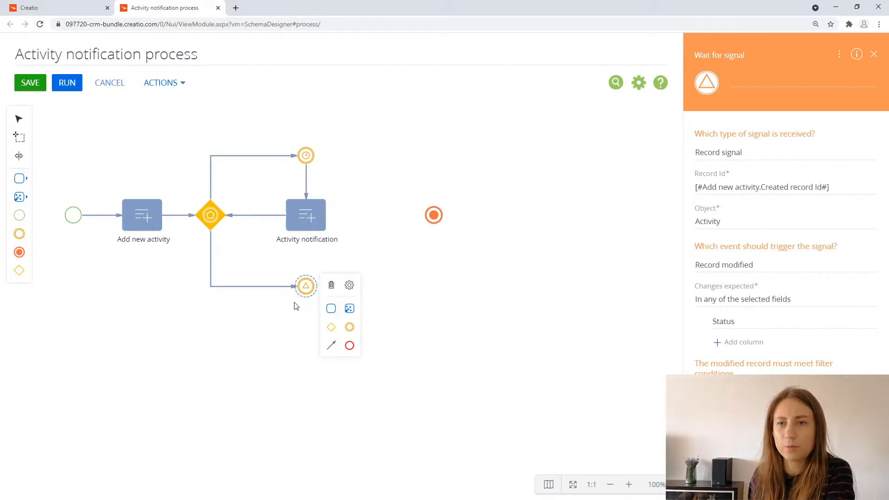
Step: Duplicate the Activity notification element, place the copy beside the signal event, and connect the signal event to it
click(309, 217)
key(ctrl+c)
key(ctrl+v)
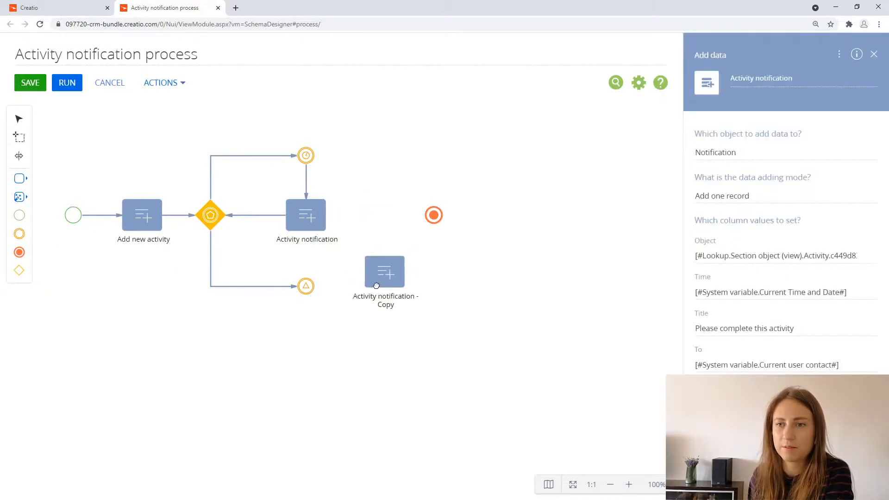
click(307, 287)
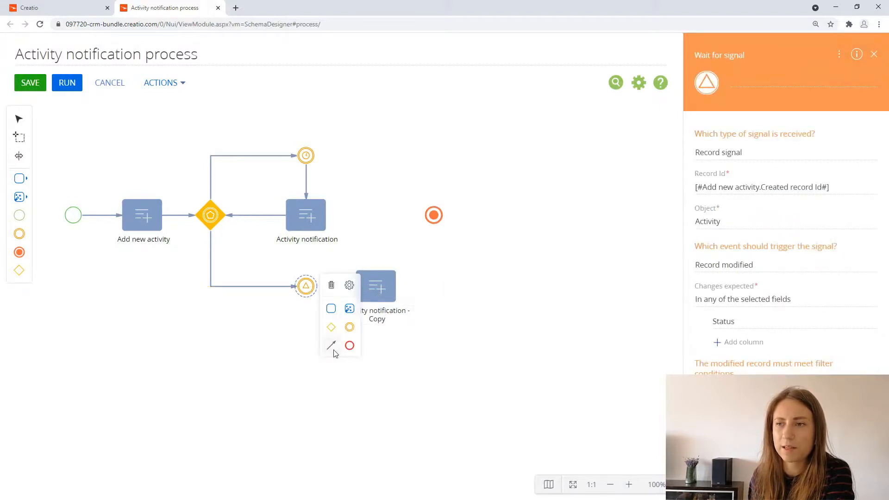
drag(332, 349, 412, 321)
Step: Set the copied element's Title column to "Activity completed" and rename the element "Activity completed"
click(413, 321)
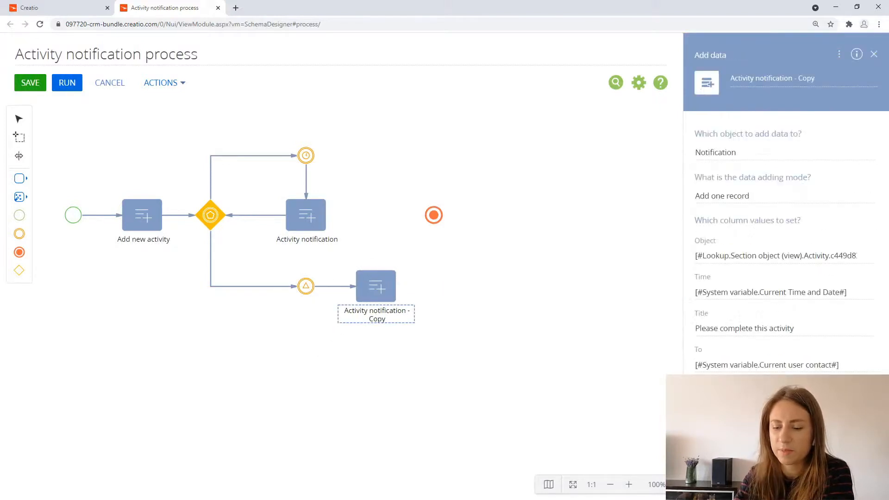
click(763, 328)
text(Activity completed)
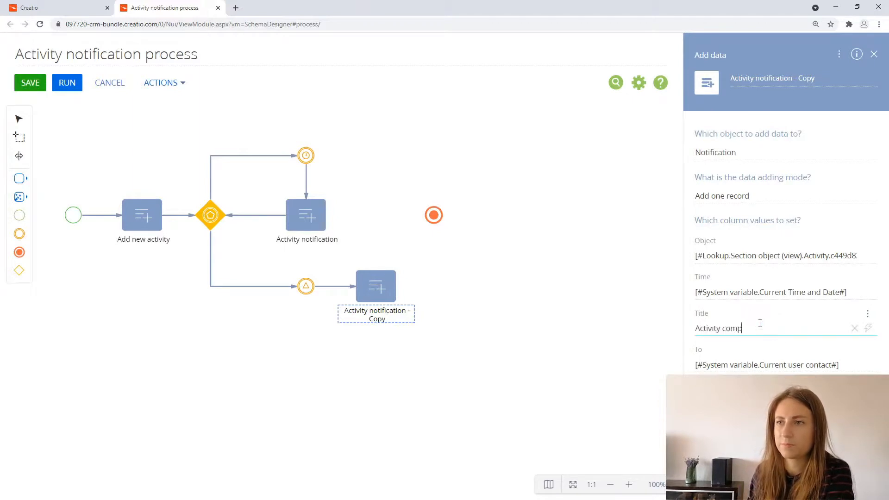
click(763, 77)
text(Act)
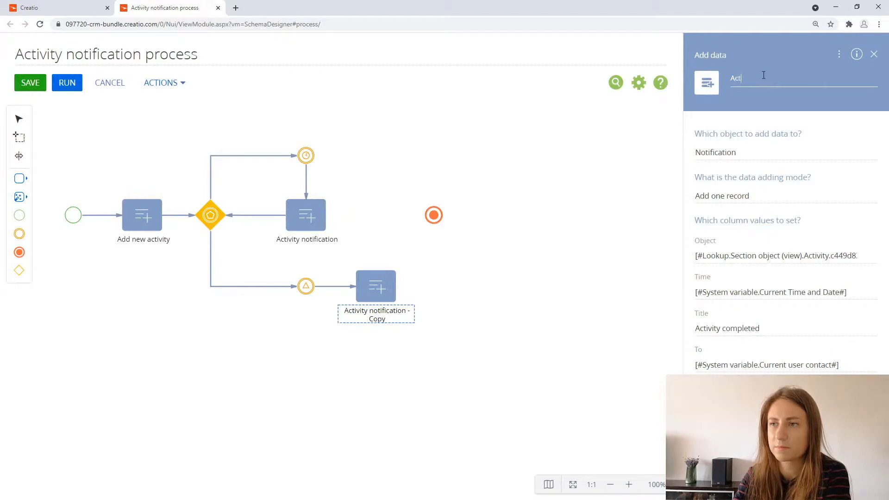
text(ivity completed)
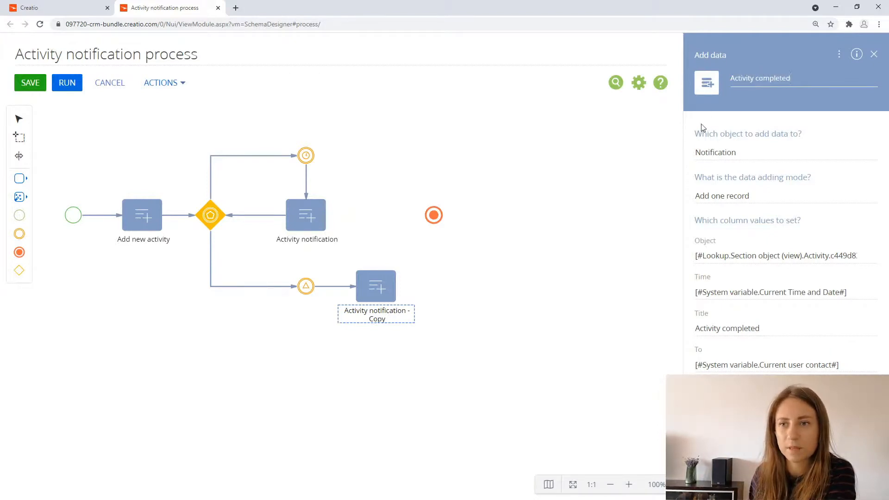
Step: Connect the Activity completed element to the terminate event, route the flow out of the element's side, and save the process
click(538, 257)
click(375, 285)
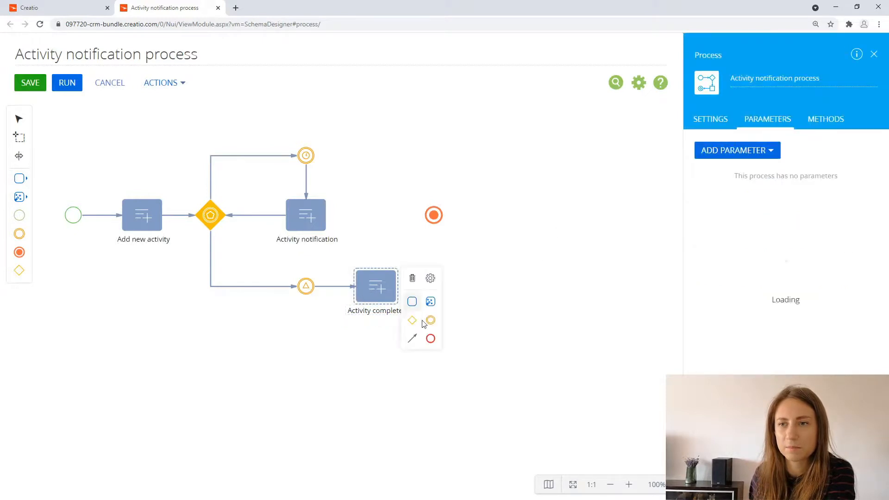
drag(413, 337, 435, 227)
click(412, 248)
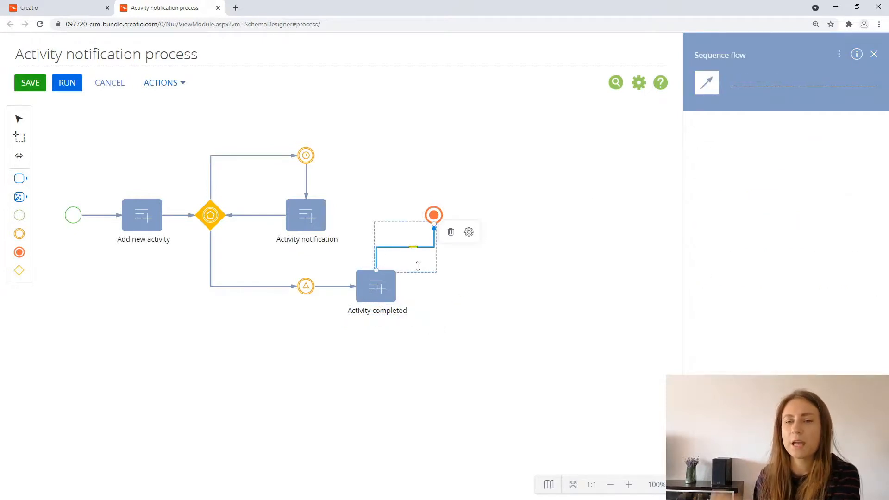
drag(418, 265, 421, 286)
click(577, 273)
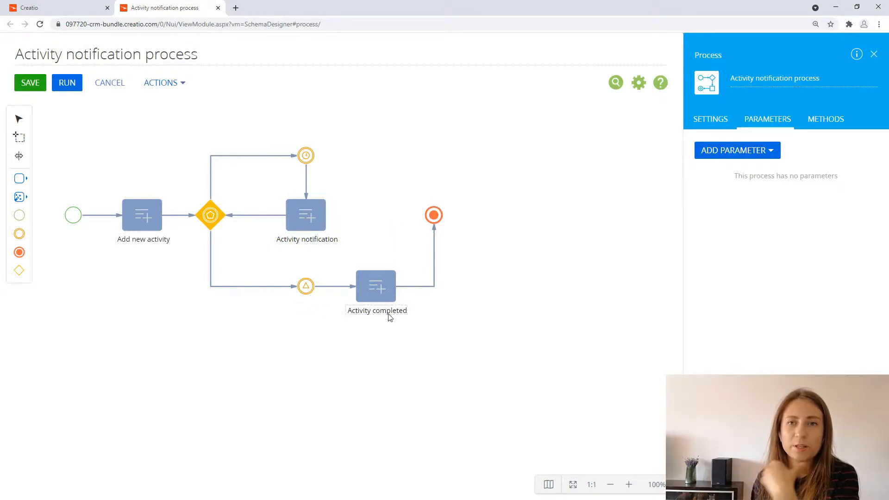
click(30, 84)
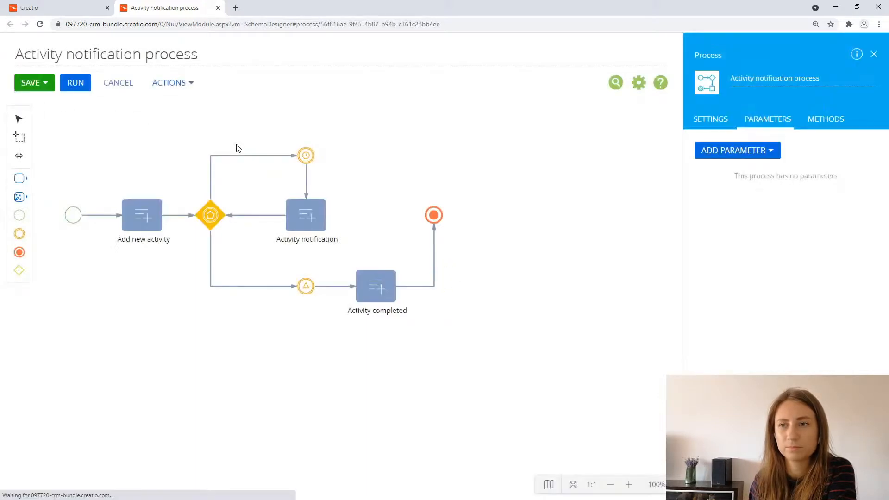
Step: Refresh the process library in the other browser tab and run the Activity notification process
click(82, 8)
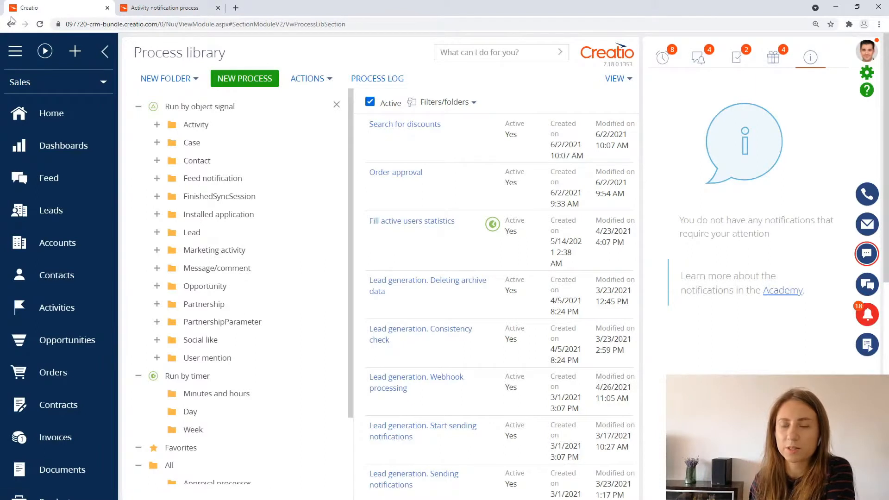
click(39, 24)
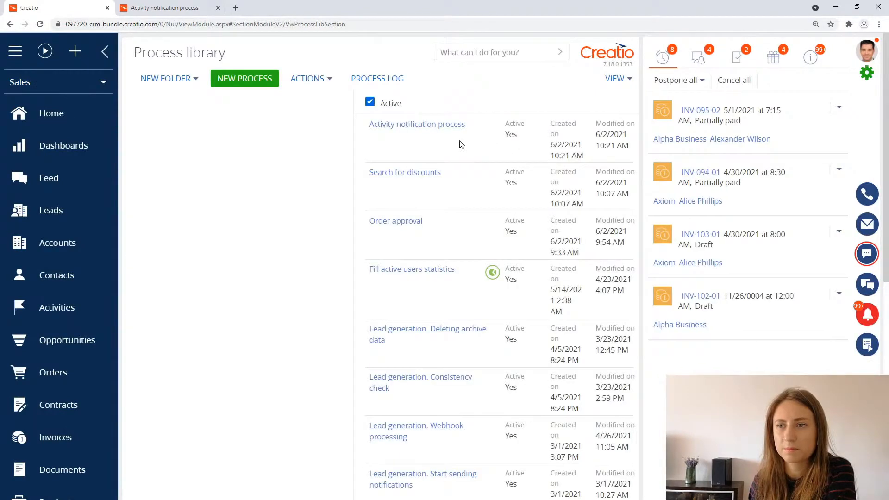
click(458, 145)
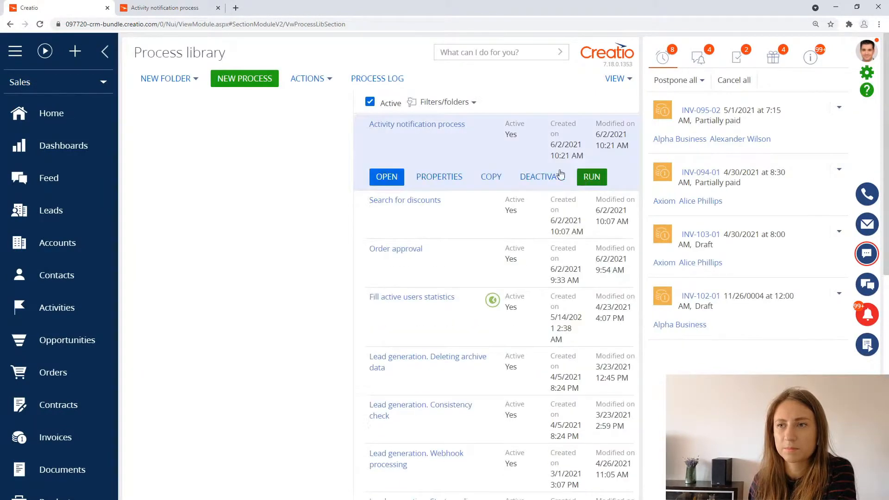
click(591, 178)
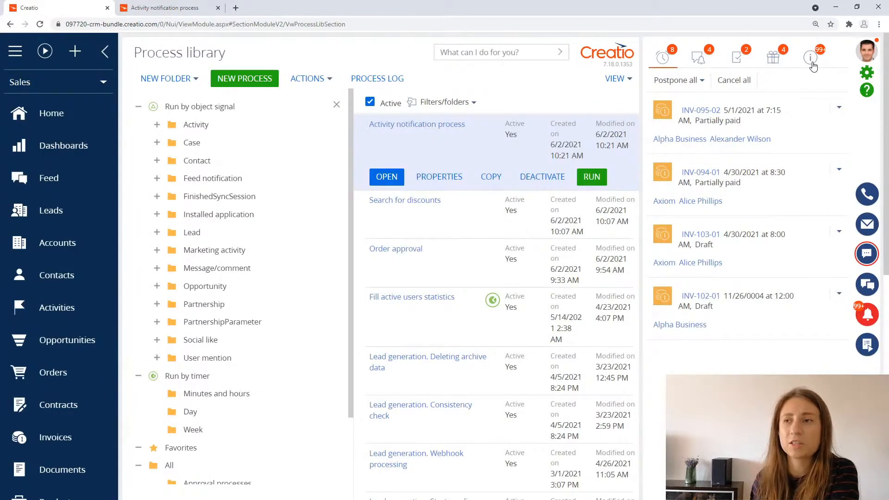
Step: Open the activity from its "Please complete this activity" system notification, review its details, and close the record
click(811, 59)
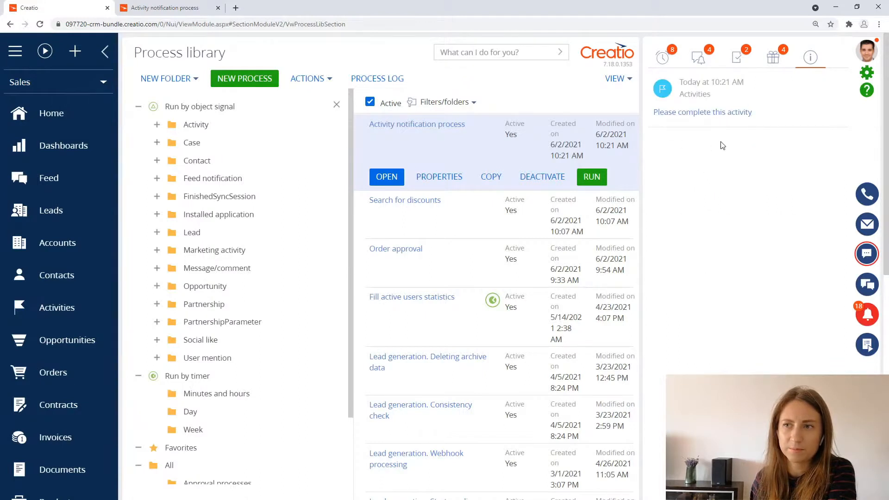
click(722, 113)
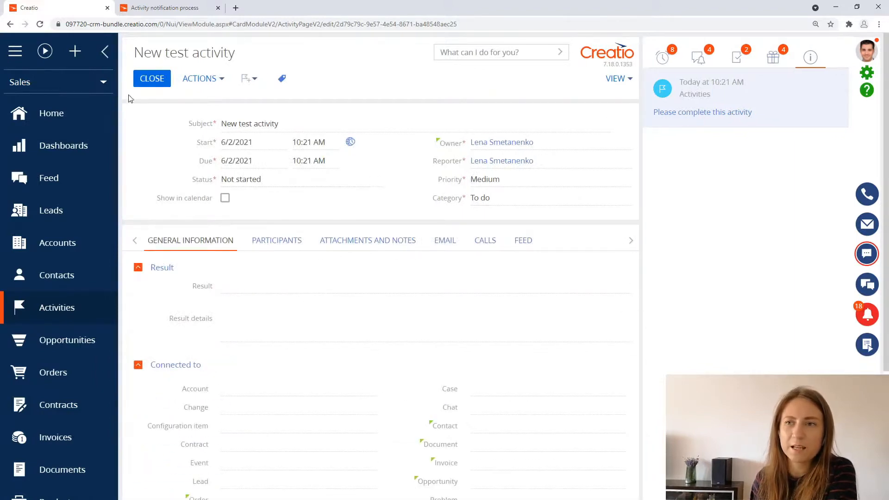
click(152, 78)
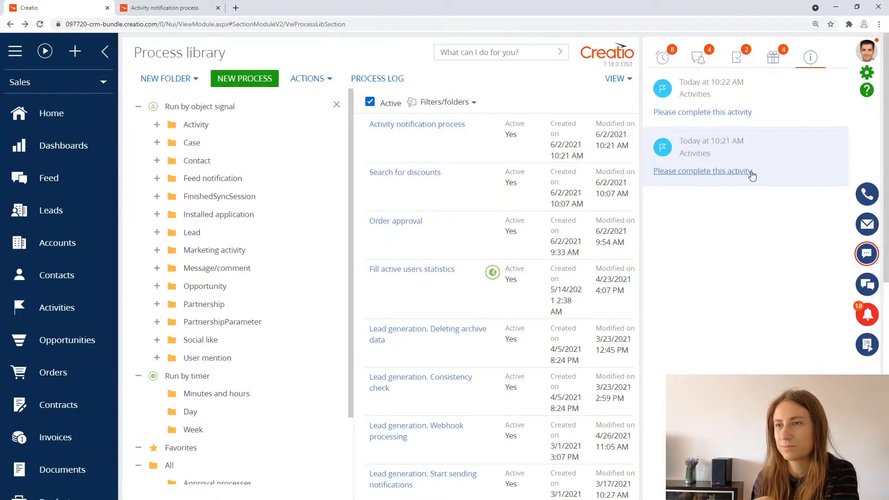
Step: Open New test activity from the latest reminder, save it with Status set to Completed, and check the "Activity completed" notification
click(701, 113)
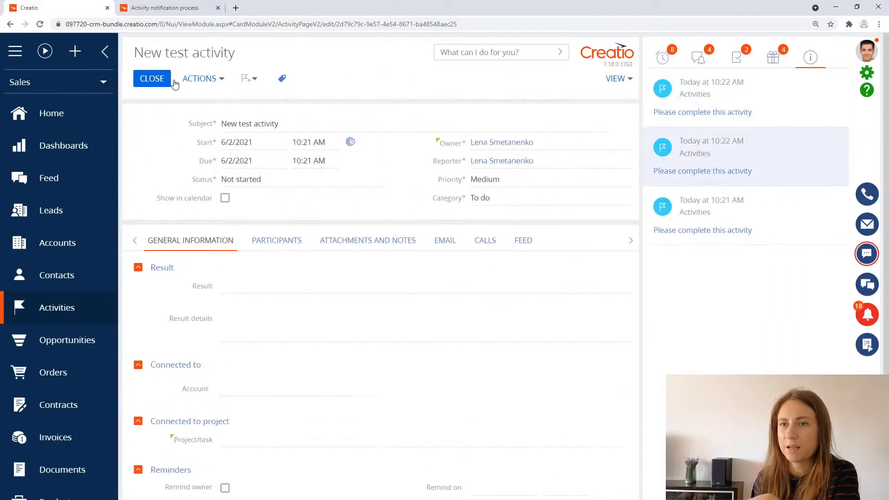
click(373, 181)
click(339, 224)
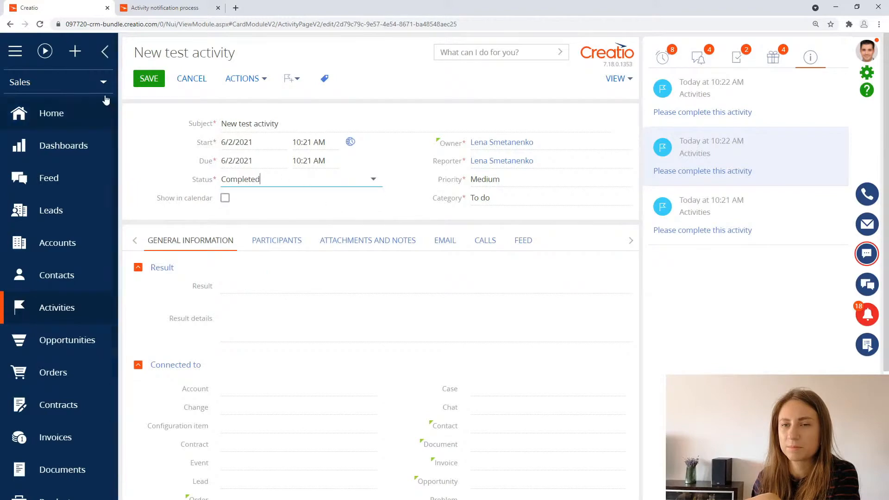
click(146, 80)
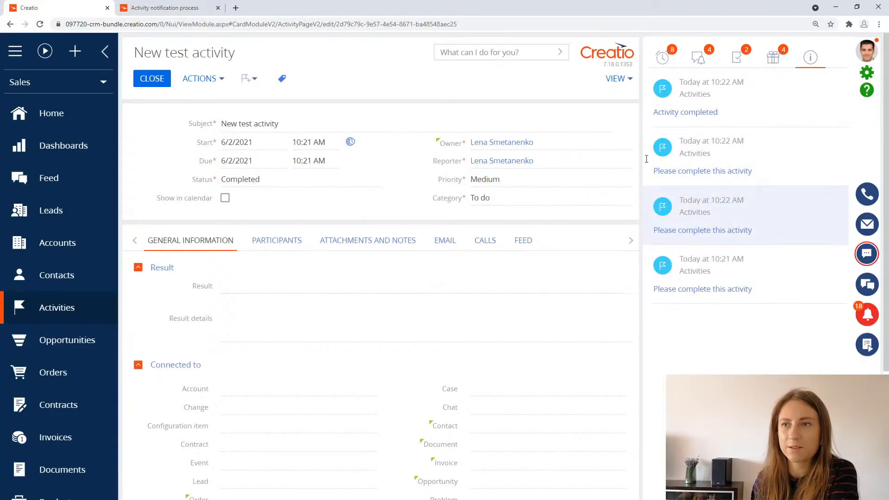
click(702, 114)
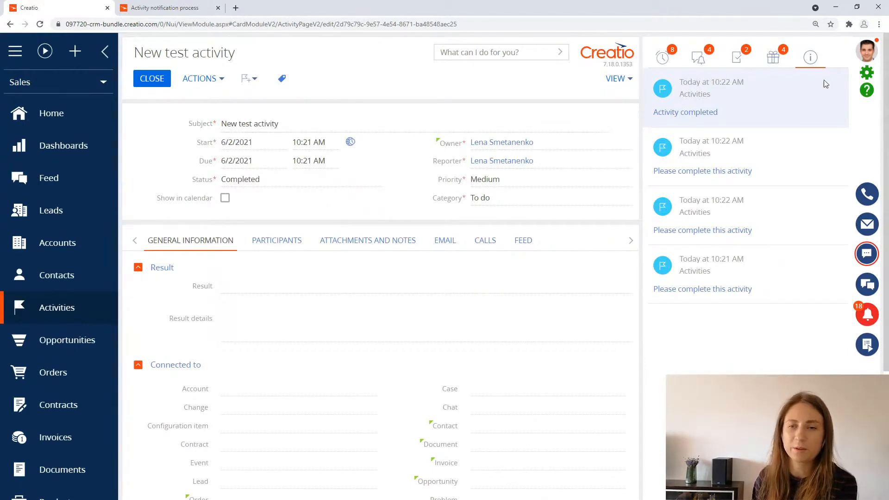
Step: Open the latest Activity notification process run from the process log and display its execution diagram
click(865, 74)
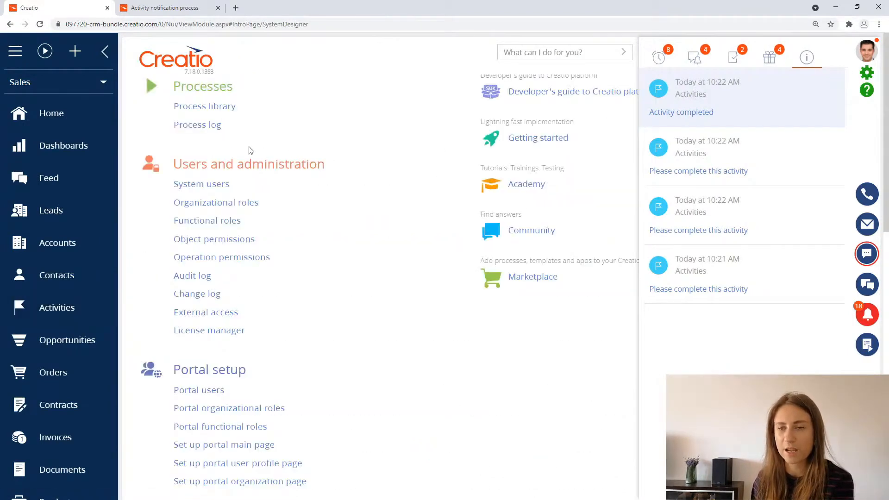
click(210, 126)
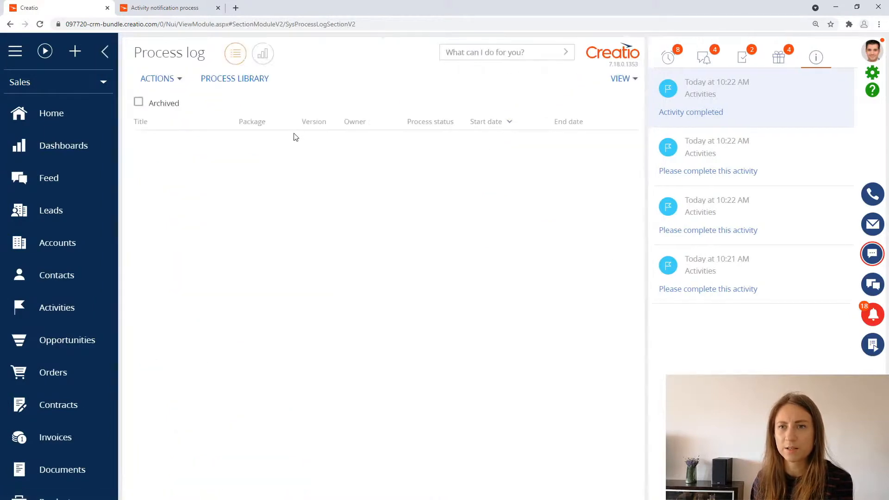
click(209, 154)
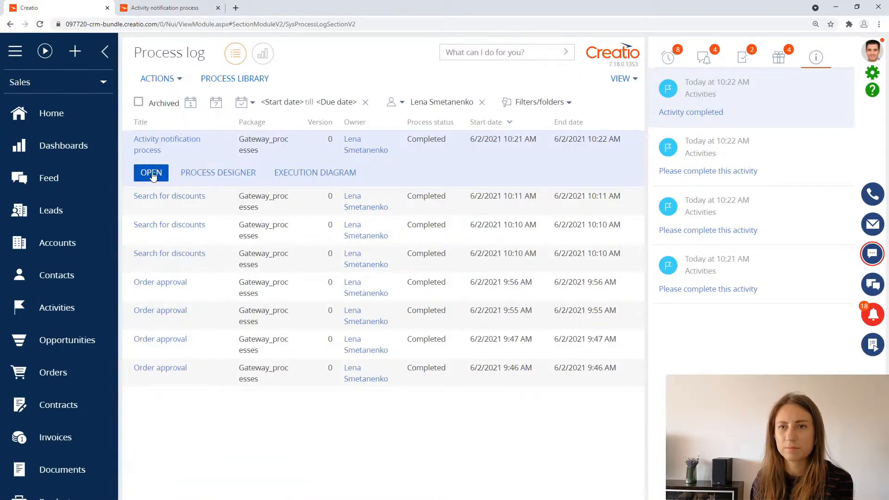
click(152, 173)
click(206, 79)
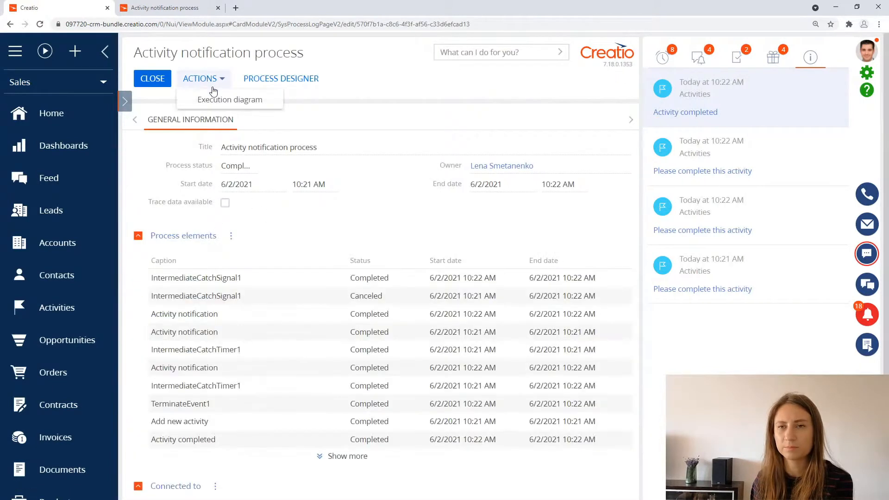
click(223, 101)
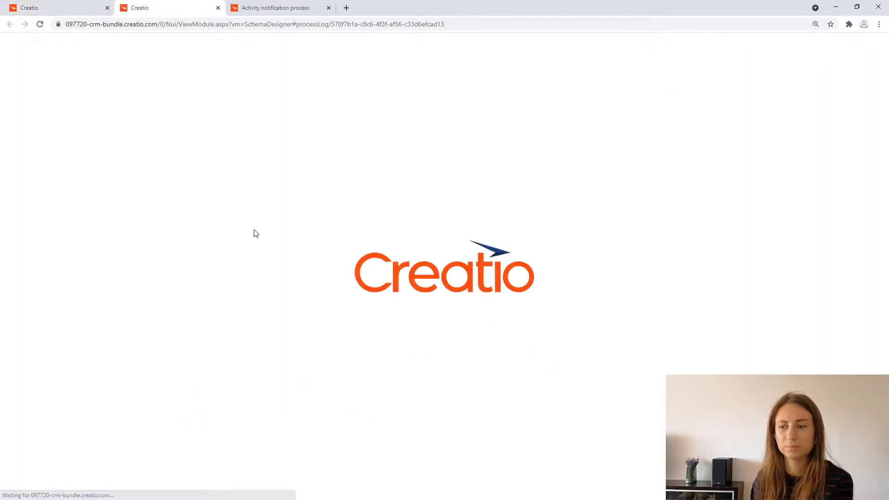